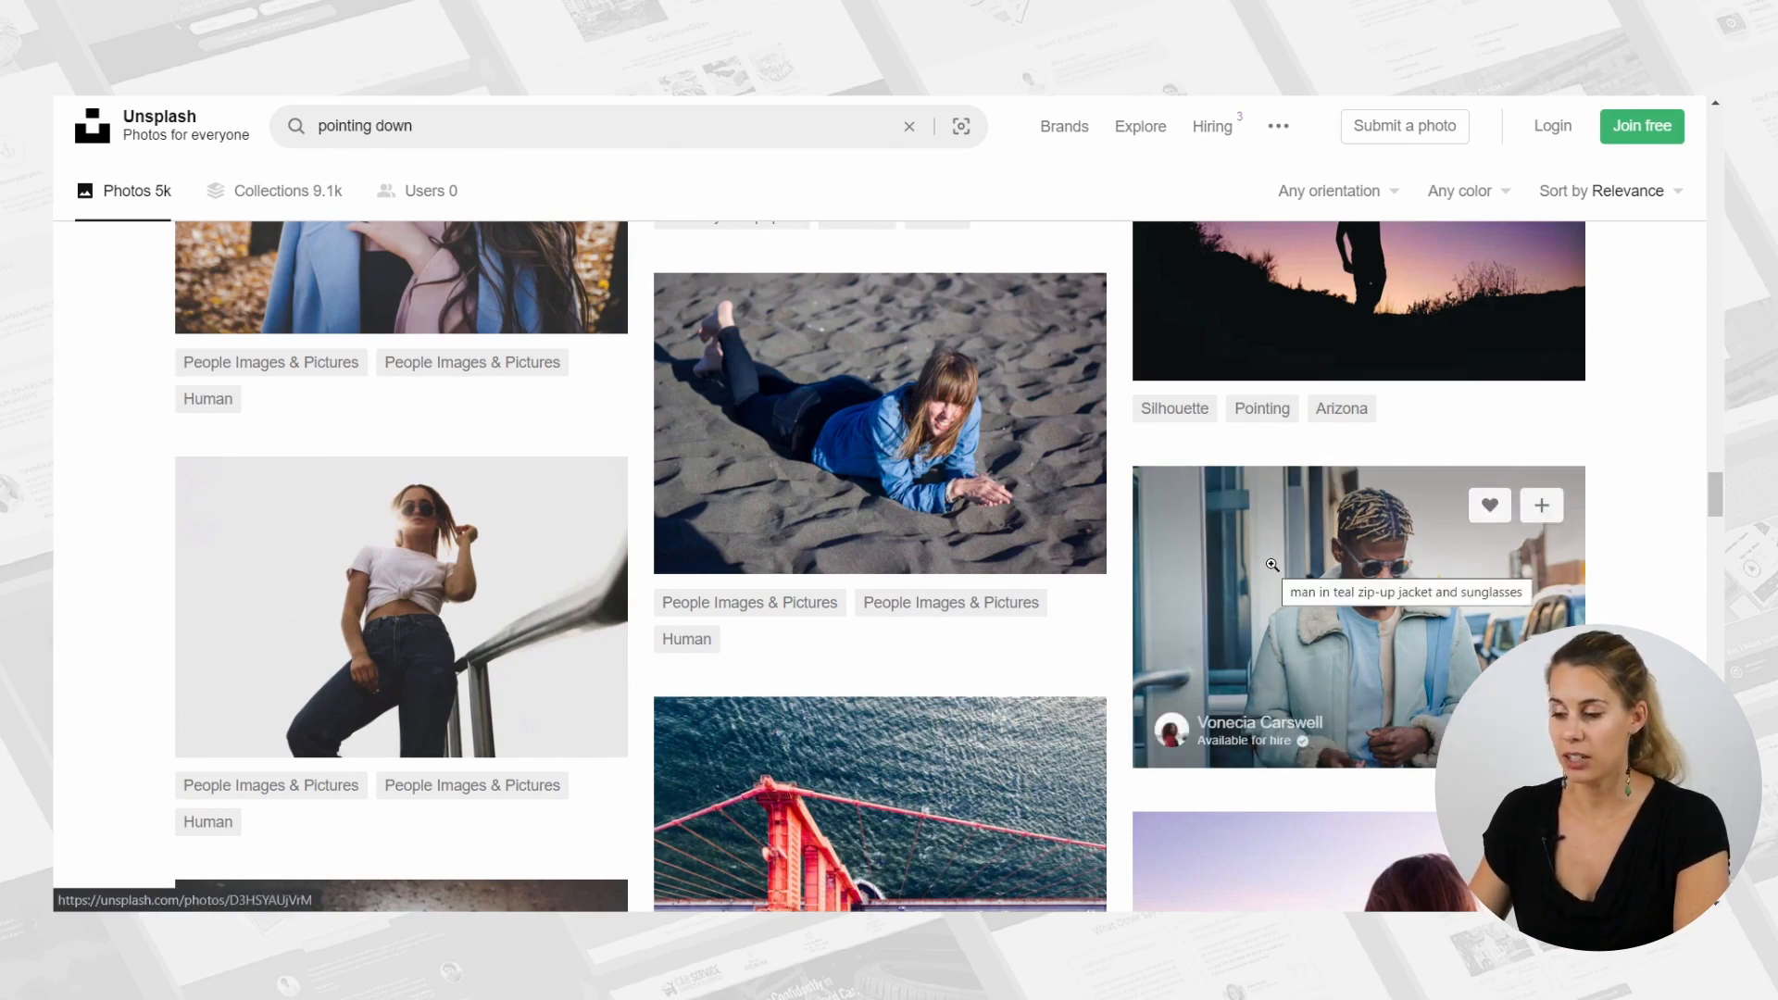
# Download the photo of the man in the teal zip-up jacket and sunglasses in the Small (640x426) size.
pyautogui.click(1272, 565)
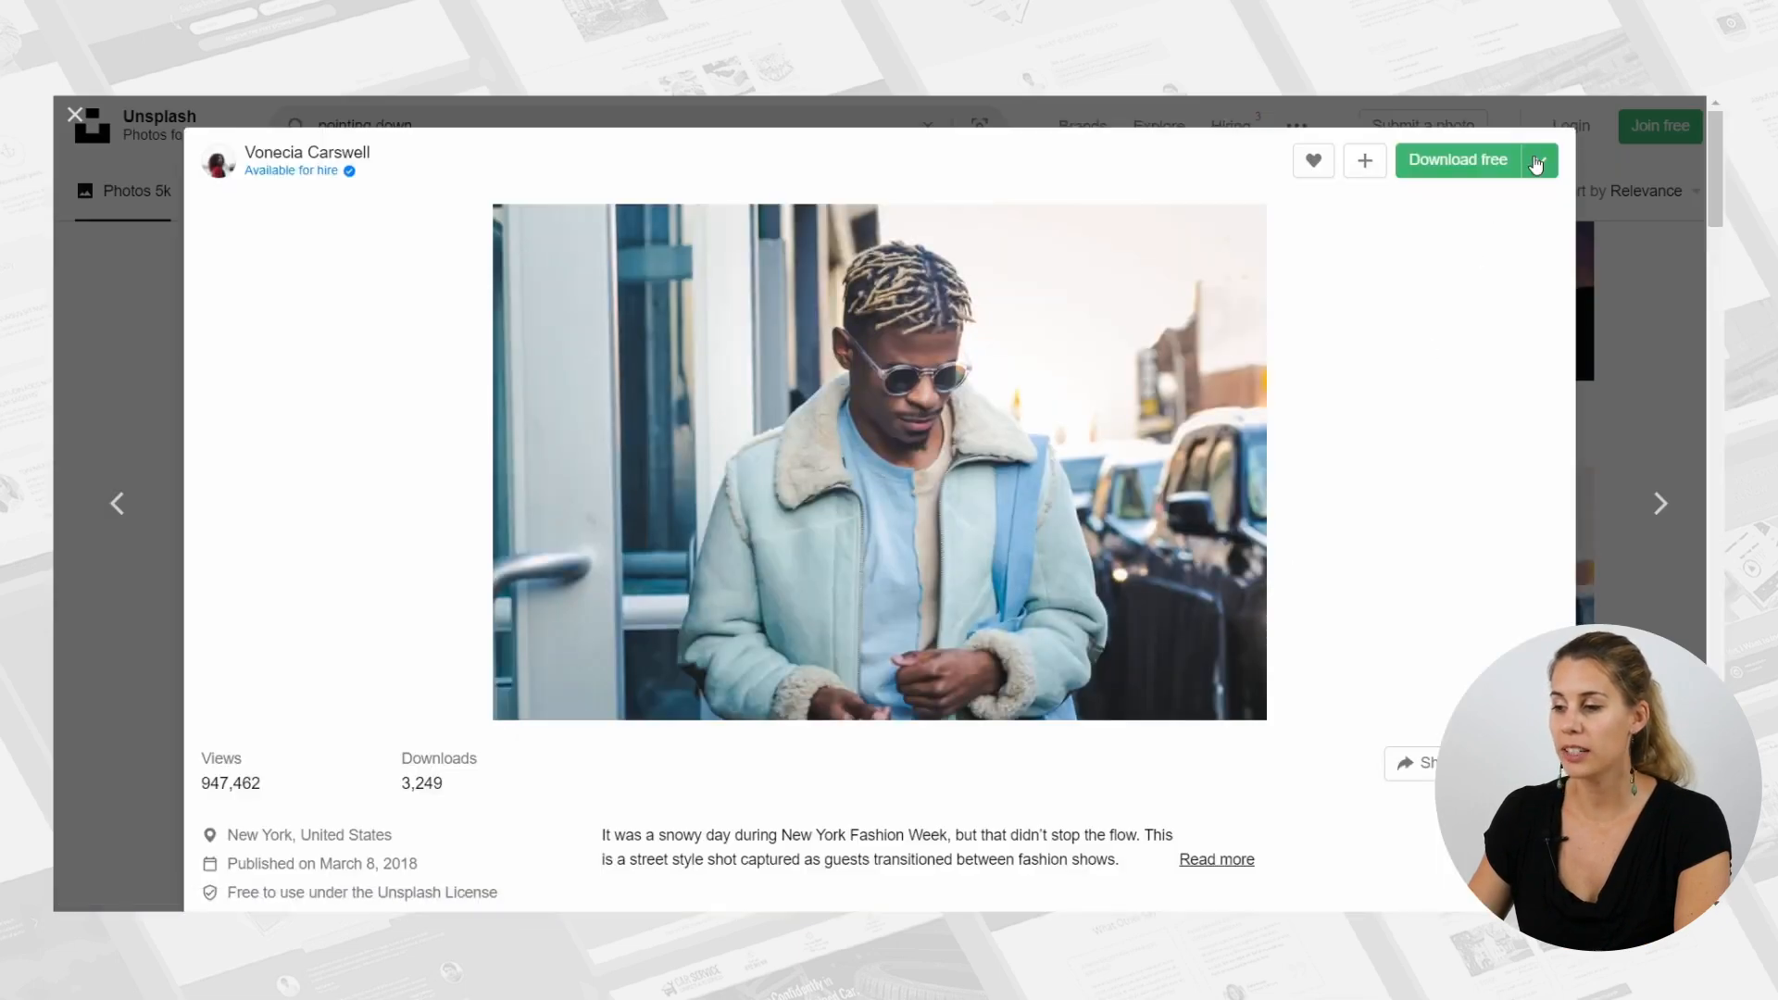
pyautogui.click(1538, 163)
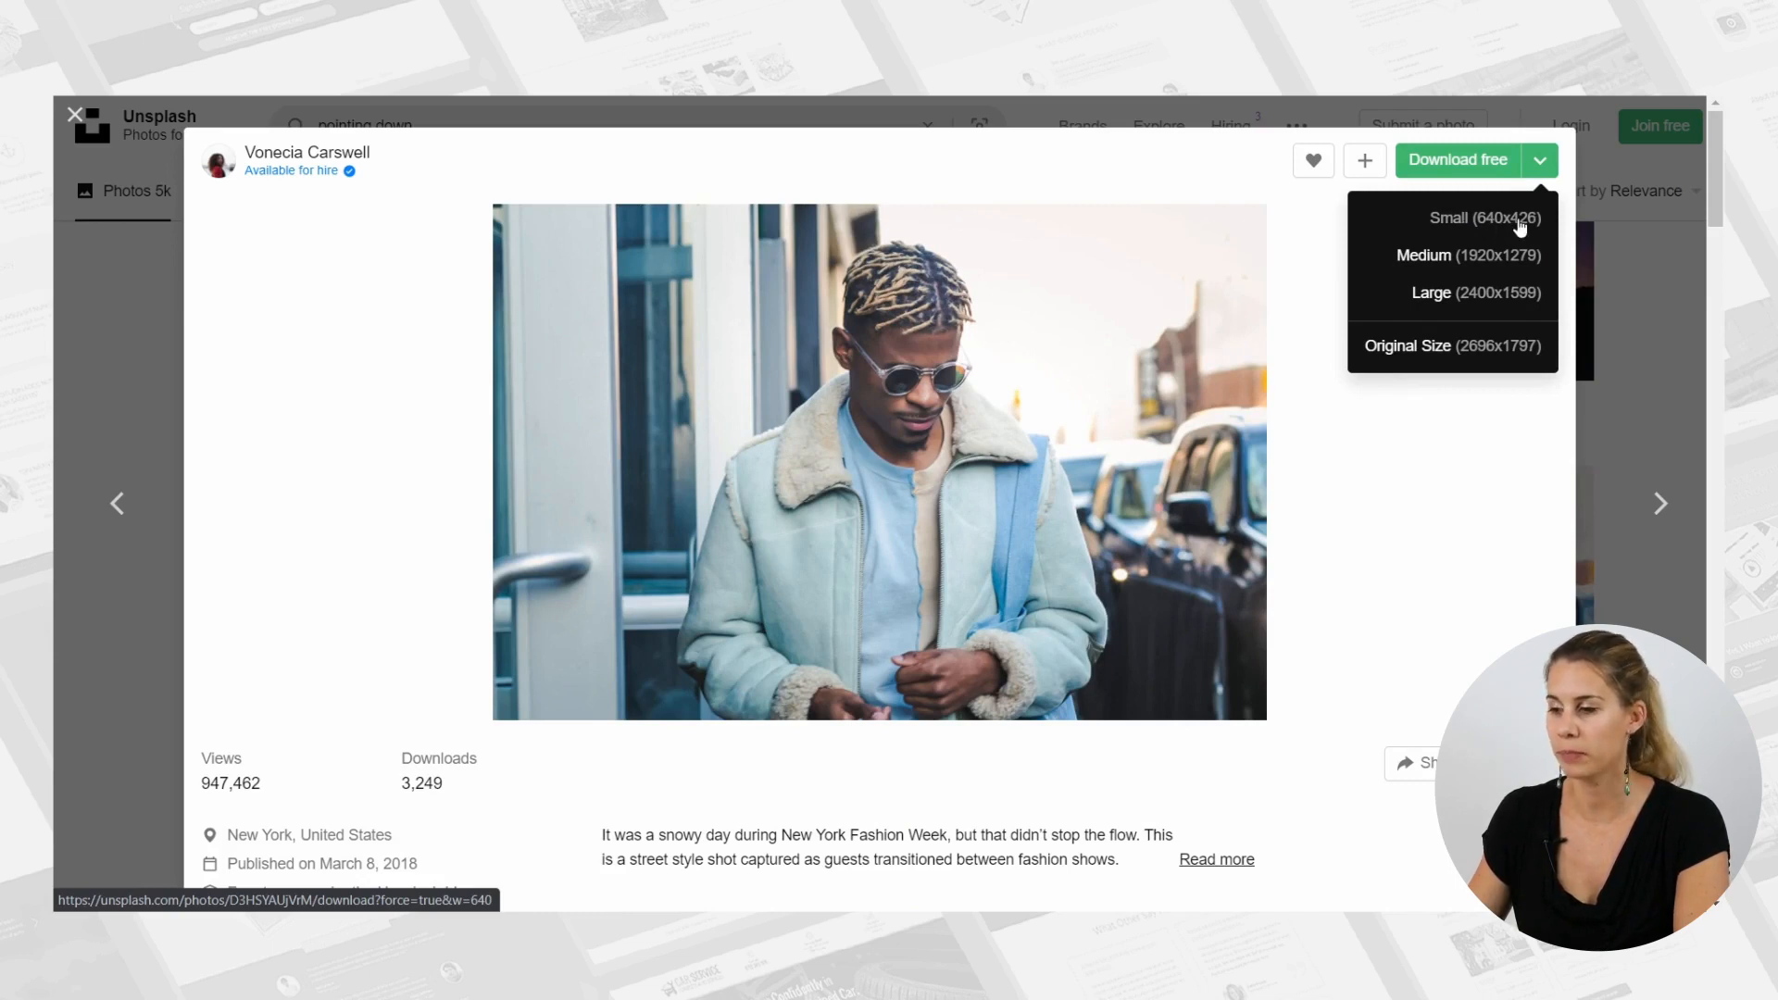
pyautogui.click(1520, 226)
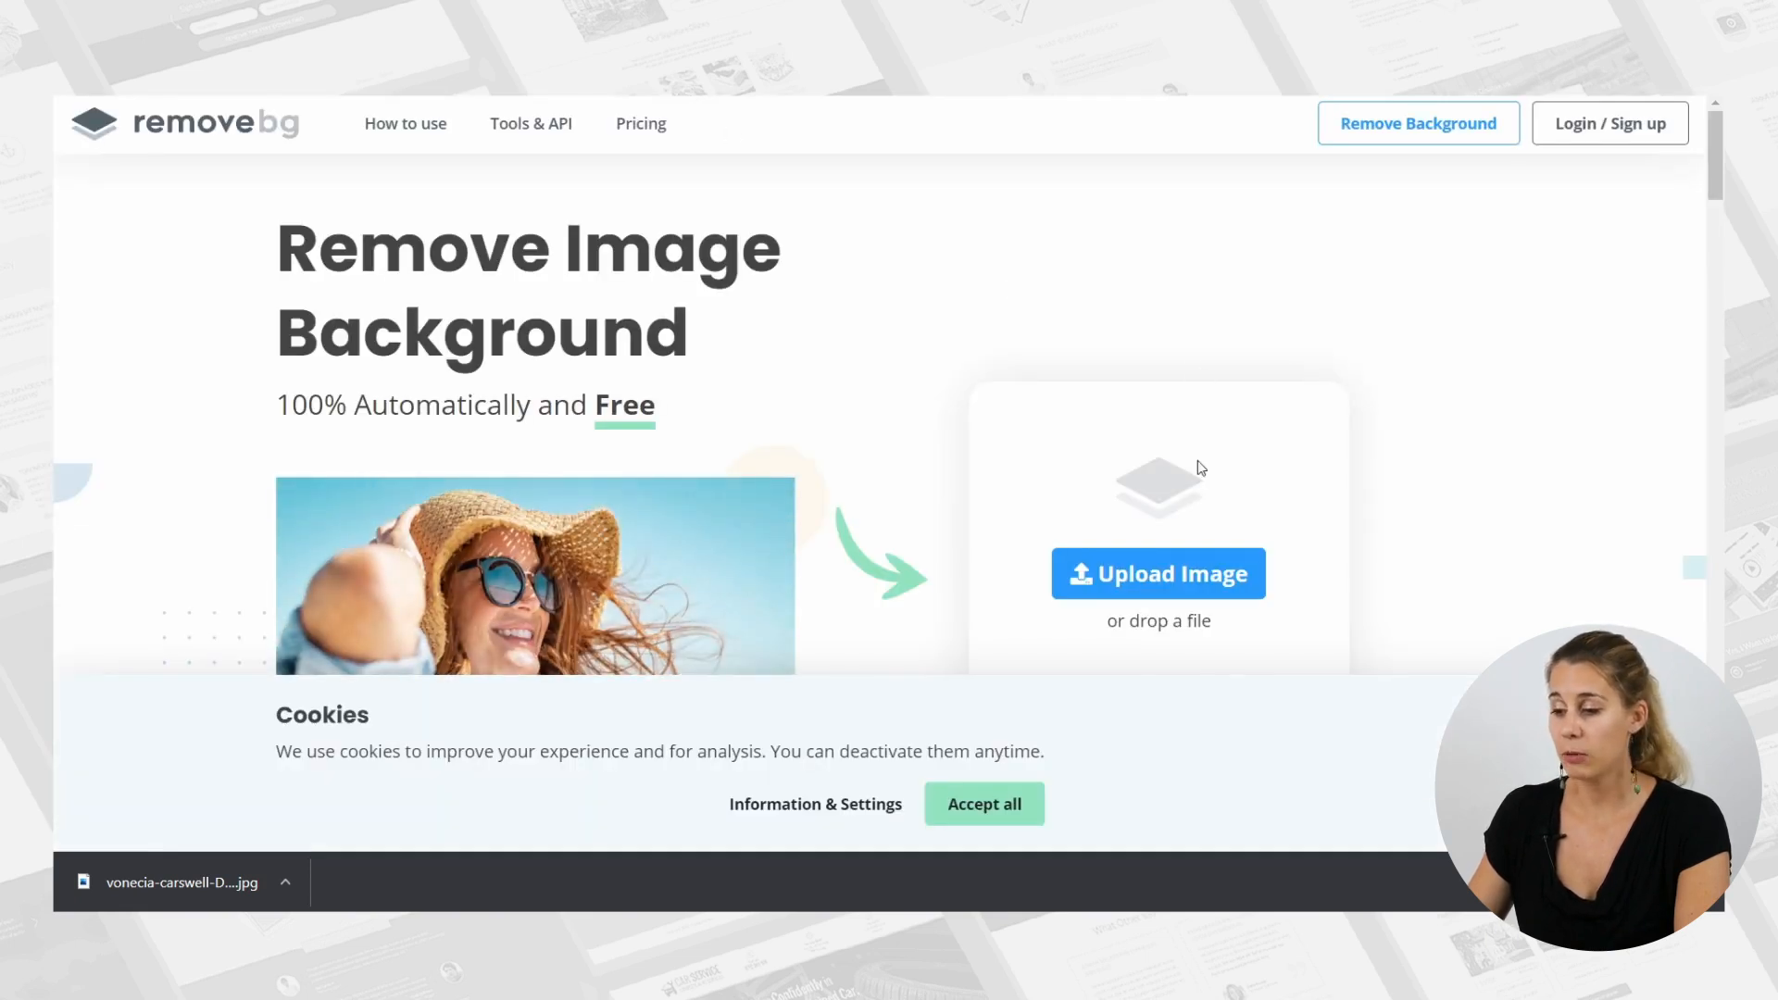
# Switch to remove.bg, remove the background from the downloaded photo and download the preview-size cutout.
pyautogui.scroll(-1, 1010, 474)
pyautogui.moveTo(169, 893); pyautogui.dragTo(1110, 357)
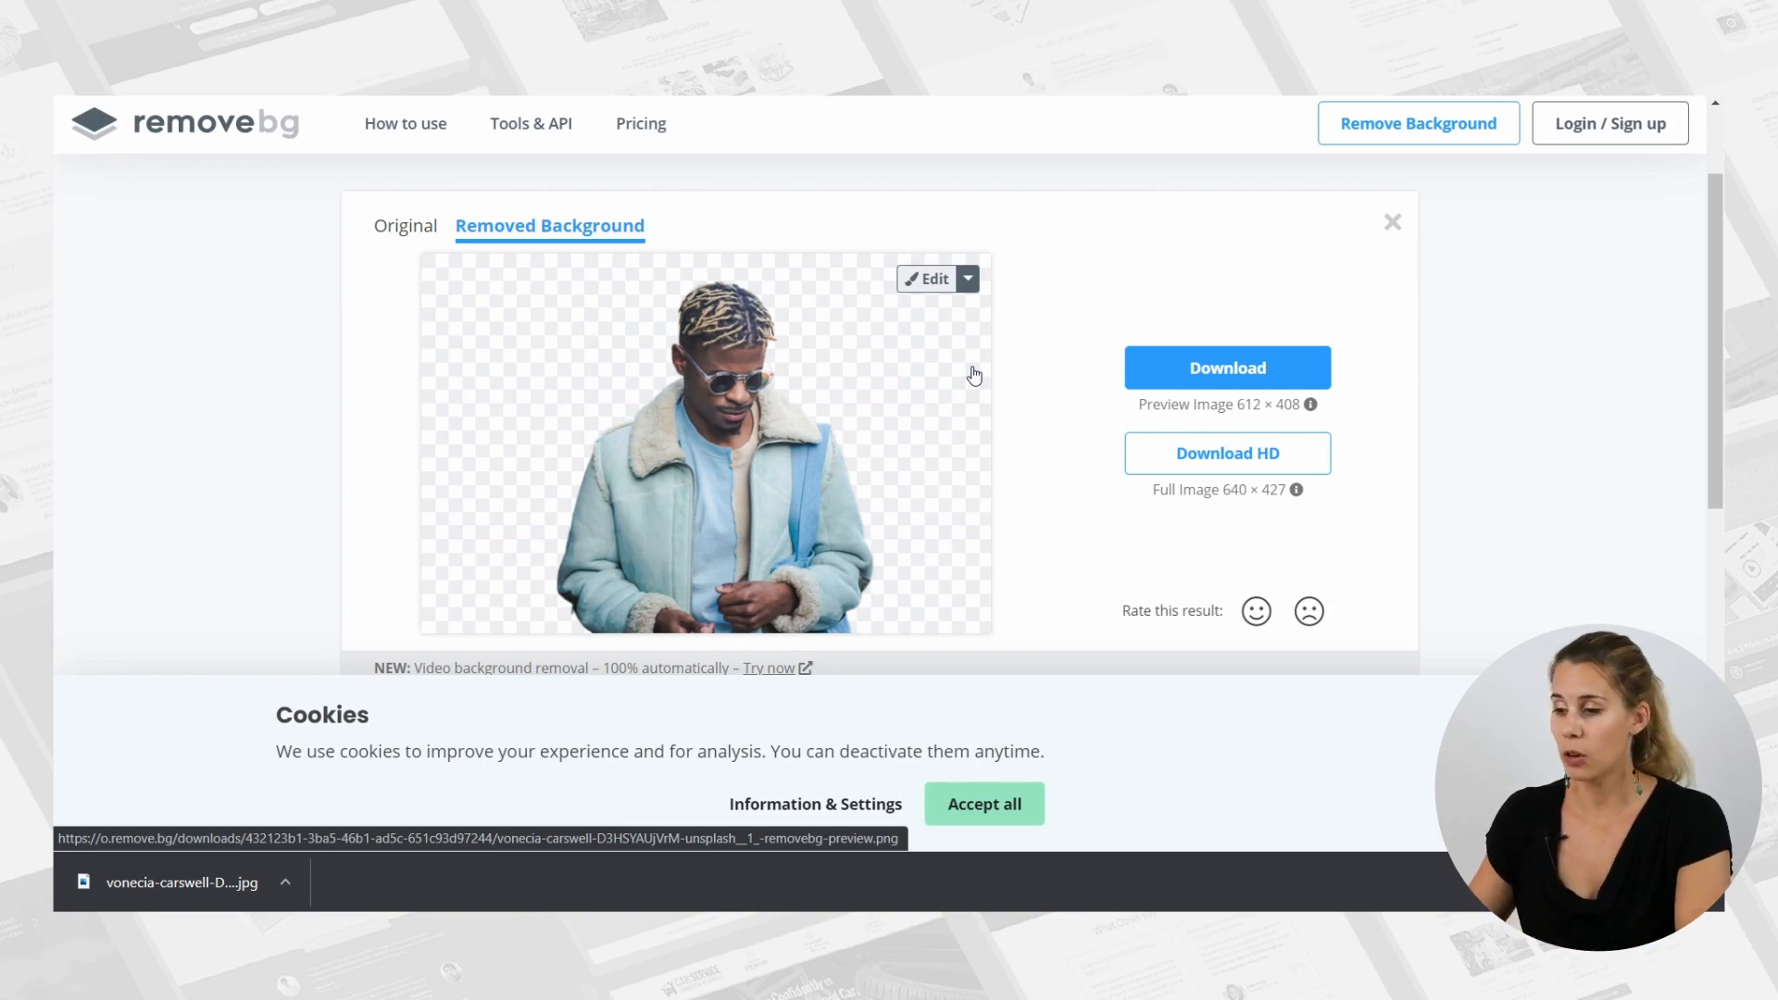
pyautogui.click(1227, 366)
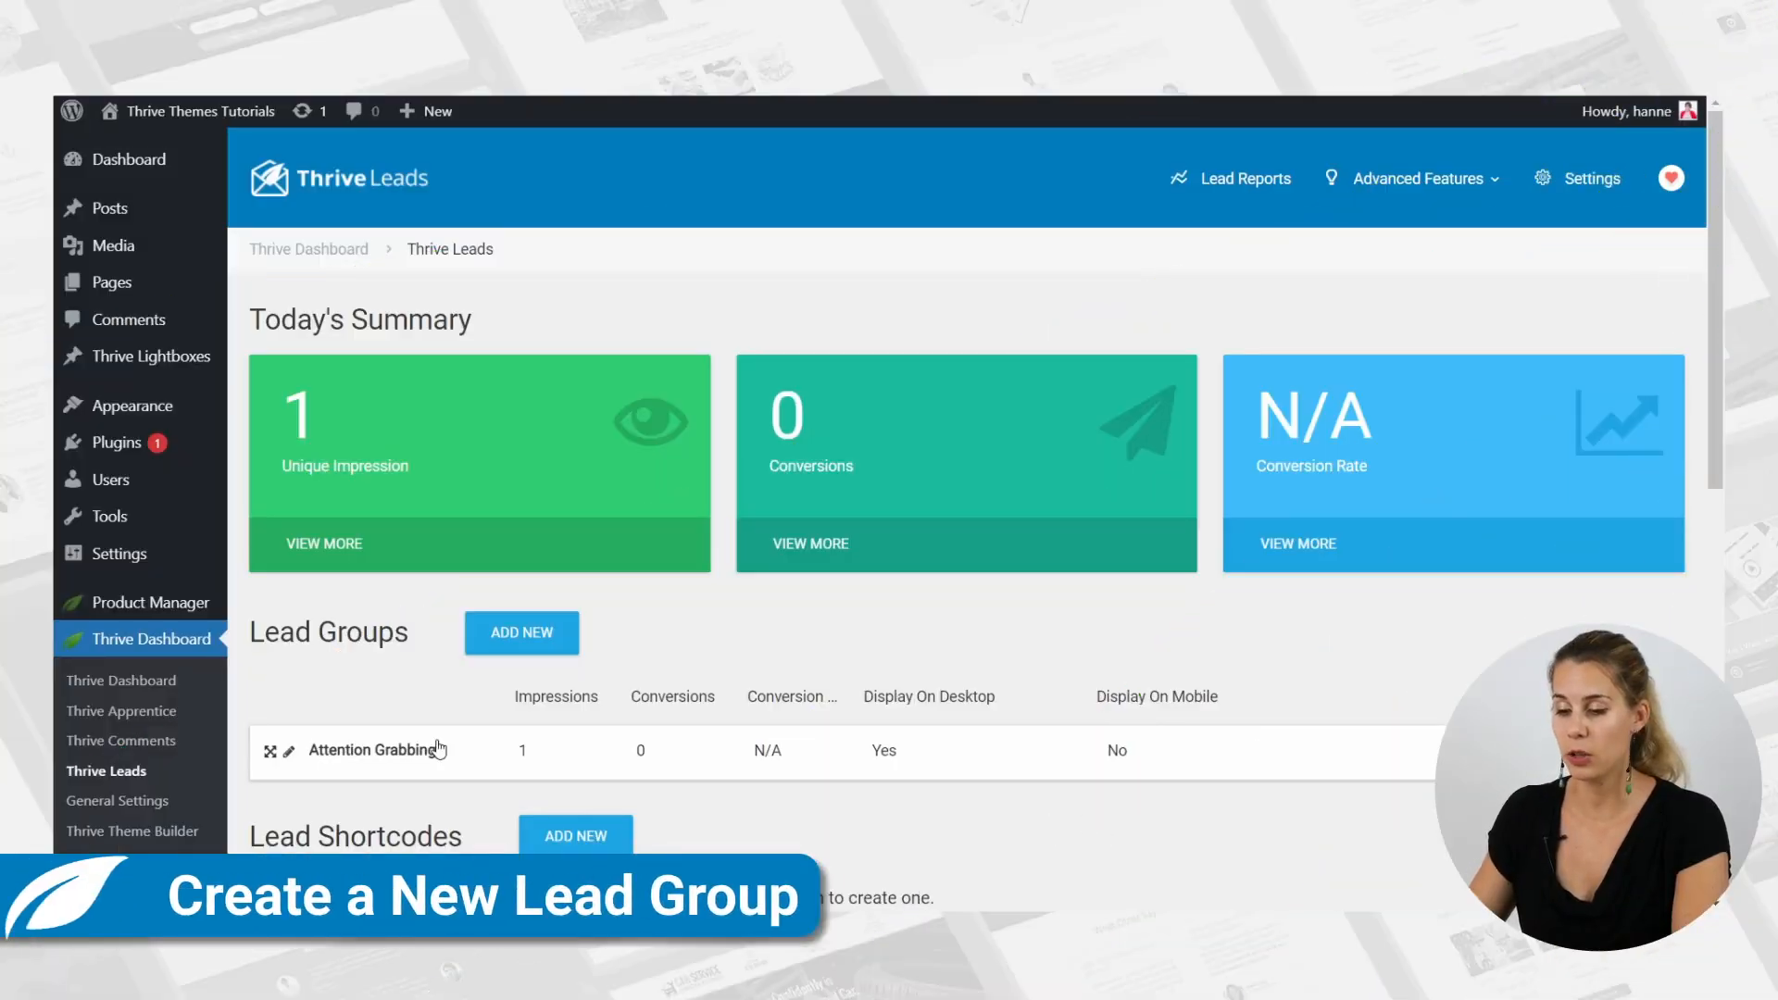
# Switch to Thrive Leads and create a new lead group named "Out of the box".
pyautogui.click(524, 636)
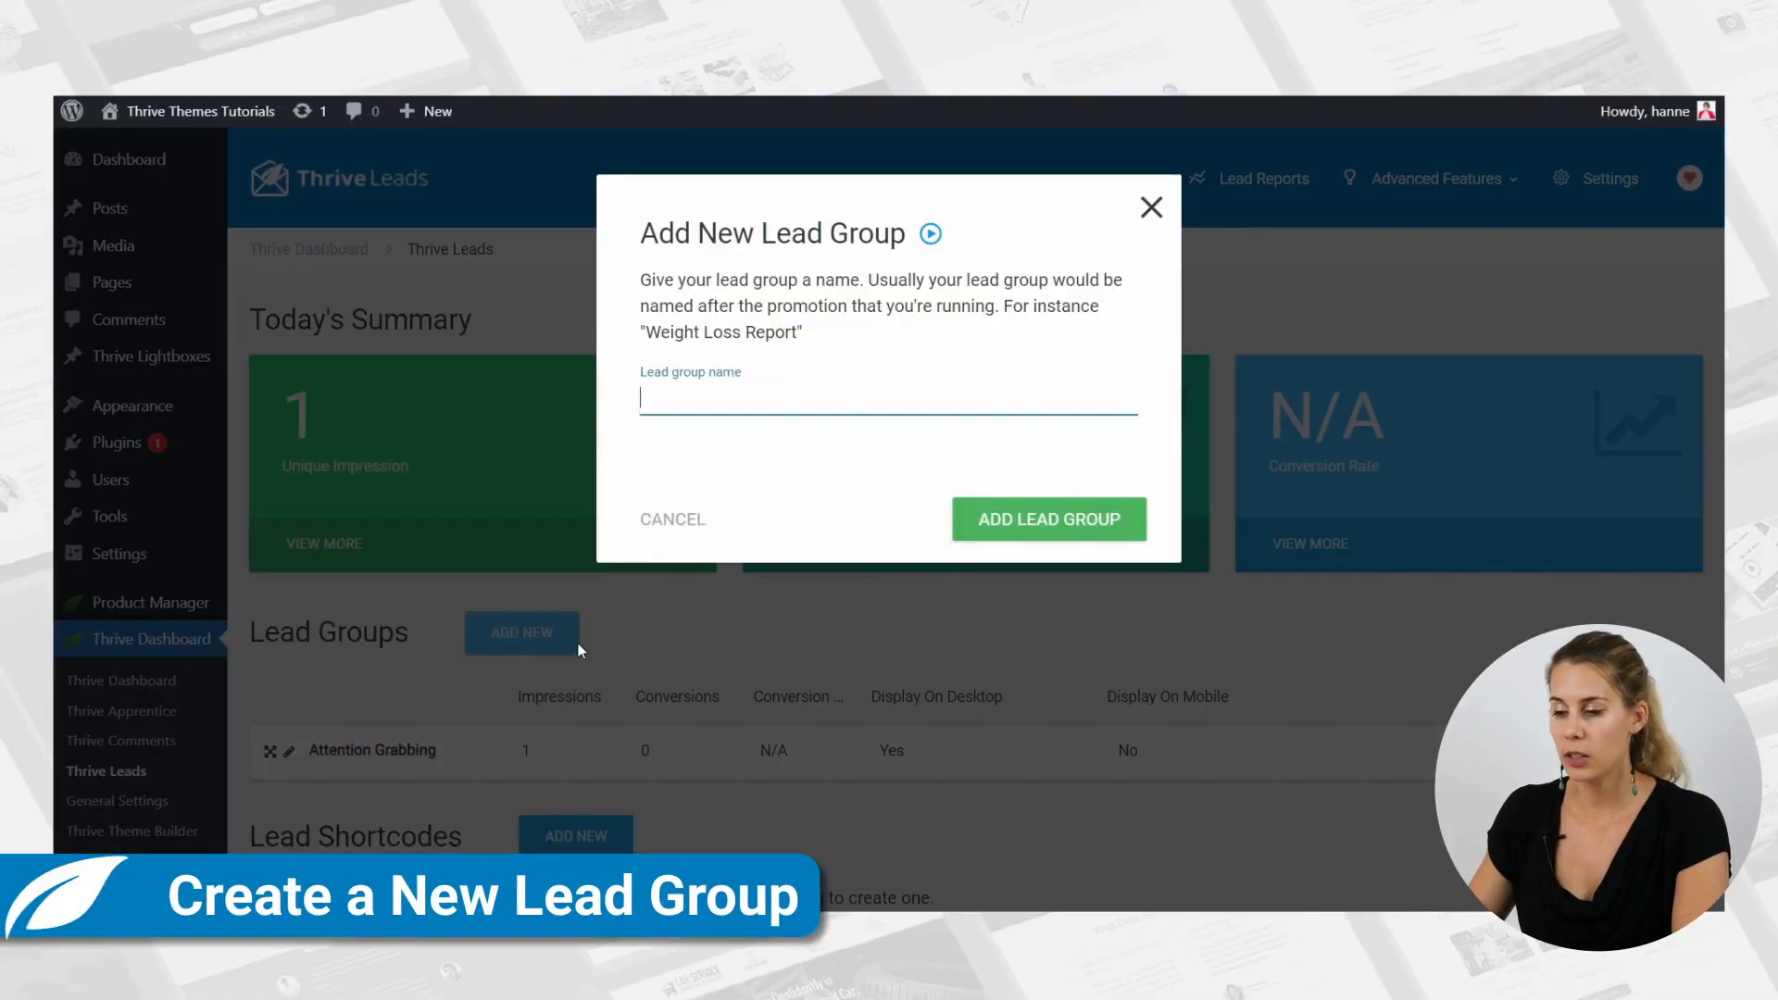
pyautogui.write('Out of the box')
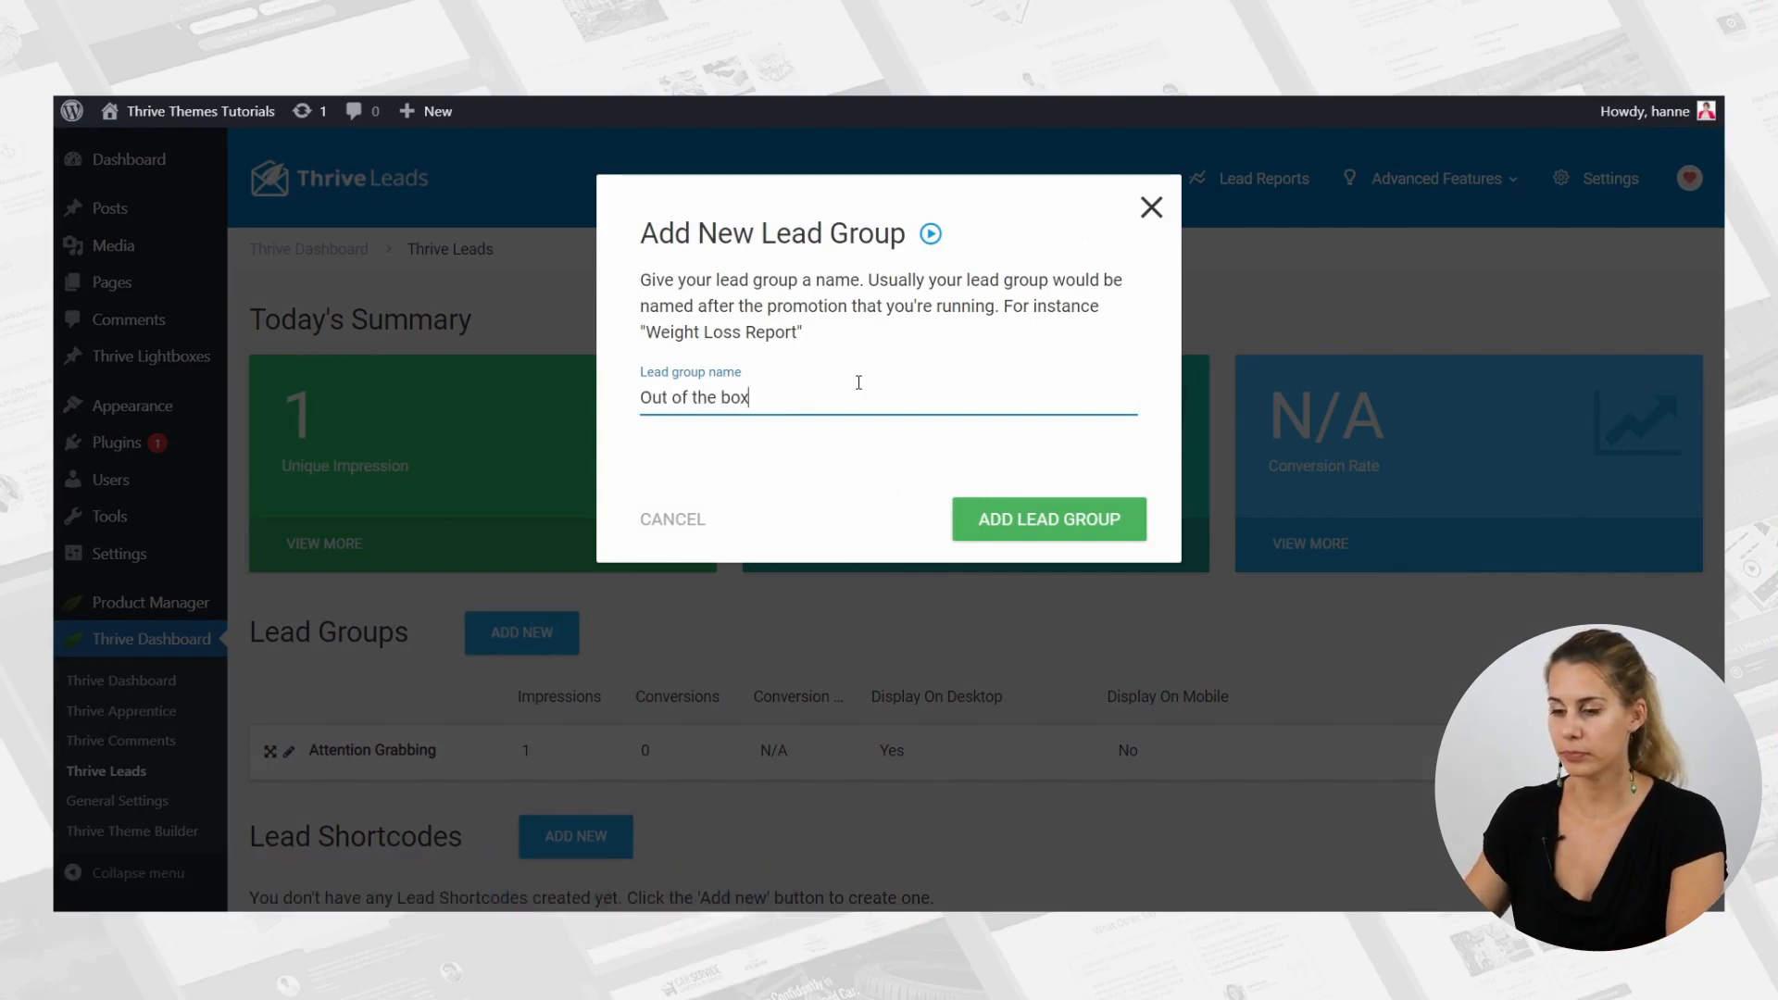
pyautogui.click(1102, 538)
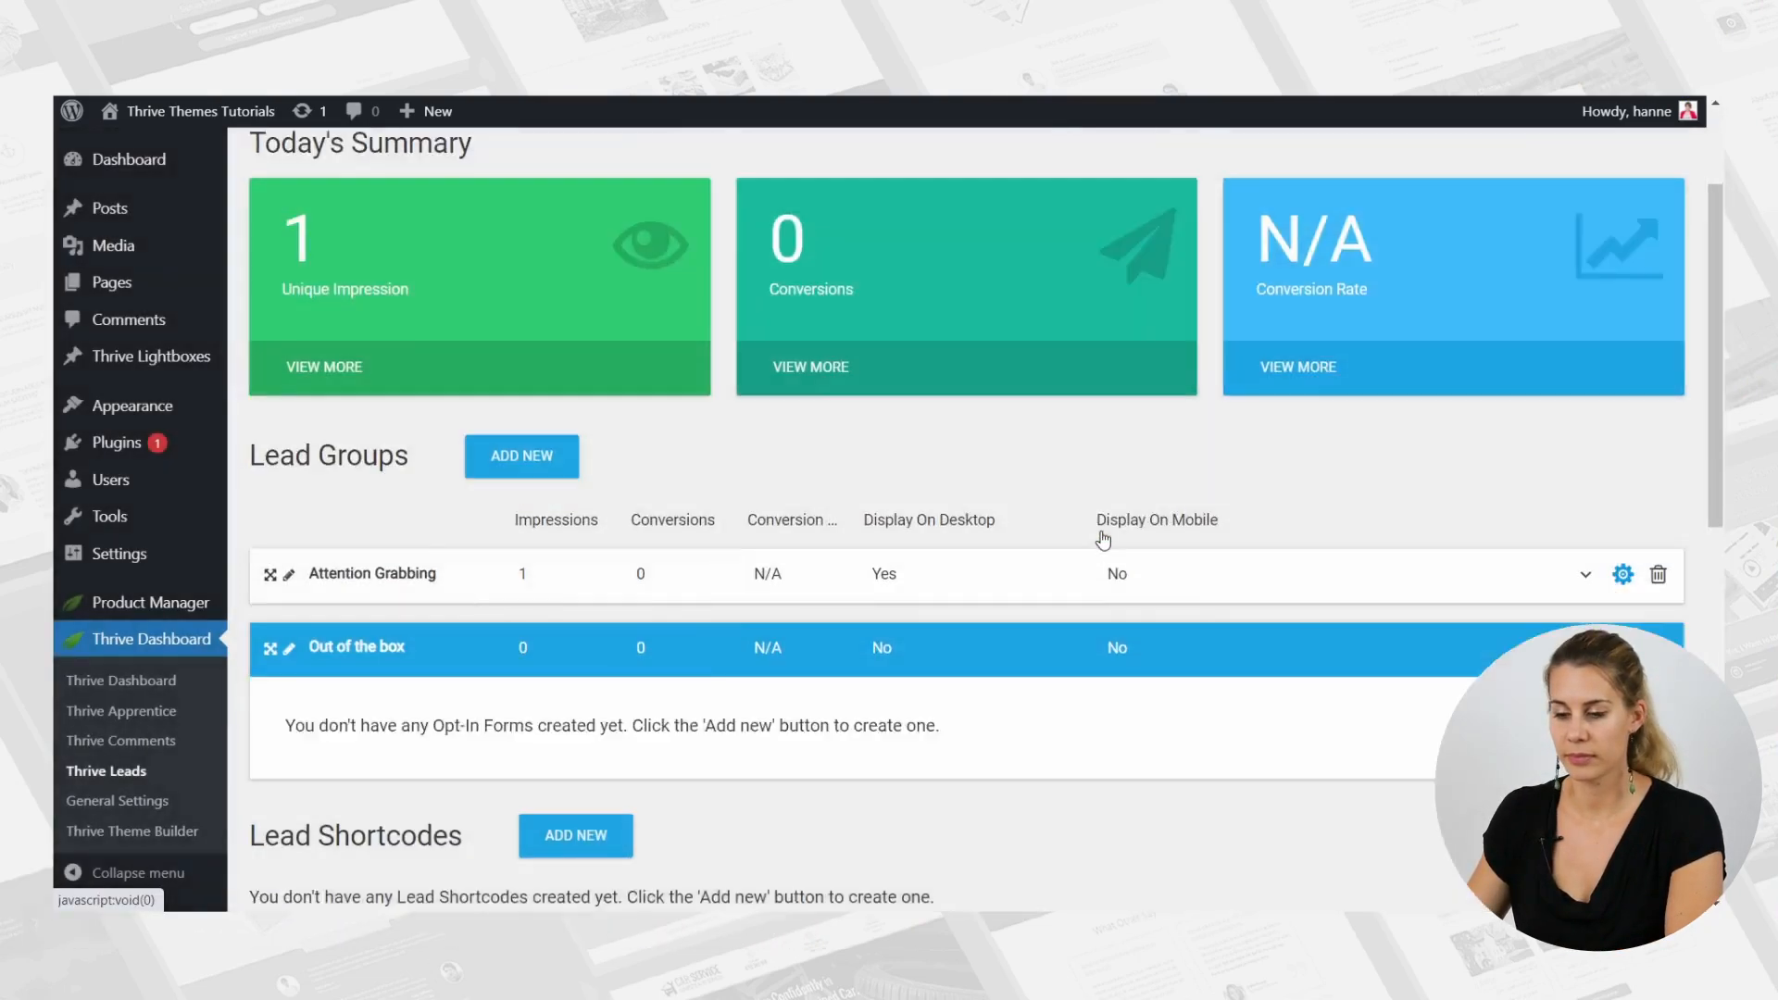
# Add a Lightbox opt-in form type to the "Out of the box" lead group.
pyautogui.scroll(-1, 1102, 539)
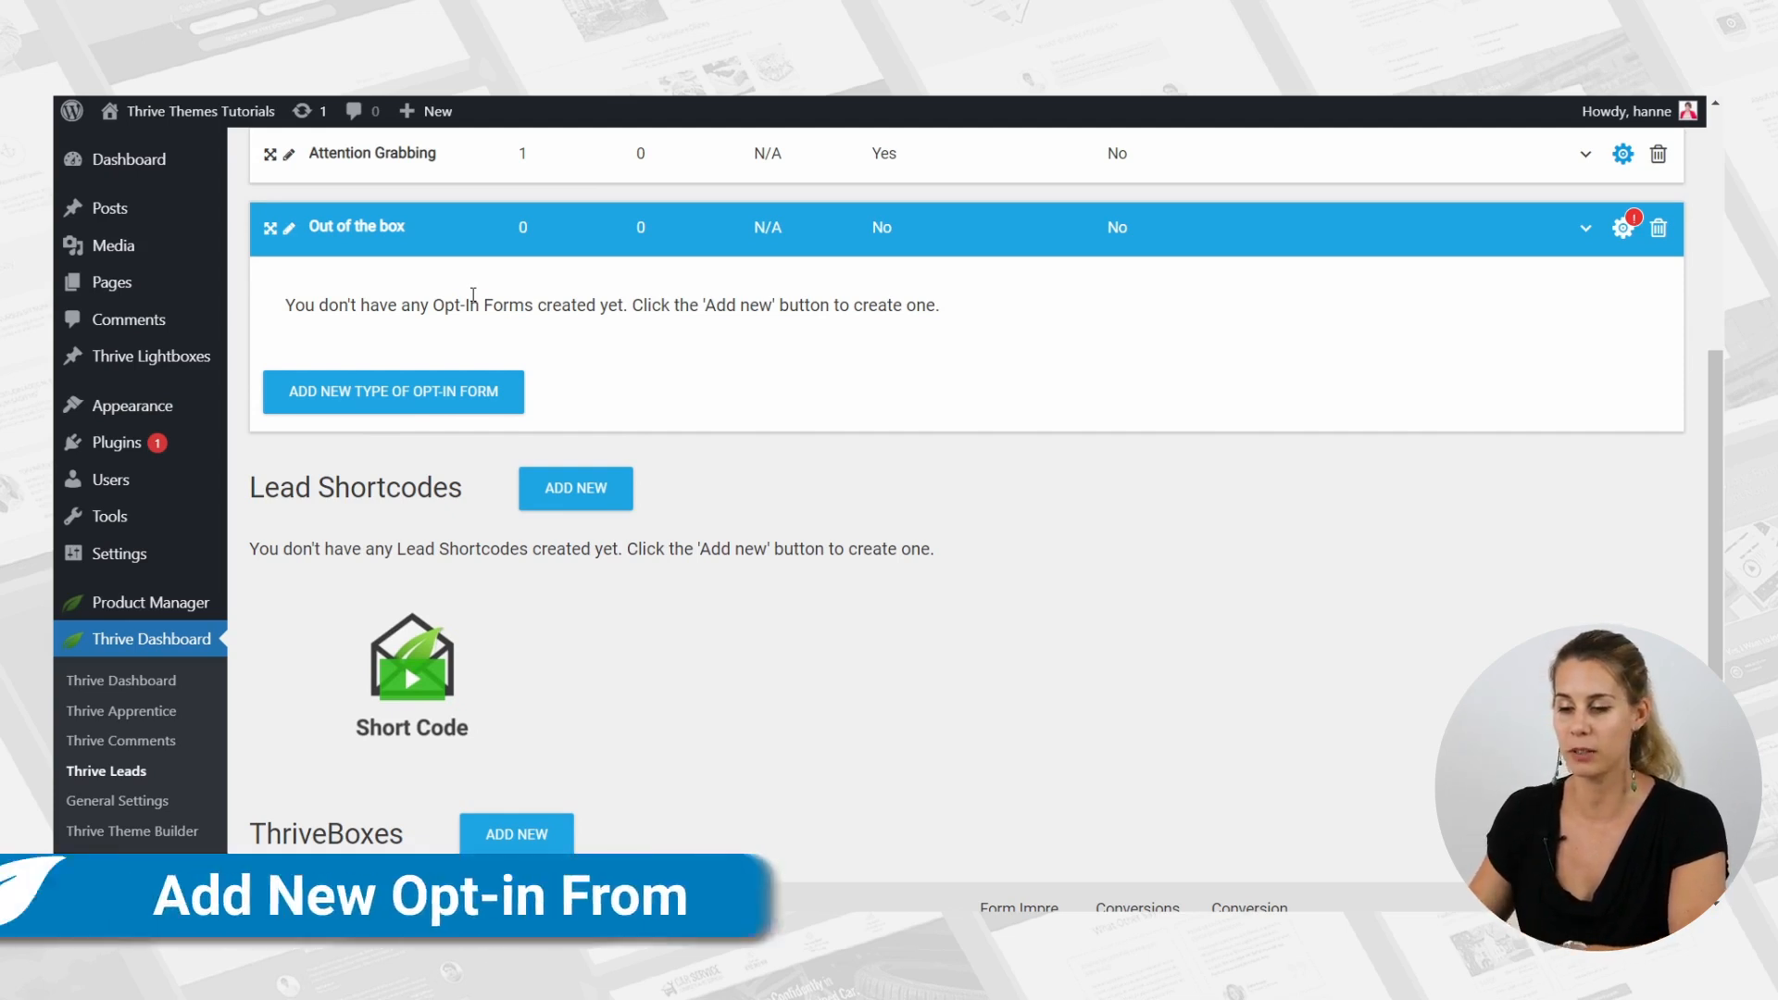
pyautogui.click(397, 392)
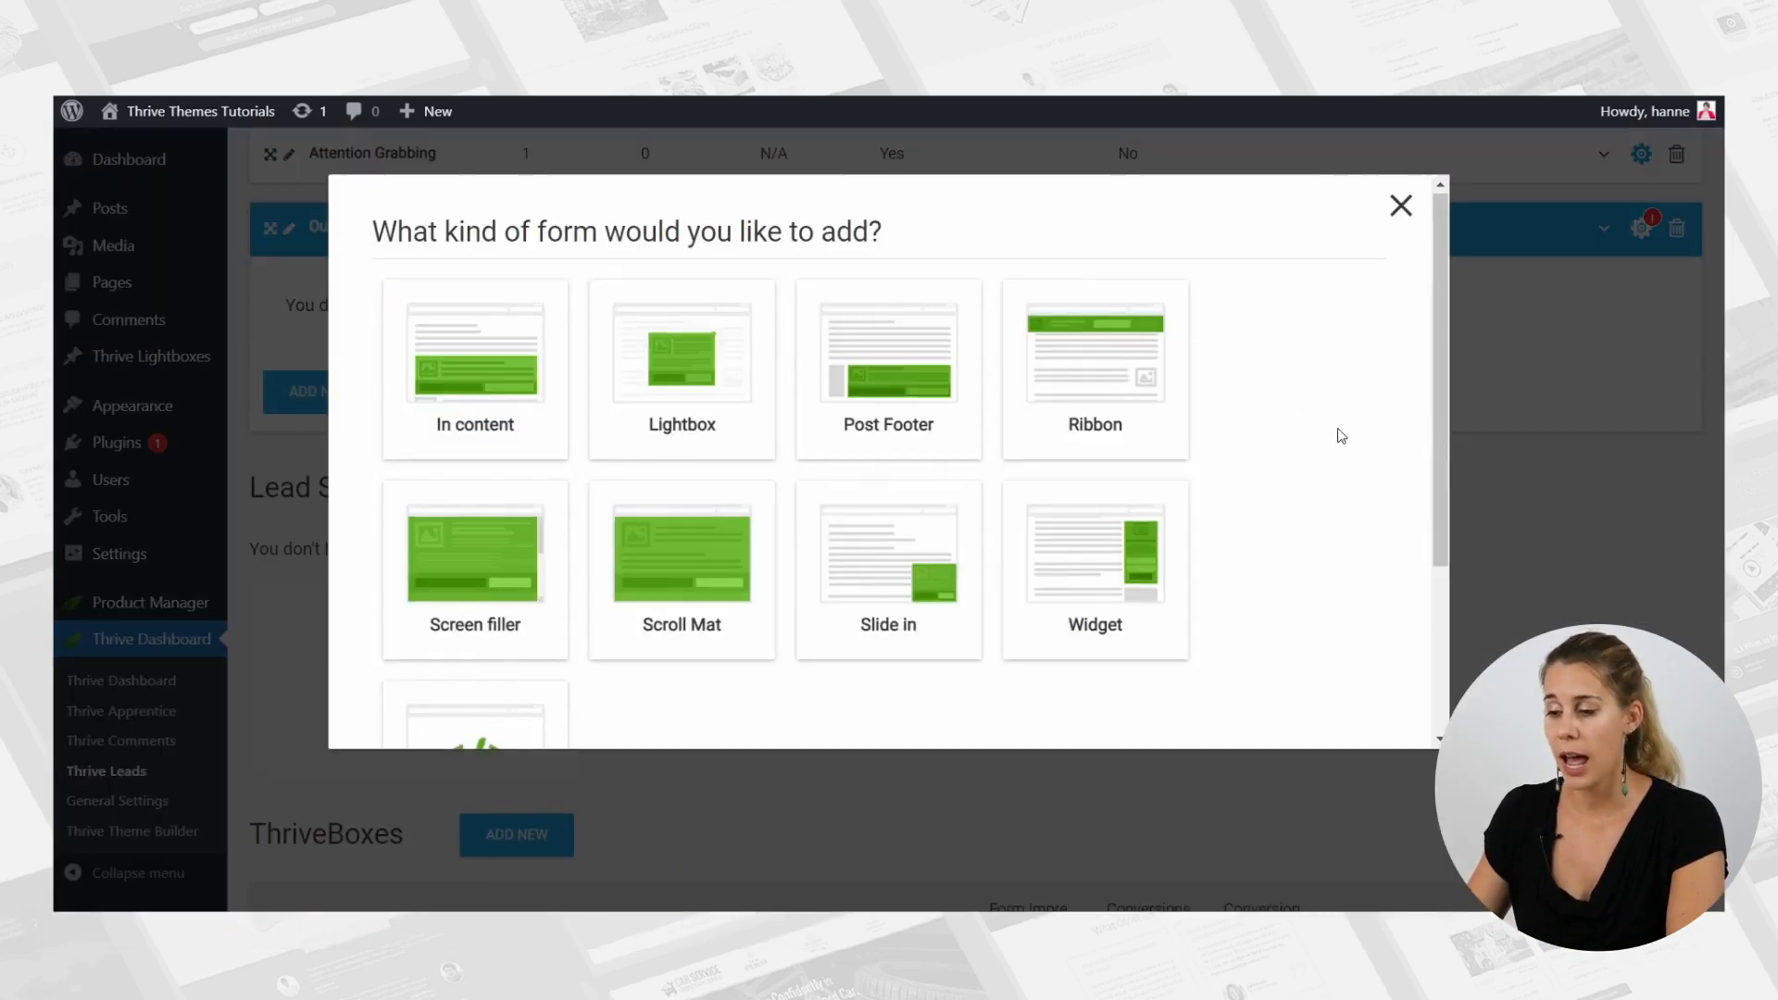
pyautogui.scroll(-3, 1341, 436)
pyautogui.scroll(3, 1341, 435)
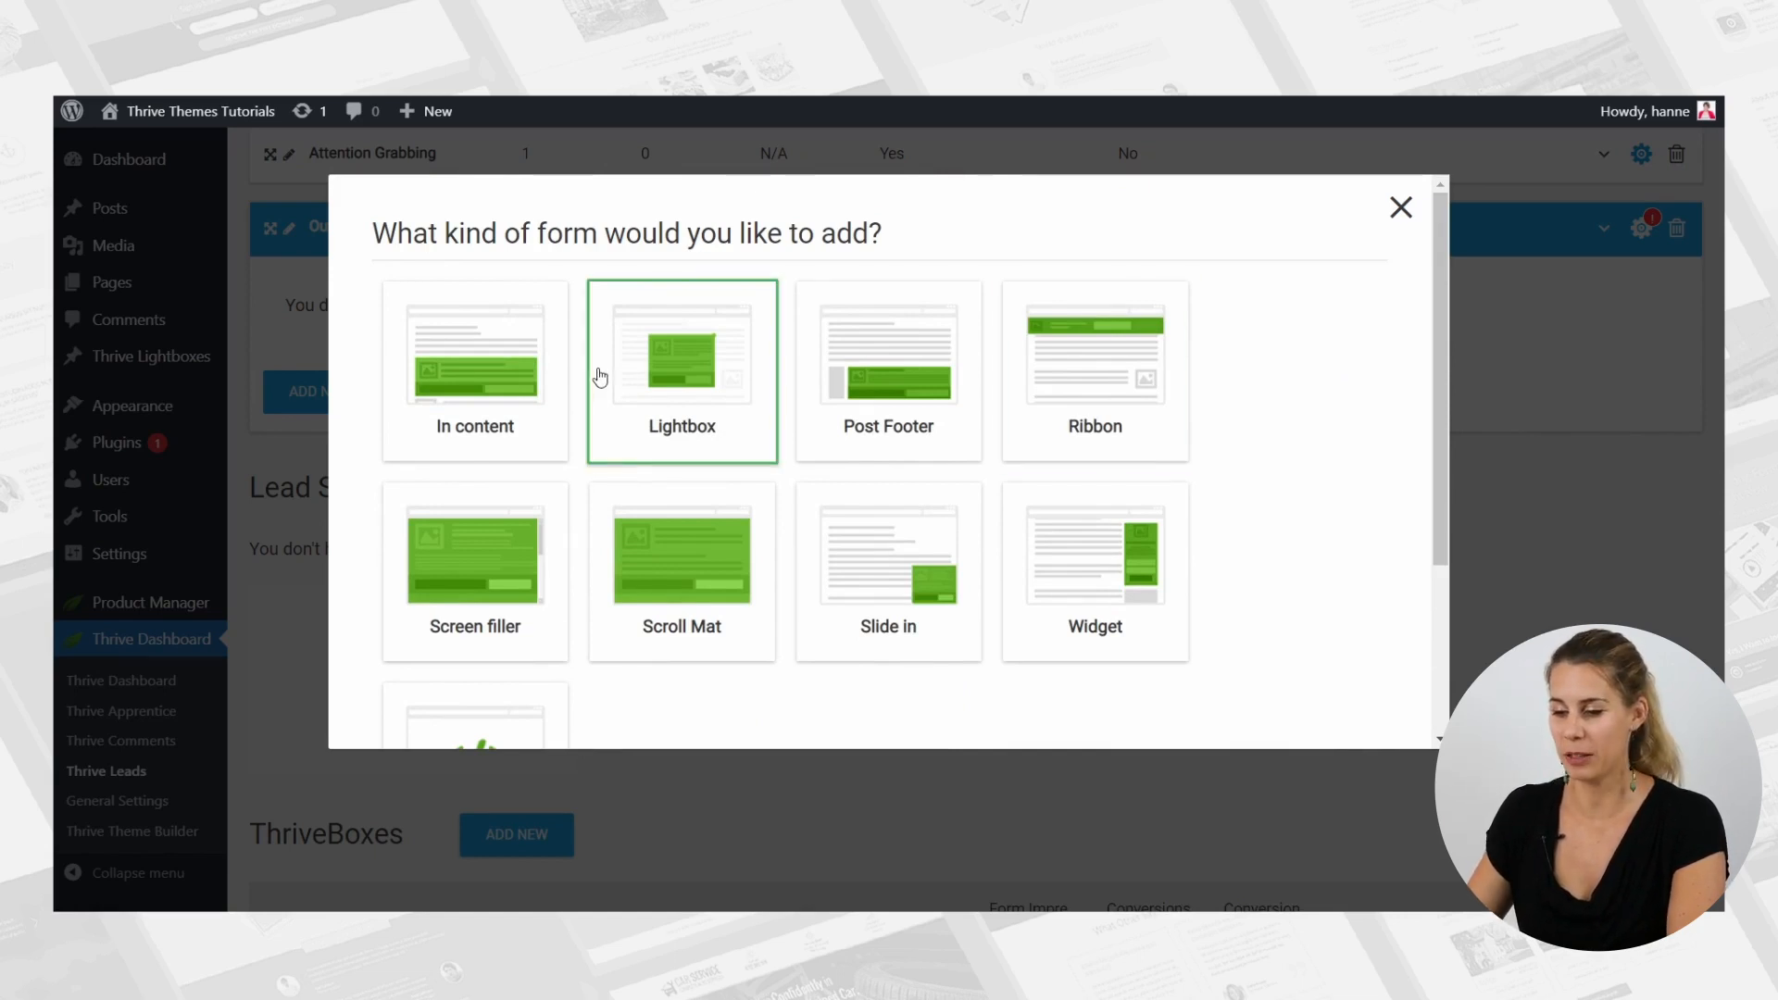
pyautogui.click(674, 403)
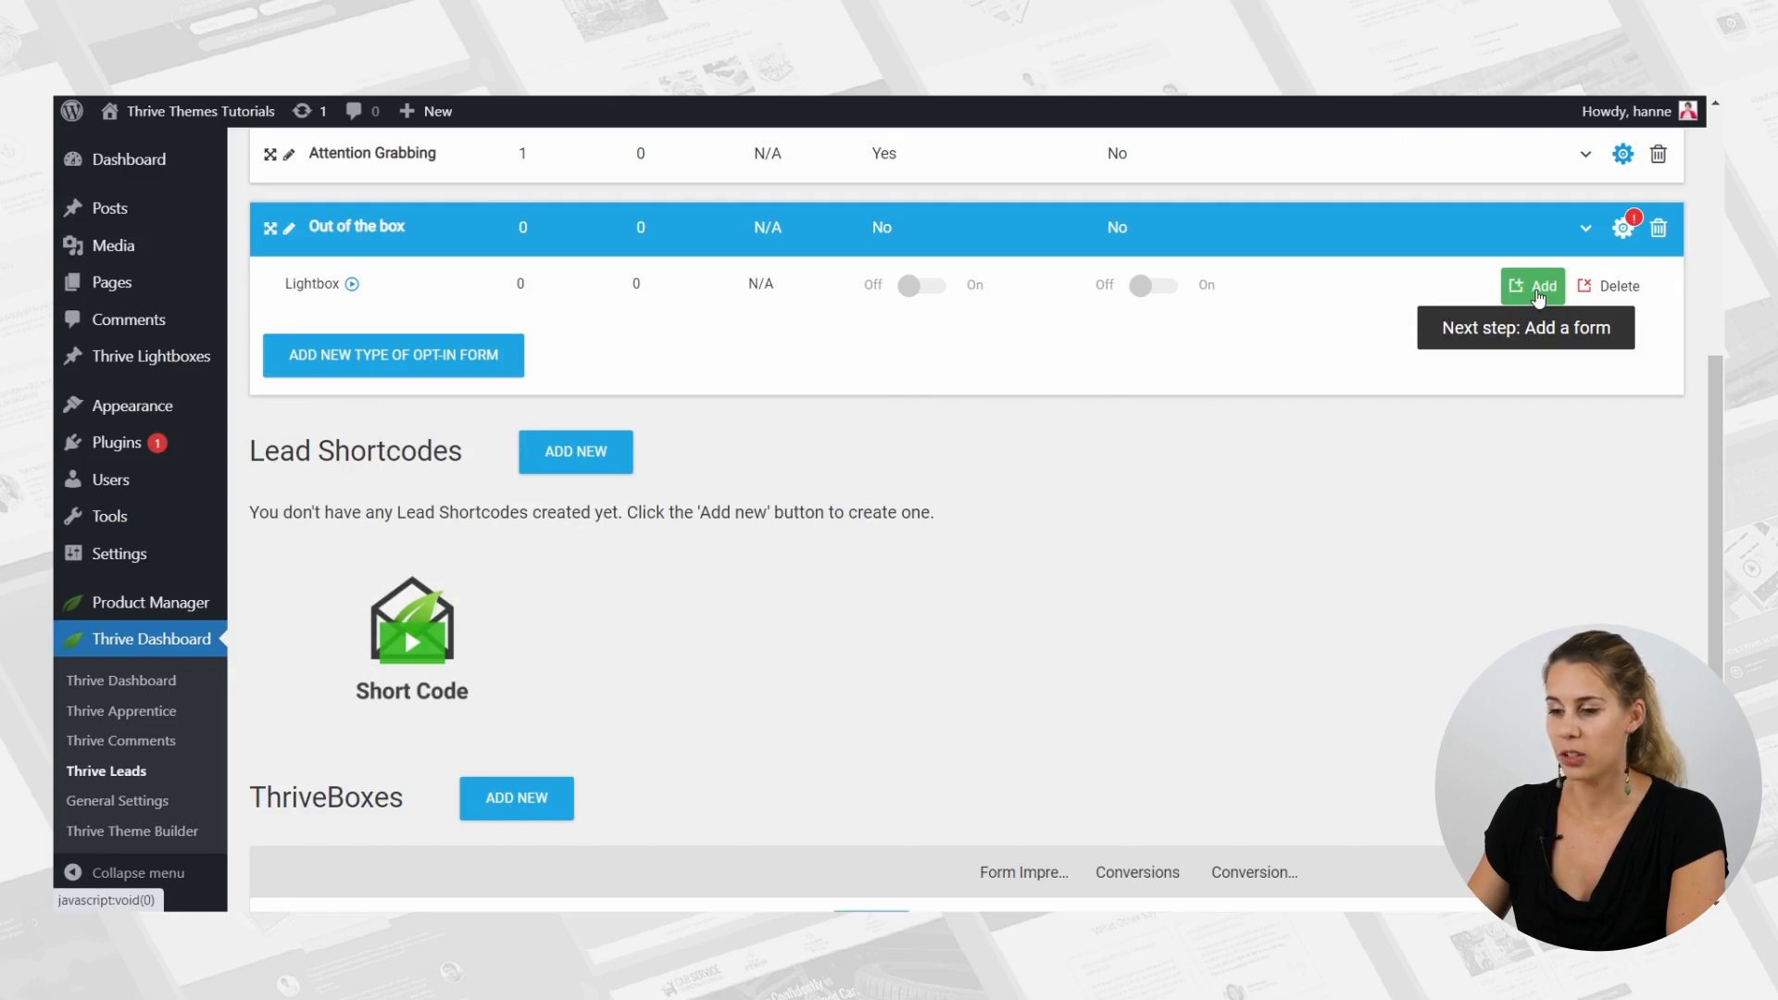
# Create a form named "looking down" under the new Lightbox form type.
pyautogui.click(1538, 292)
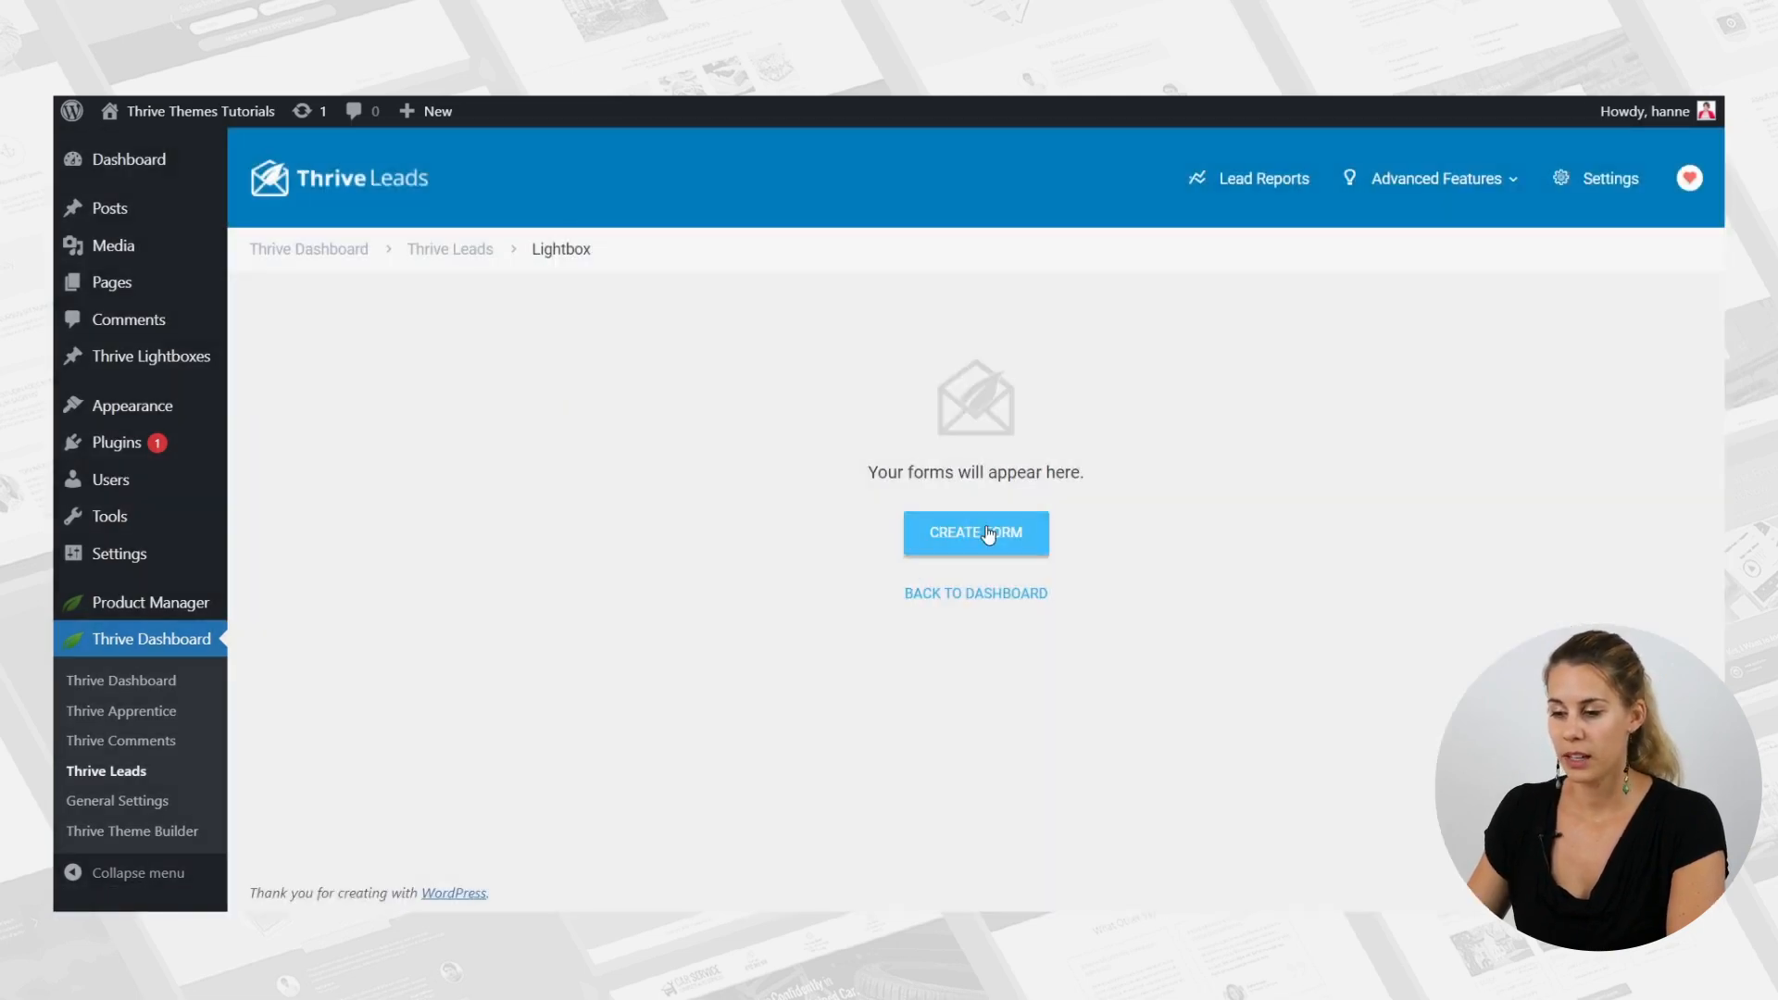
pyautogui.click(987, 534)
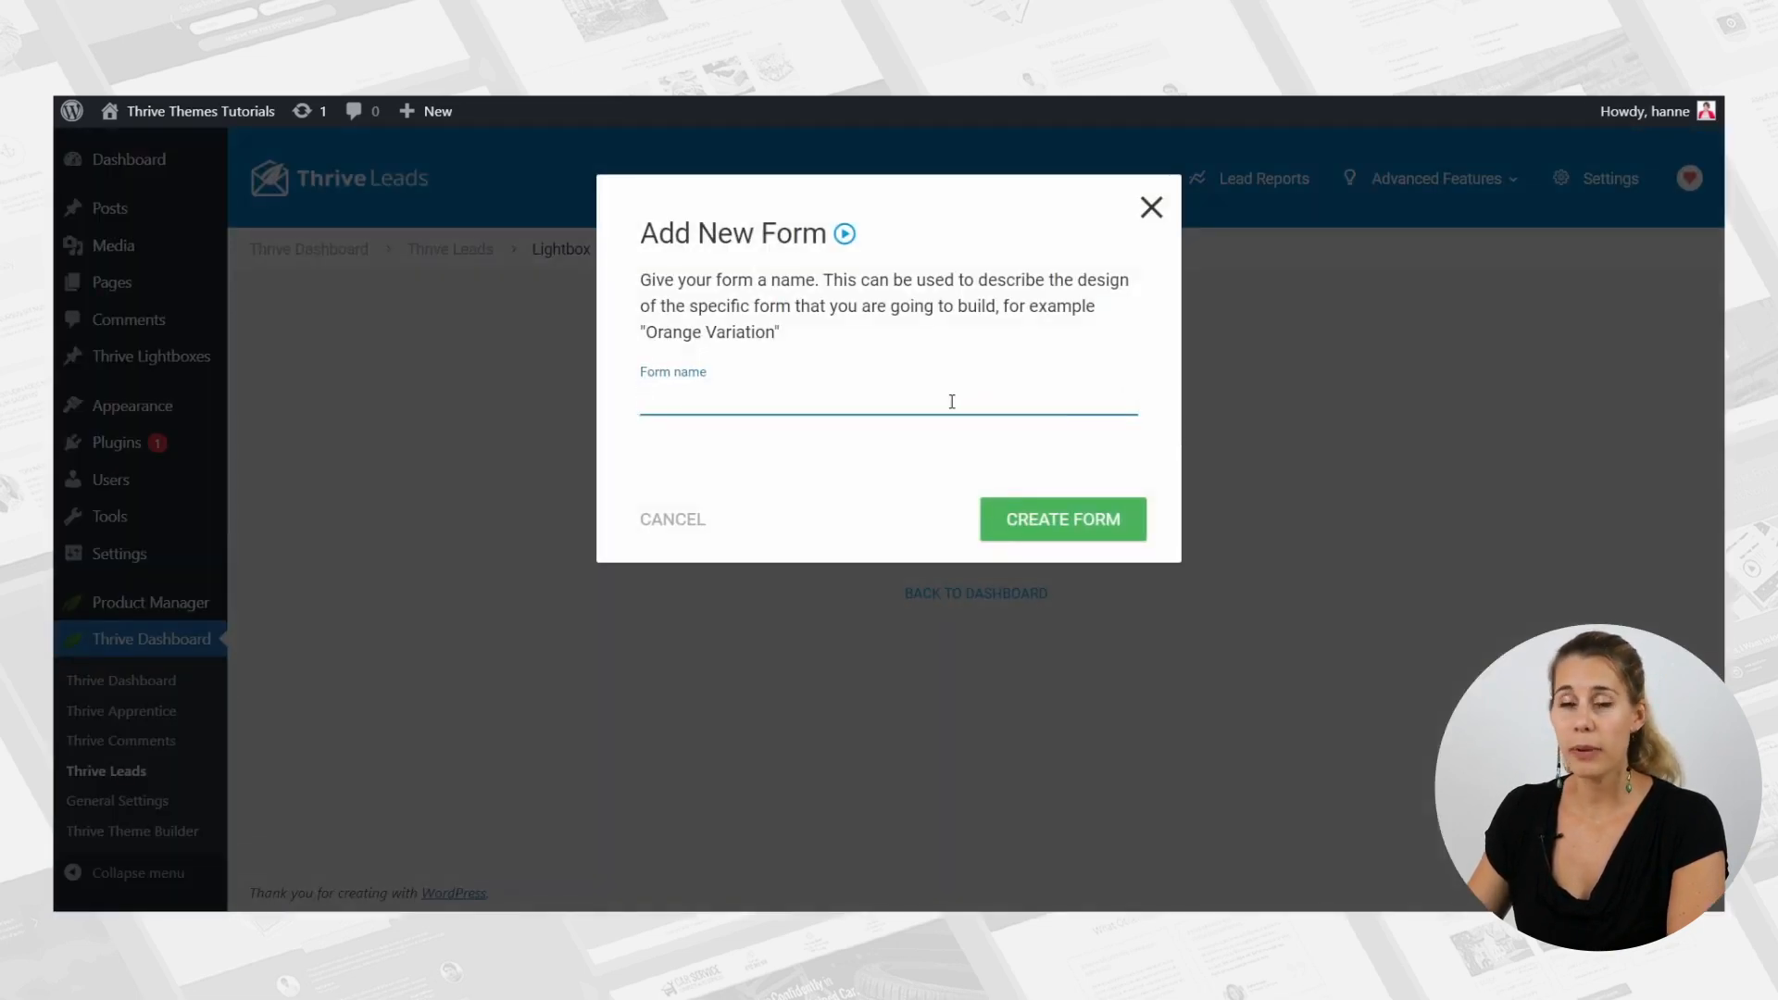
pyautogui.write('looki')
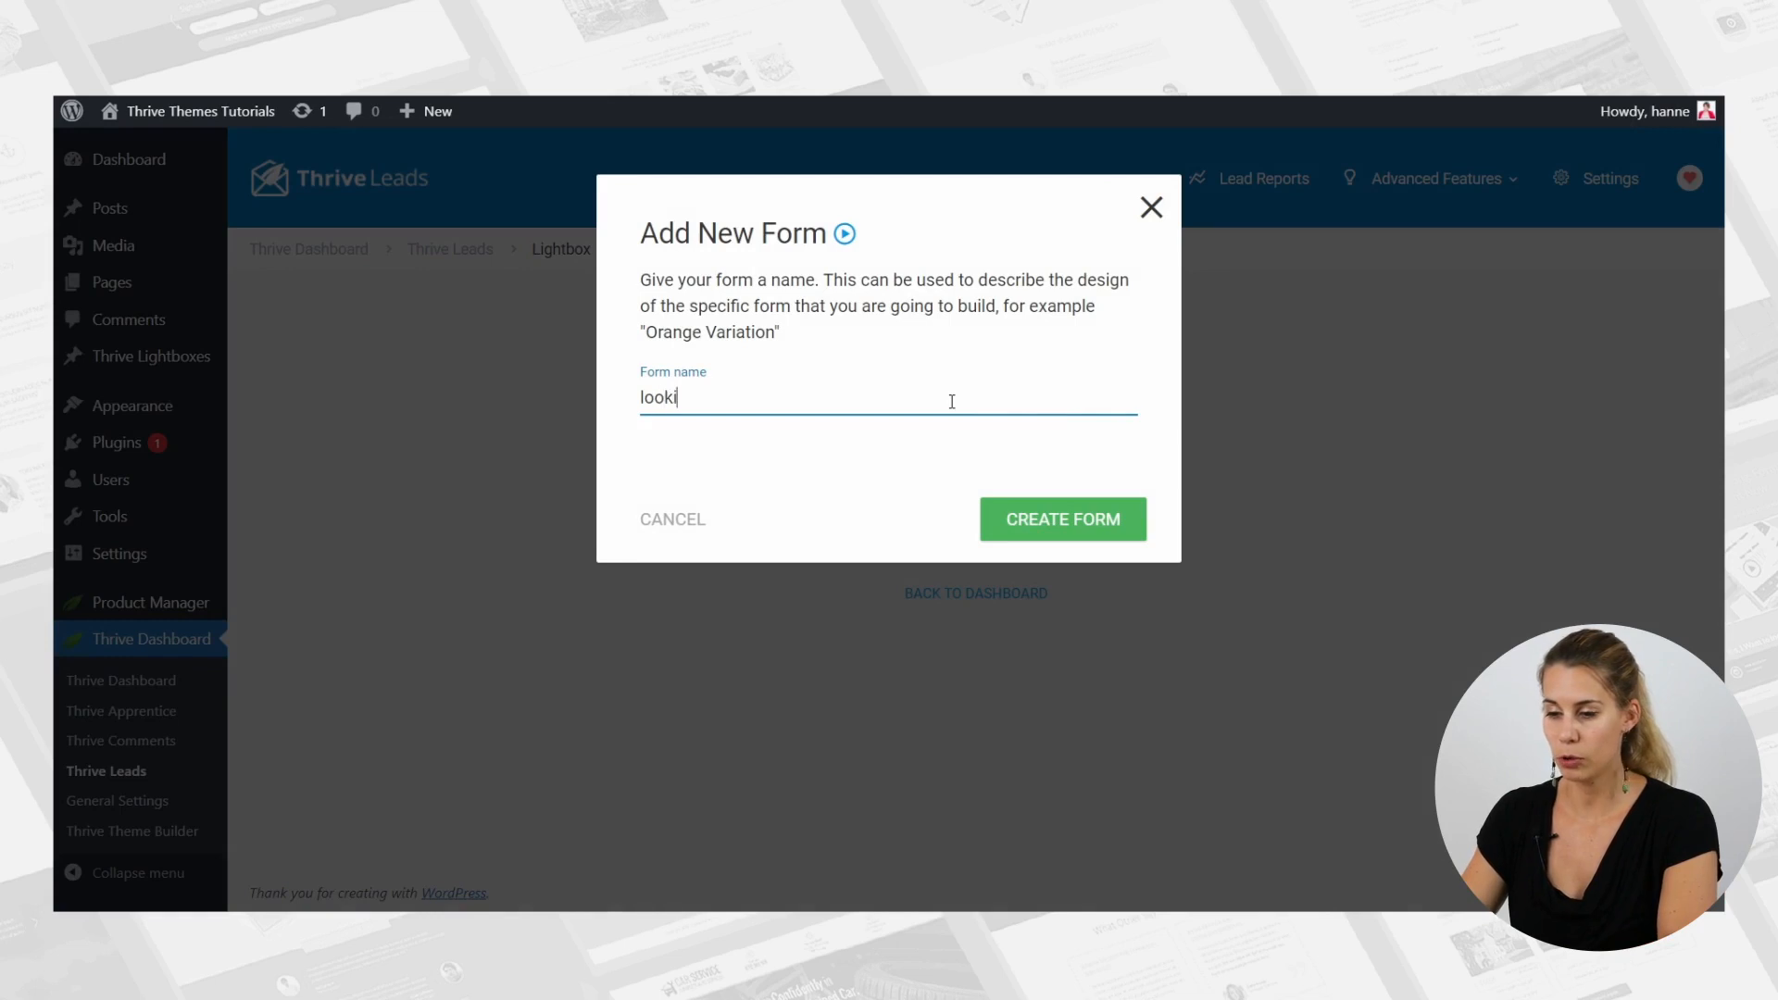
pyautogui.write('ng down')
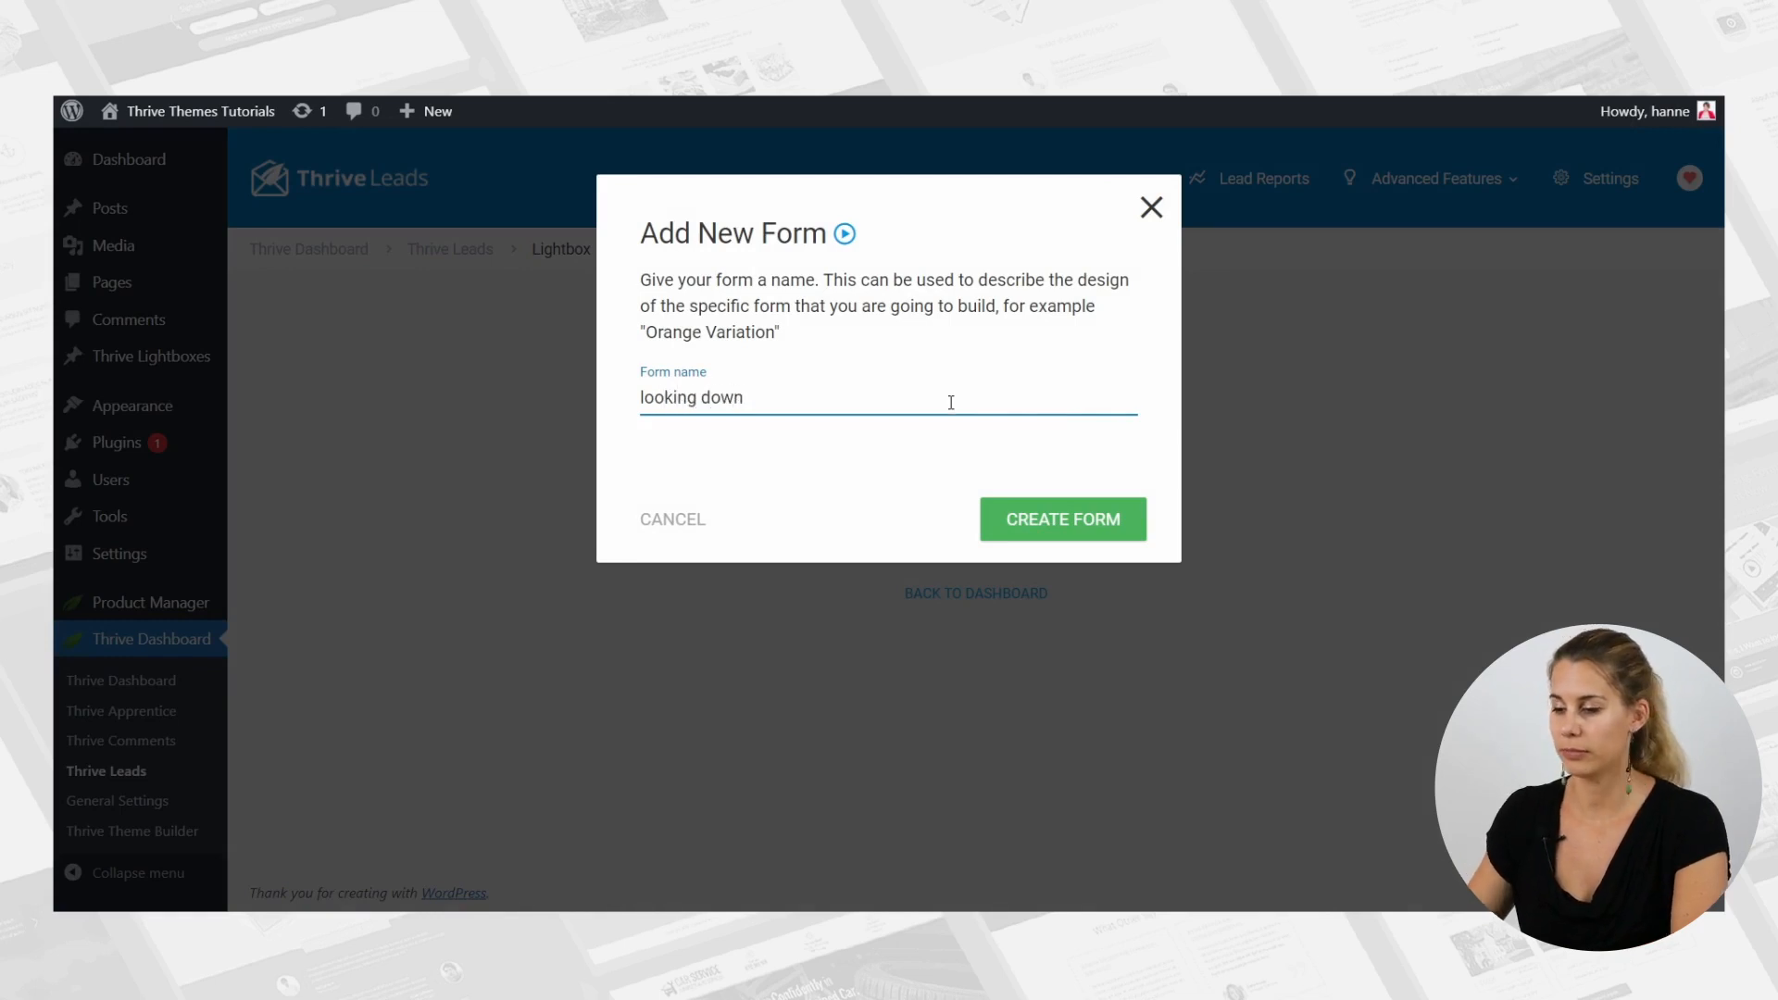
pyautogui.click(1121, 532)
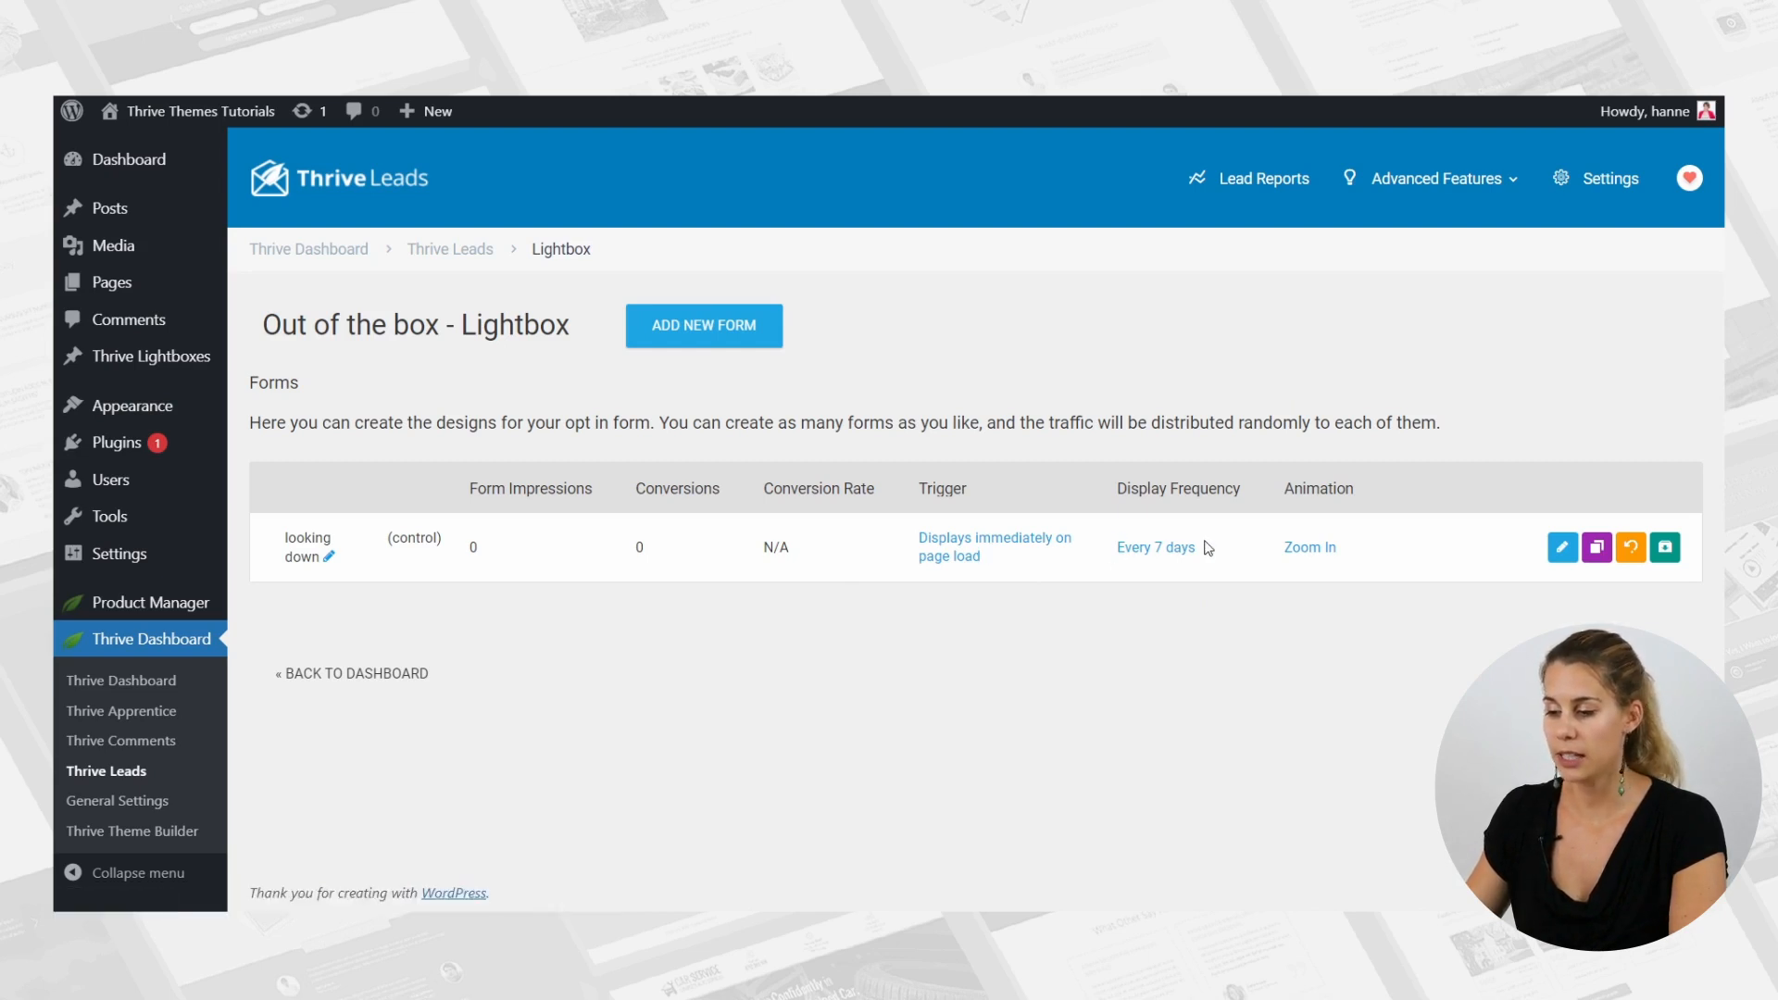
# Open the "looking down" form's design for editing and apply the Blank Template.
pyautogui.click(1564, 550)
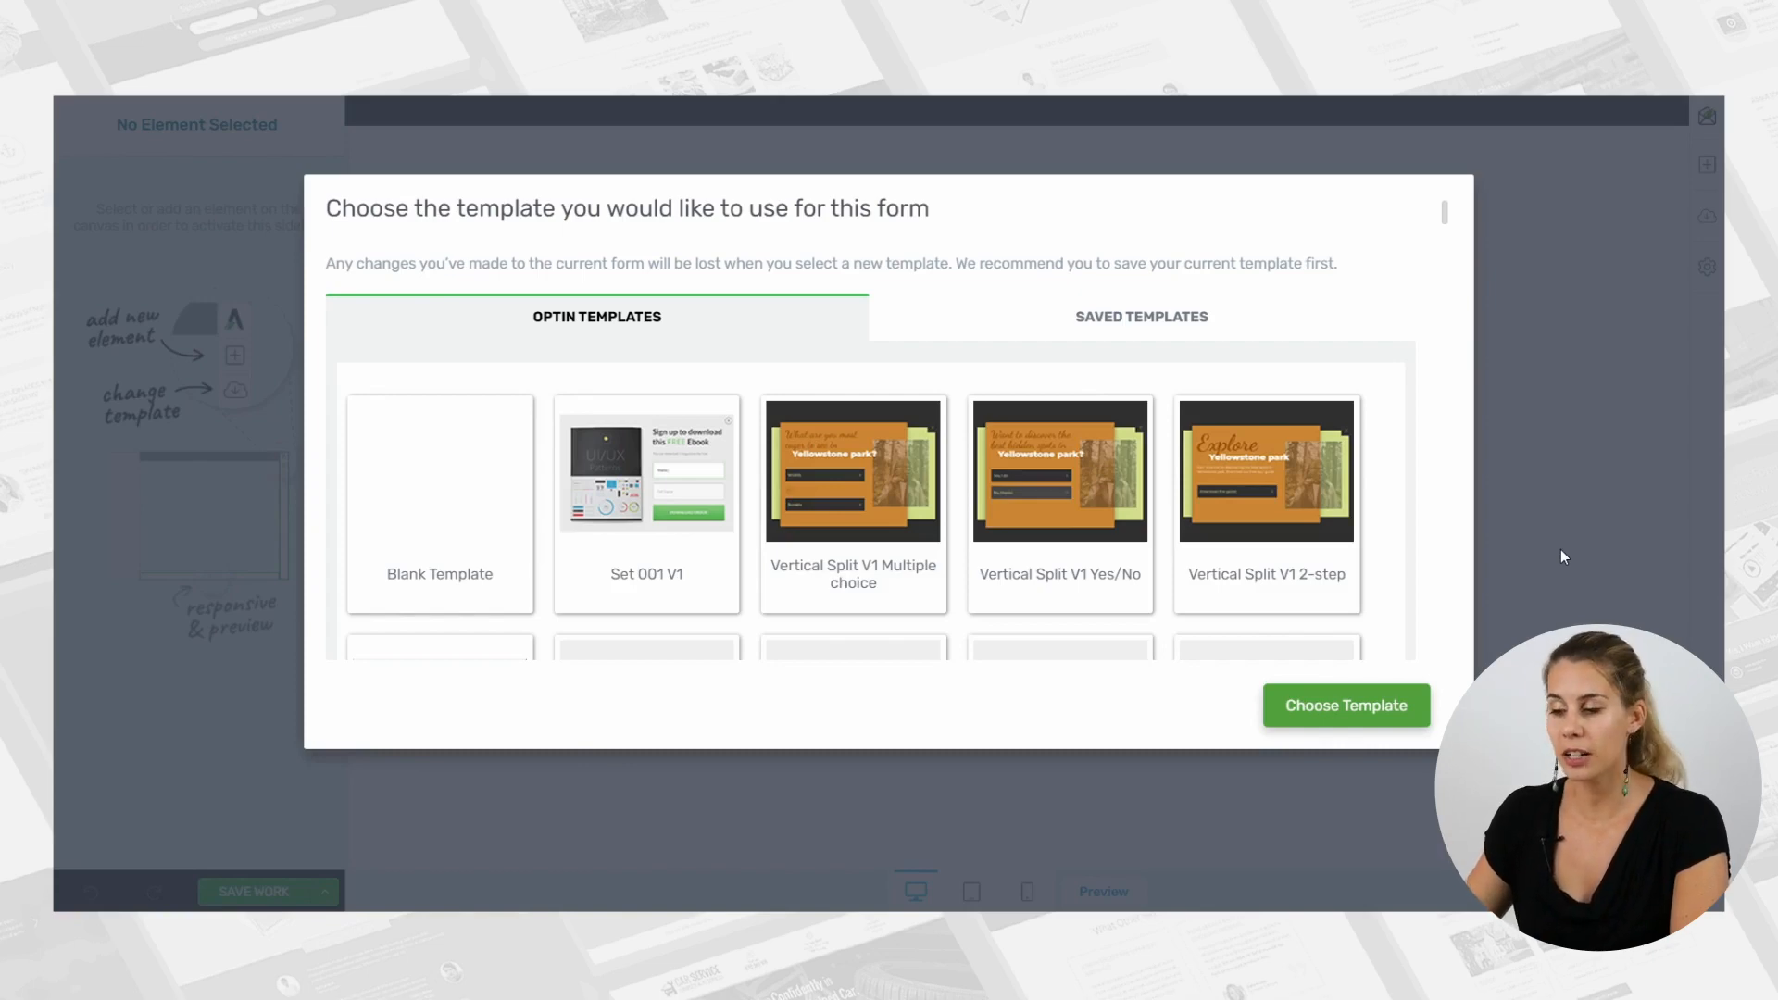
pyautogui.scroll(-15, 1331, 482)
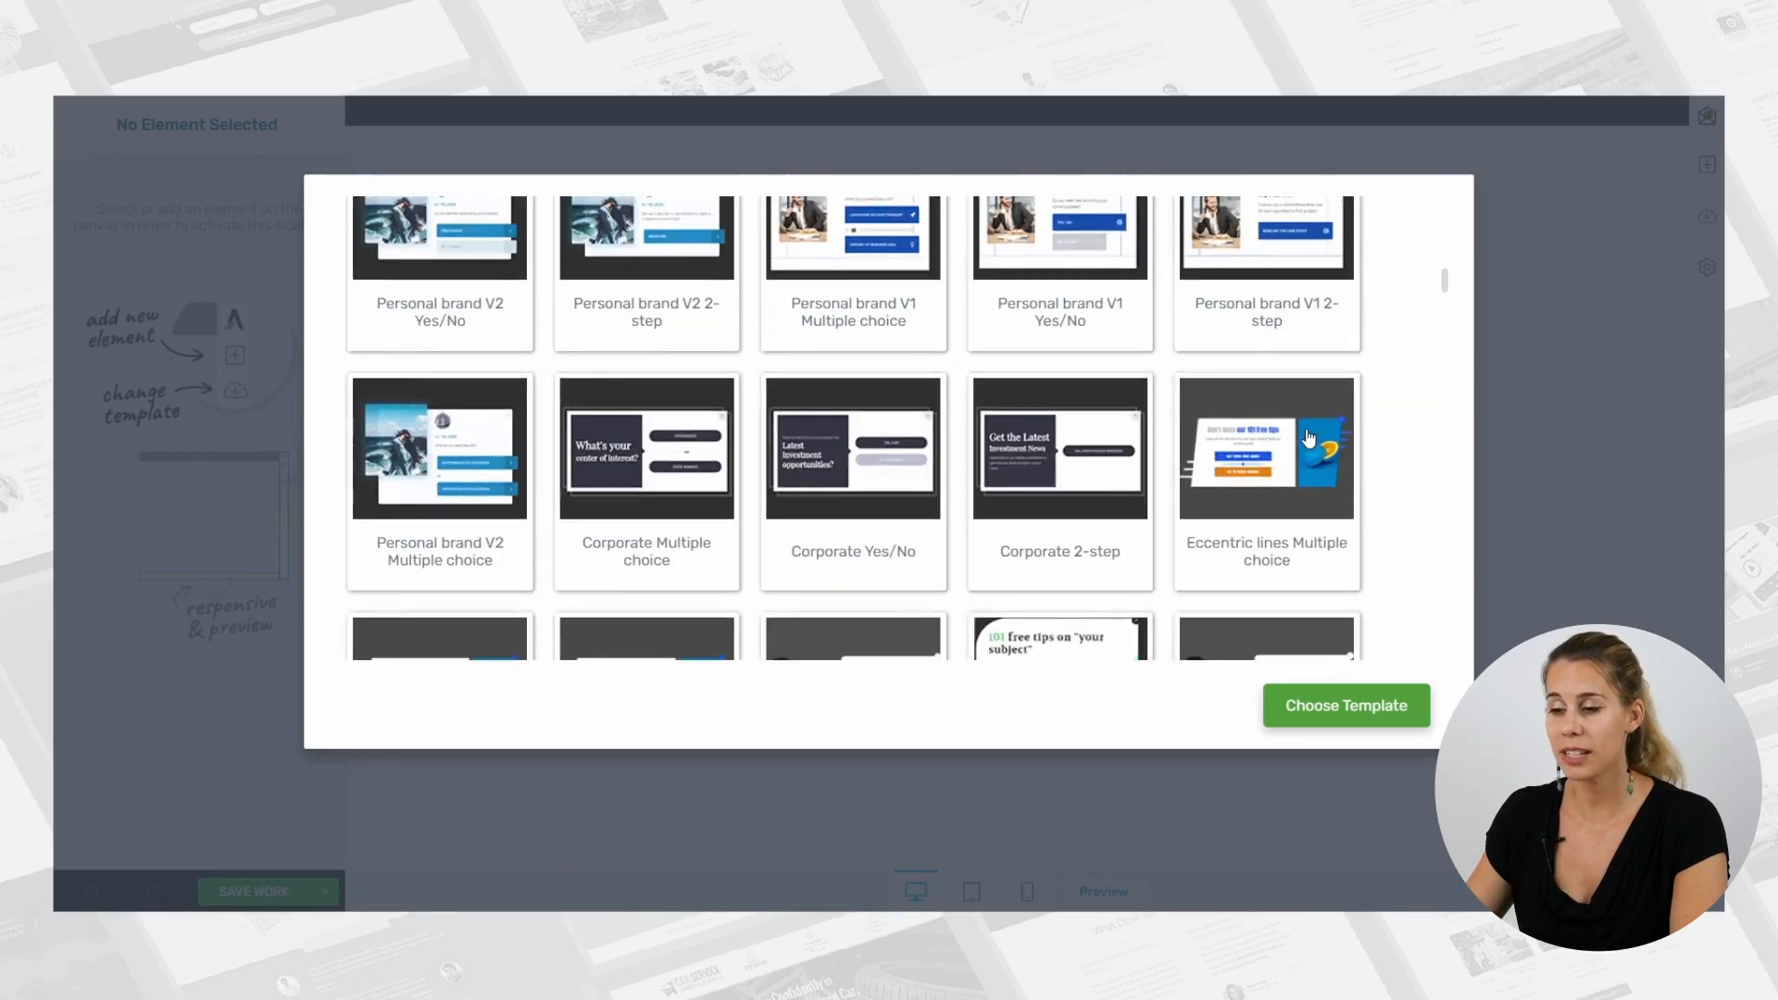
pyautogui.scroll(-15, 1309, 438)
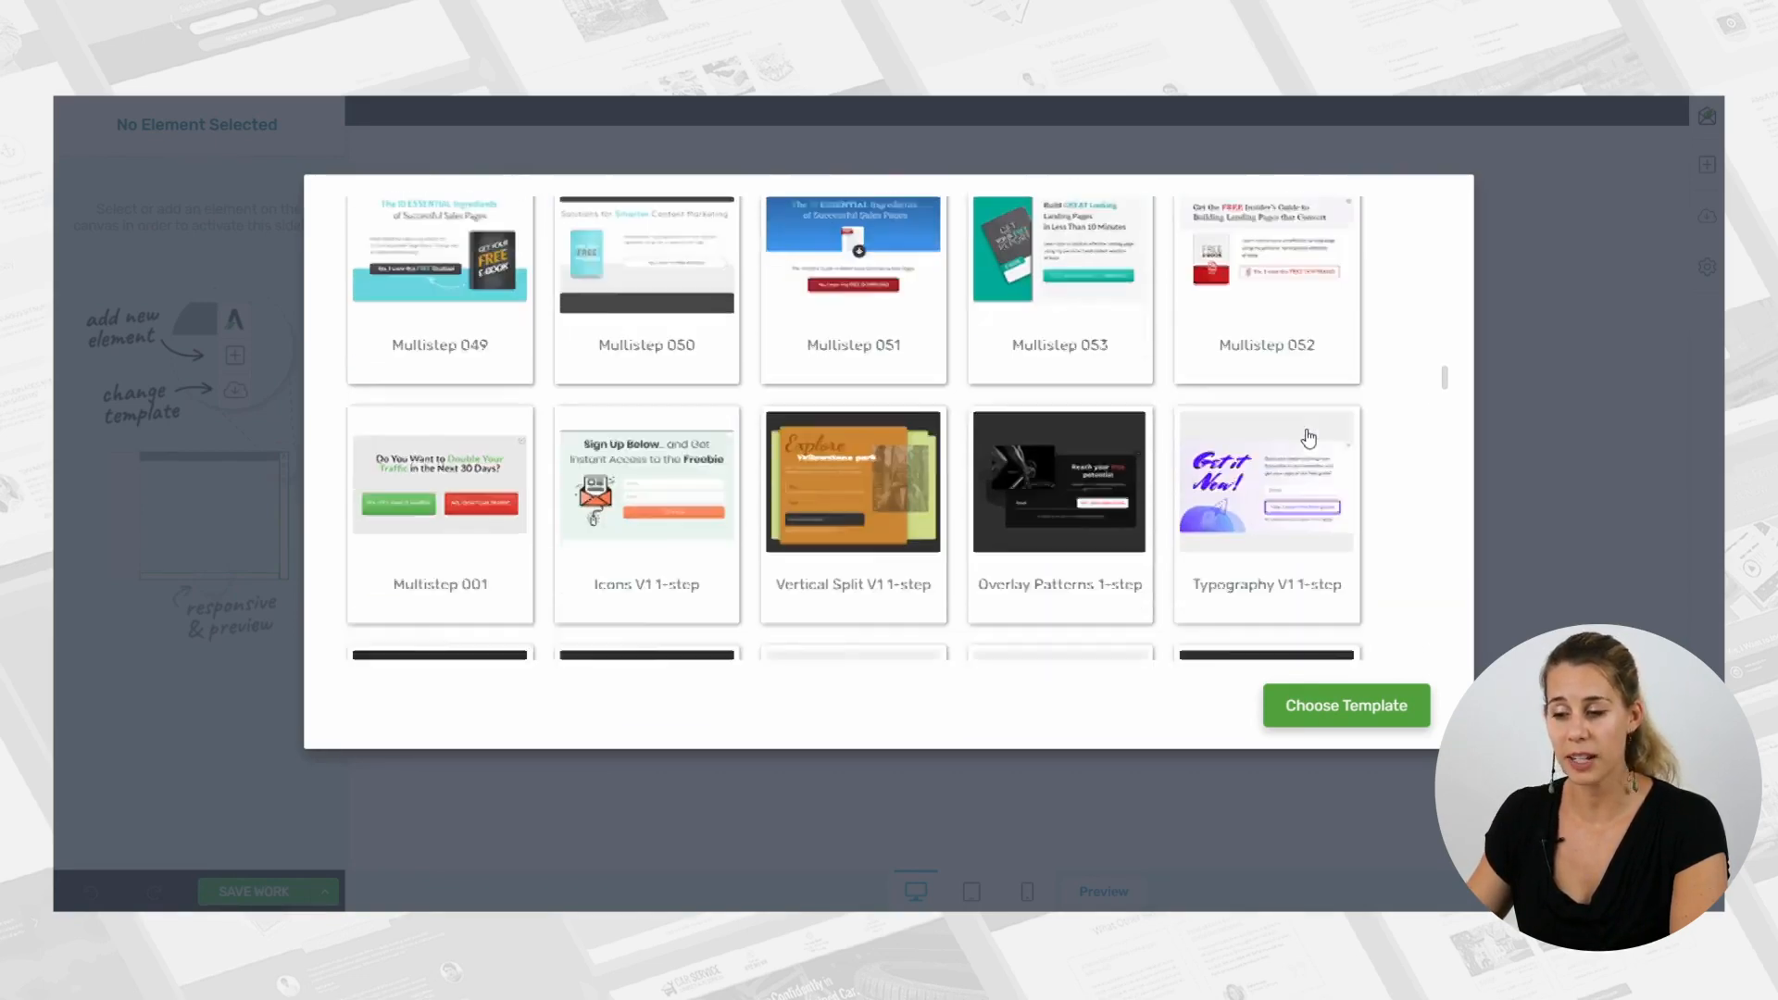
pyautogui.scroll(-15, 1309, 438)
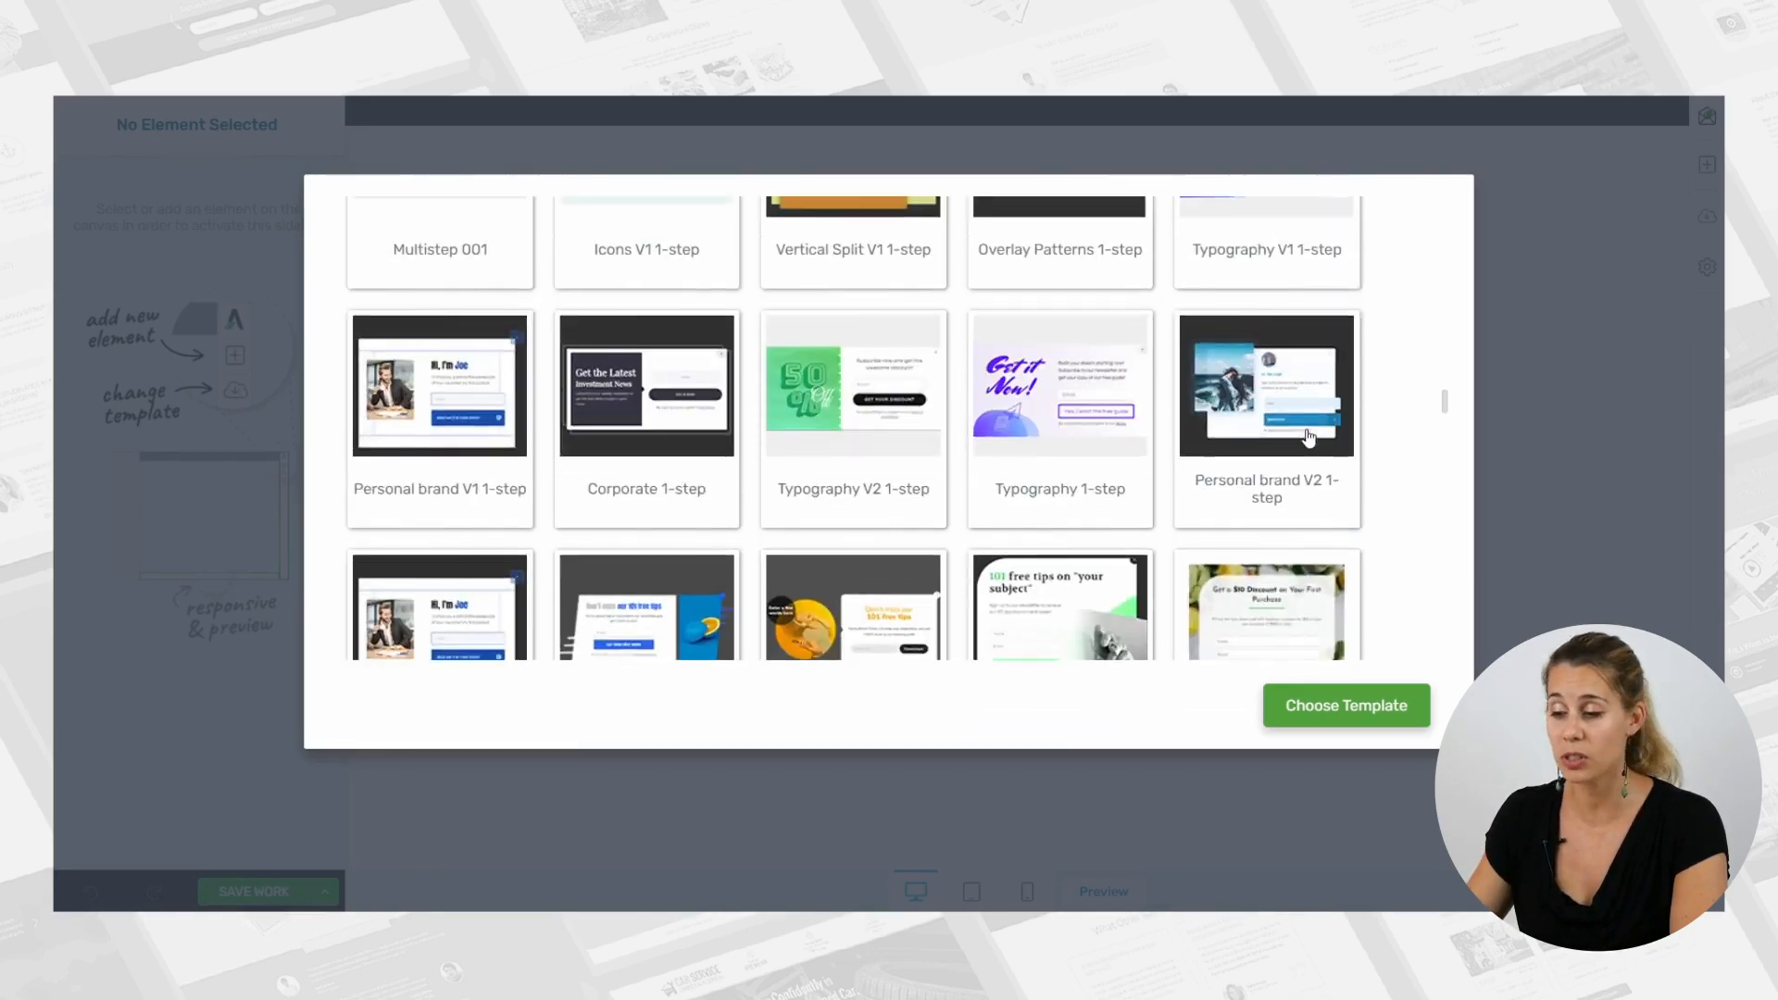
pyautogui.scroll(20, 1309, 438)
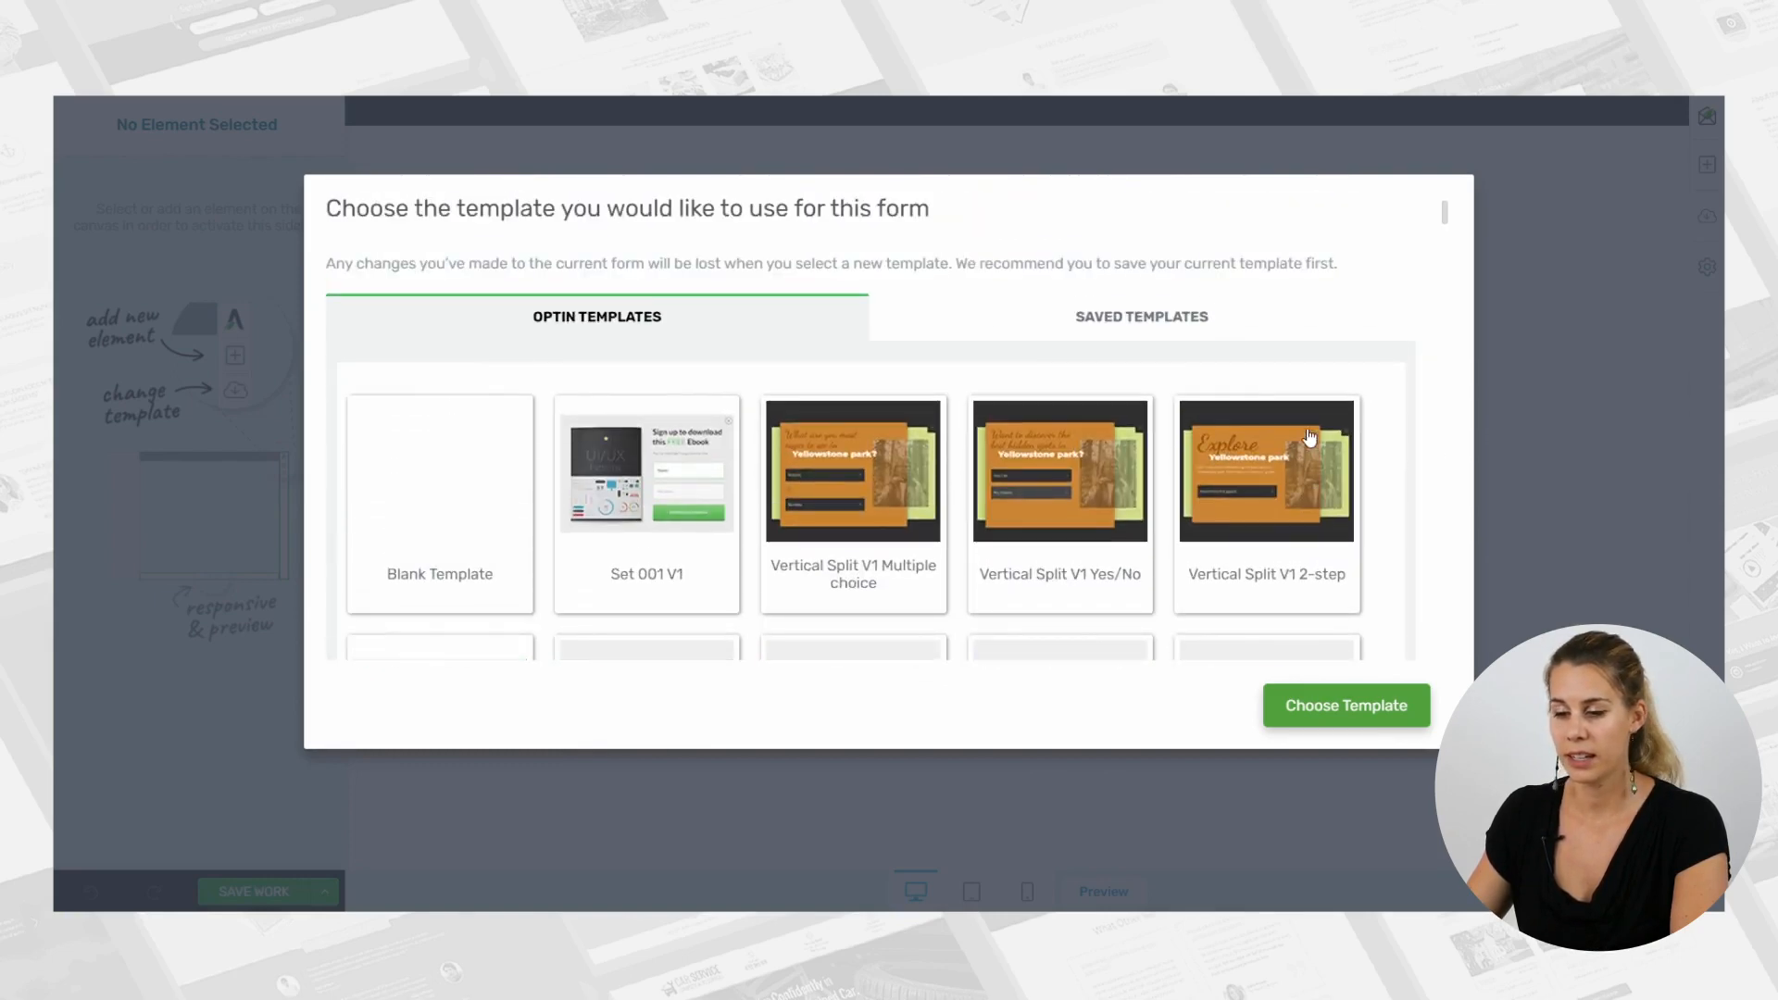
pyautogui.click(443, 498)
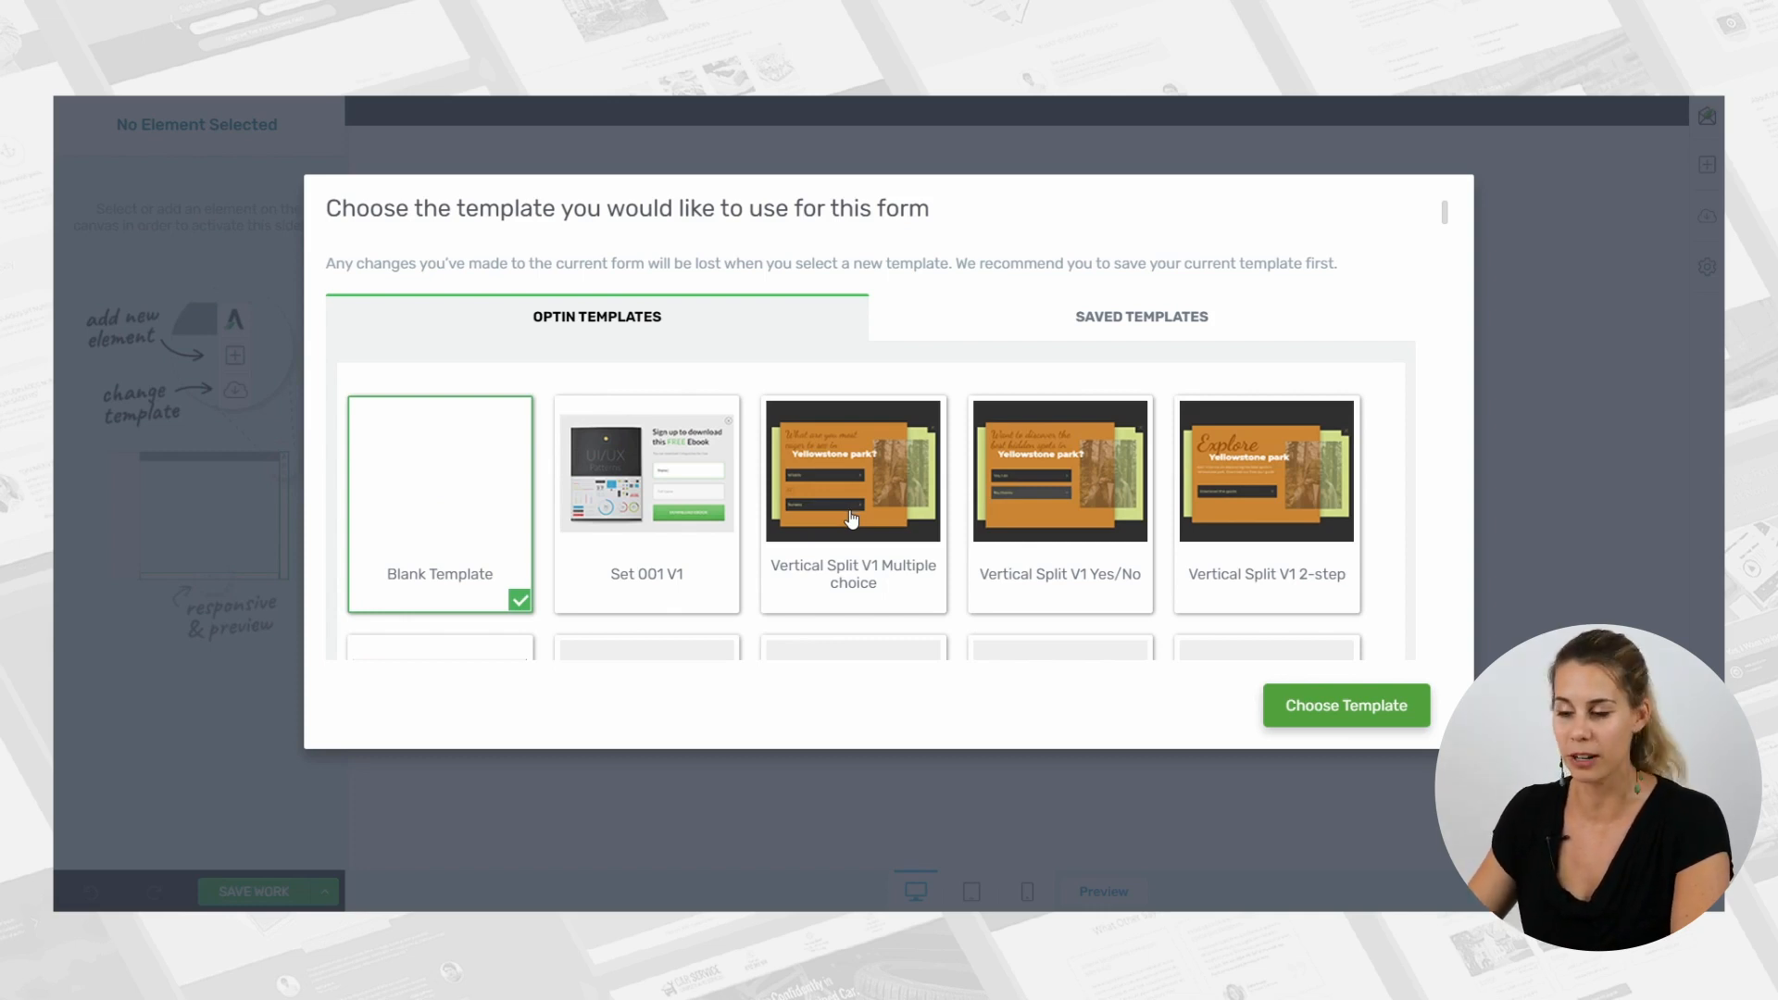
pyautogui.click(1337, 697)
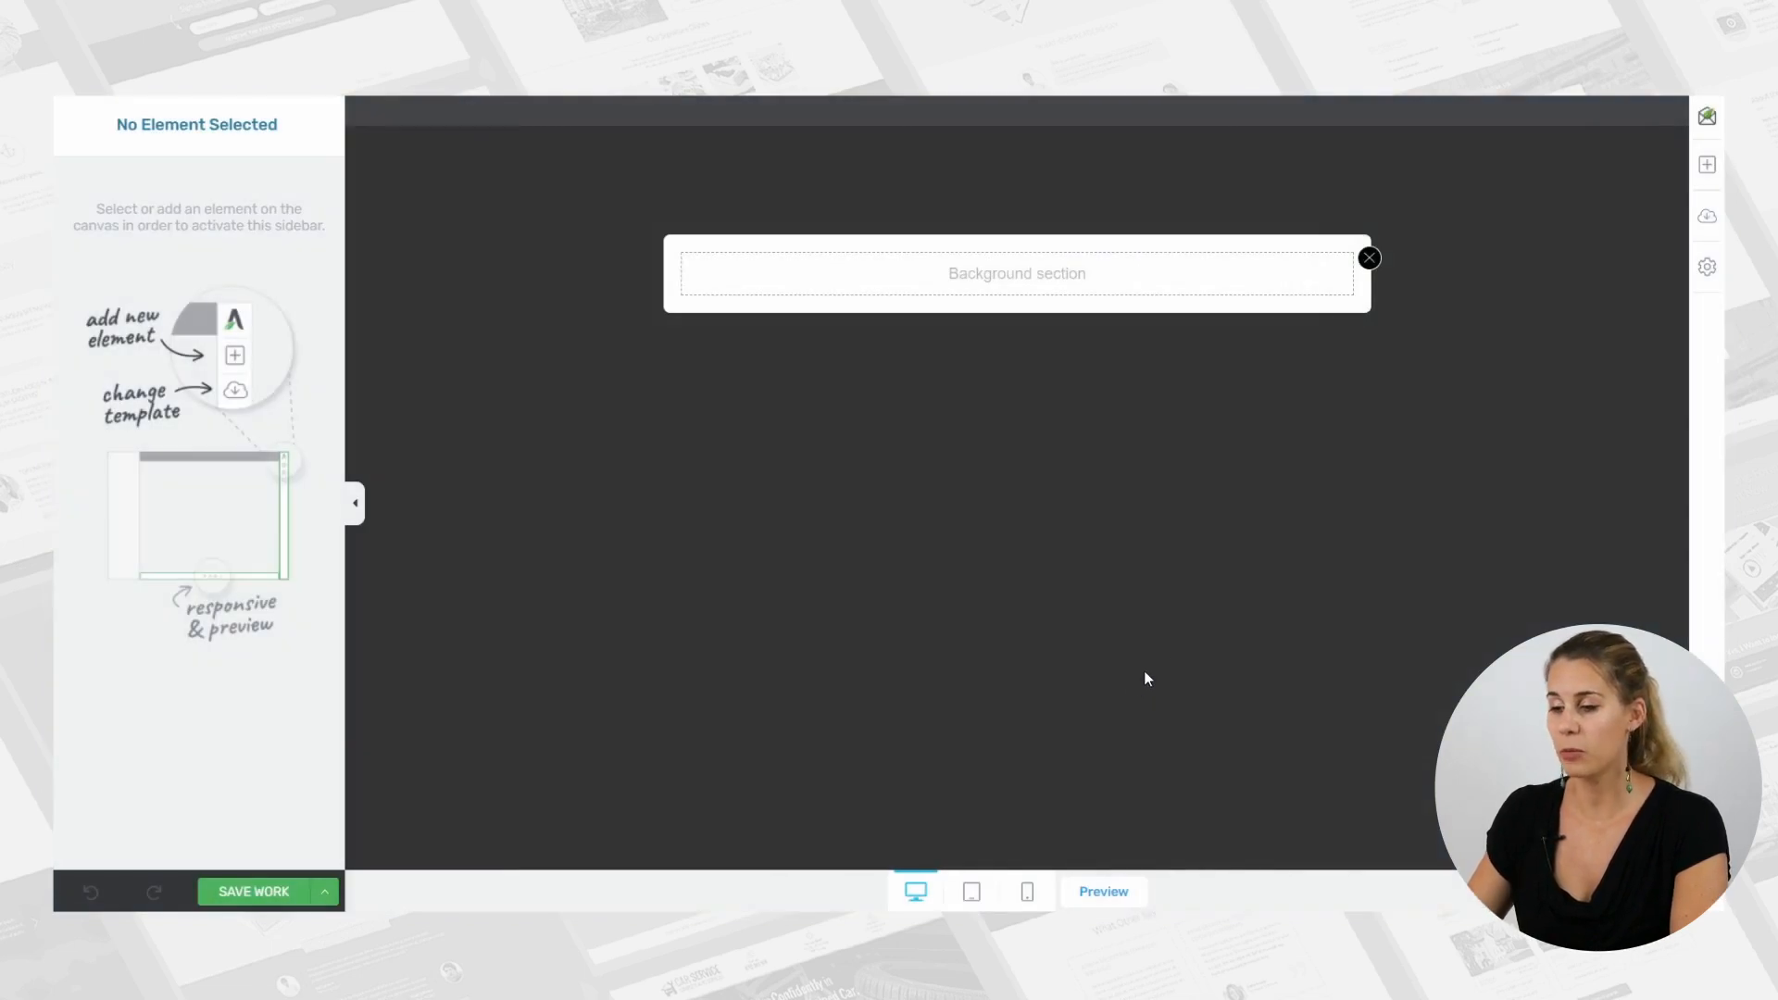
# Add an Image element to the lightbox's background section, using the media library cutout of the man in the teal jacket.
pyautogui.click(1707, 167)
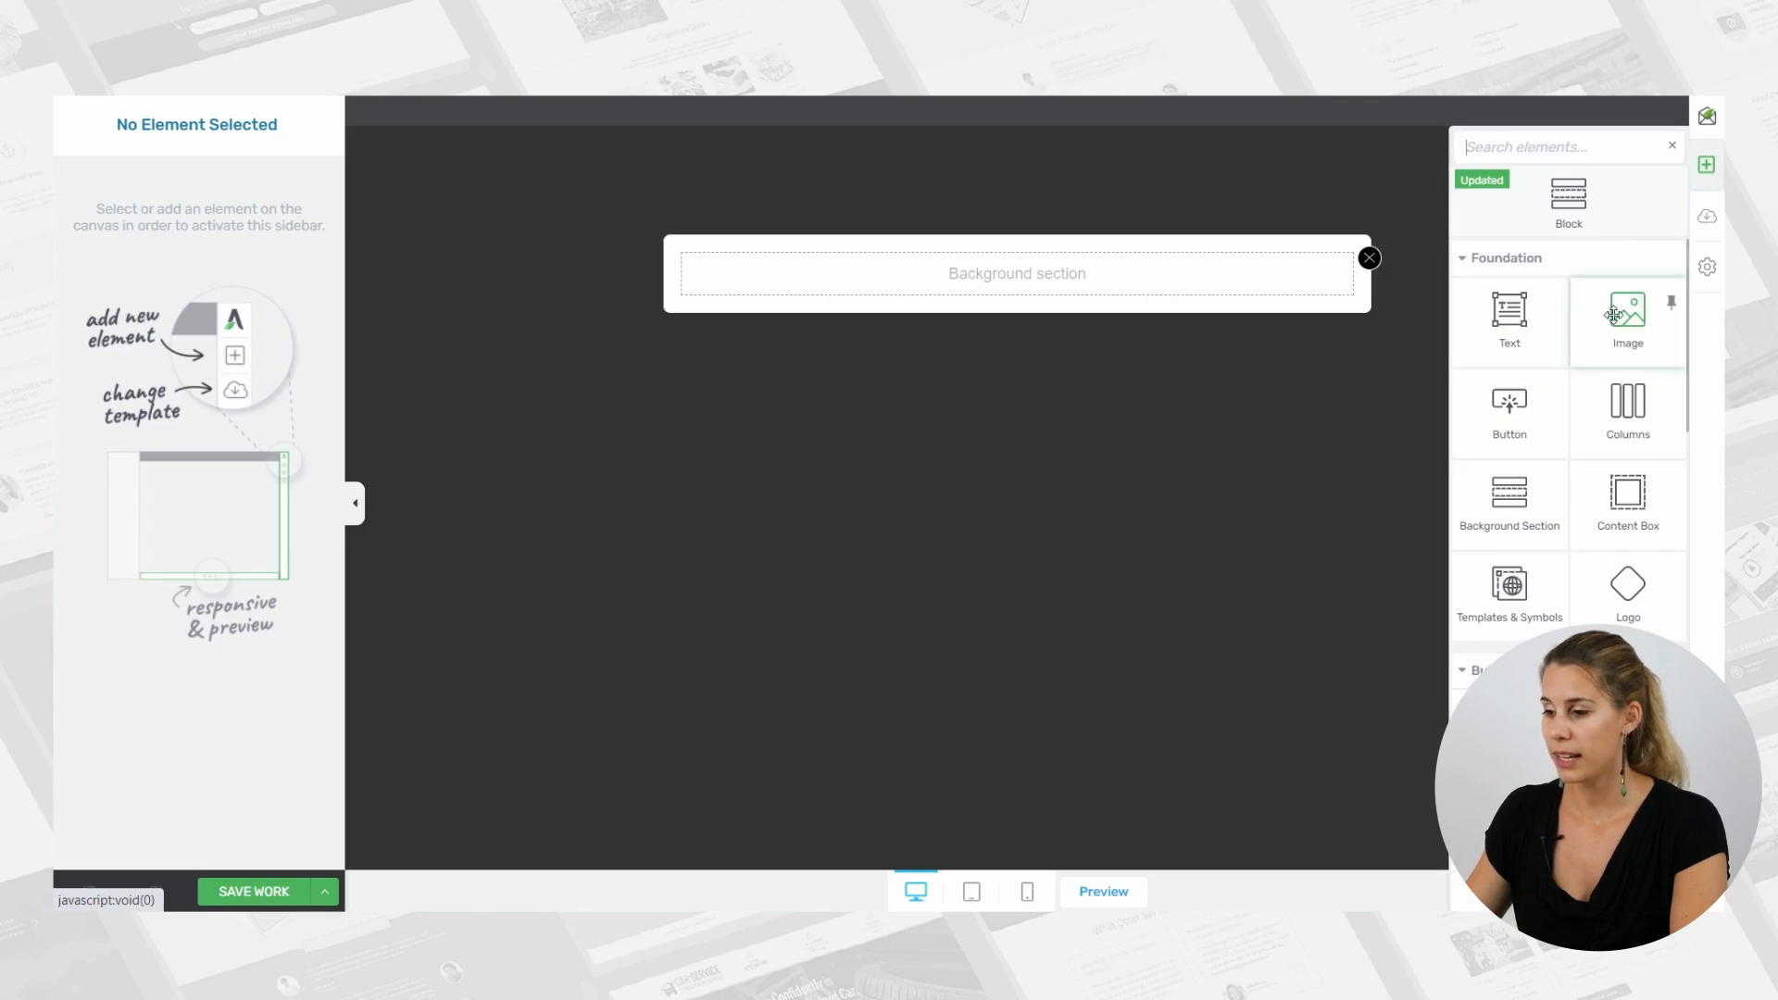
pyautogui.moveTo(1628, 318); pyautogui.dragTo(982, 271)
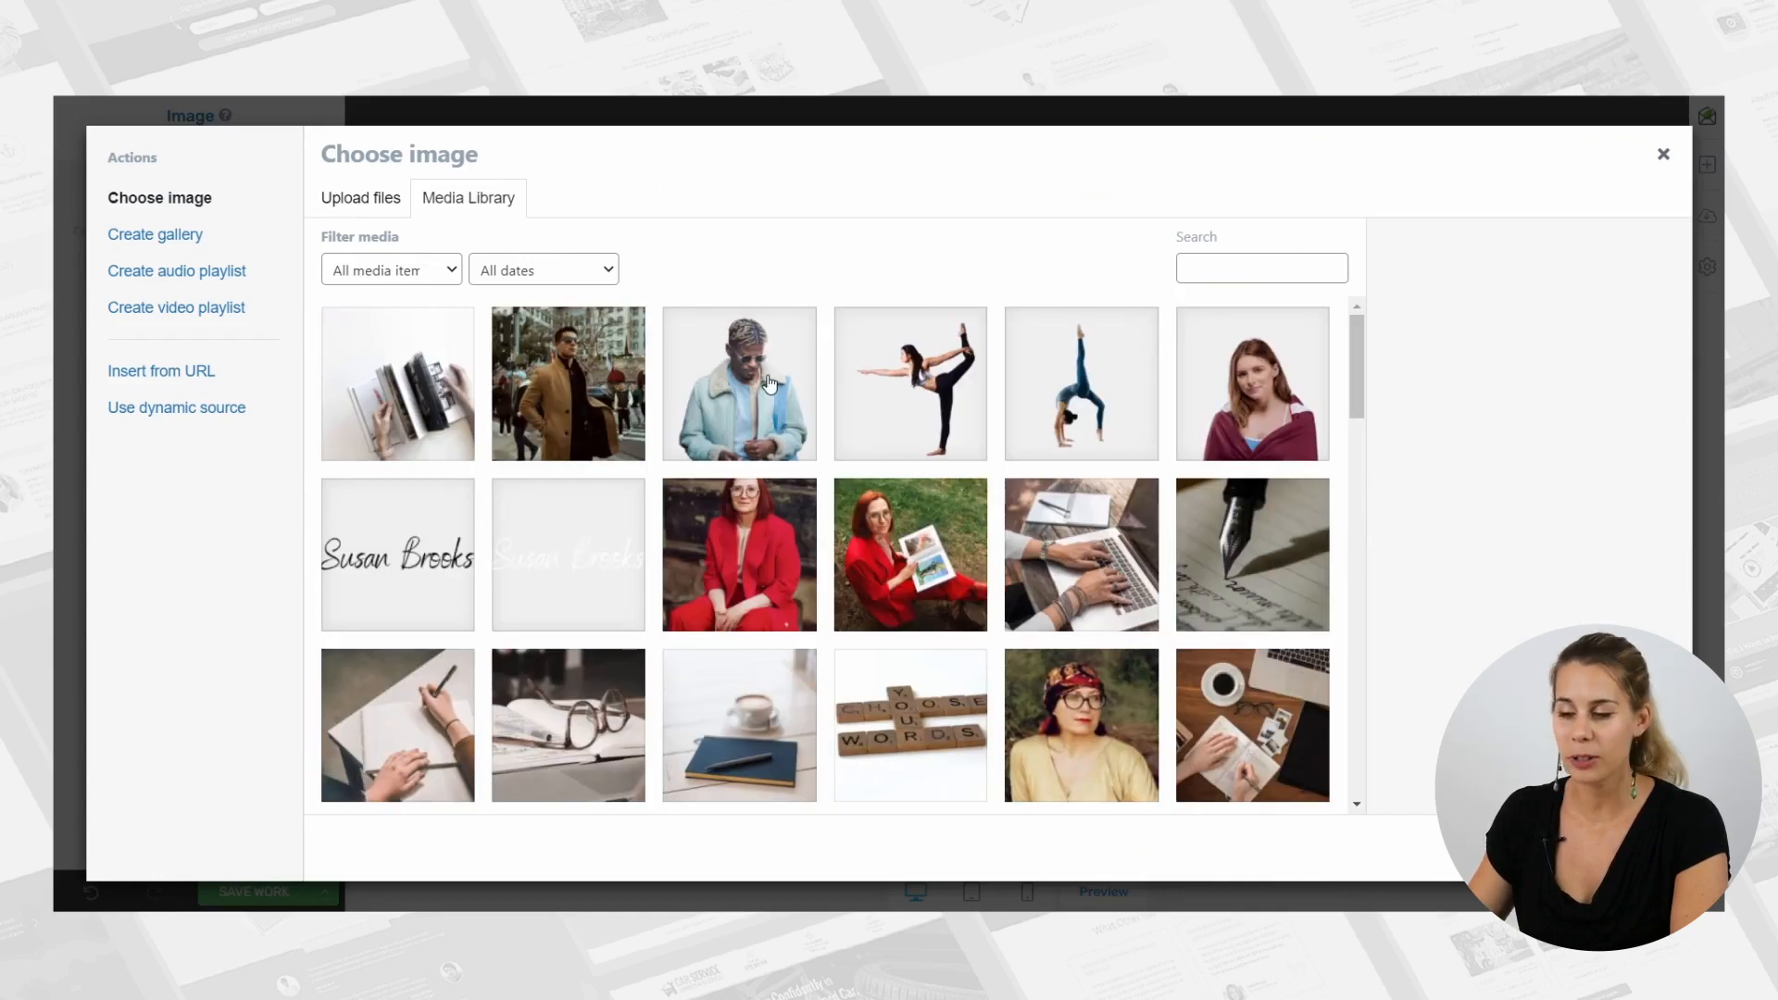
pyautogui.click(748, 378)
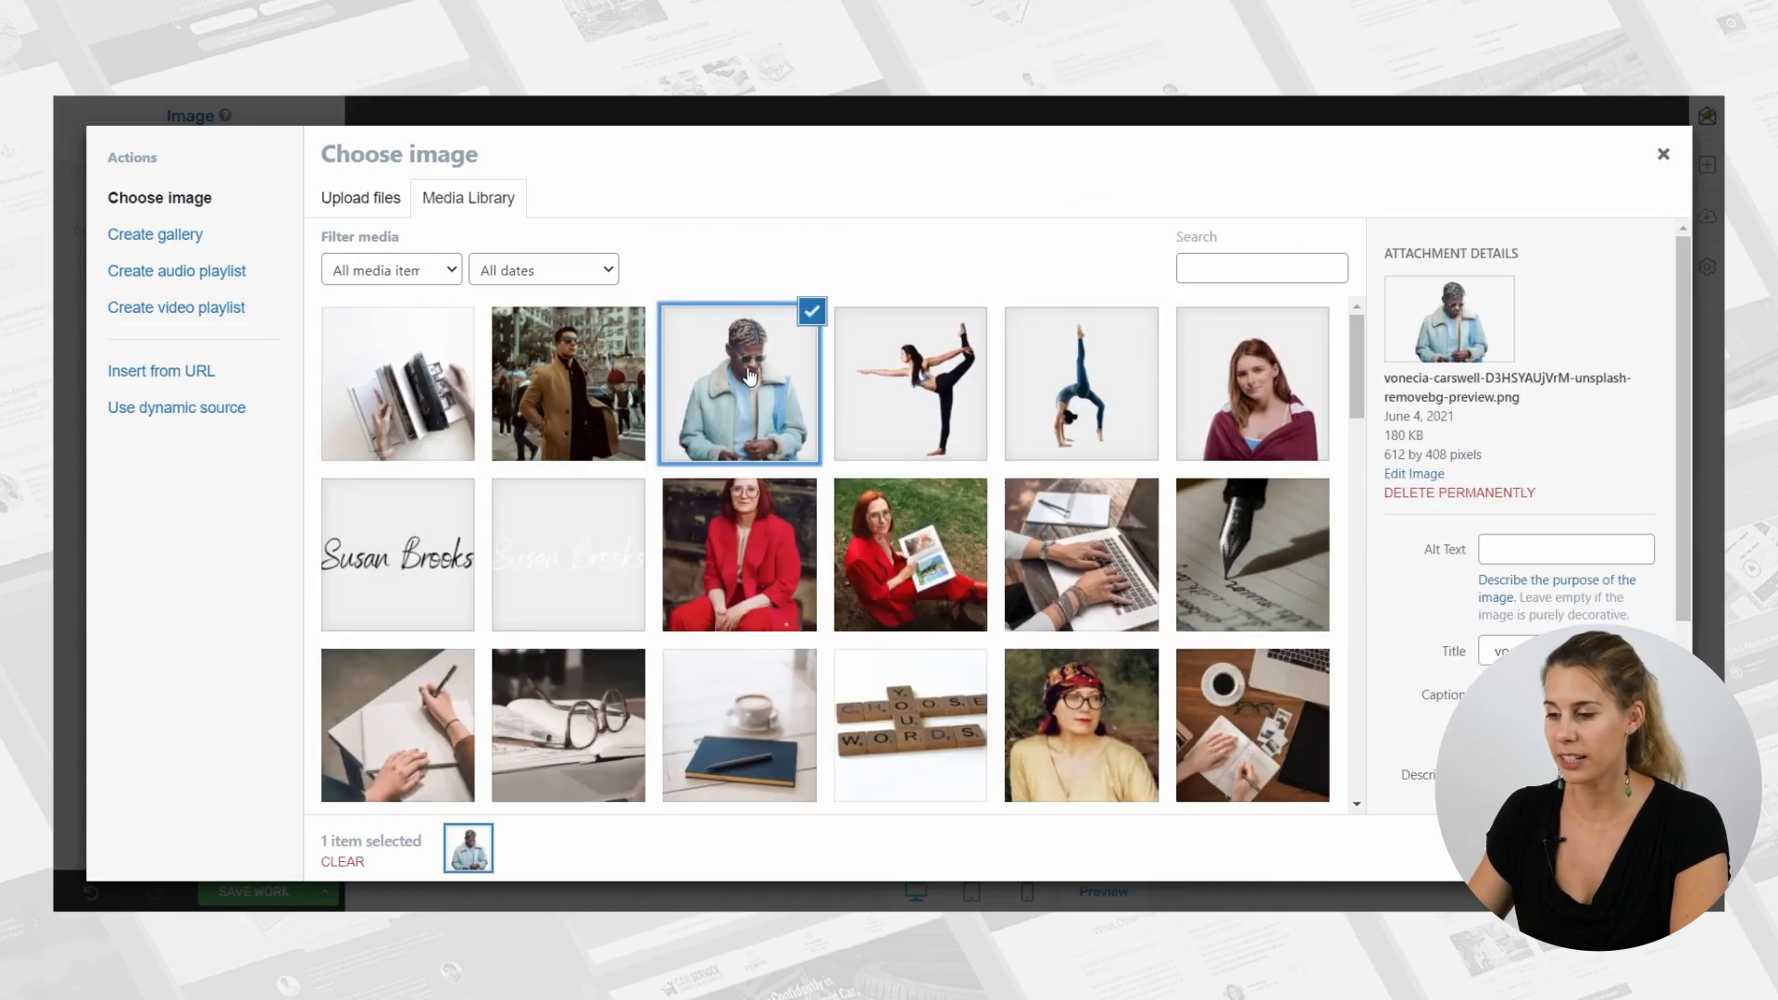
pyautogui.click(1626, 849)
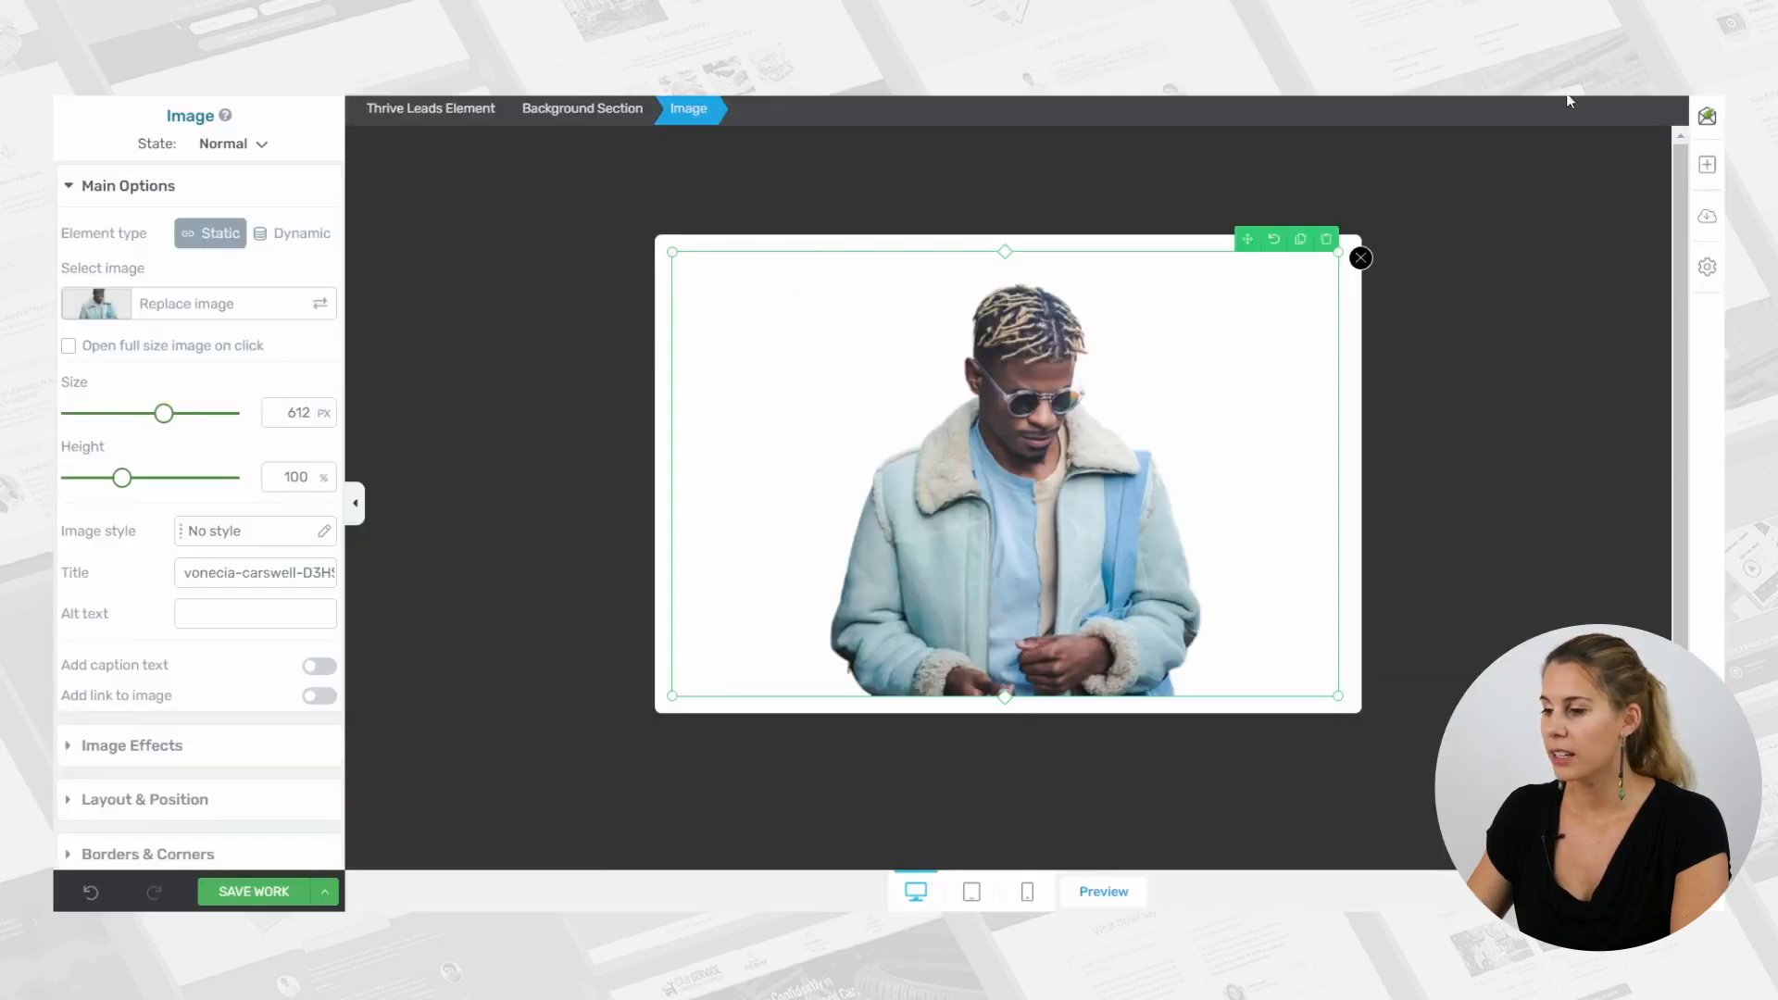
# Add a Content Box element directly below the man's image in the lightbox.
pyautogui.click(1708, 182)
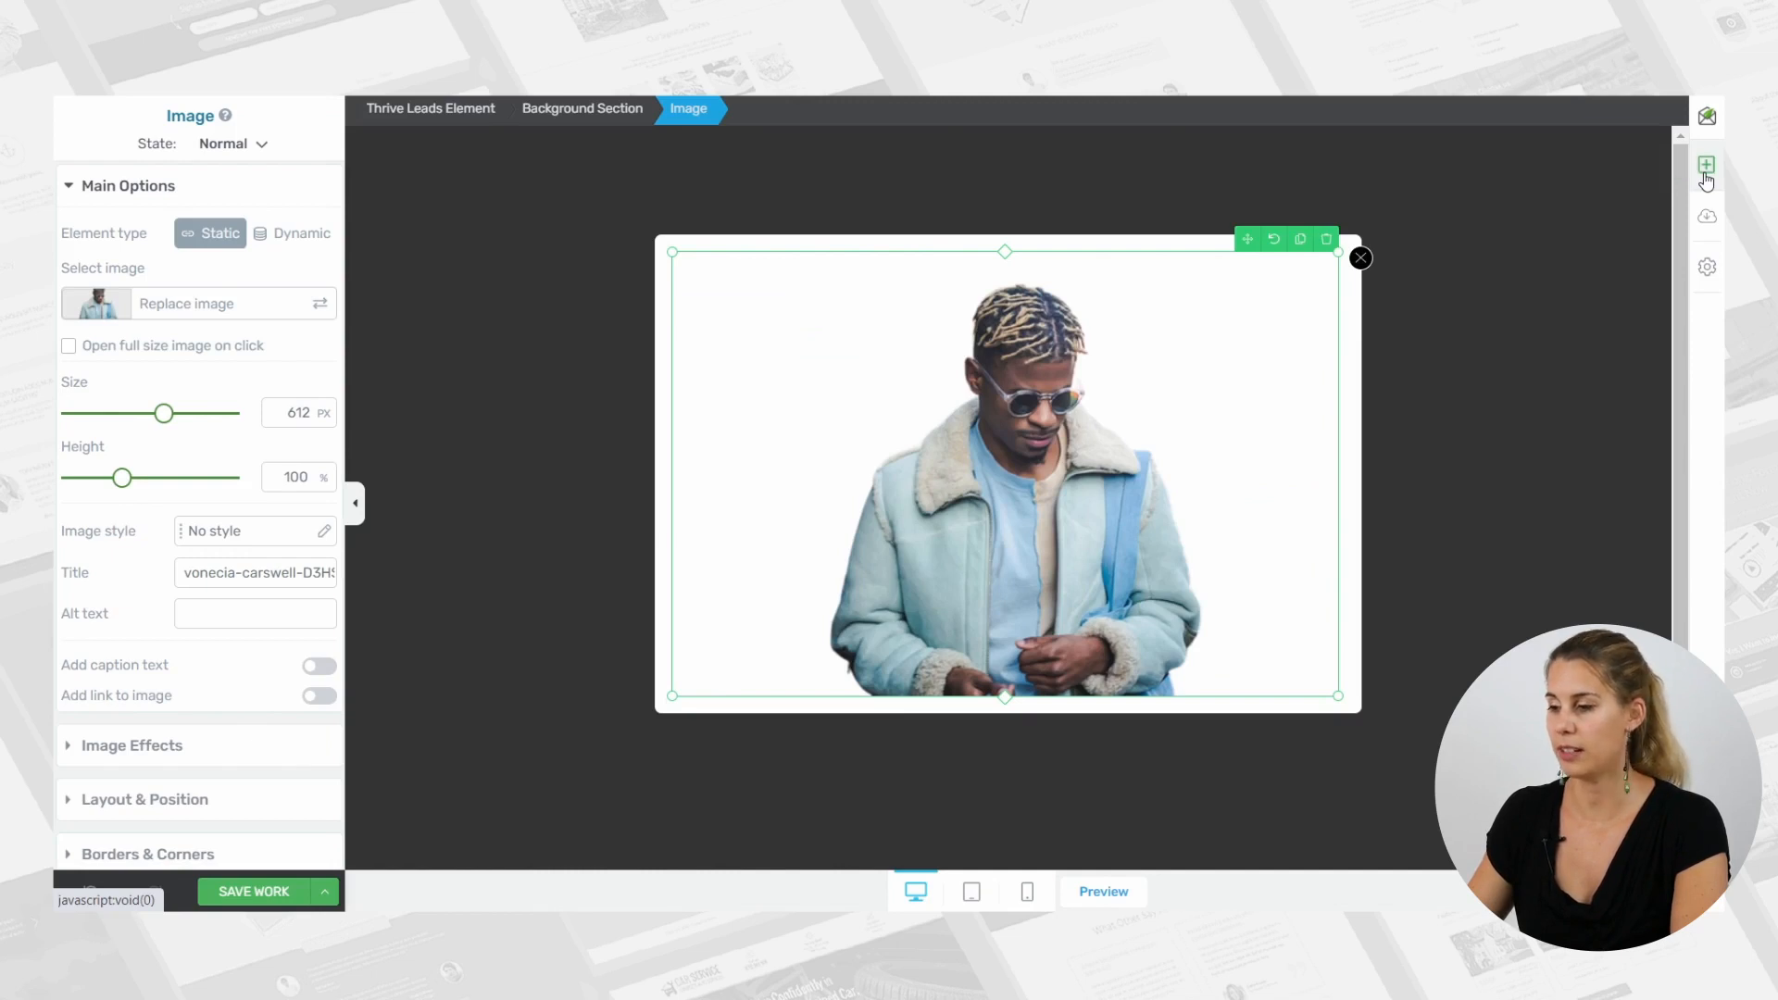
pyautogui.write('con')
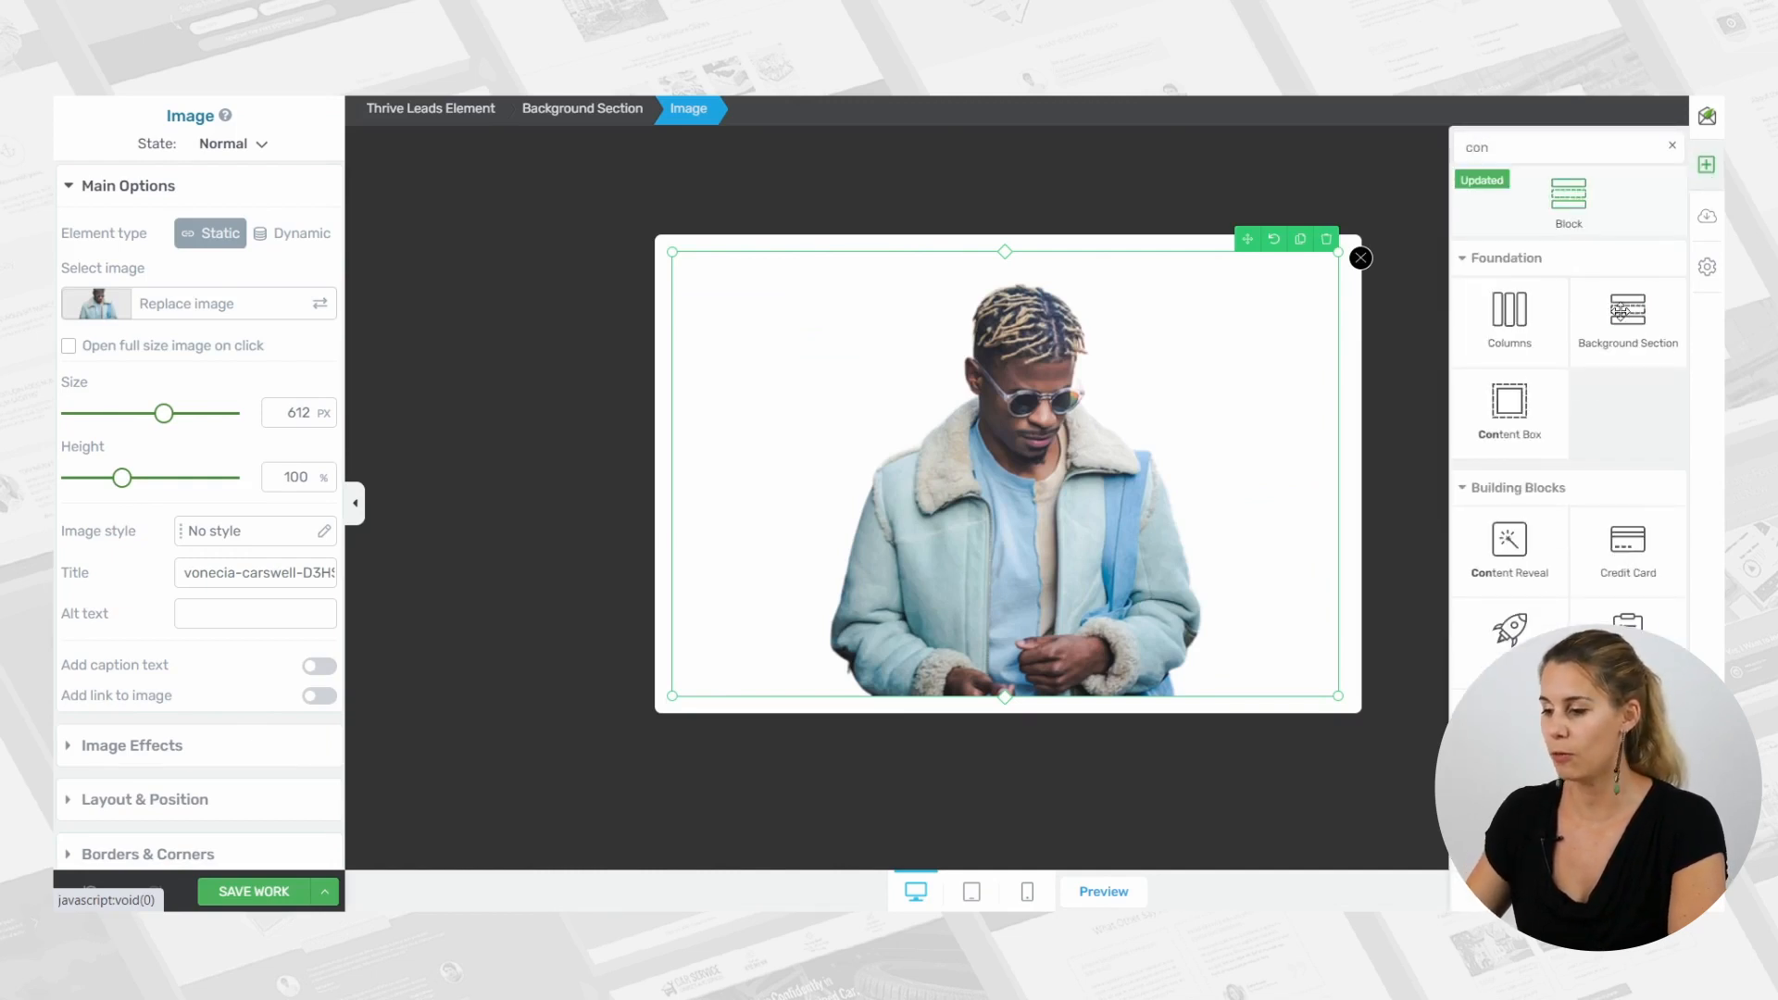
pyautogui.moveTo(1510, 400); pyautogui.dragTo(1110, 661)
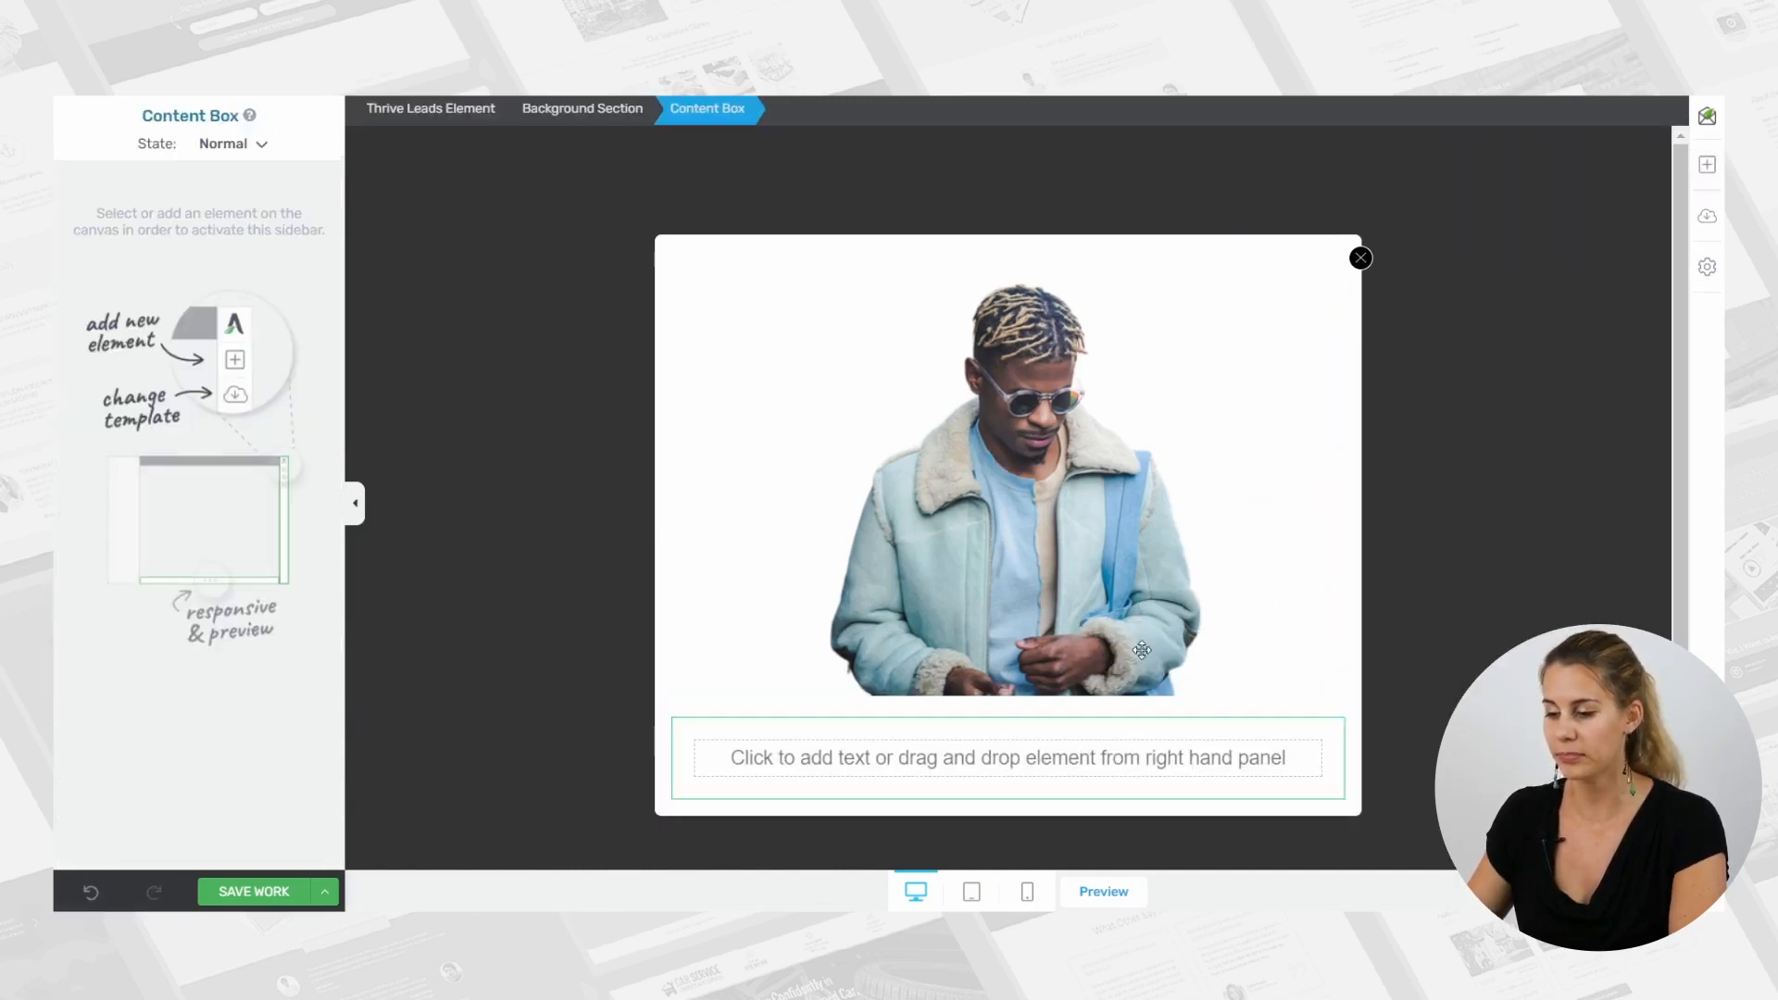
# Add a Text element inside the content box and format it as Heading 2.
pyautogui.click(1707, 170)
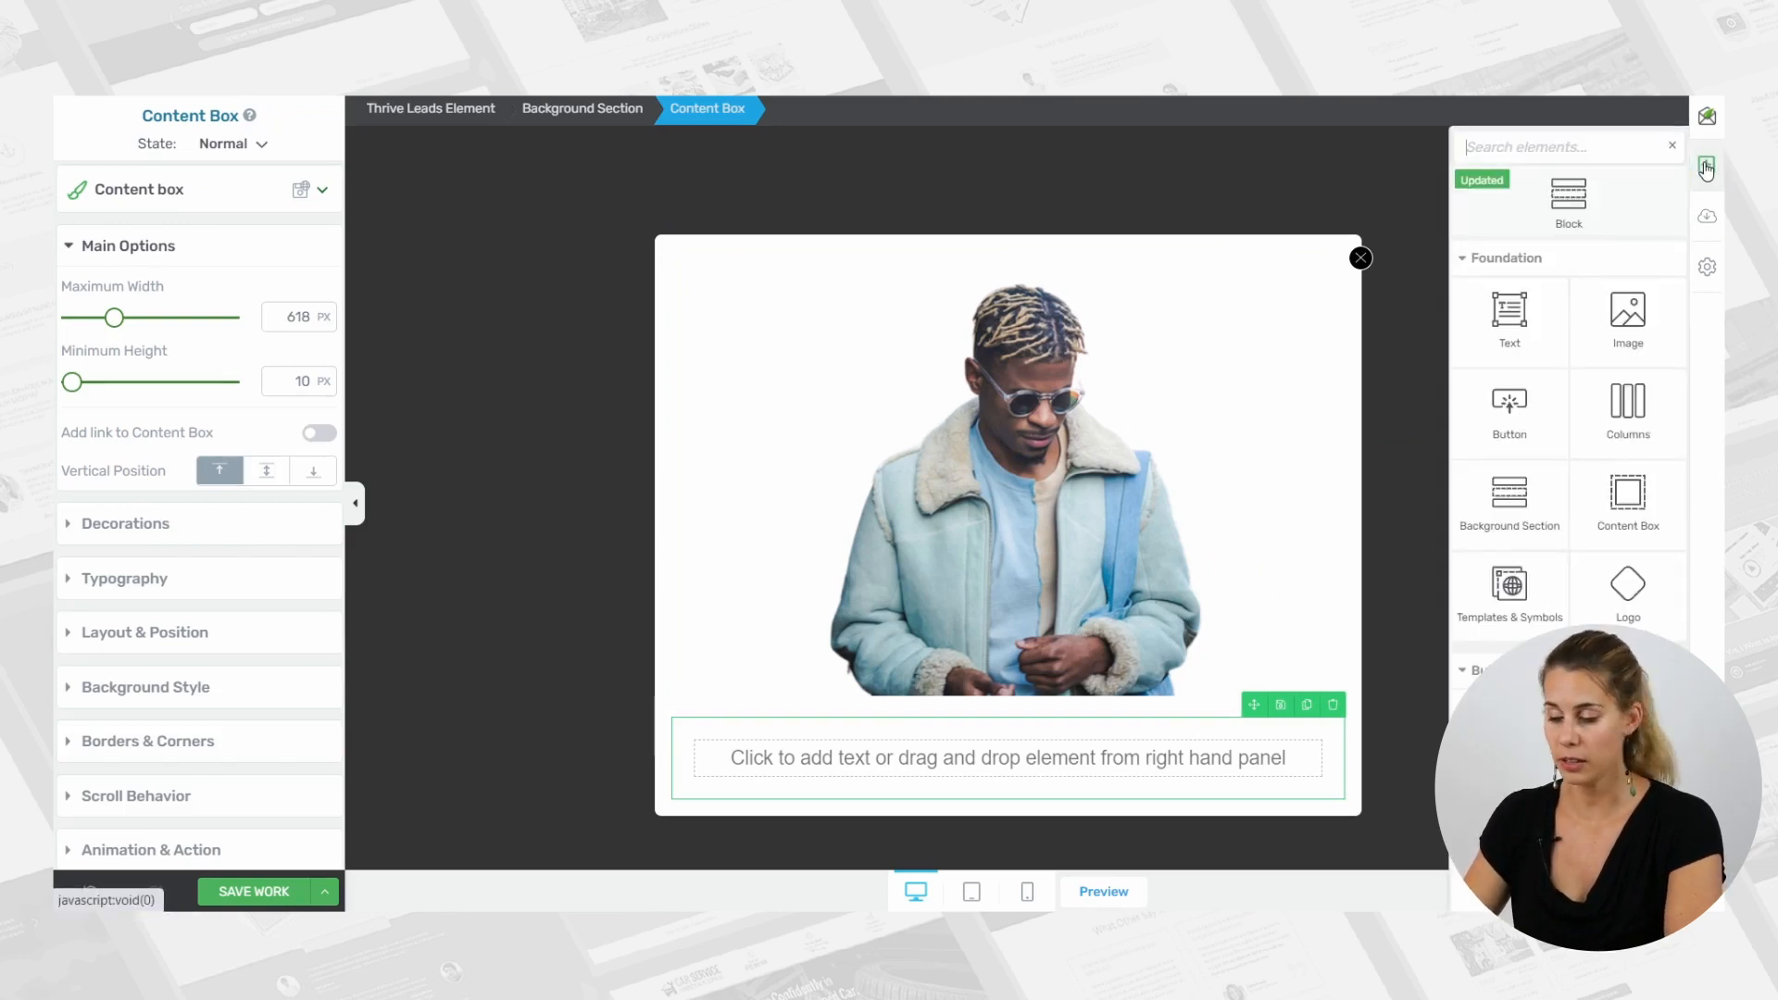
pyautogui.write('te')
pyautogui.moveTo(1510, 315); pyautogui.dragTo(1052, 763)
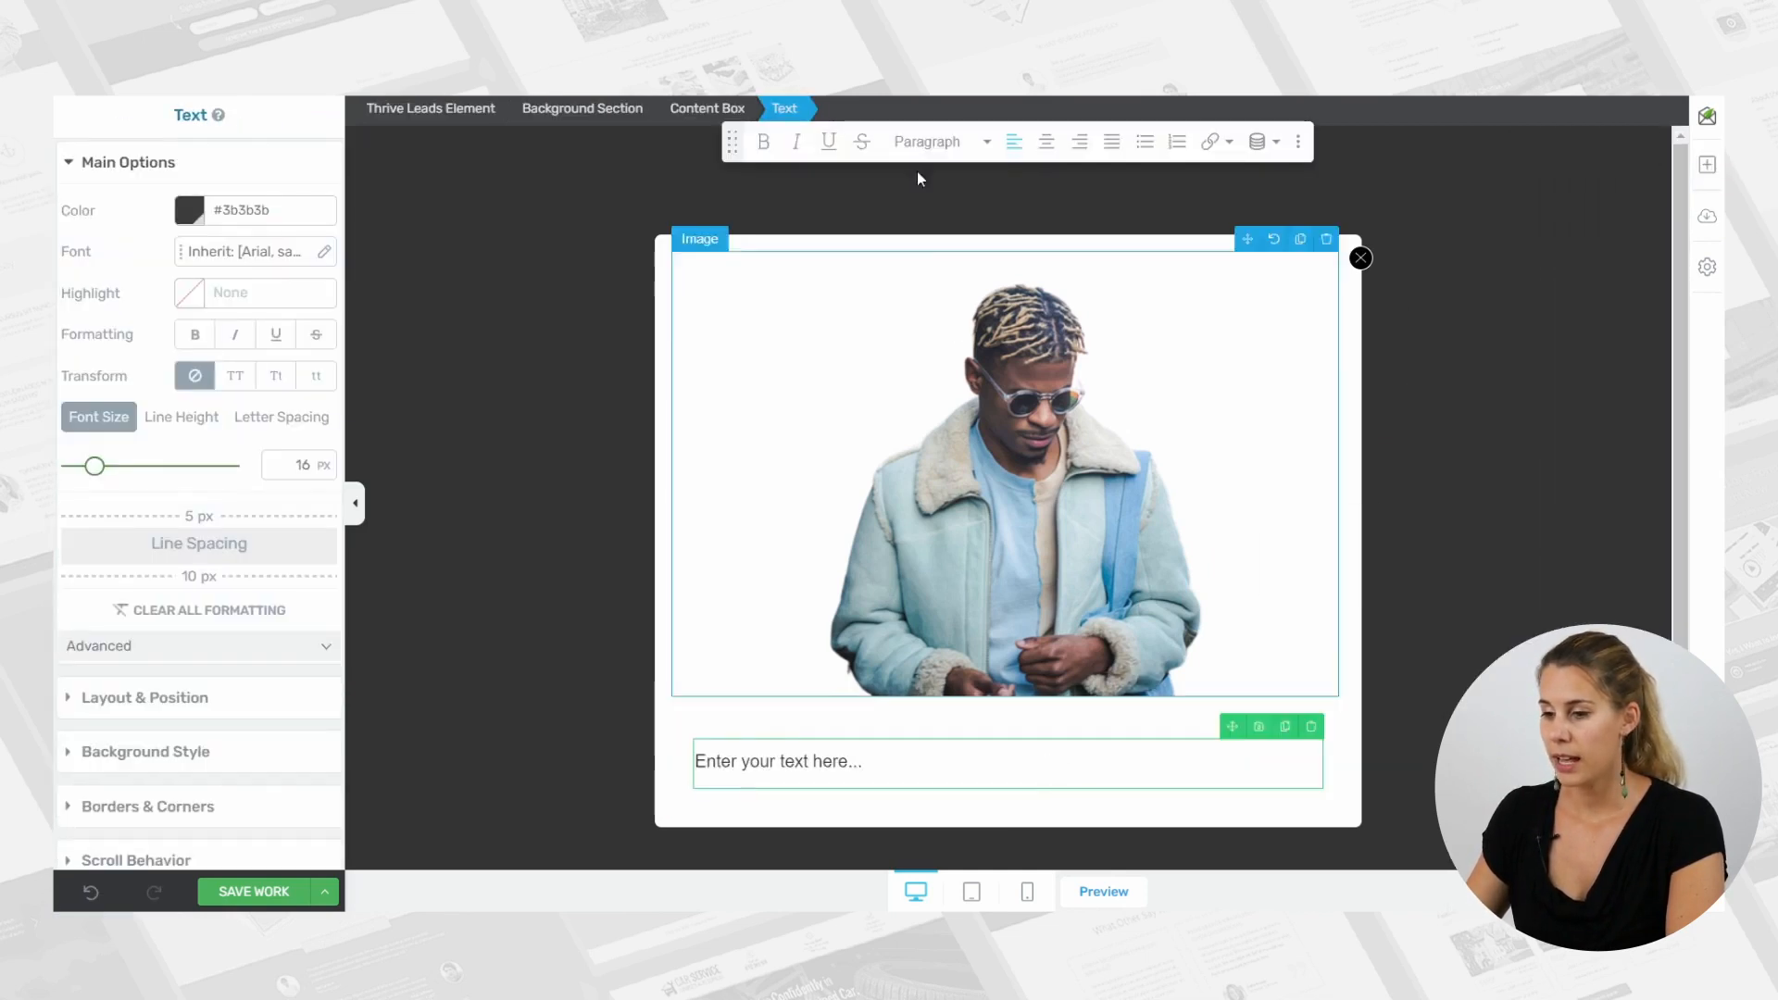
pyautogui.click(954, 141)
pyautogui.click(964, 339)
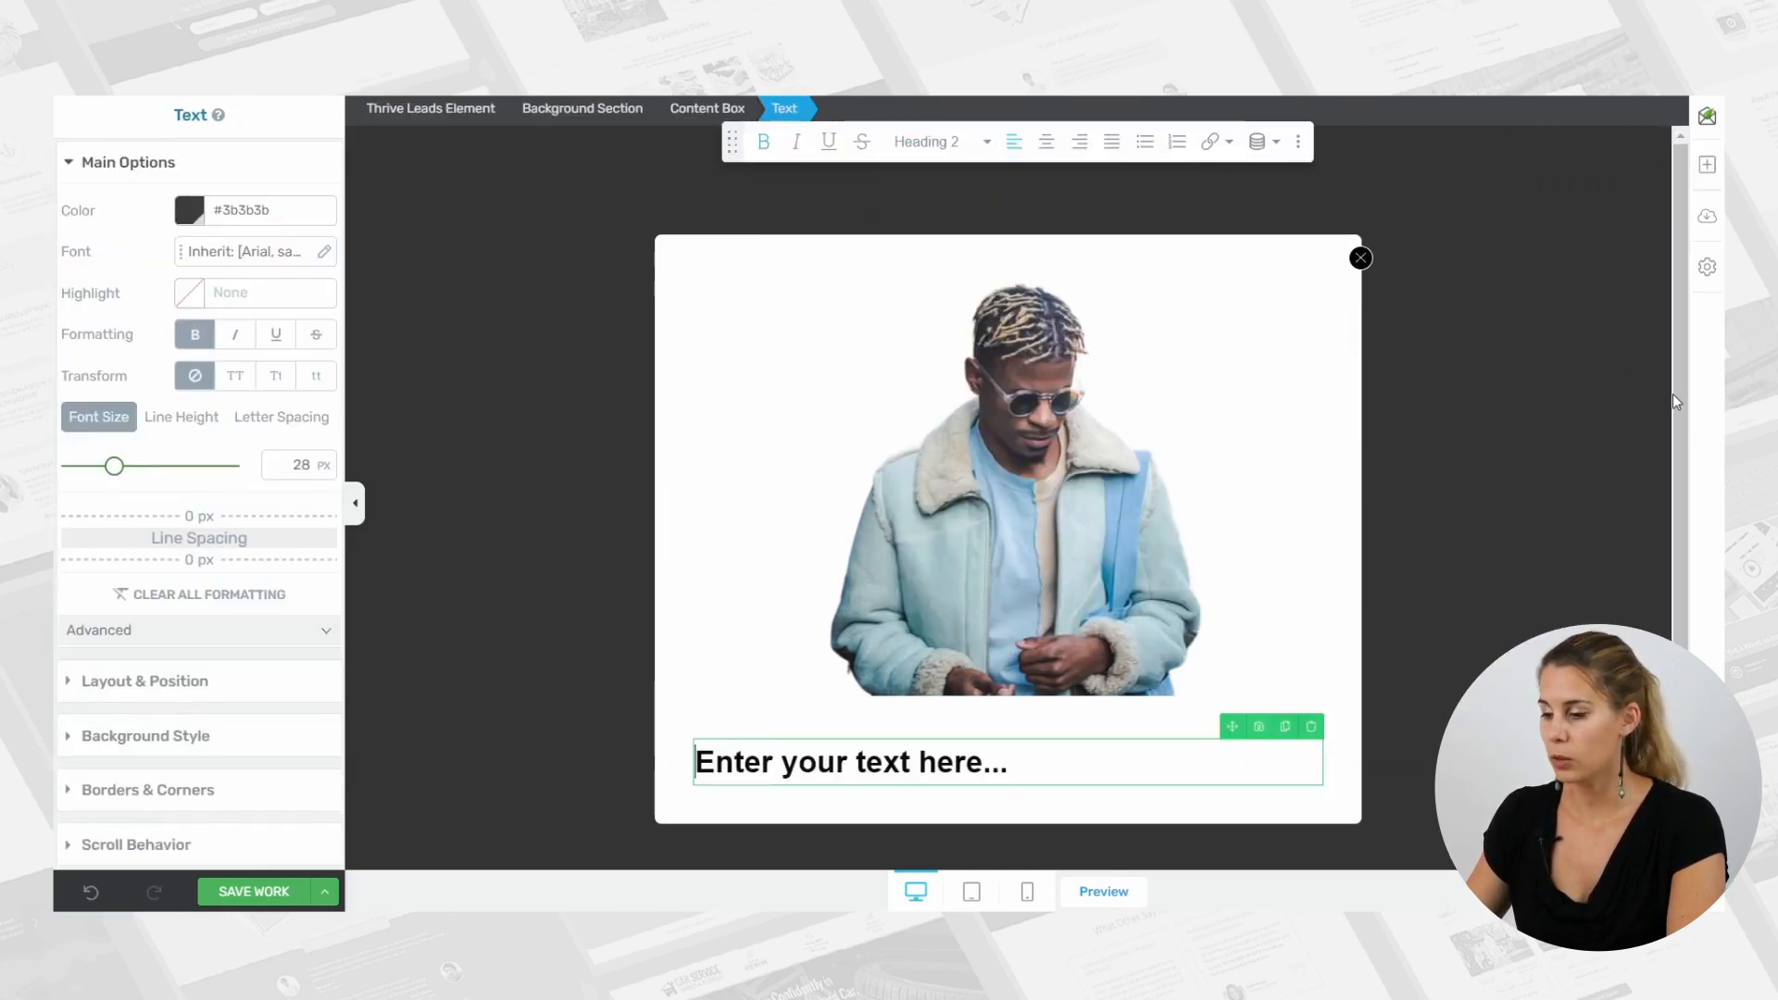
# Add a Lead Generation element below the heading inside the content box, using the Opt-in Form 01 template.
pyautogui.click(1707, 164)
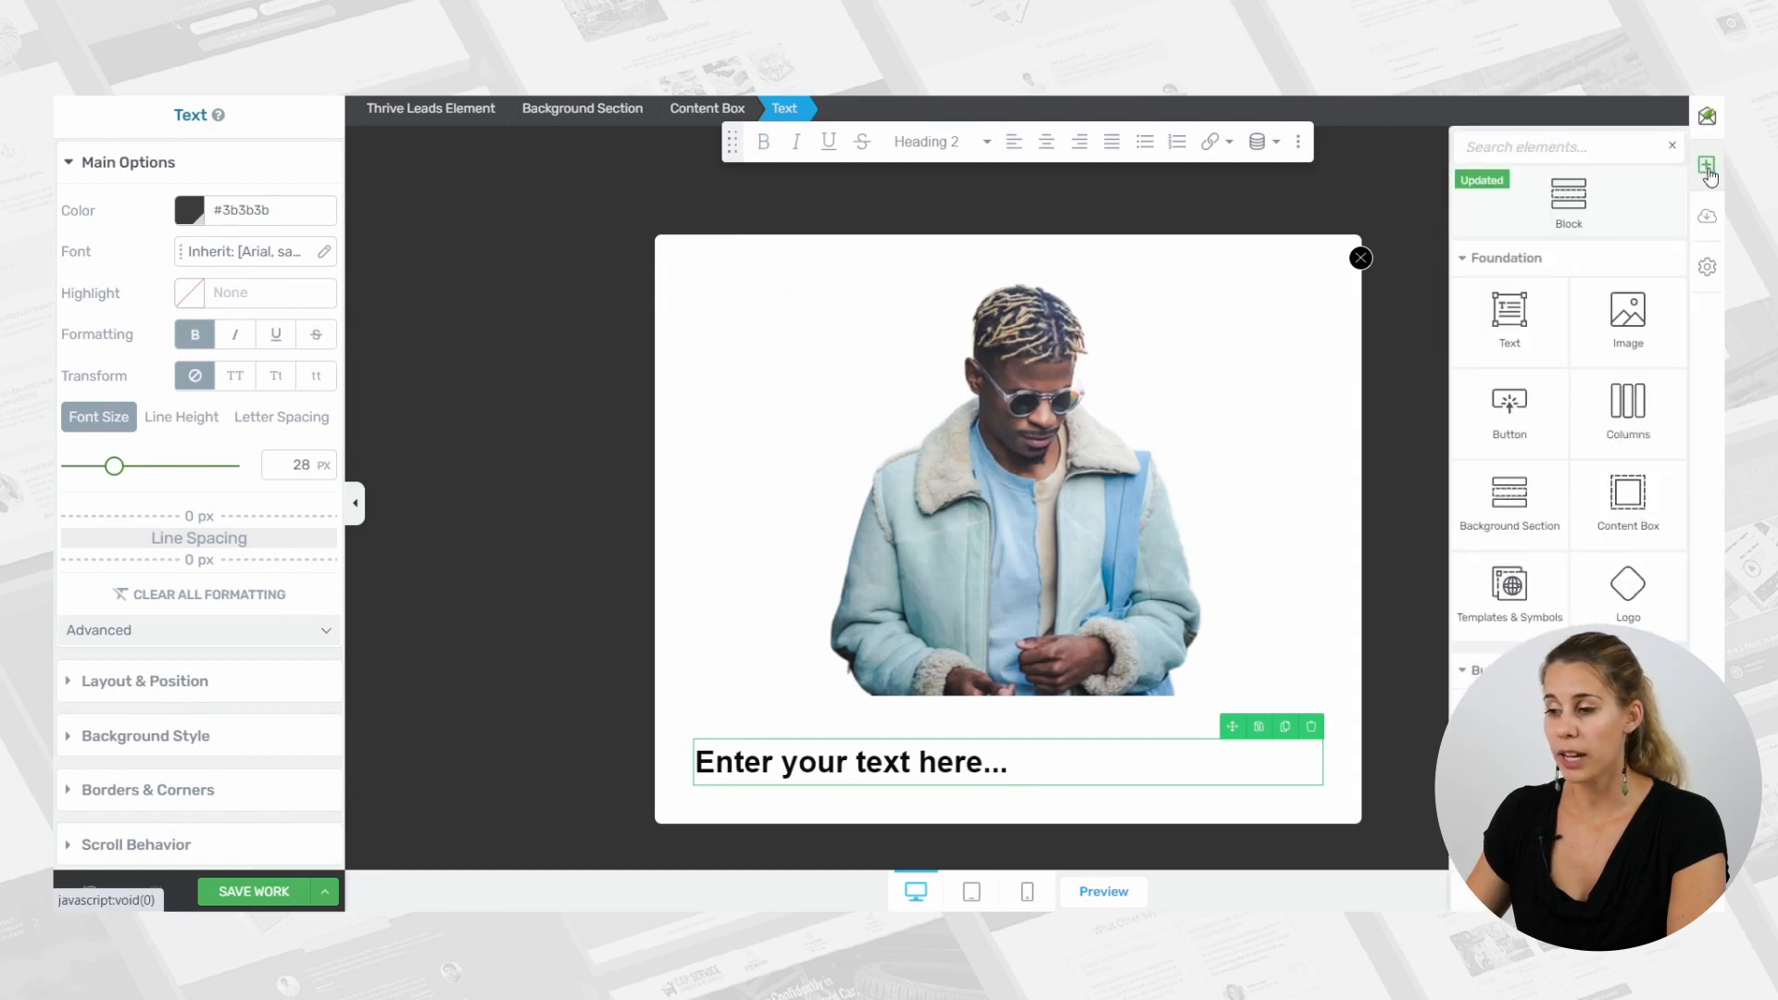
pyautogui.write('fo')
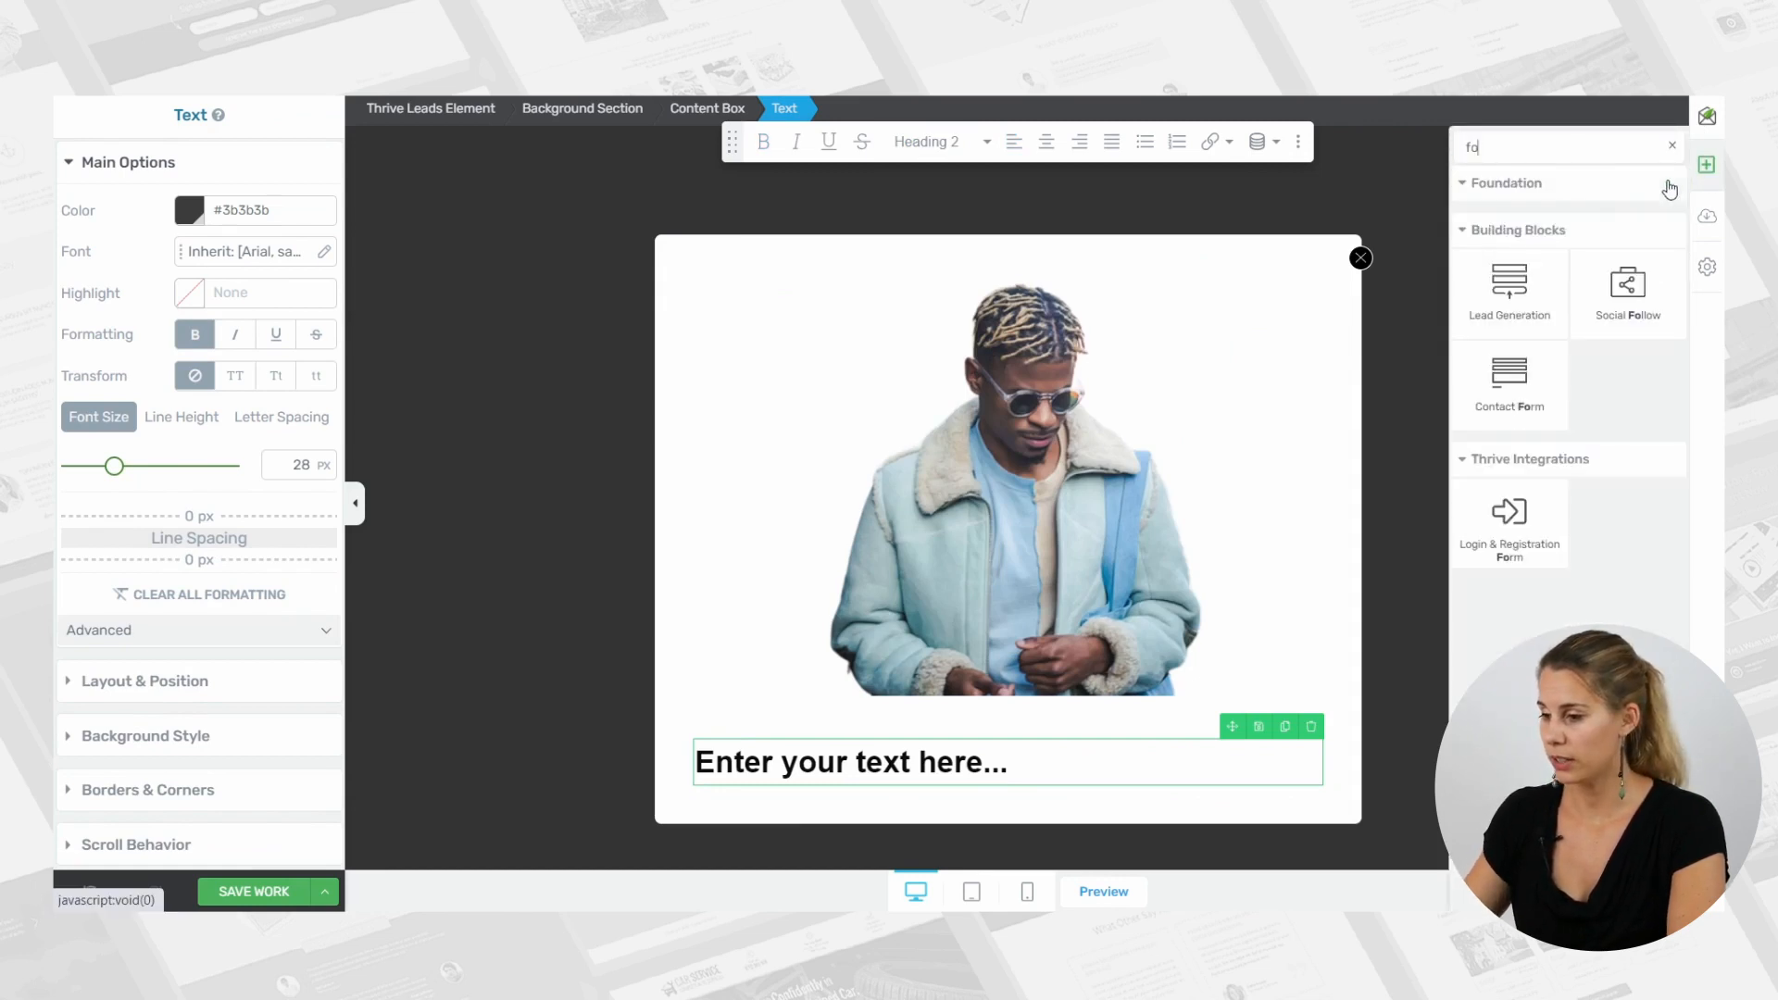
pyautogui.moveTo(1559, 304); pyautogui.dragTo(1037, 786)
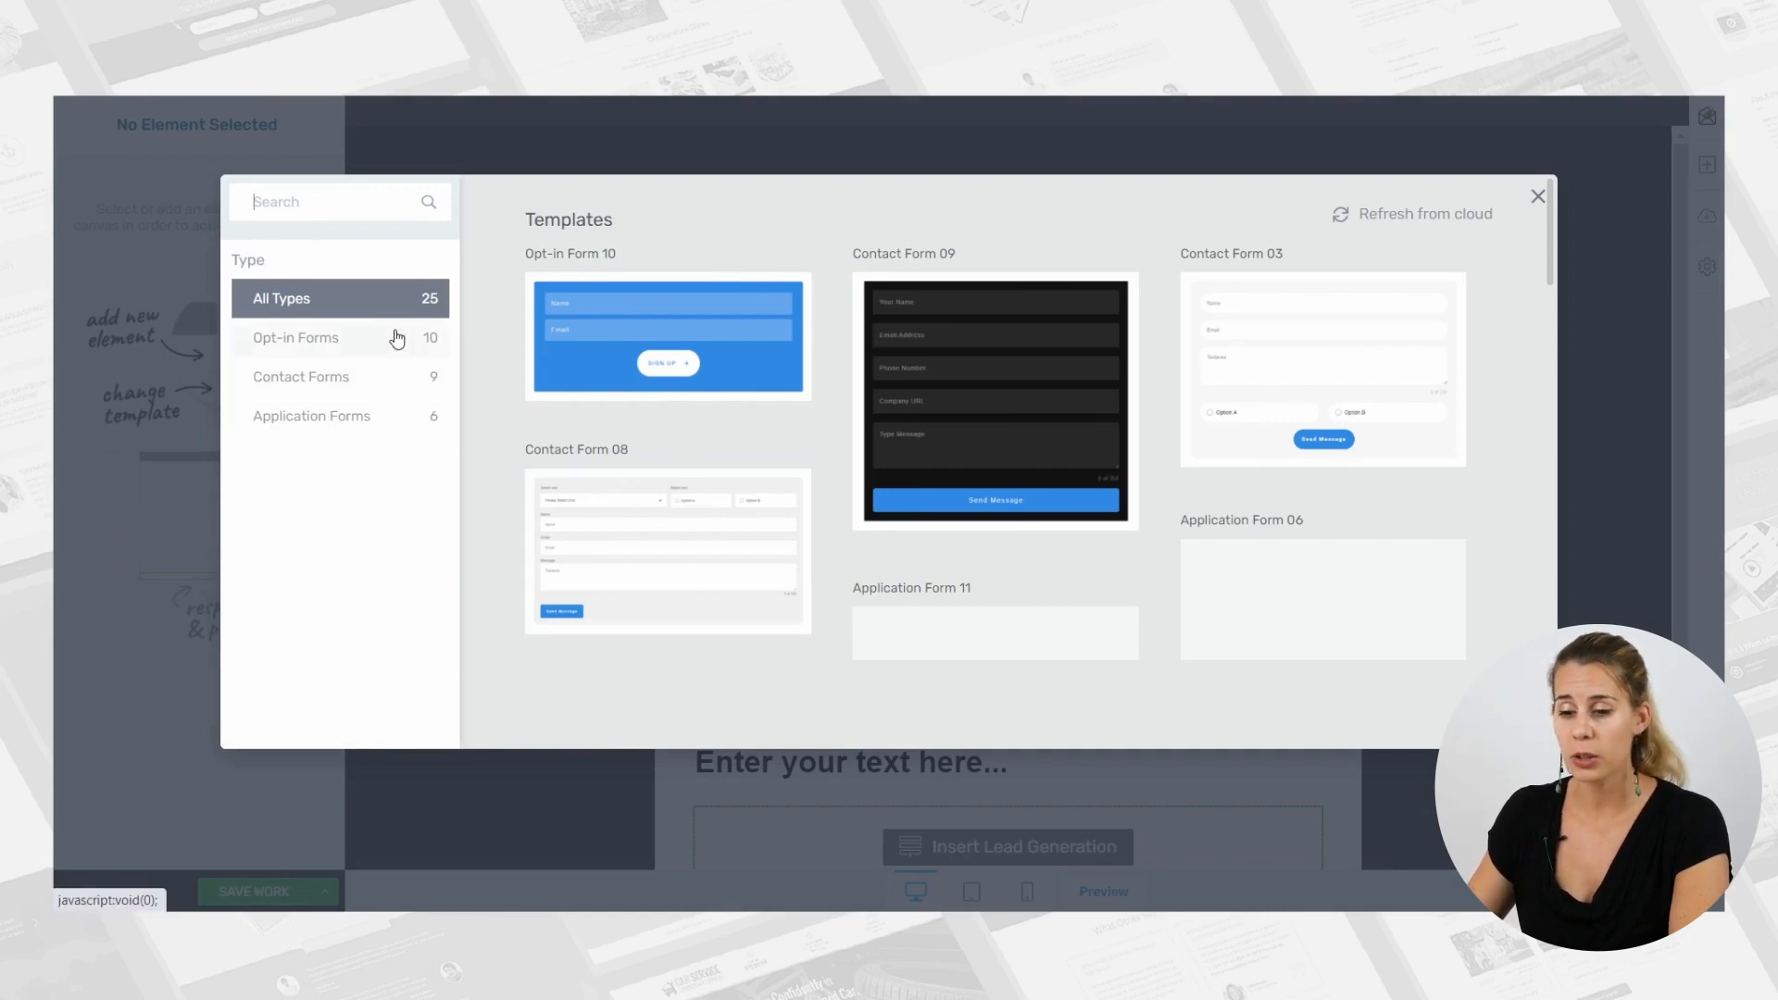
pyautogui.click(342, 348)
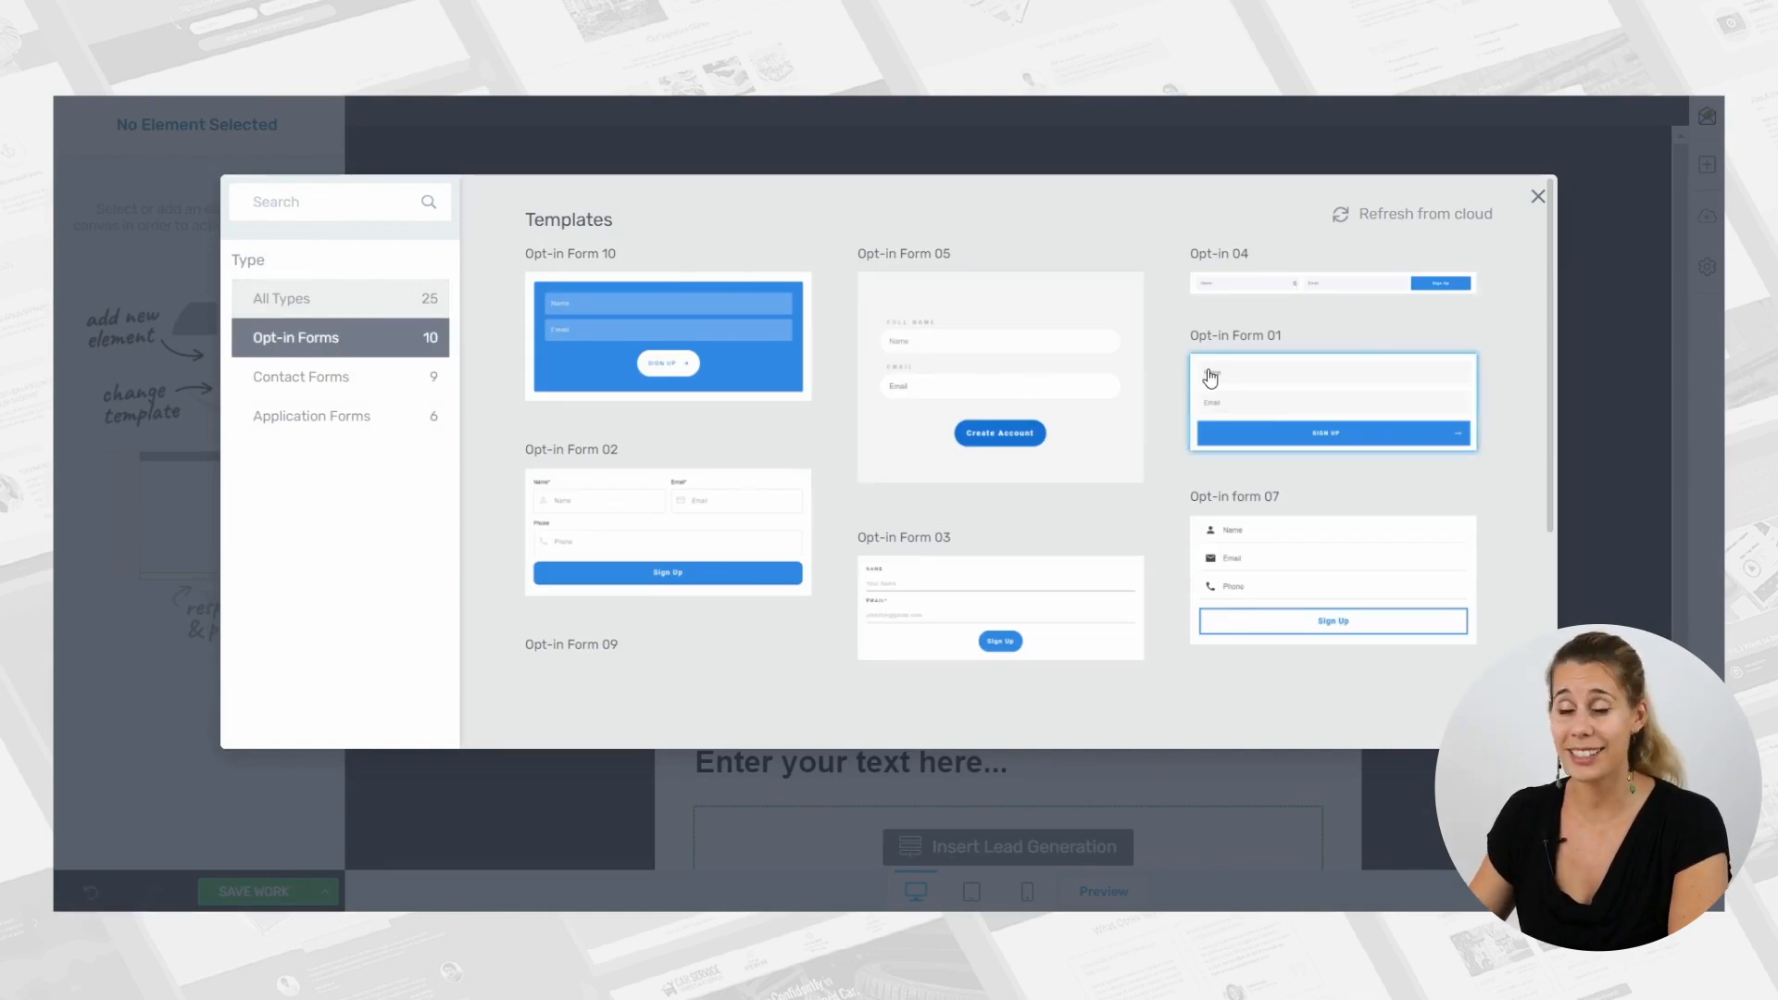
pyautogui.click(1316, 401)
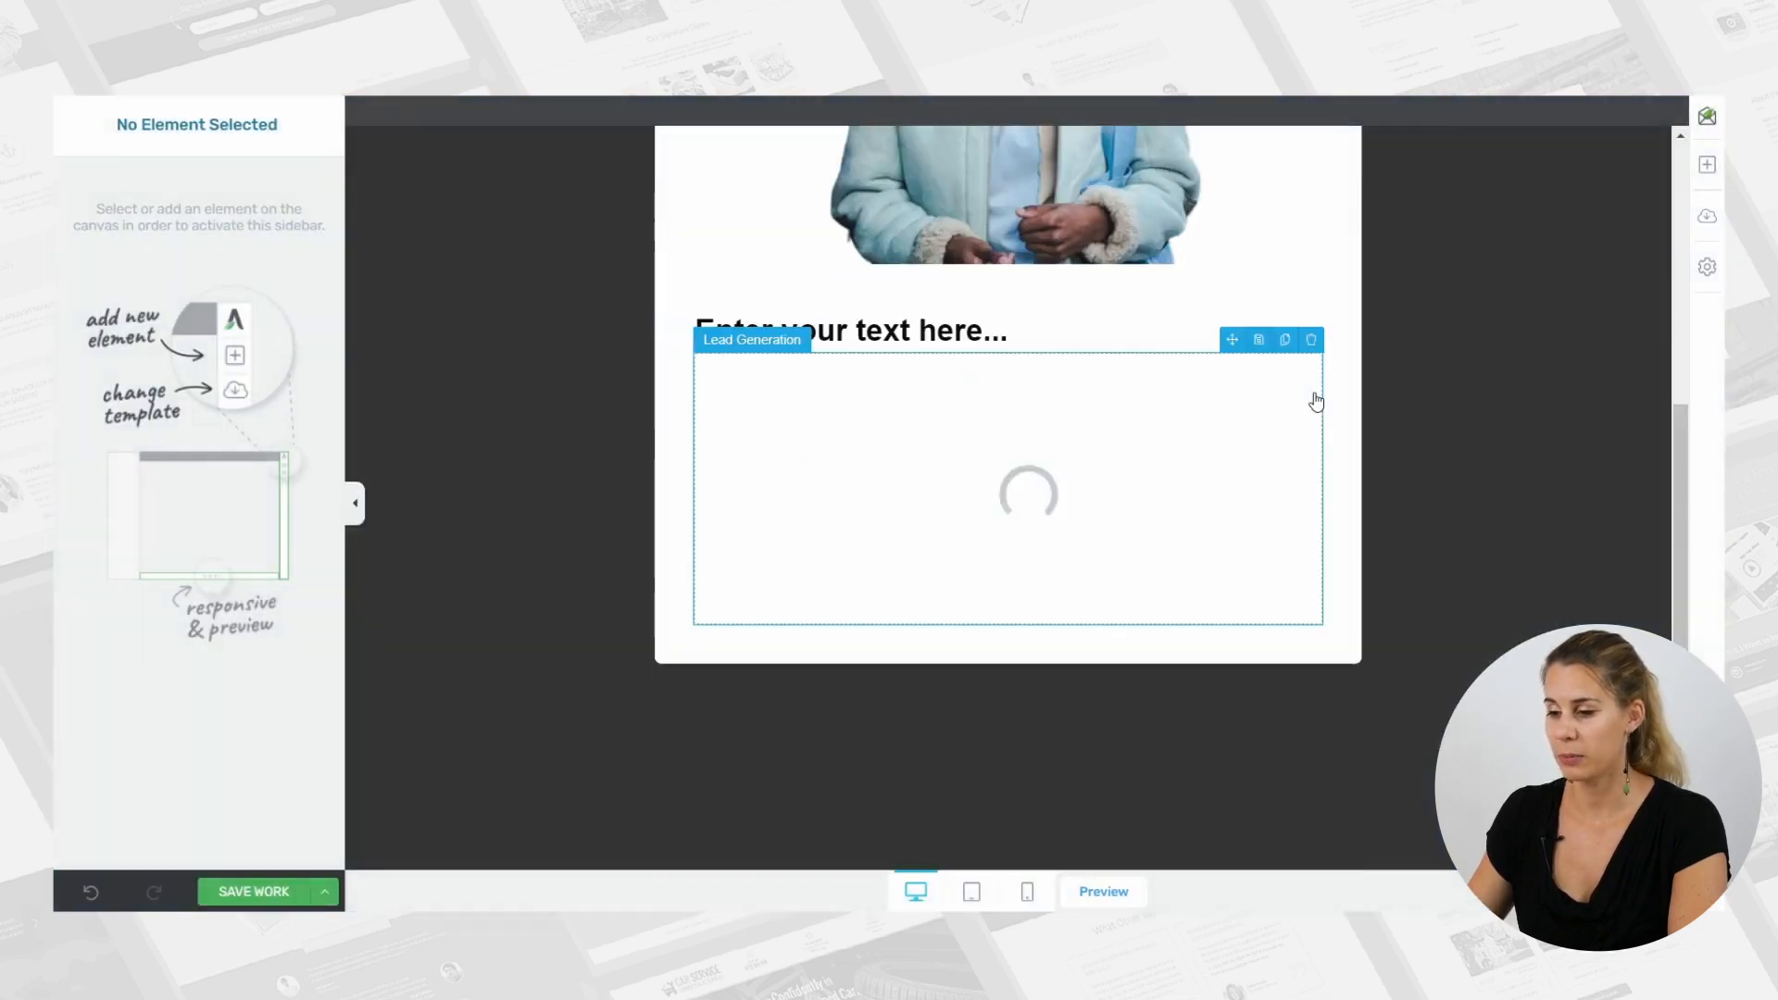
# Shrink the man's image proportionally to about 310 px wide.
pyautogui.scroll(1, 1260, 377)
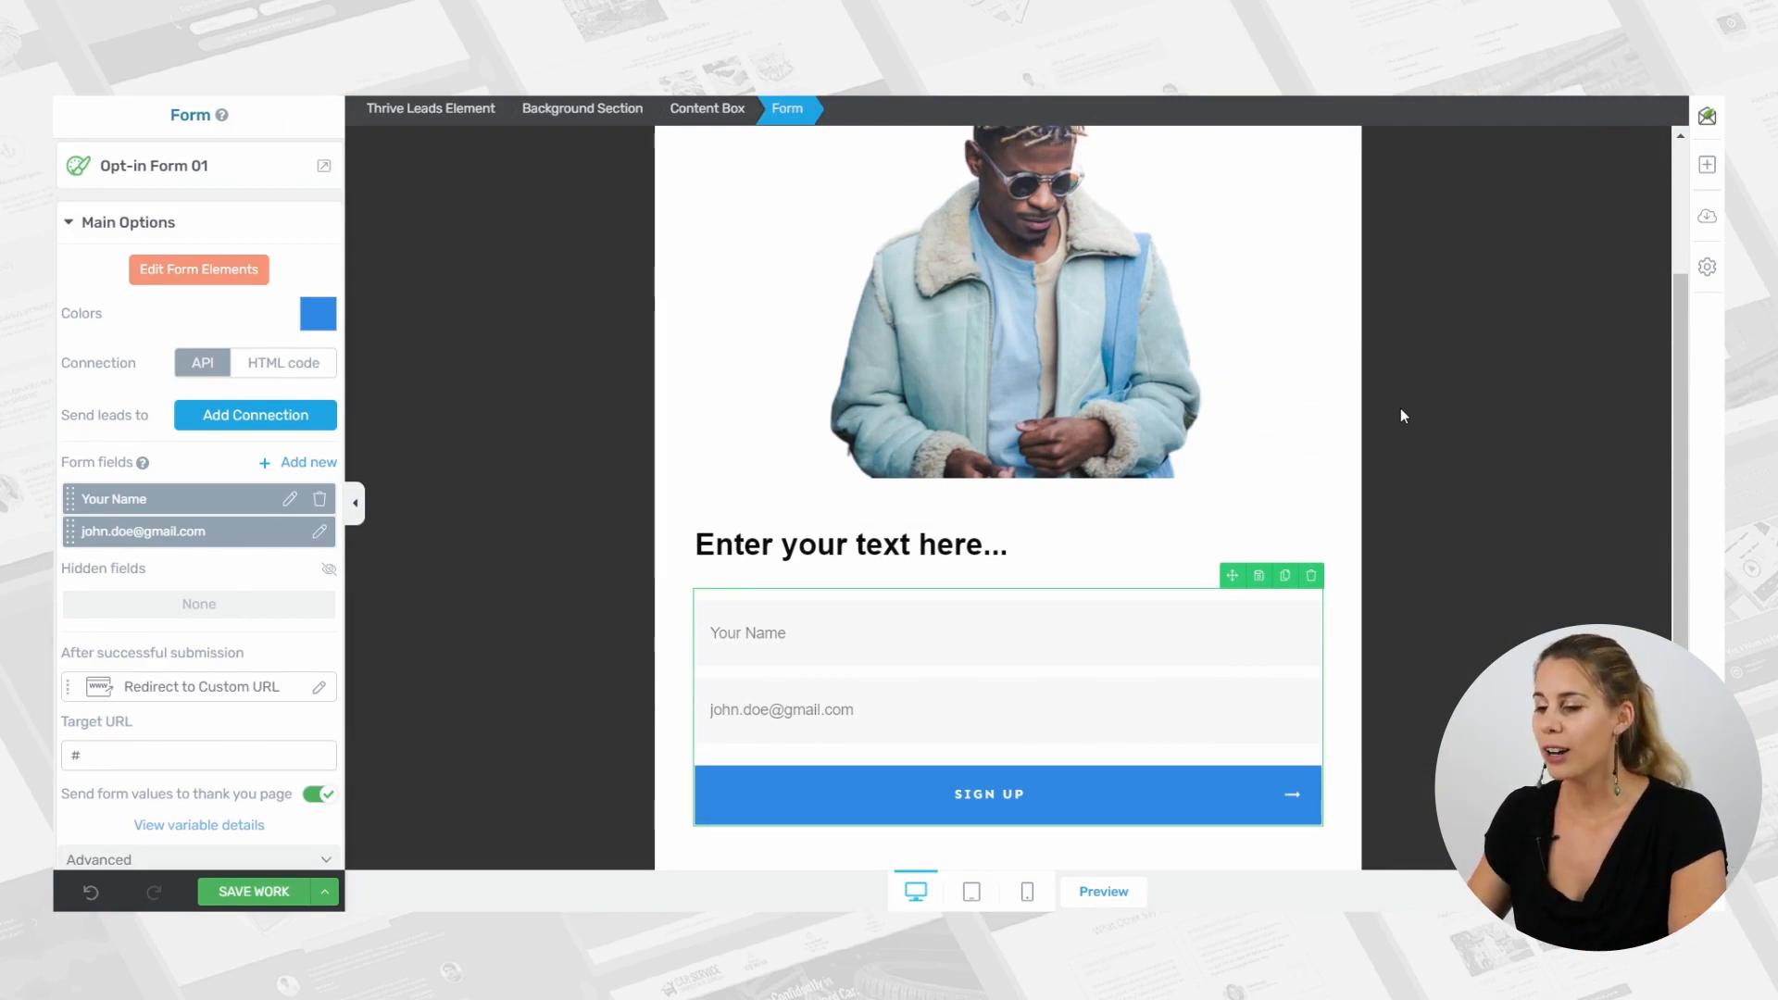
pyautogui.scroll(3, 1401, 408)
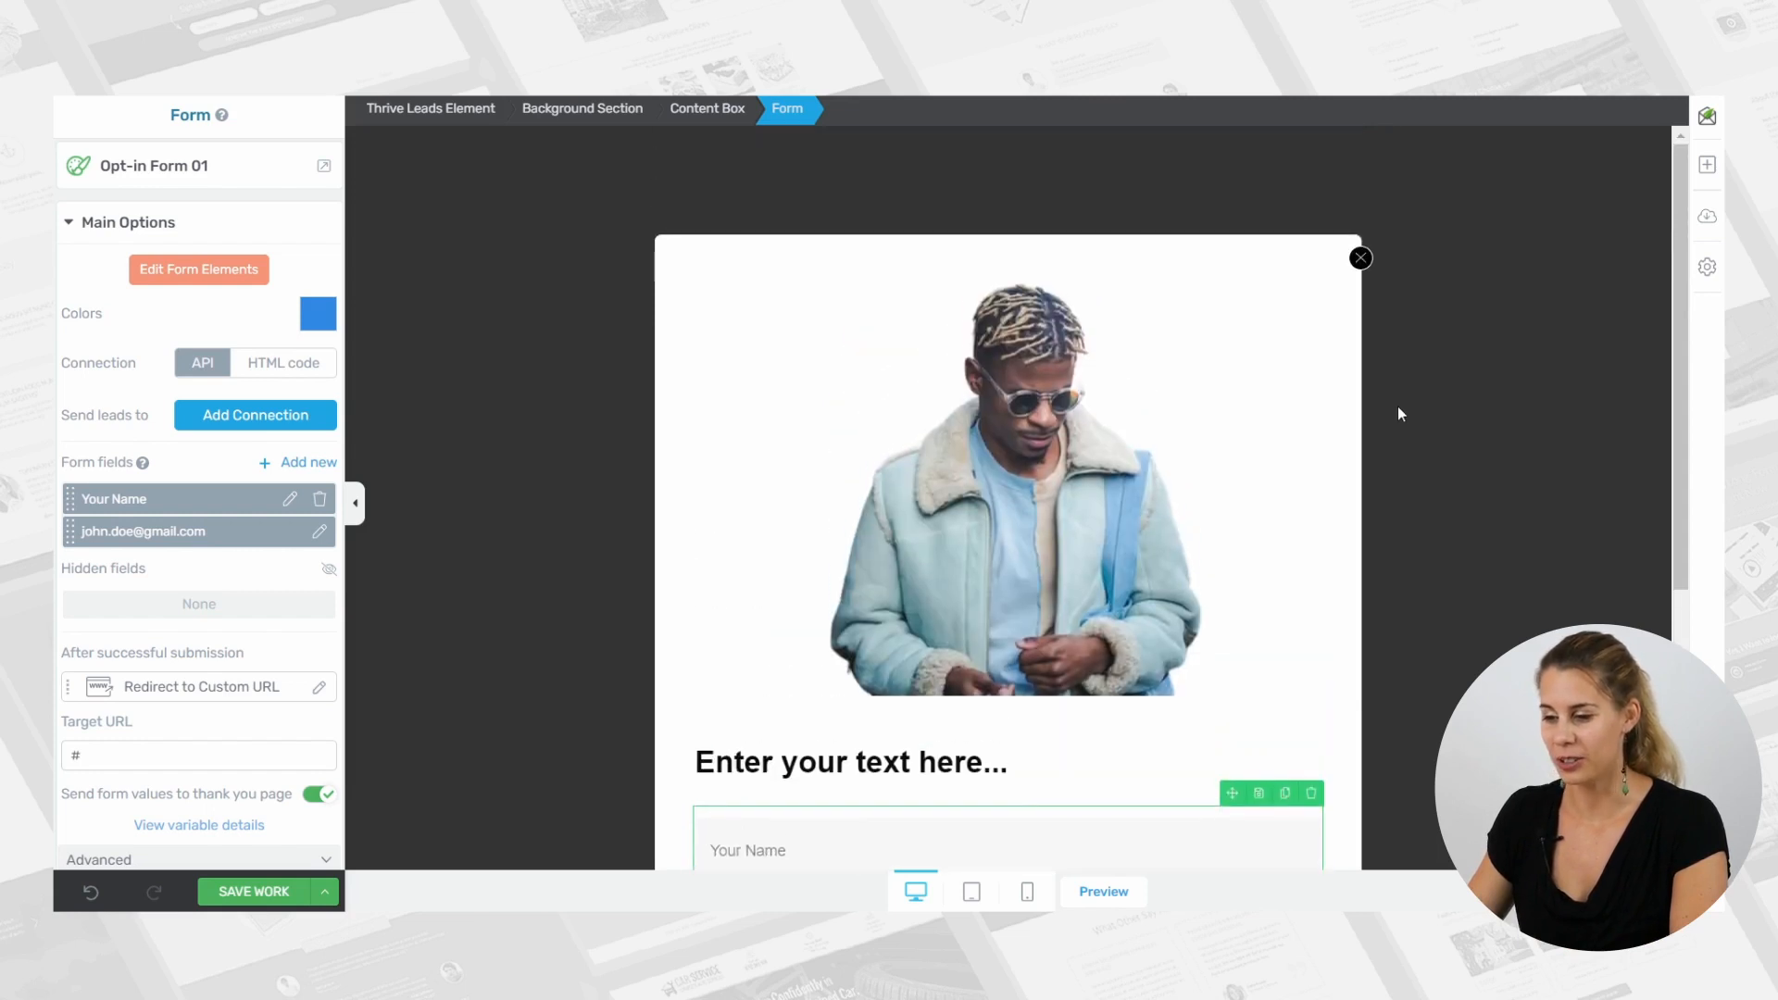
pyautogui.click(952, 478)
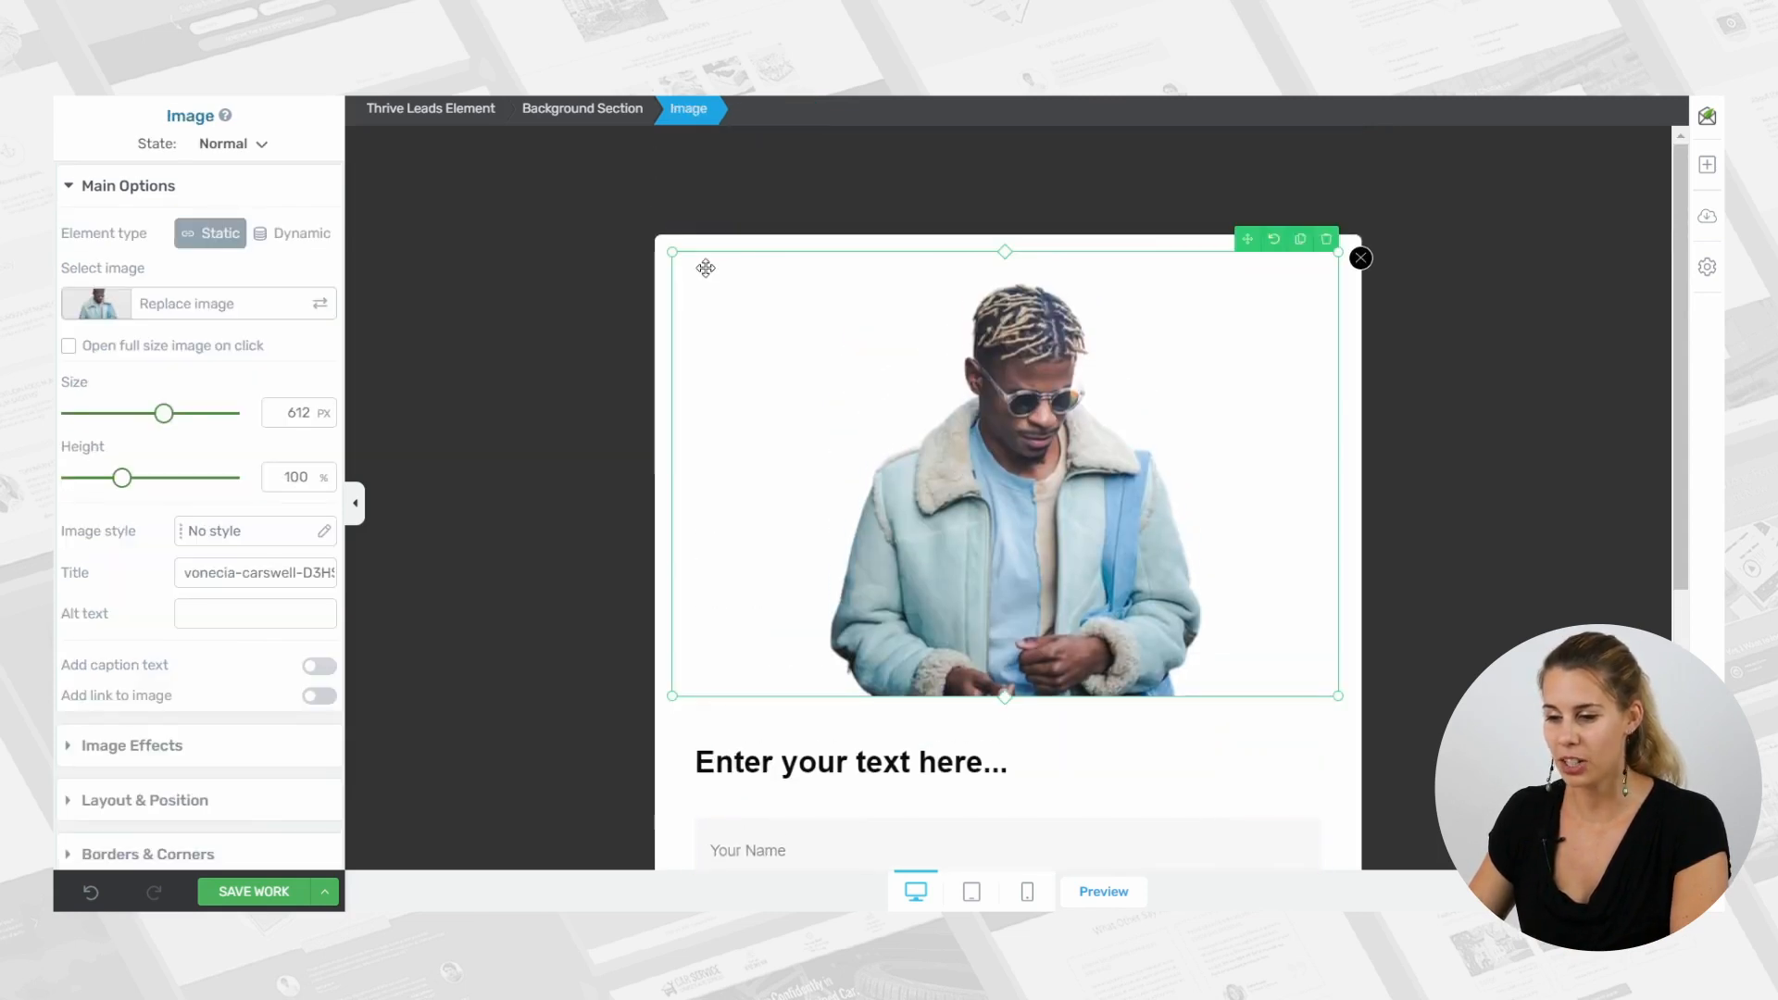
pyautogui.moveTo(672, 252); pyautogui.dragTo(951, 403)
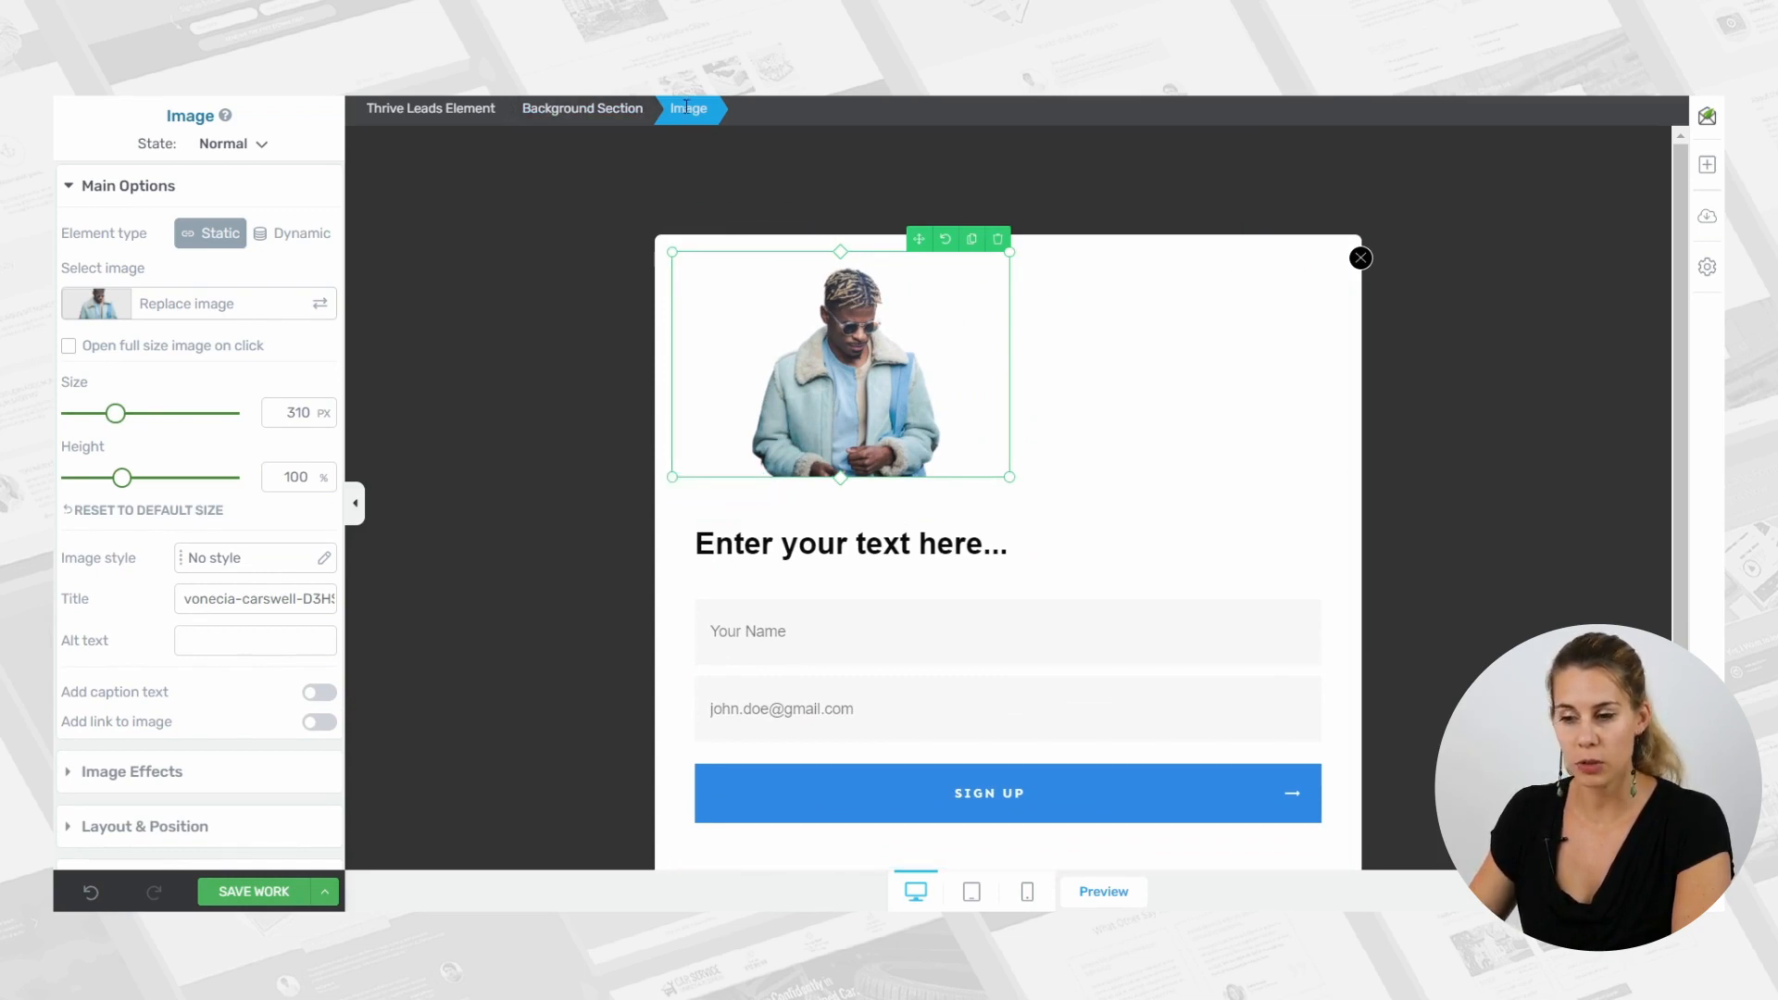
# Set the bottom margin of the man's image to 0 px.
pyautogui.scroll(-3, 238, 460)
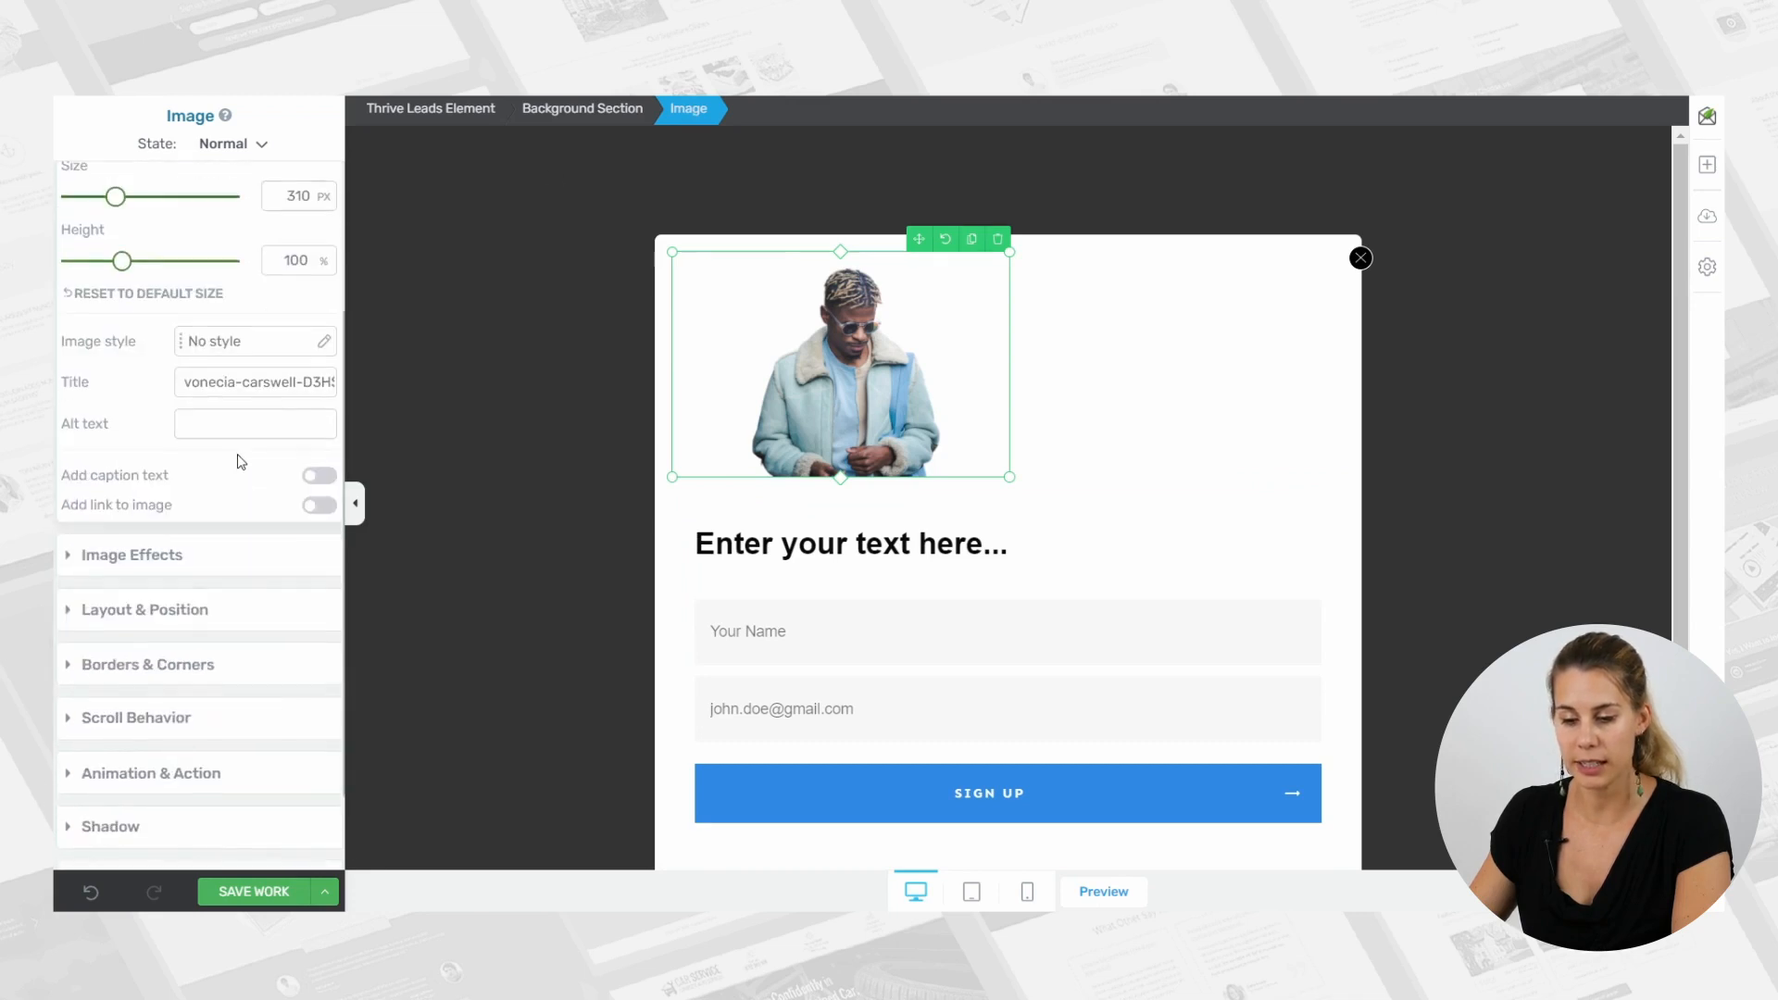
pyautogui.click(185, 612)
pyautogui.click(214, 577)
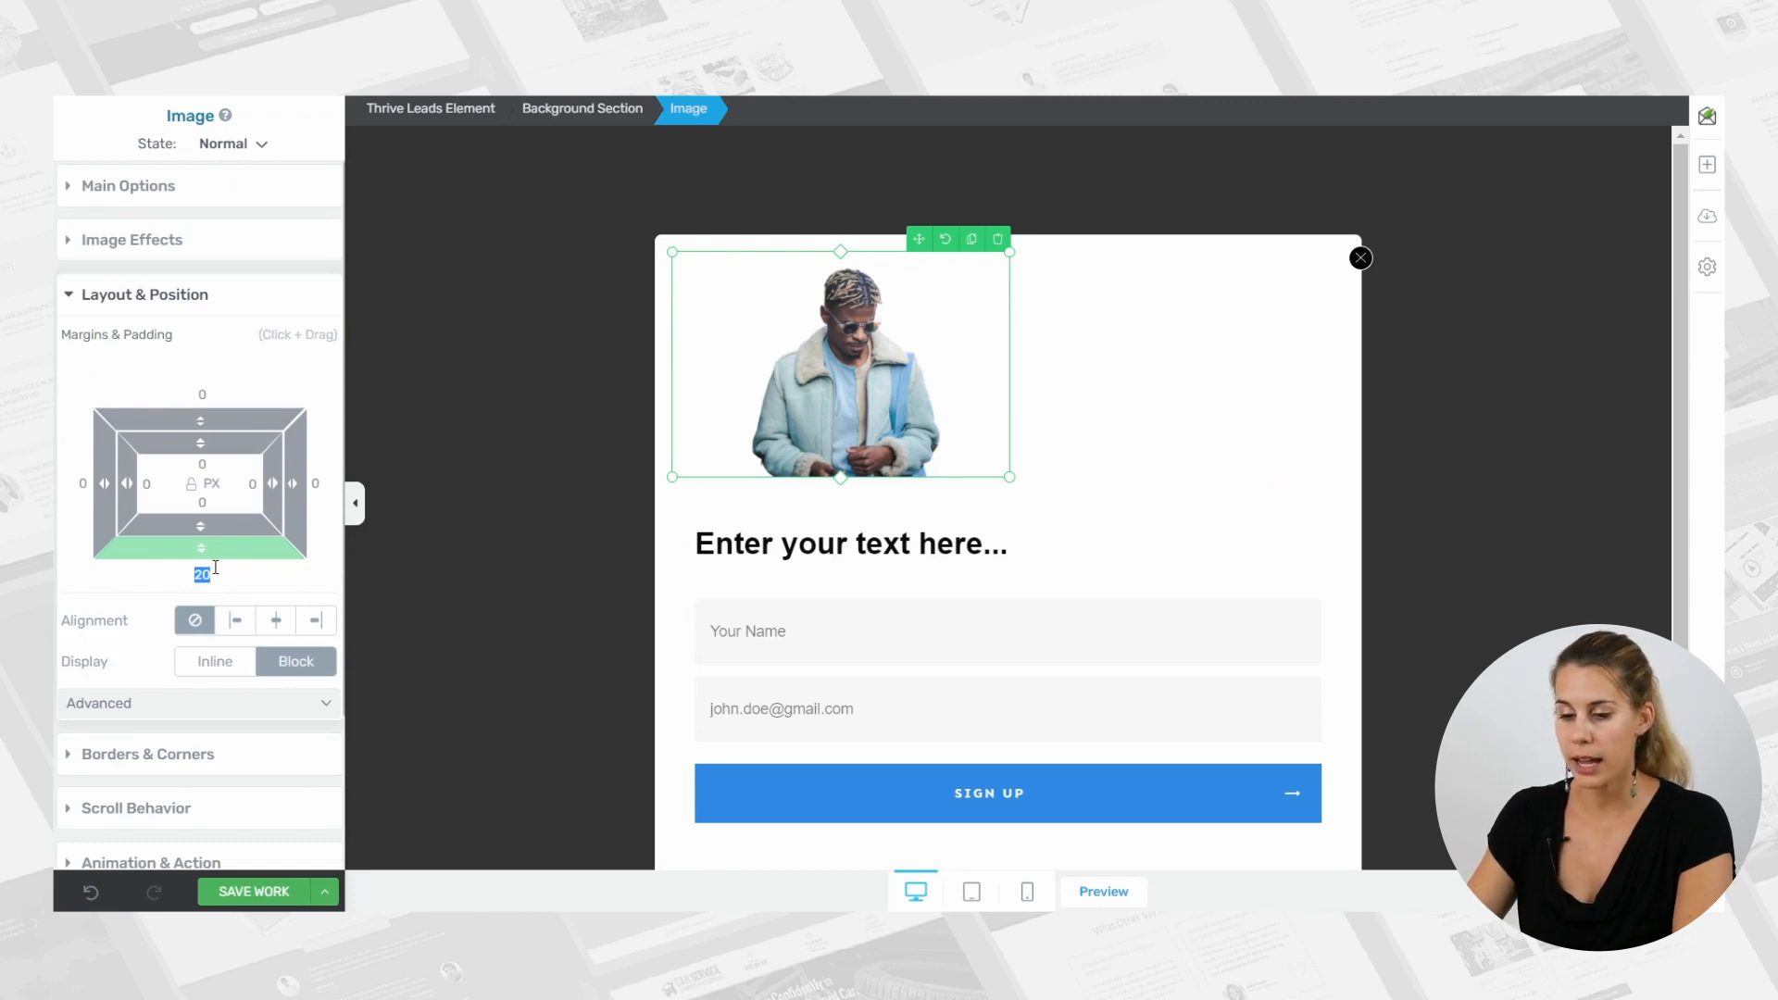
pyautogui.write('0')
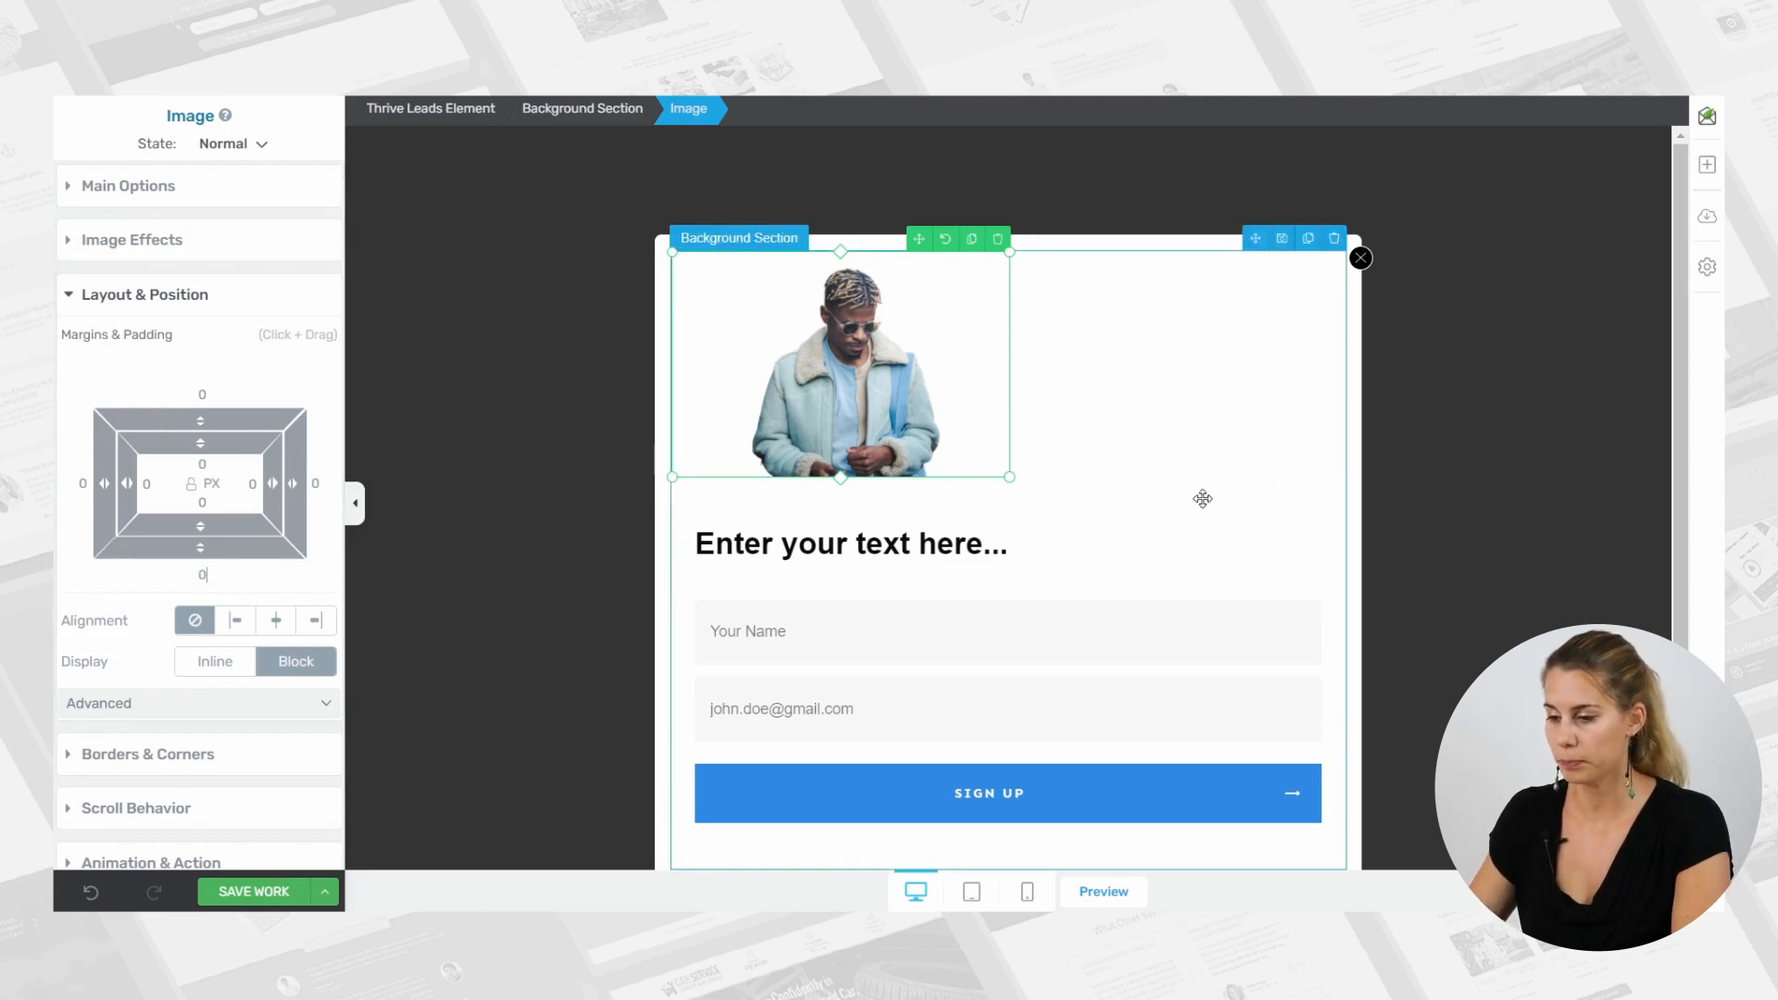
# Set the top margin of the content box below the image to 0 px.
pyautogui.click(1256, 528)
pyautogui.click(1141, 493)
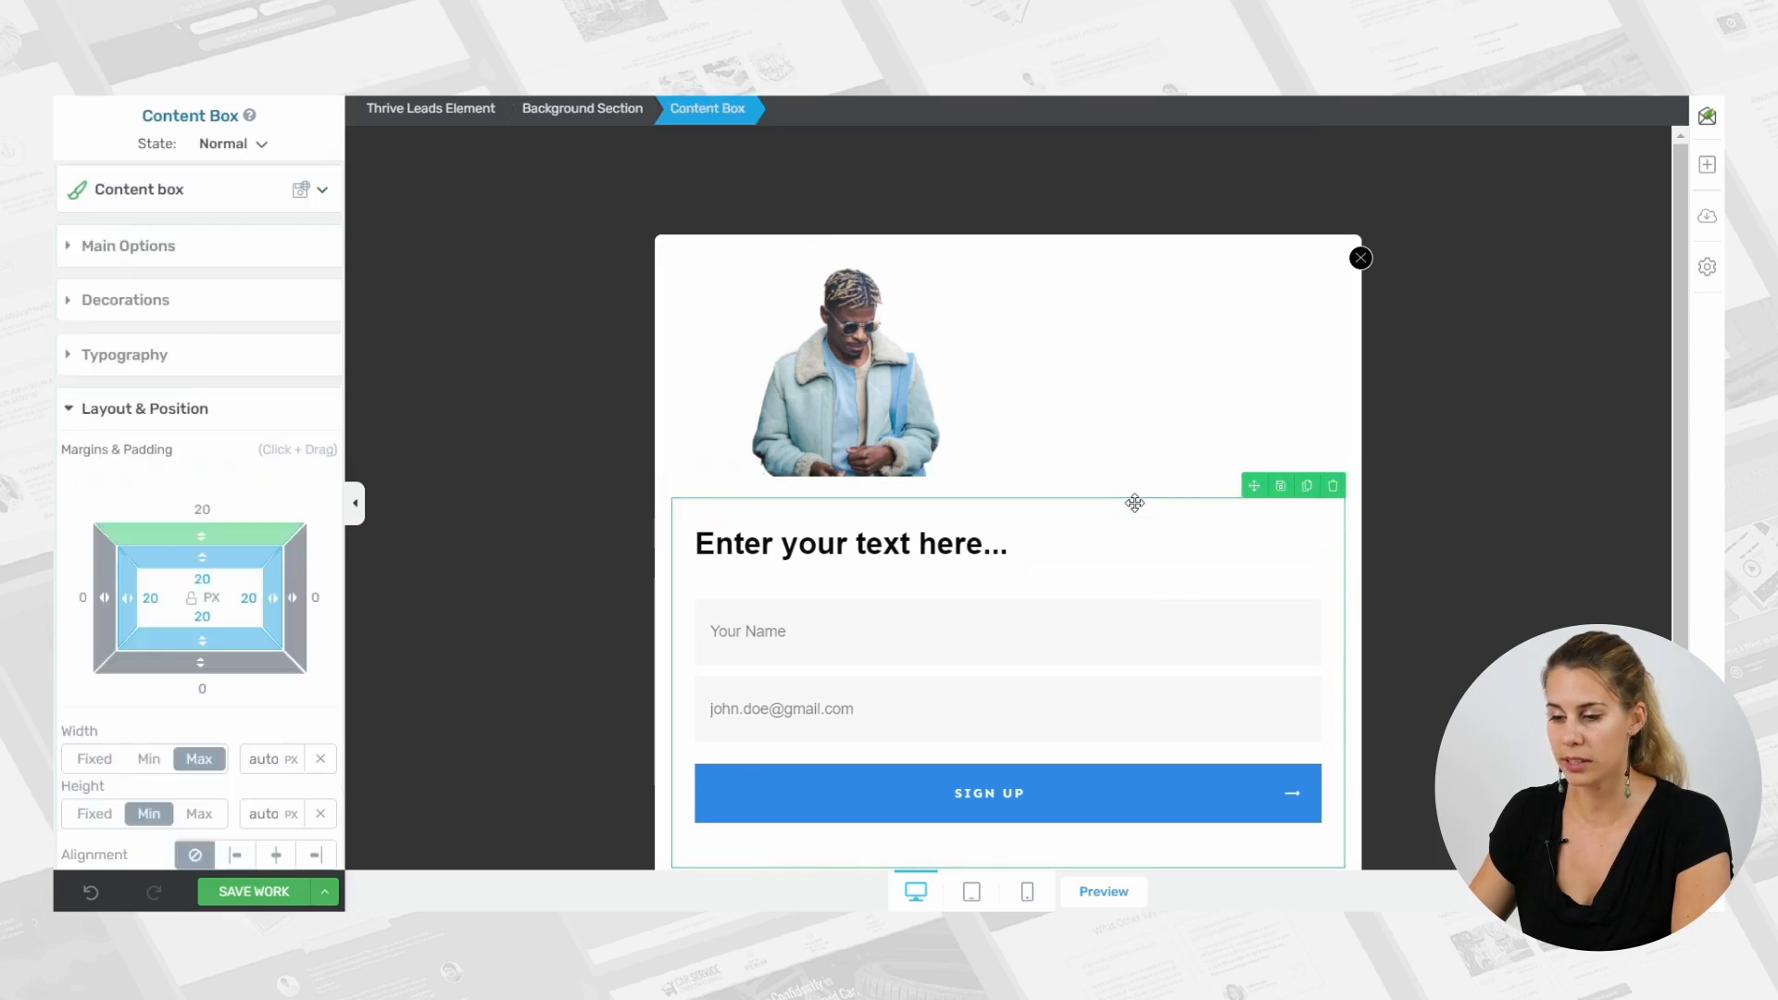
pyautogui.write('0')
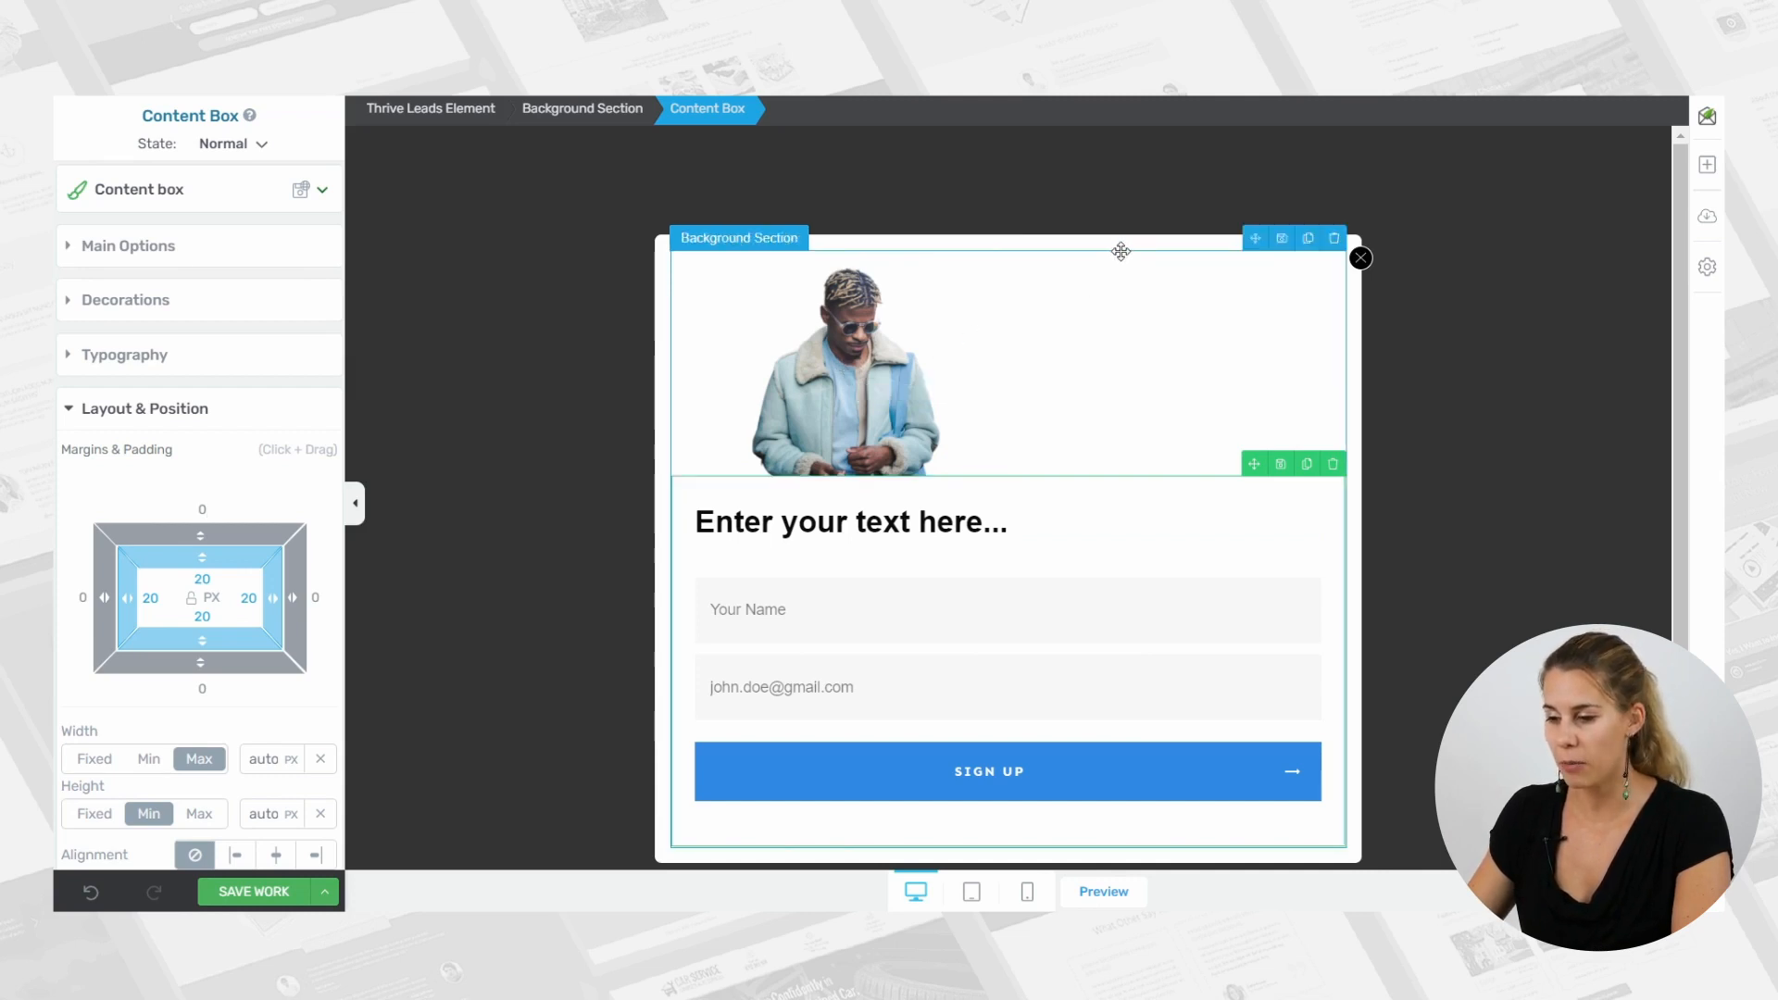
# Make the Thrive Leads Element's white background fully transparent by setting its color opacity to 0.
pyautogui.click(432, 109)
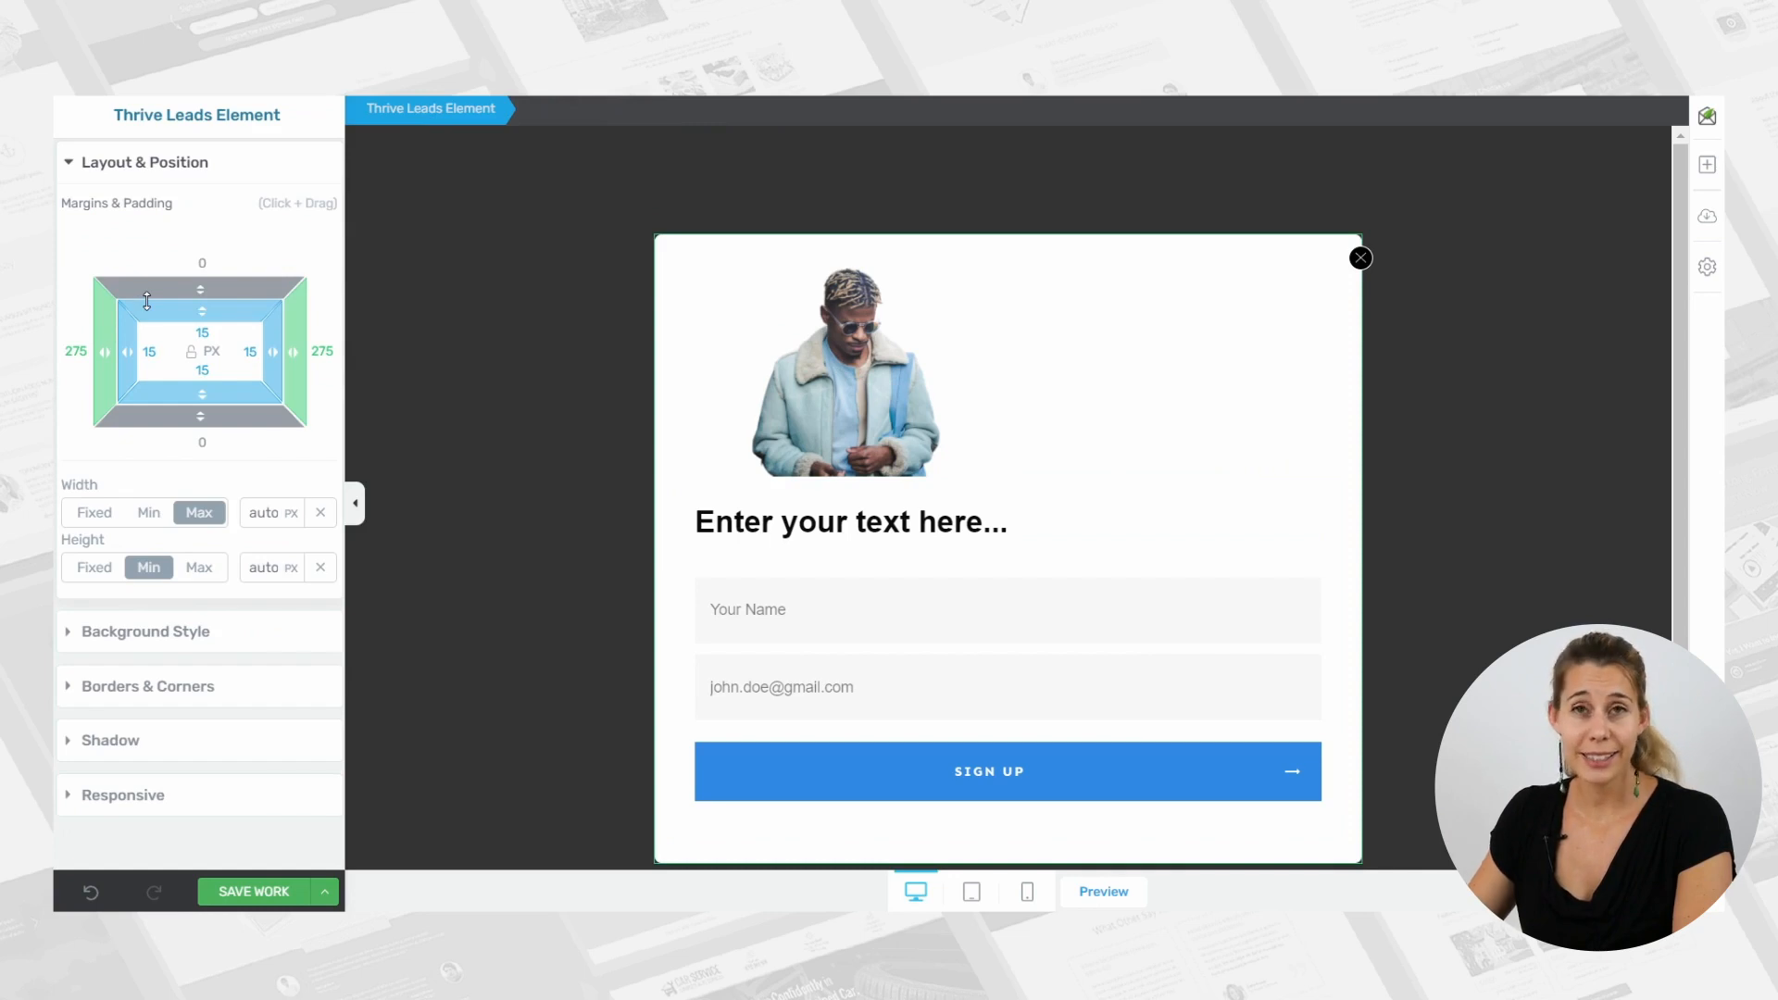
pyautogui.click(181, 636)
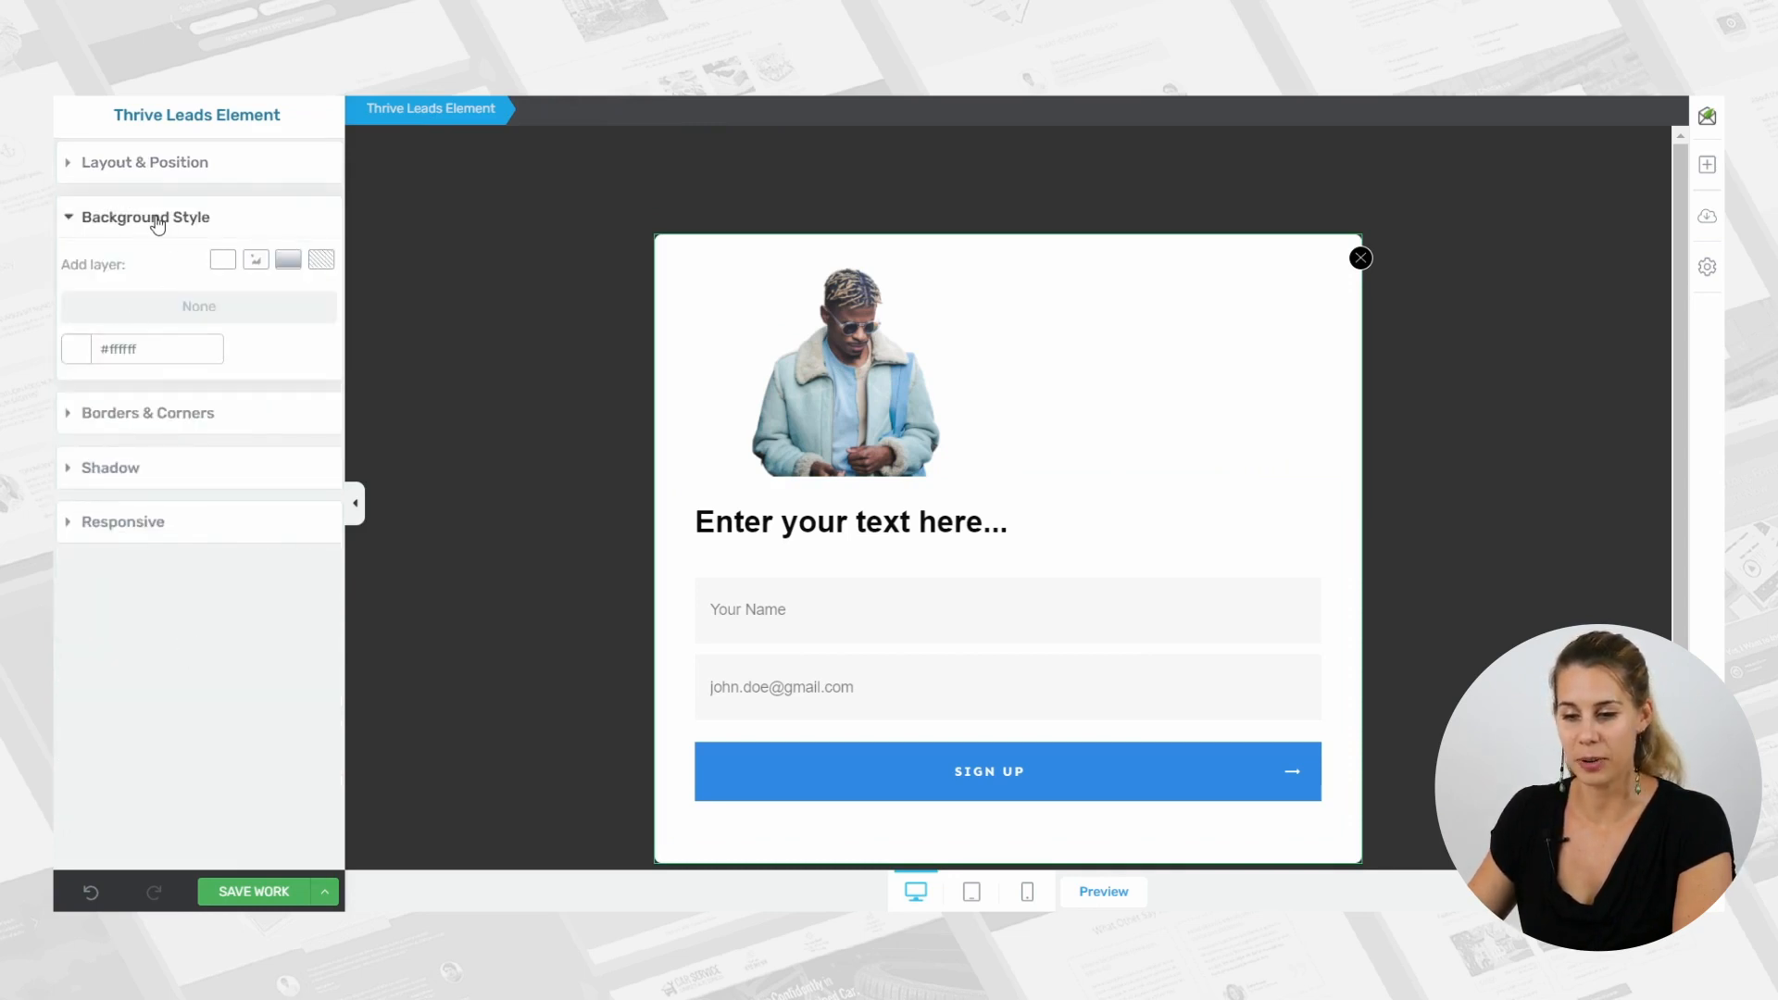
pyautogui.click(78, 349)
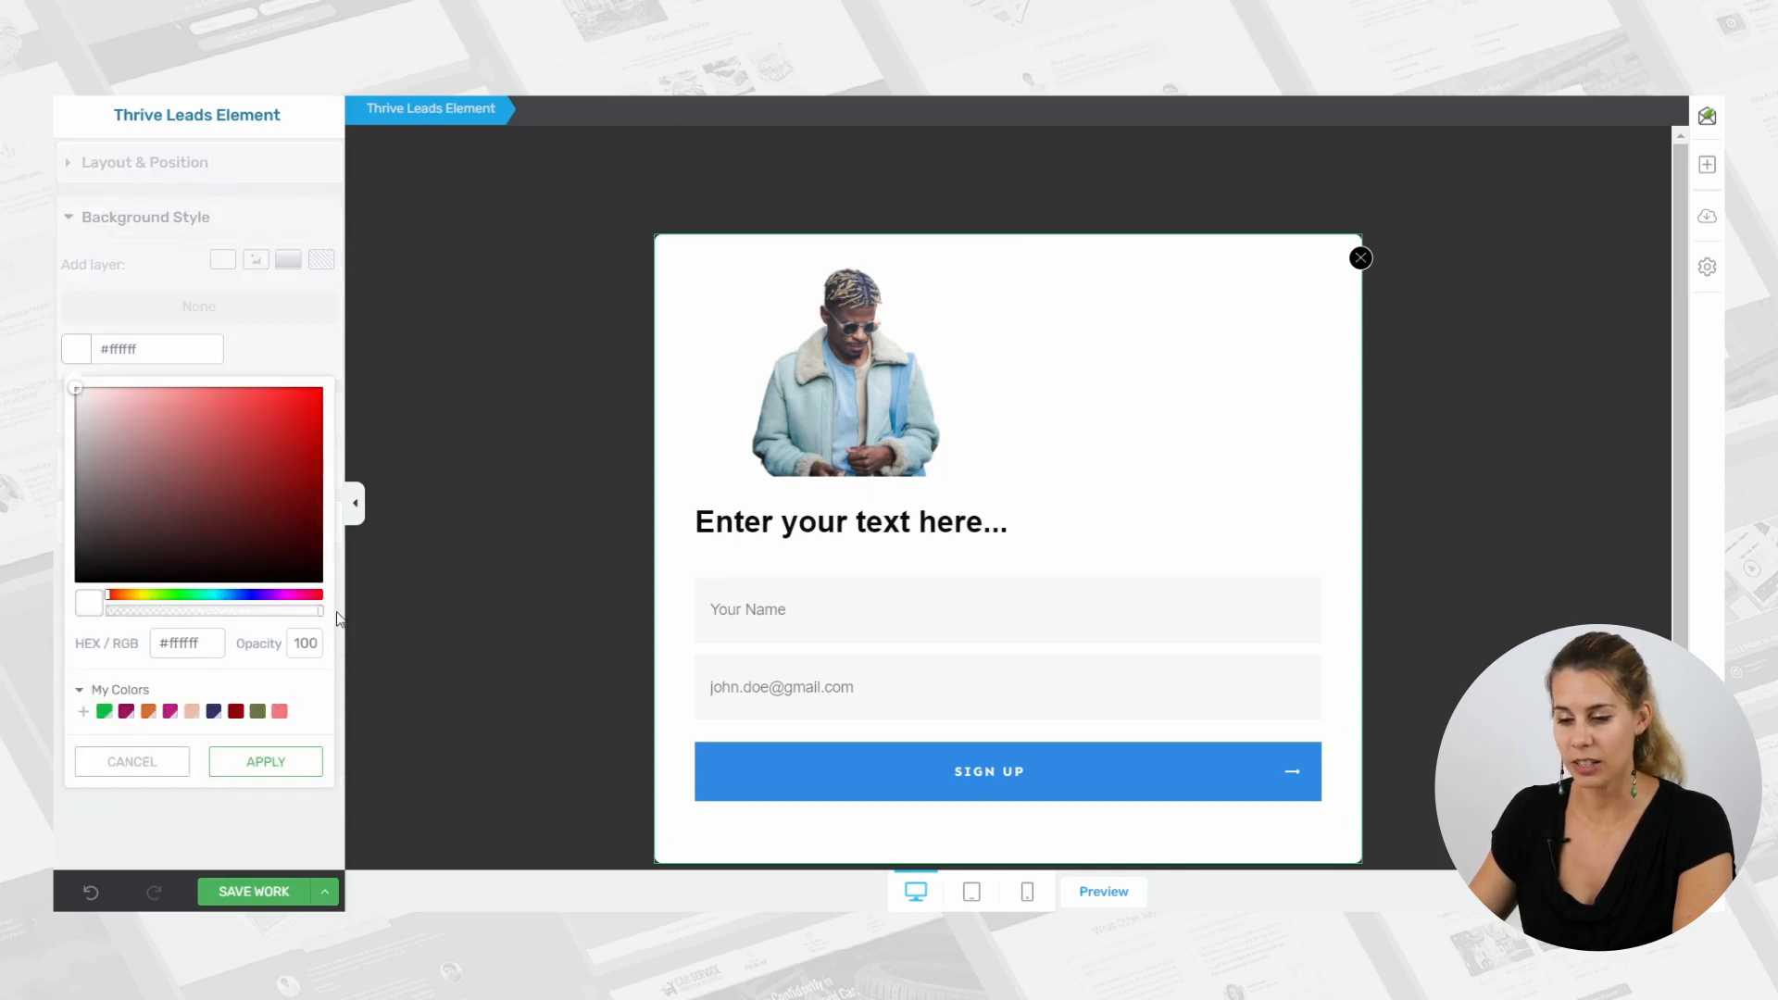
pyautogui.moveTo(321, 613); pyautogui.dragTo(74, 625)
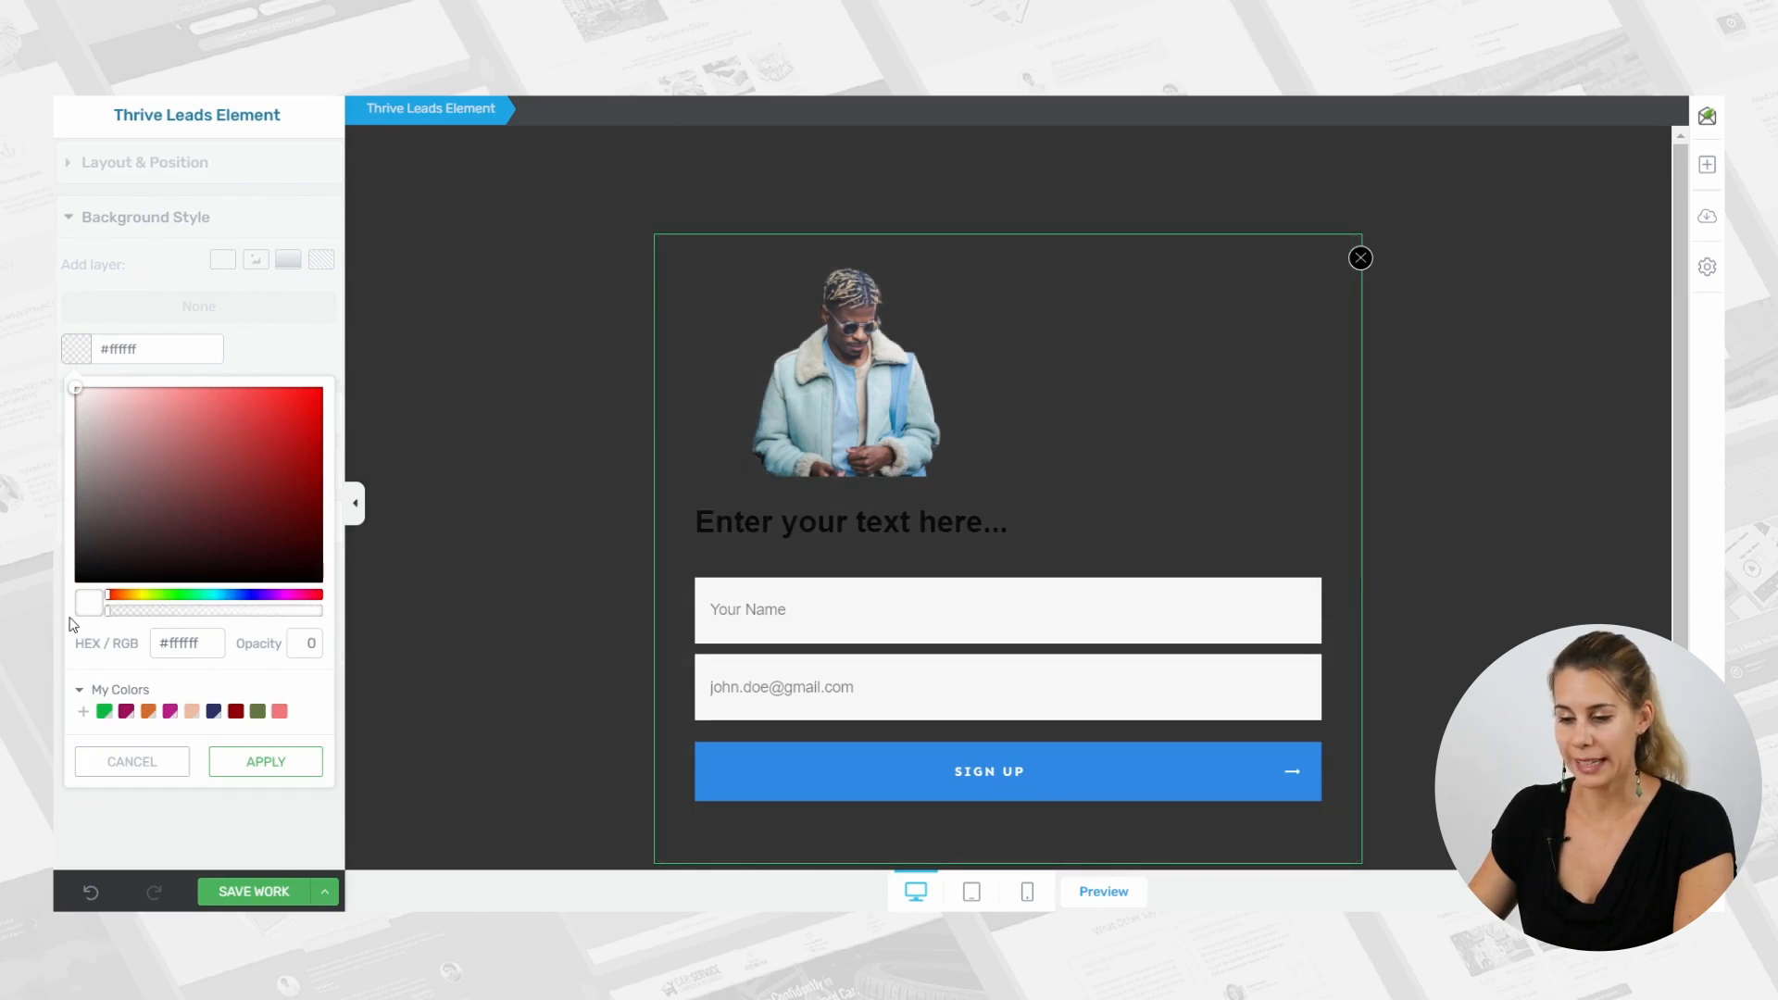
pyautogui.click(268, 764)
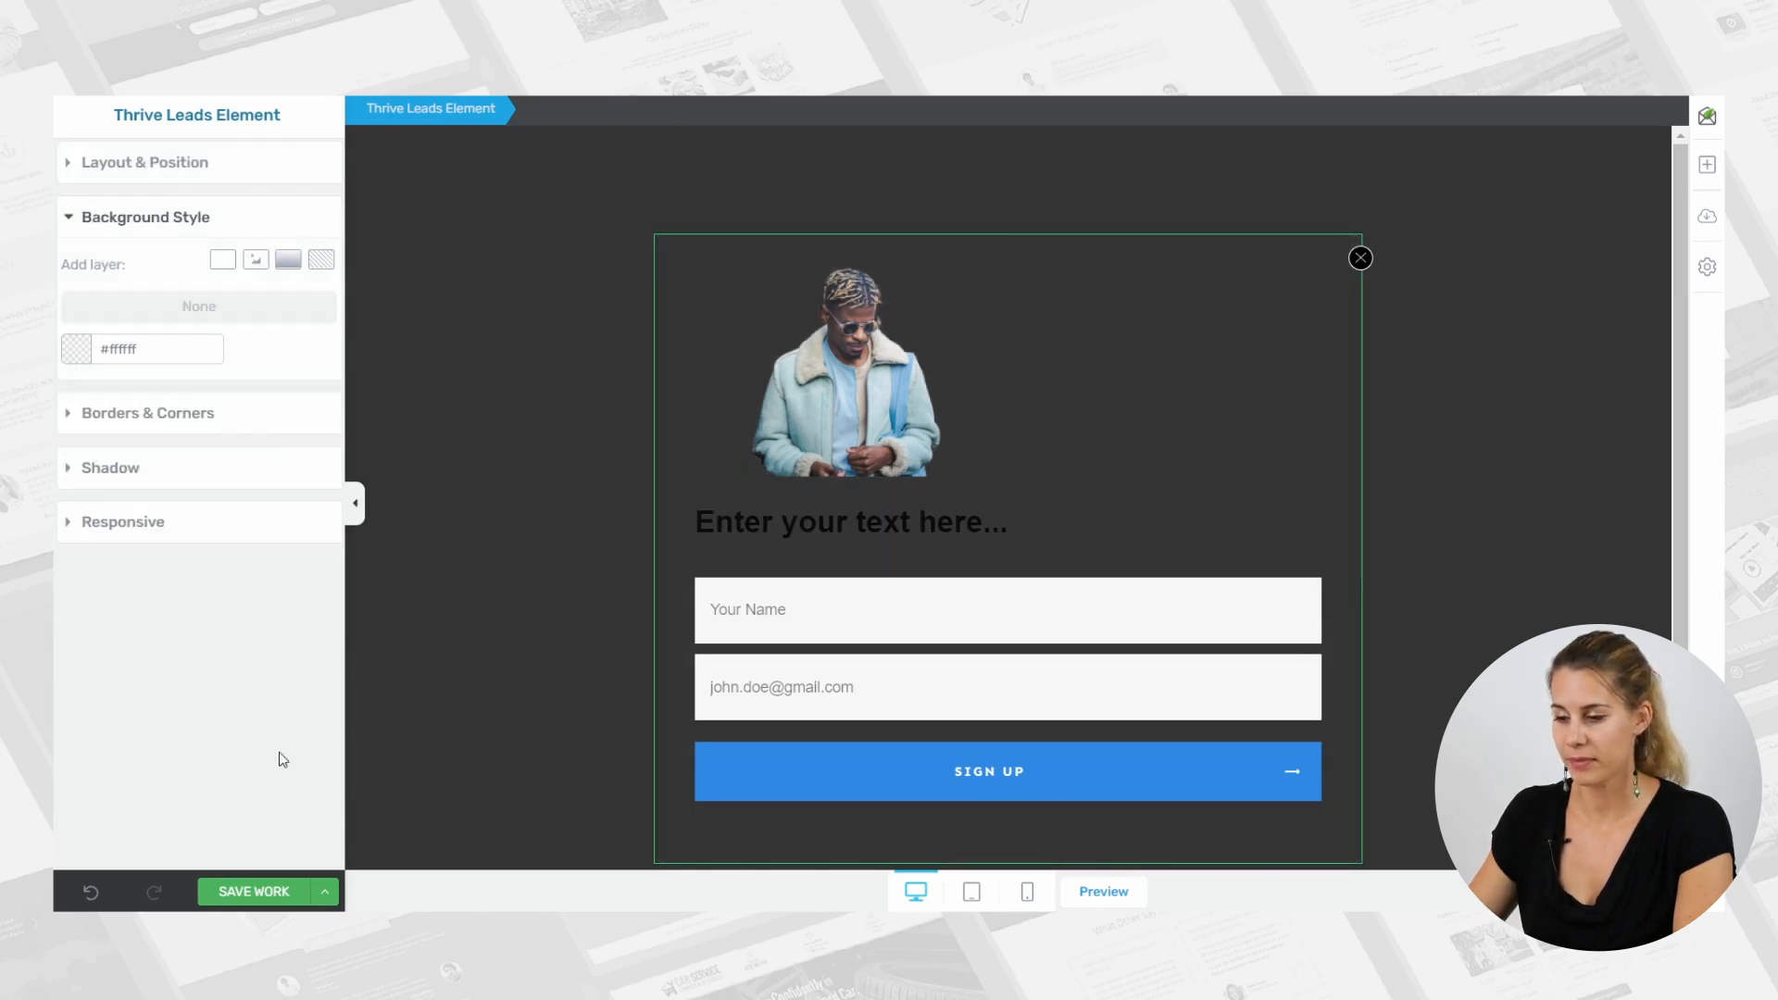
# Give the content box a solid color background layer of #ffffff at 100 opacity.
pyautogui.scroll(-1, 1562, 392)
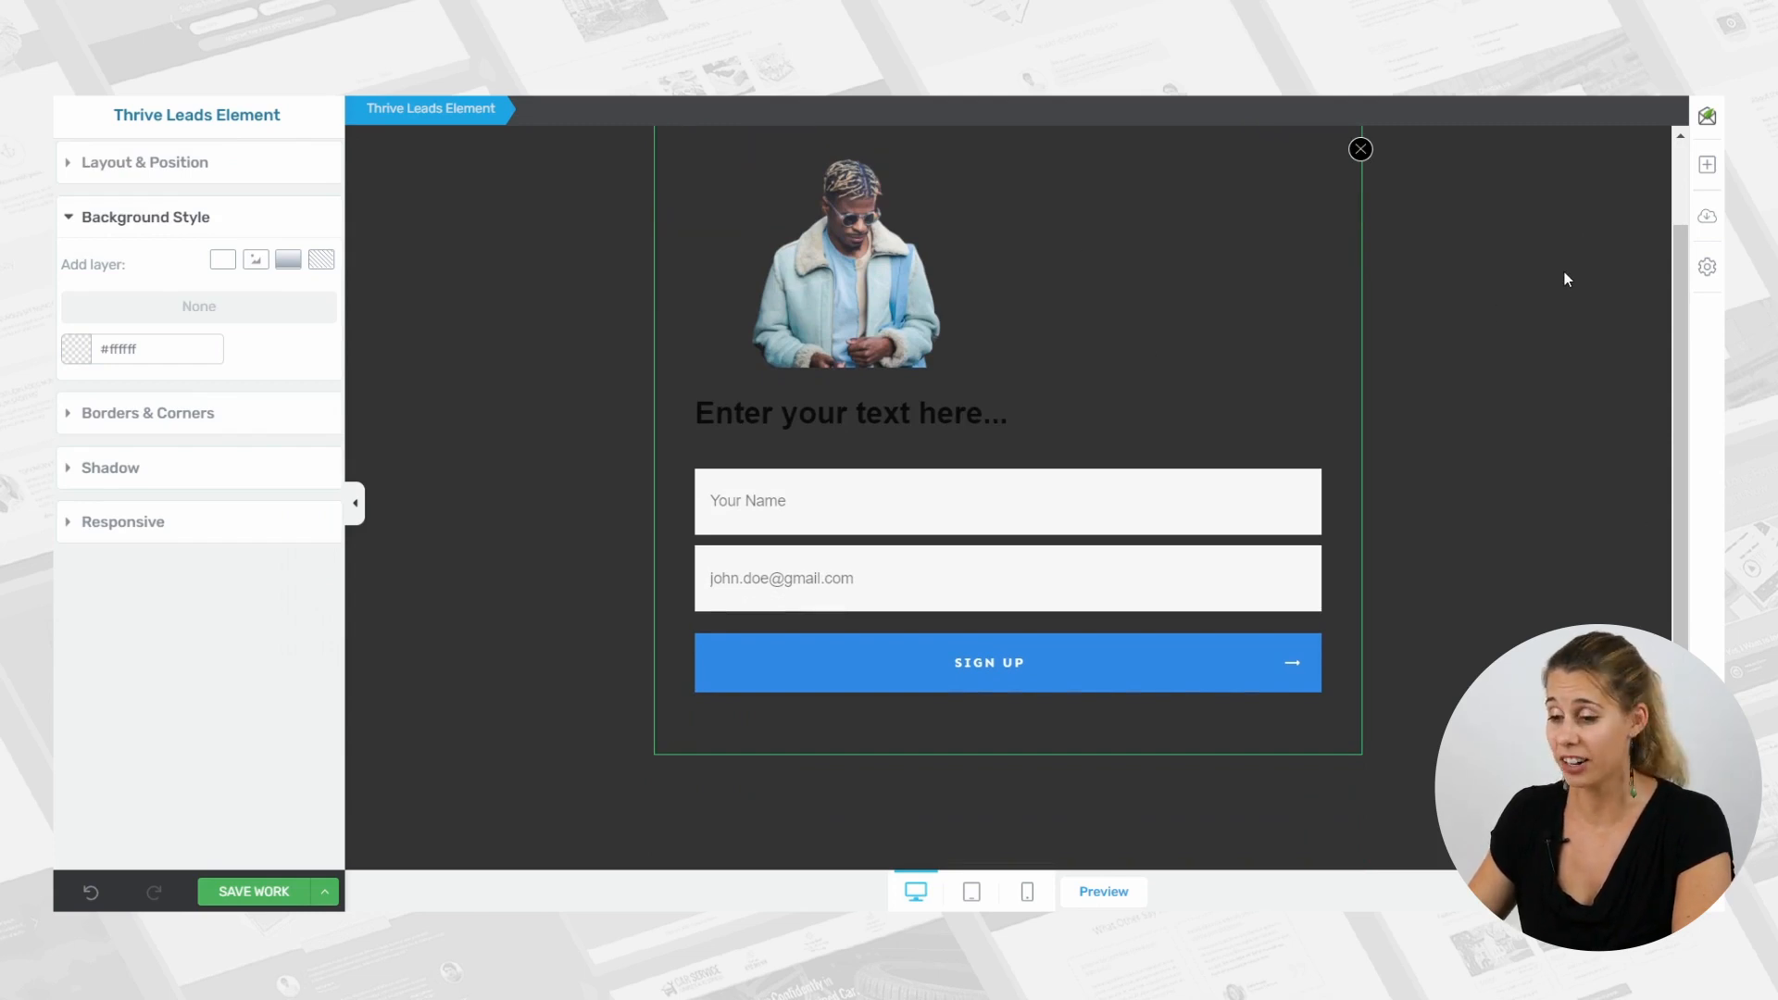
pyautogui.click(1113, 379)
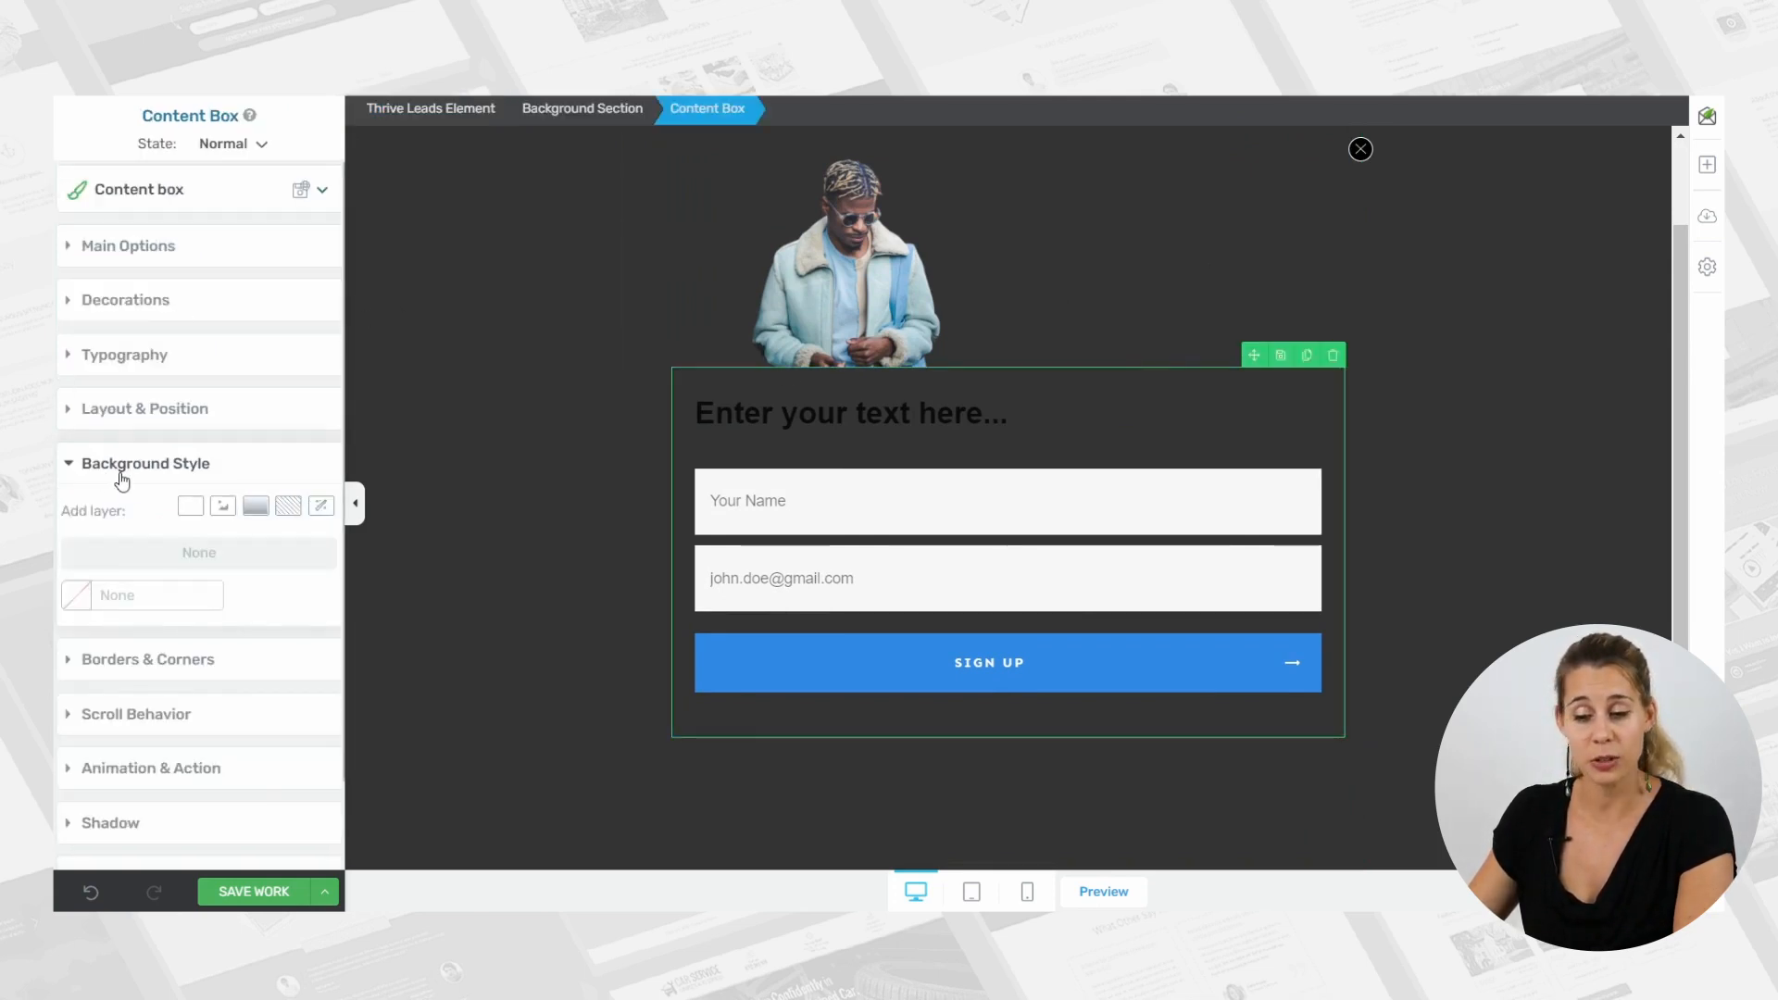
pyautogui.click(190, 507)
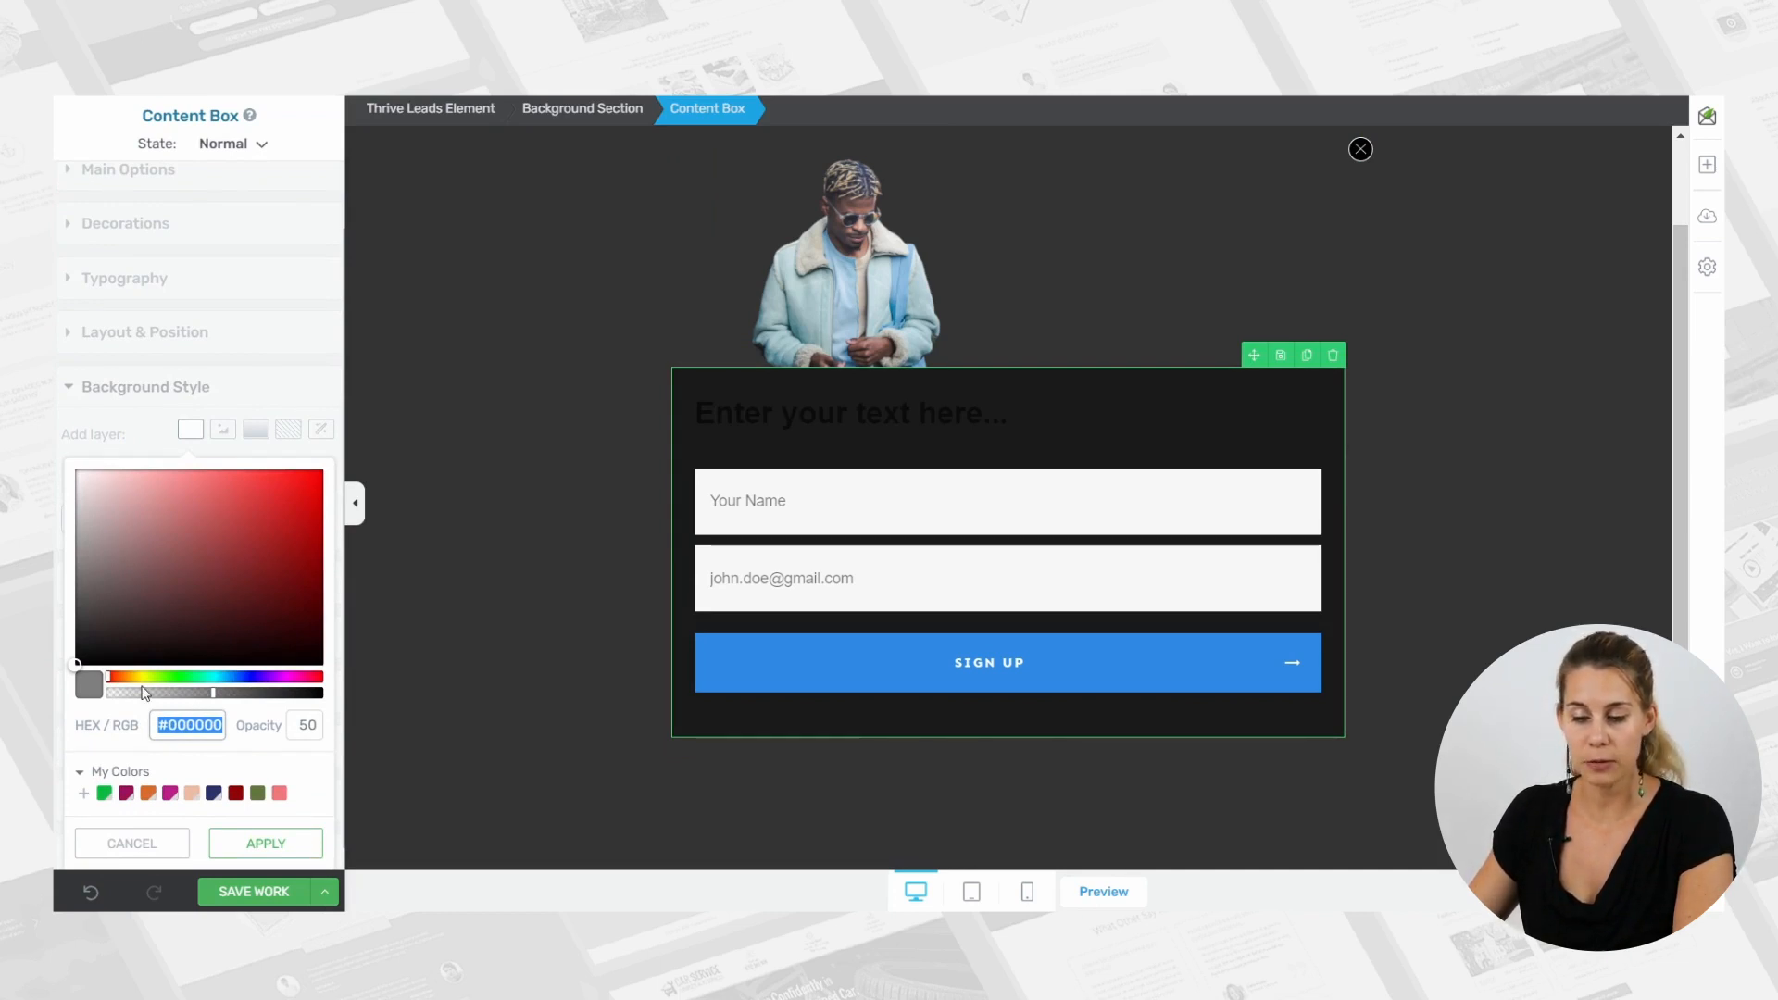
pyautogui.write('#ffffff')
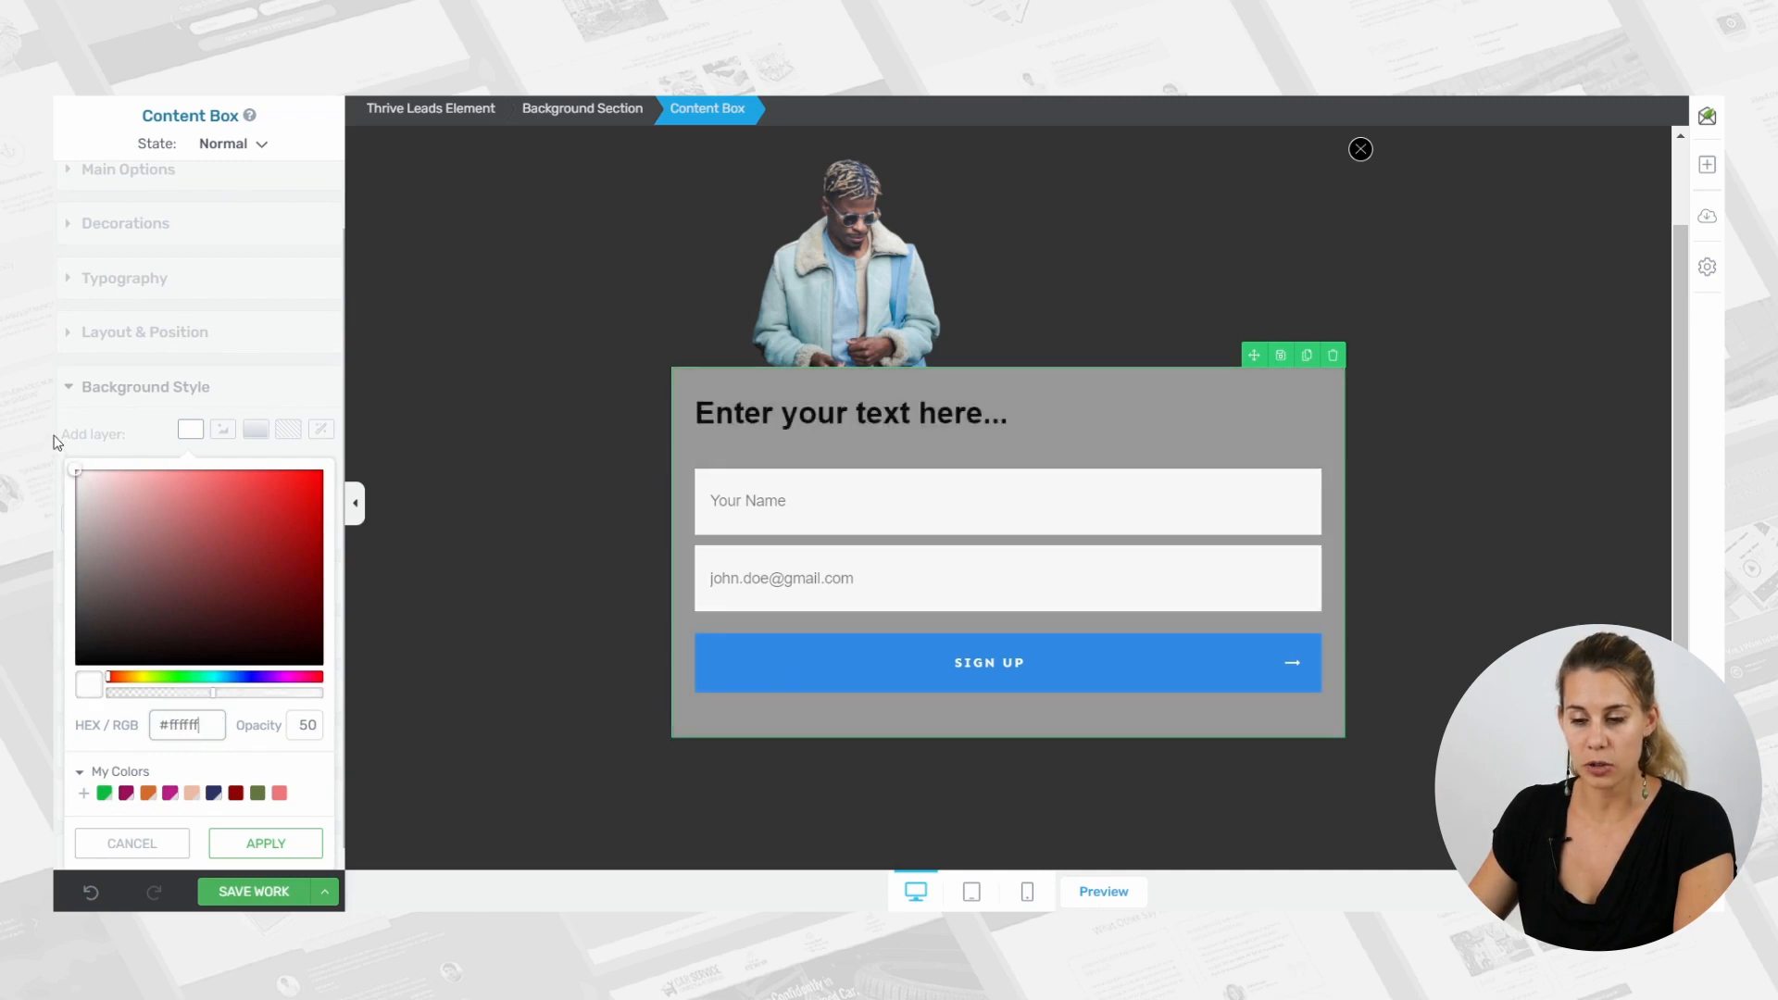
pyautogui.moveTo(214, 694); pyautogui.dragTo(333, 697)
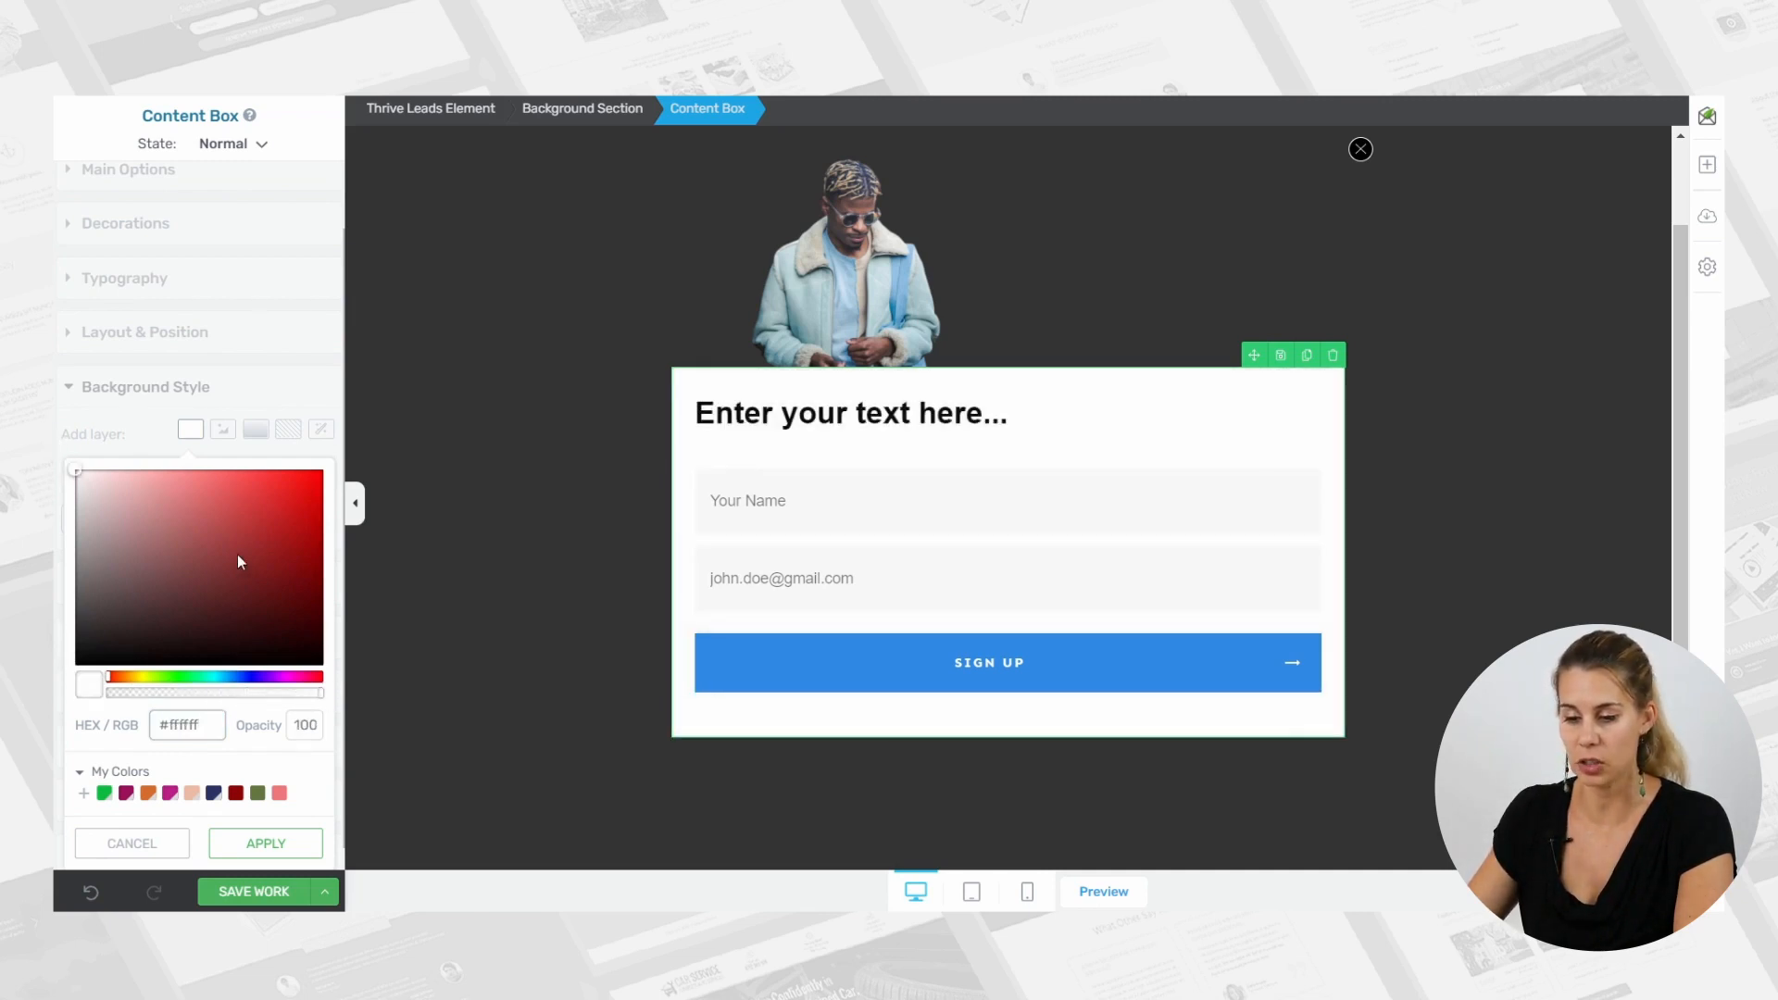
pyautogui.scroll(-1, 238, 553)
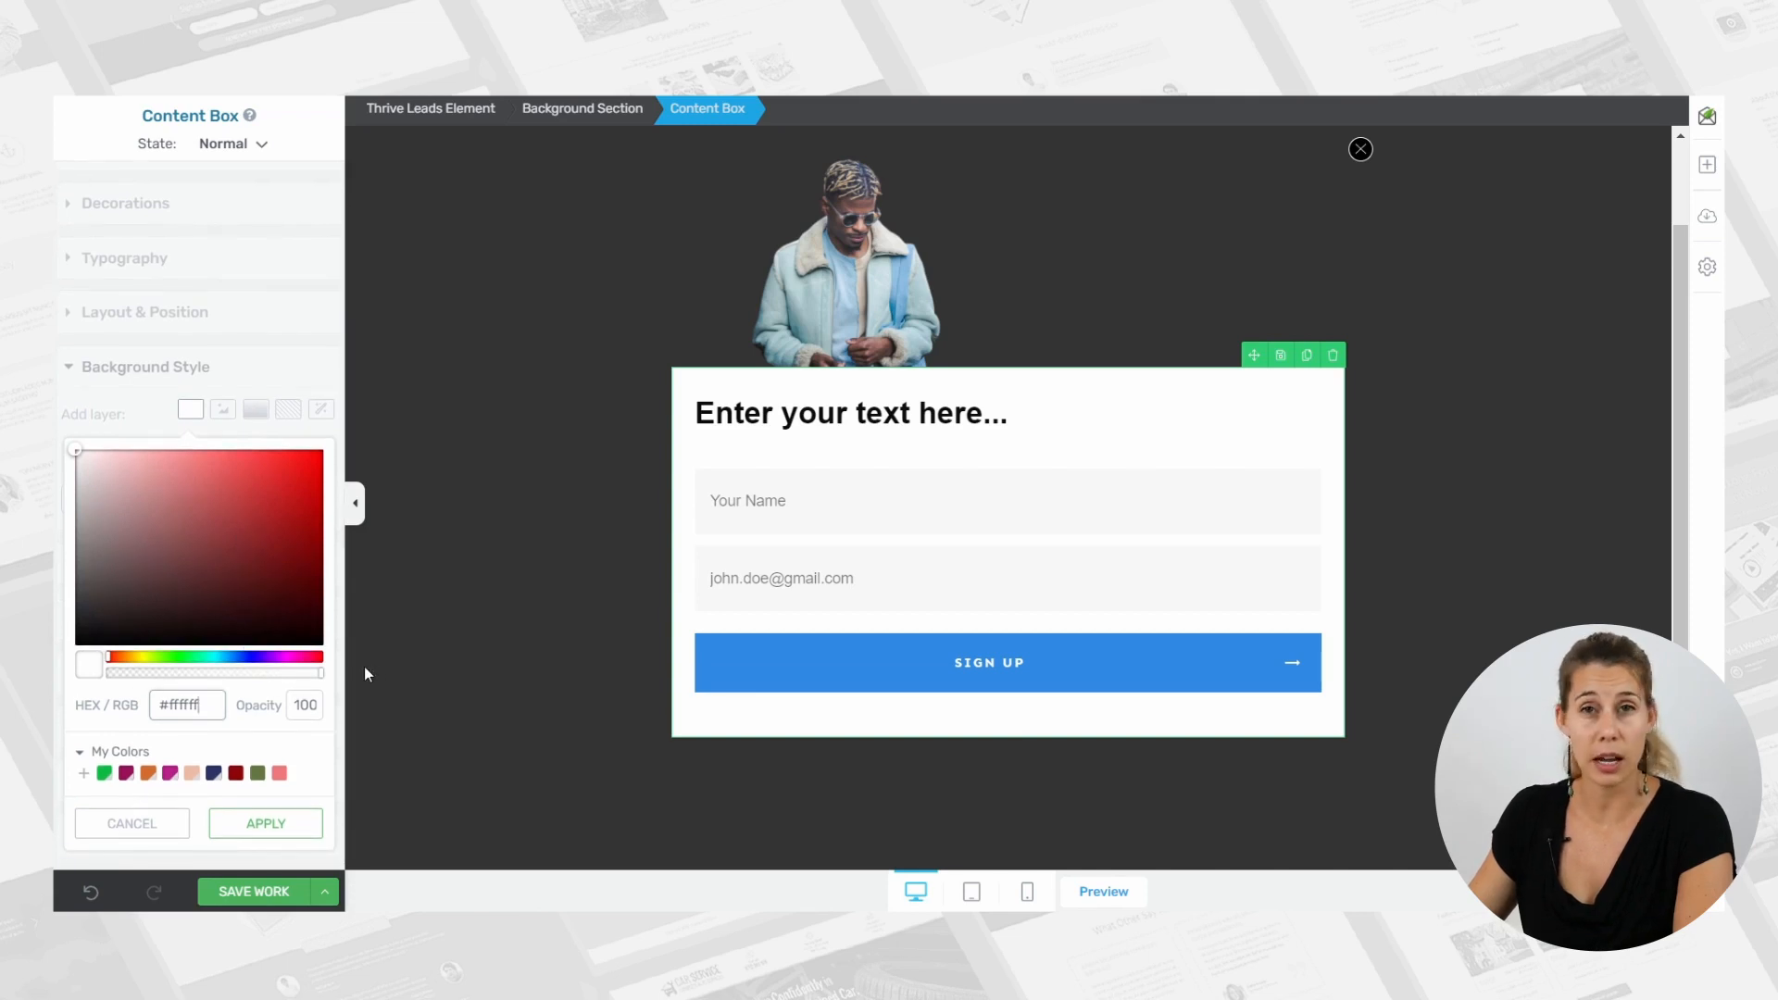
pyautogui.click(266, 824)
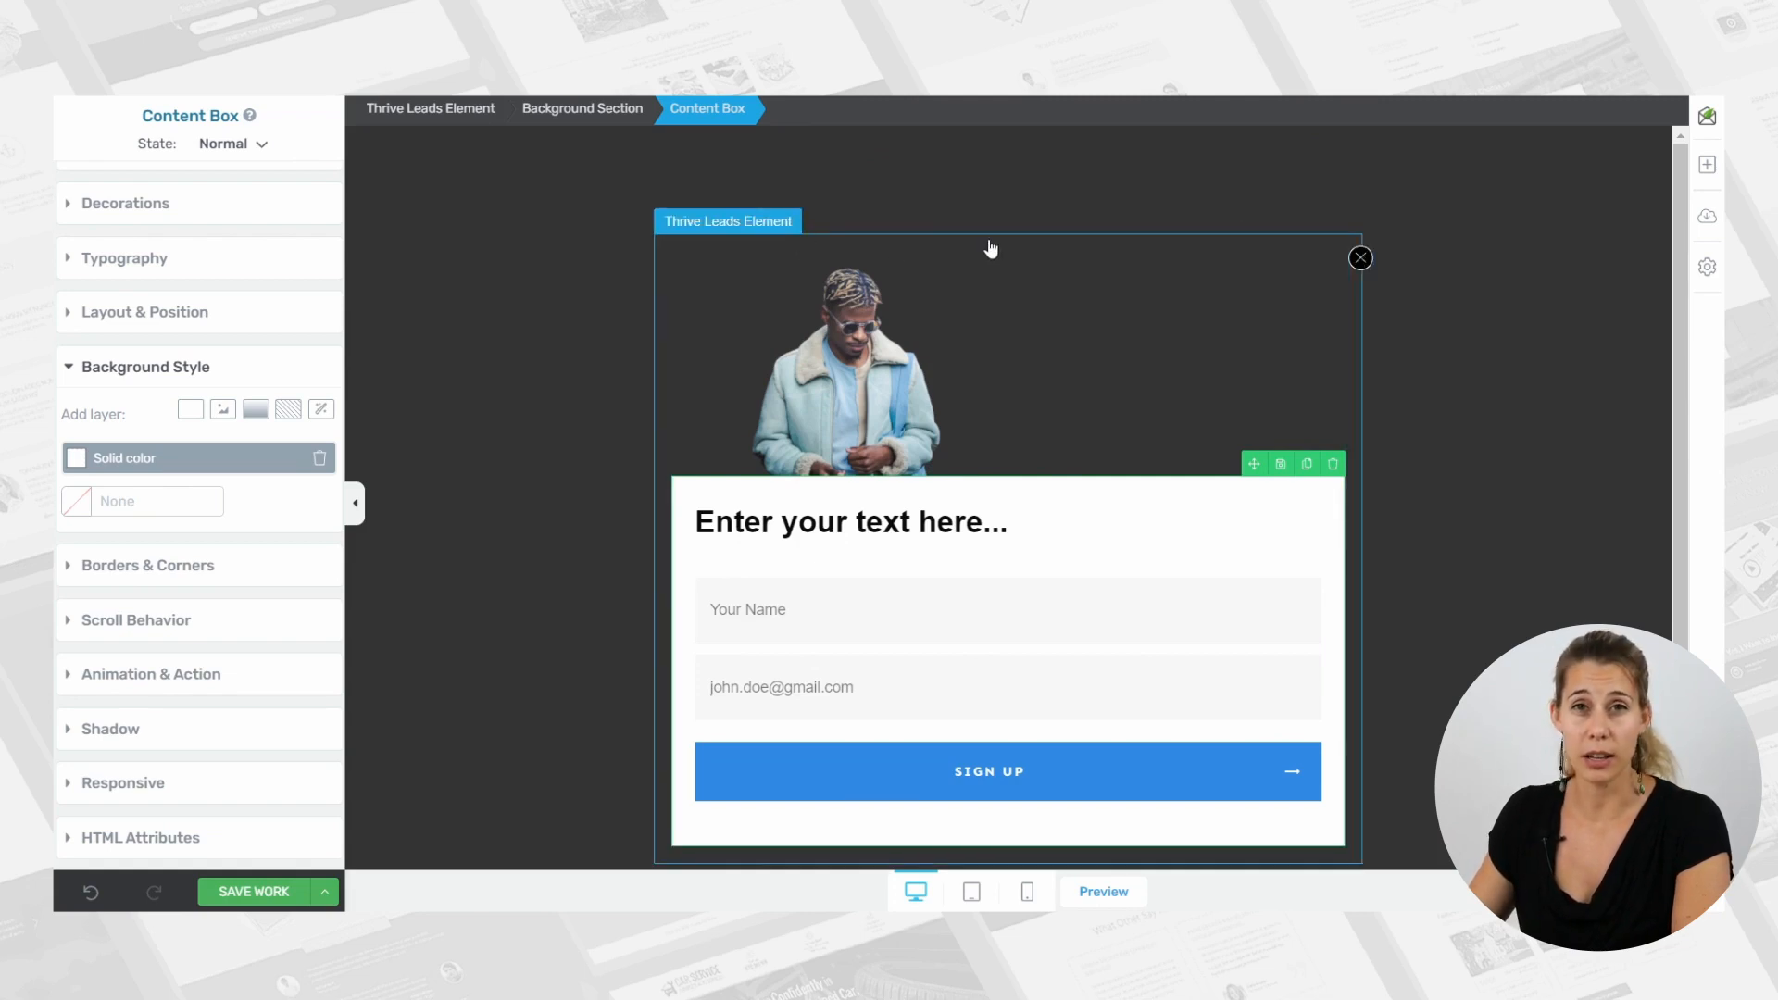
# Move the lightbox's close icon into the content box and anchor it absolutely to the top-right corner at -31 px top and -11 px right.
pyautogui.click(1361, 260)
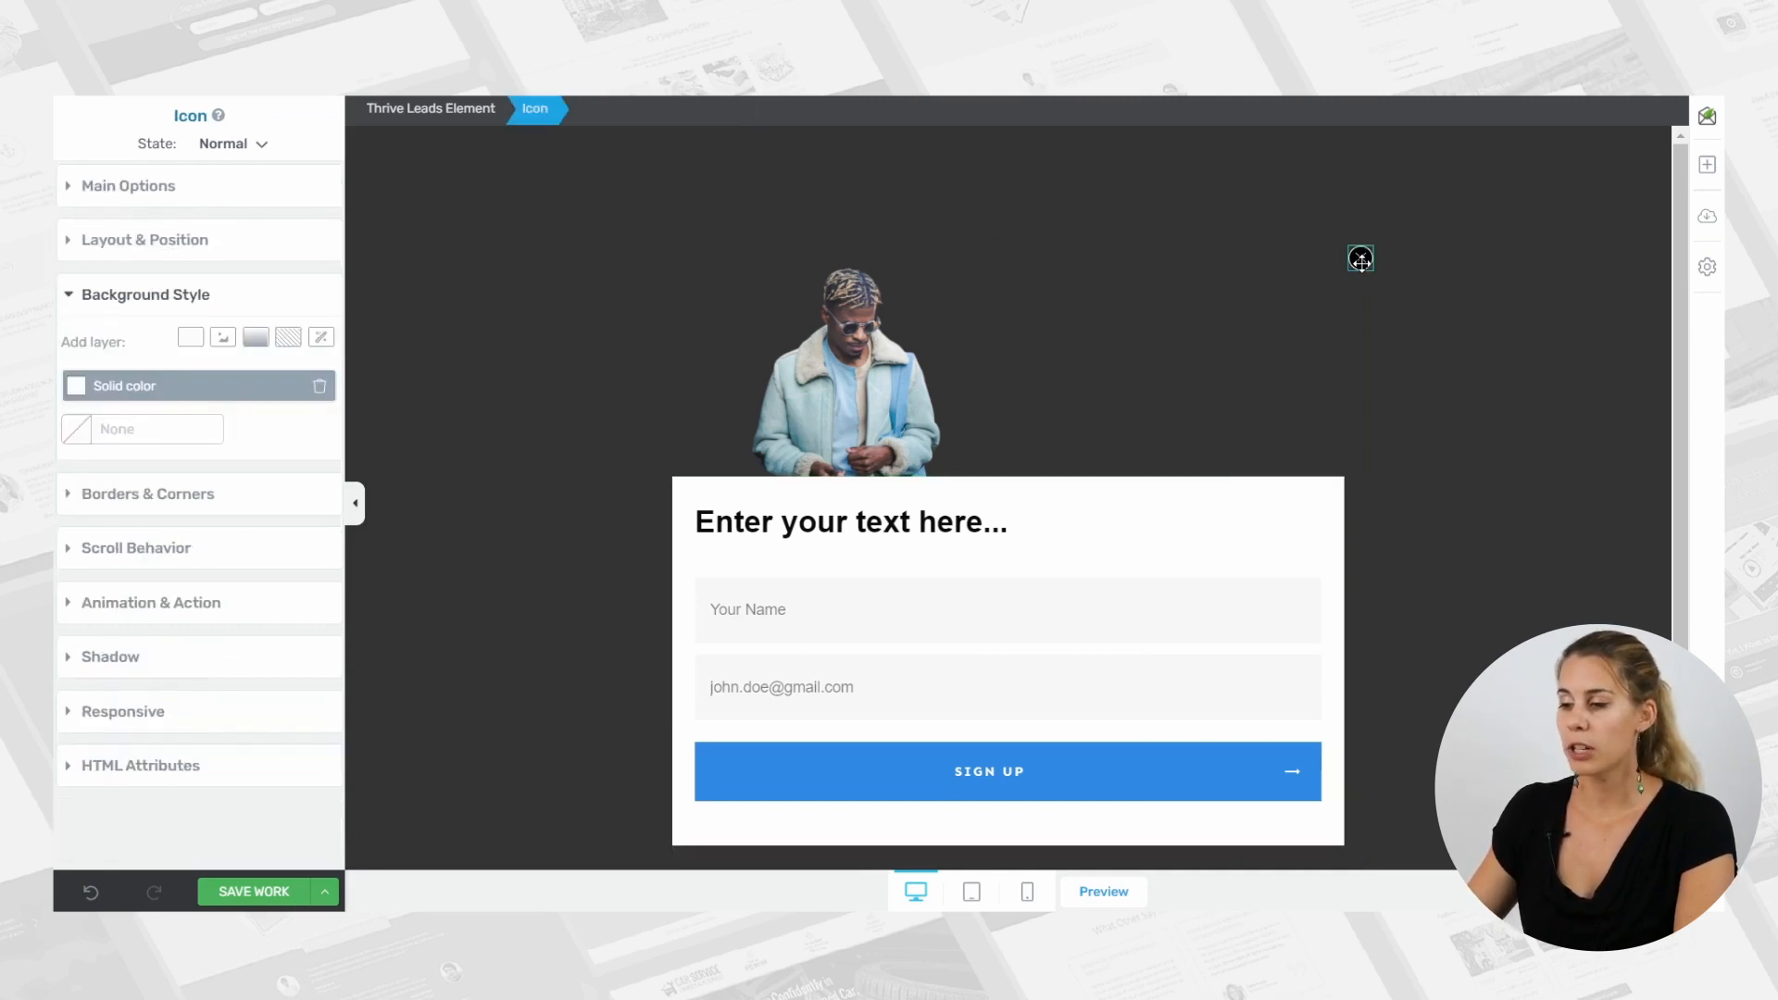
pyautogui.moveTo(1365, 233); pyautogui.dragTo(1183, 508)
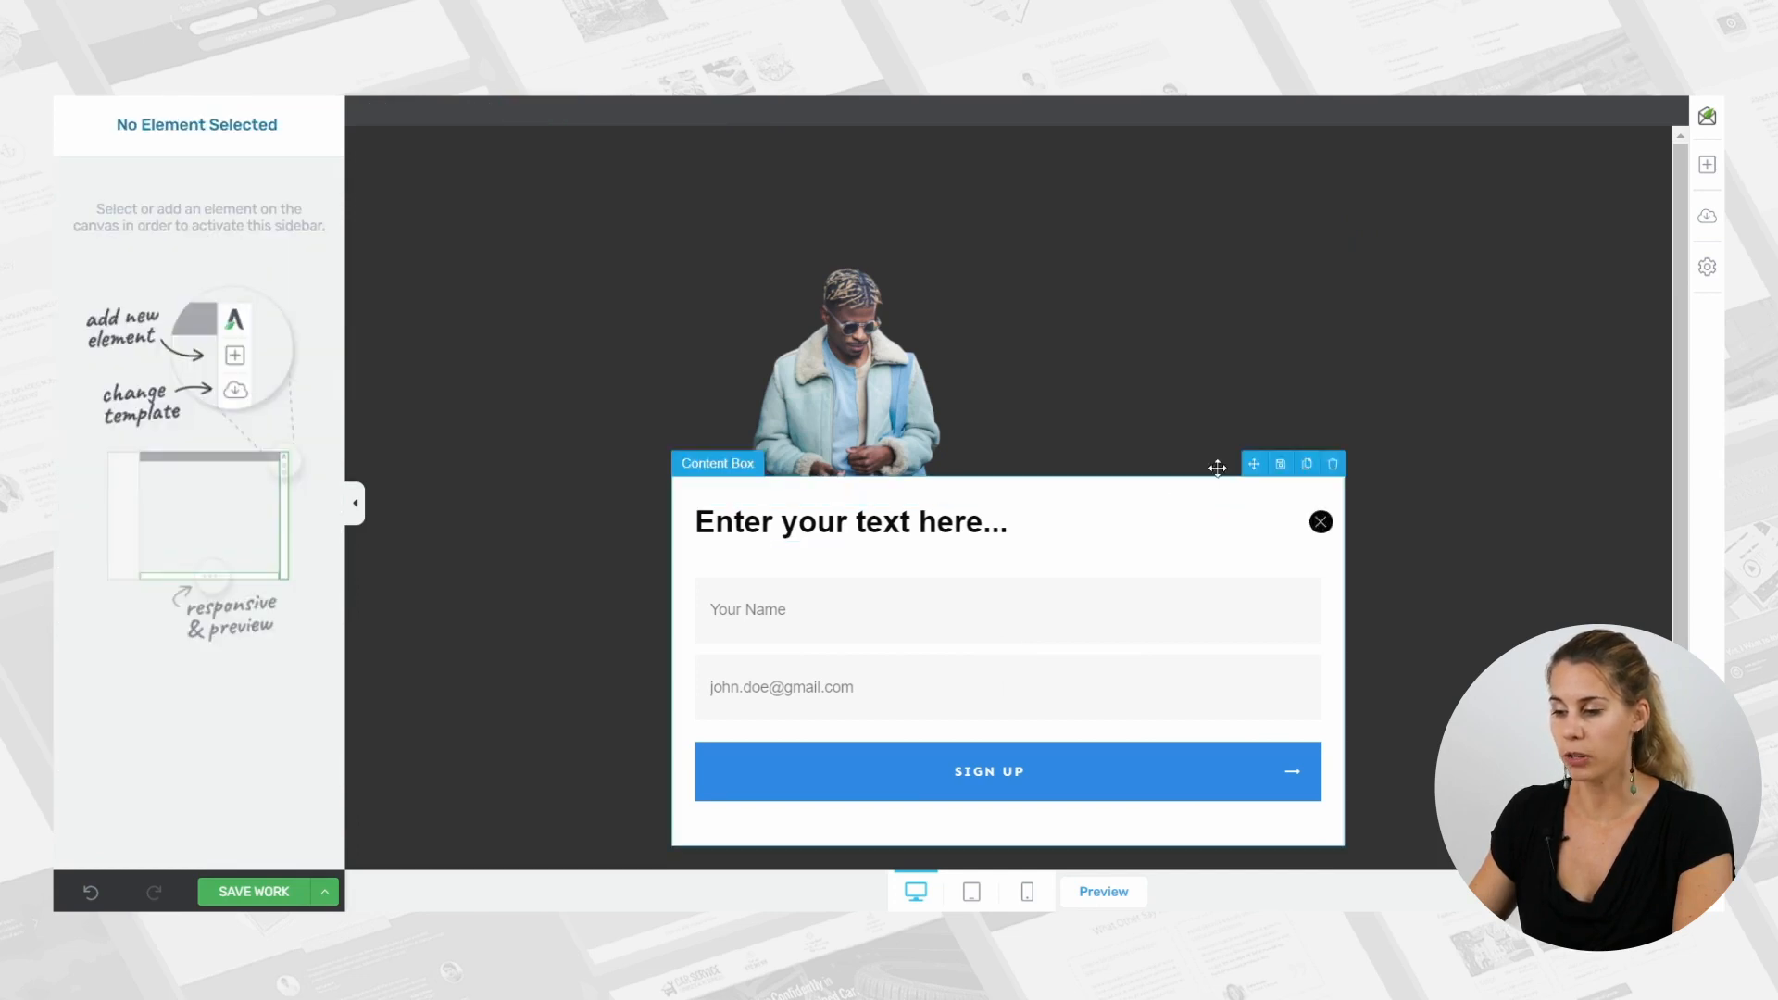
pyautogui.click(1322, 522)
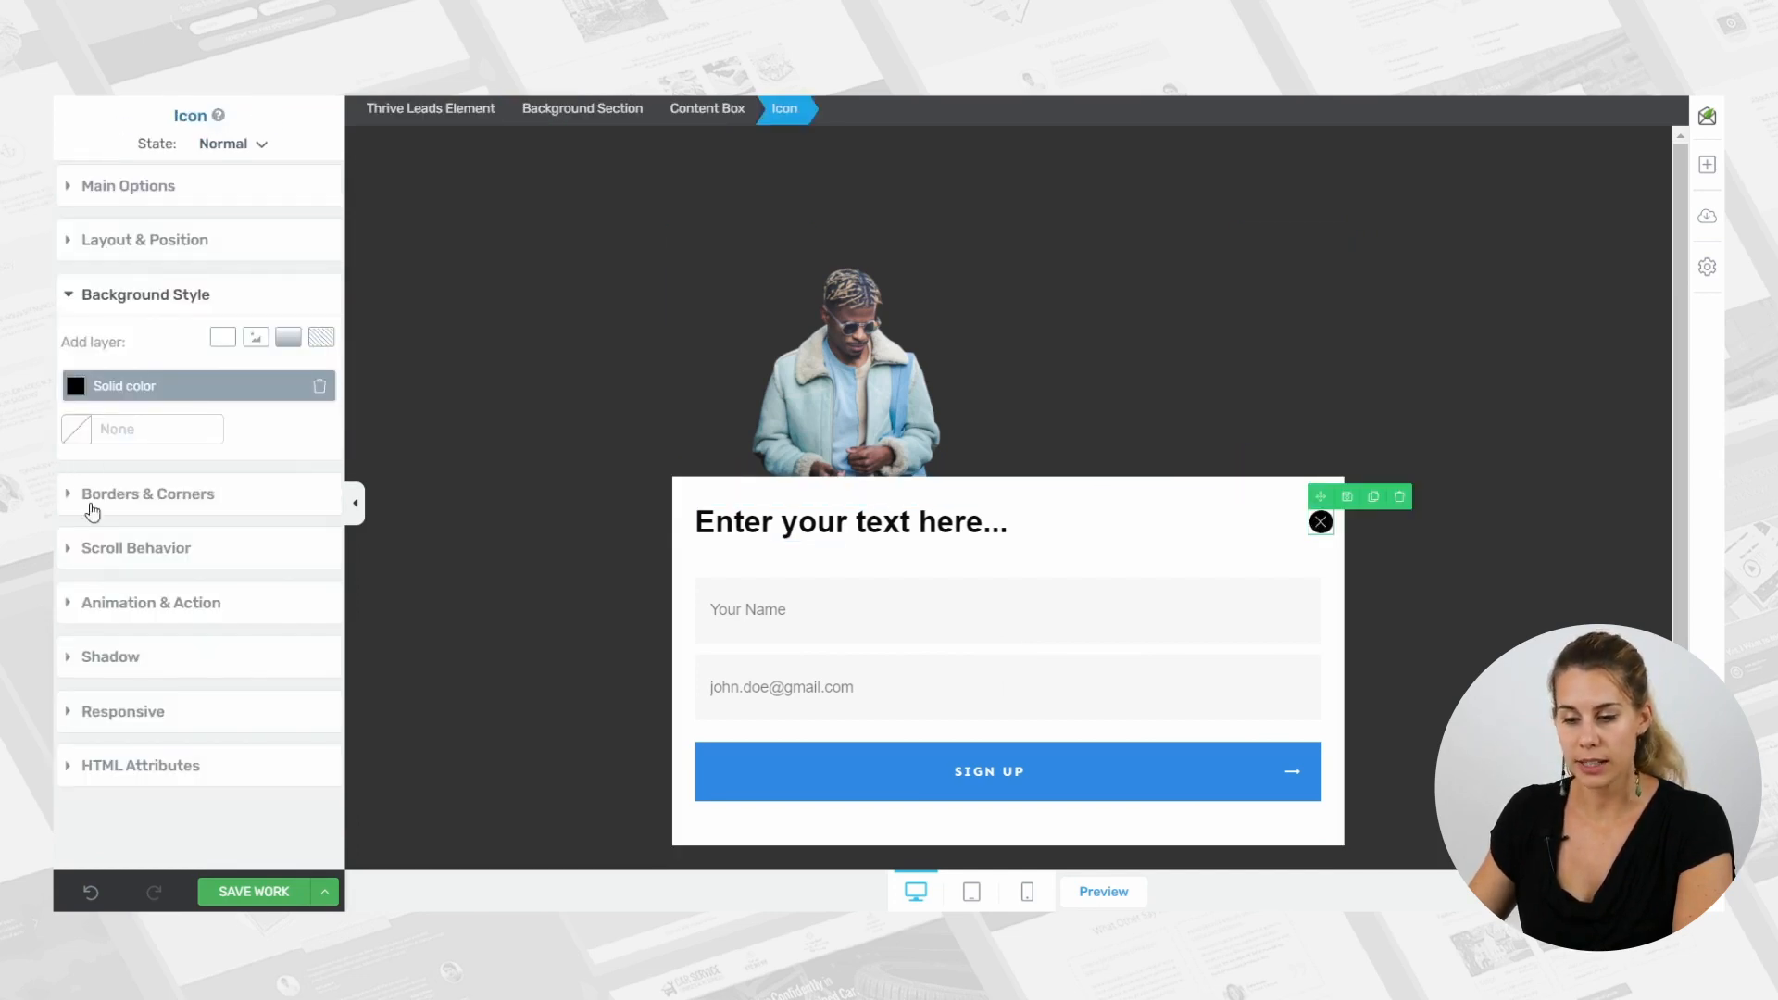
pyautogui.click(139, 240)
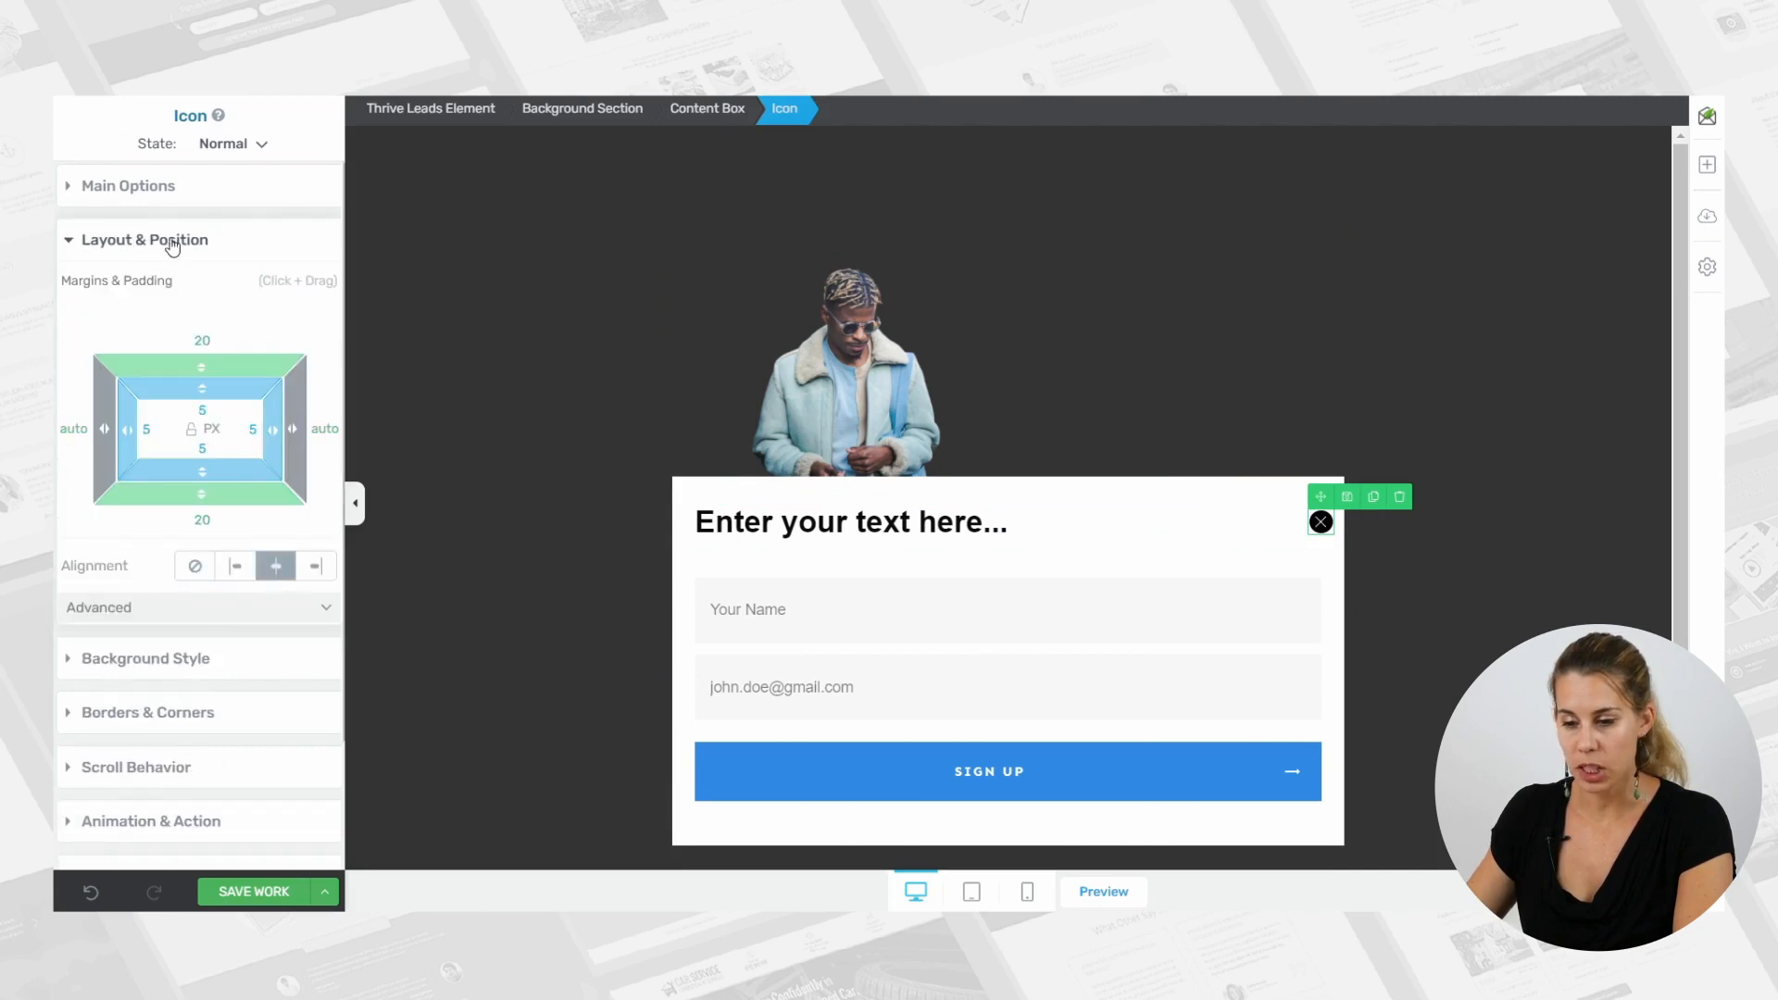
pyautogui.click(218, 608)
pyautogui.scroll(-2, 178, 646)
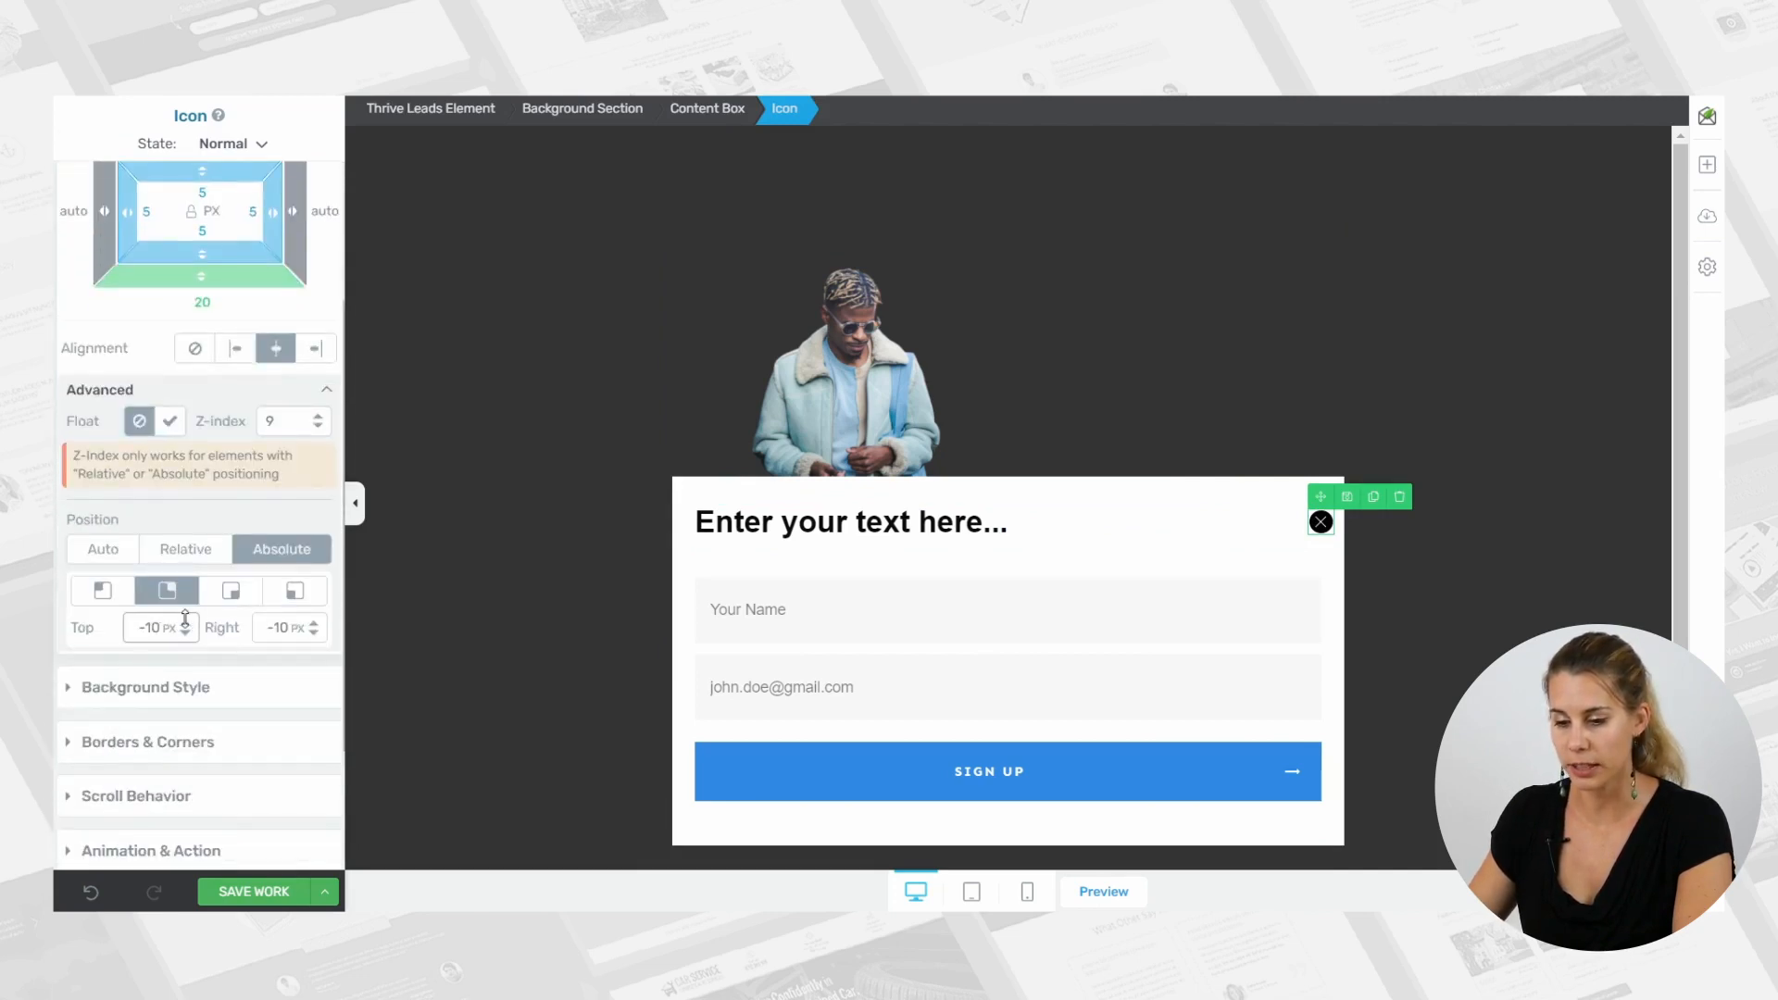
pyautogui.click(170, 599)
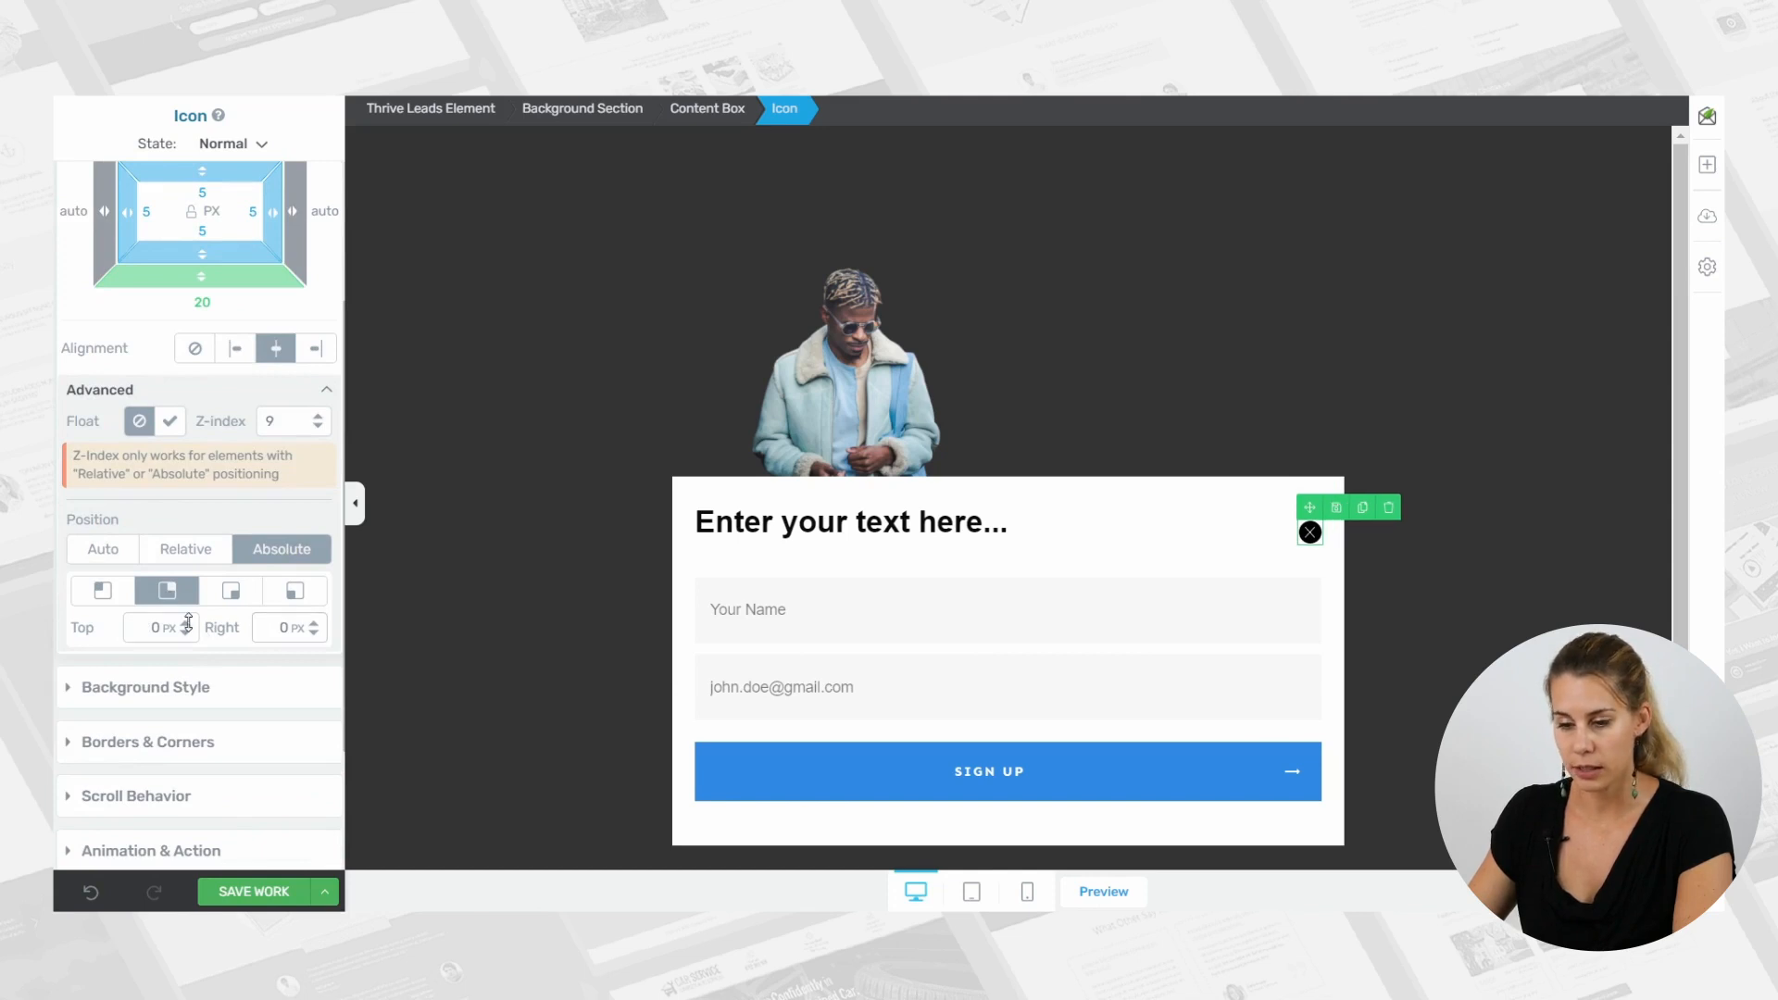
pyautogui.moveTo(186, 628); pyautogui.dragTo(205, 656)
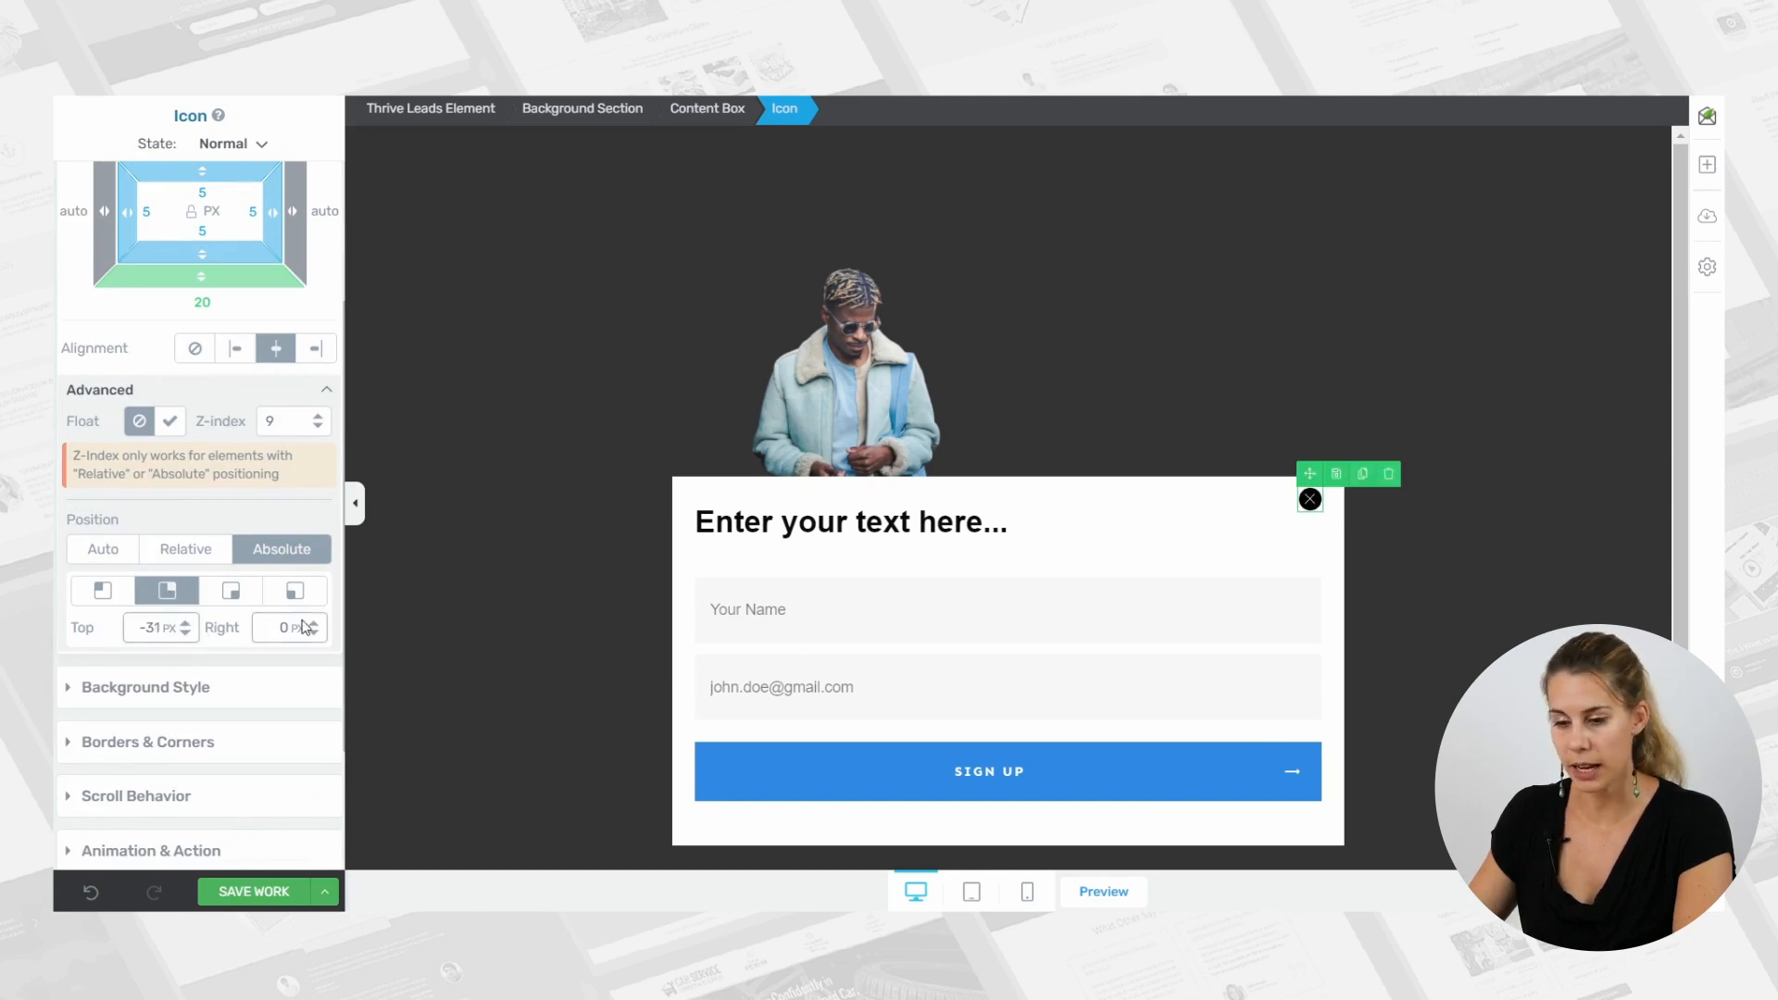
pyautogui.moveTo(316, 622); pyautogui.dragTo(321, 636)
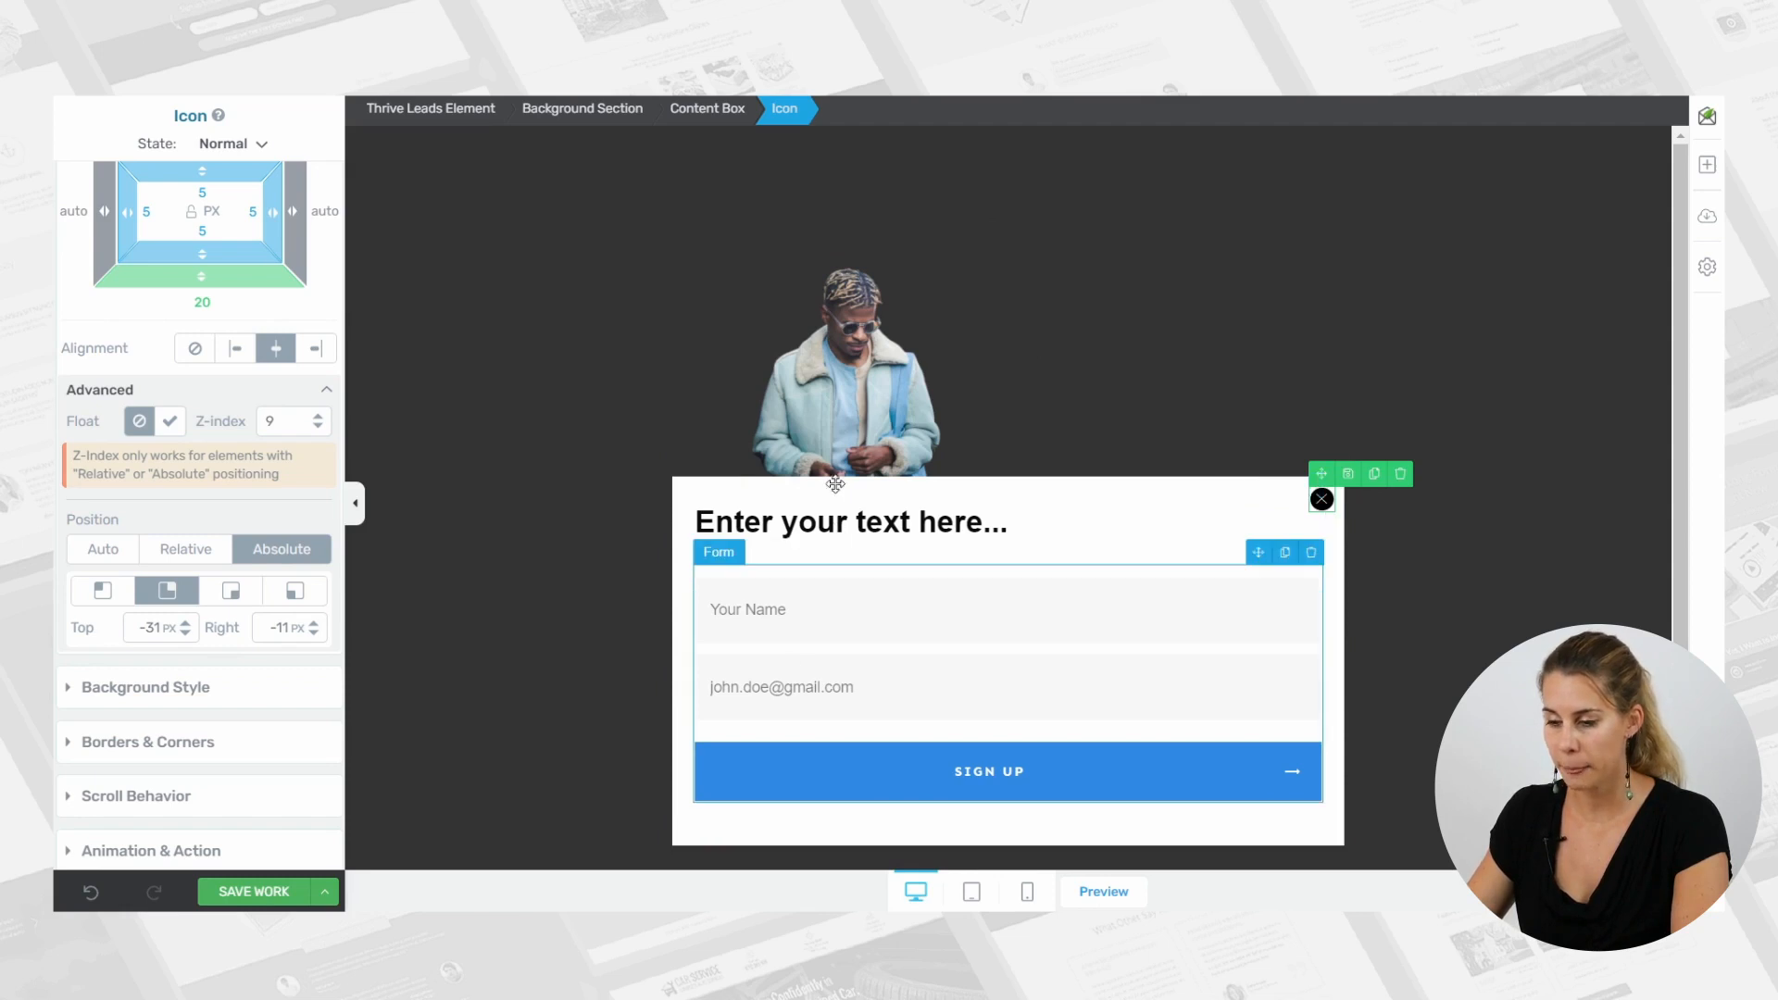
# Replace the placeholder heading in the content box with "Free Guide".
pyautogui.click(835, 529)
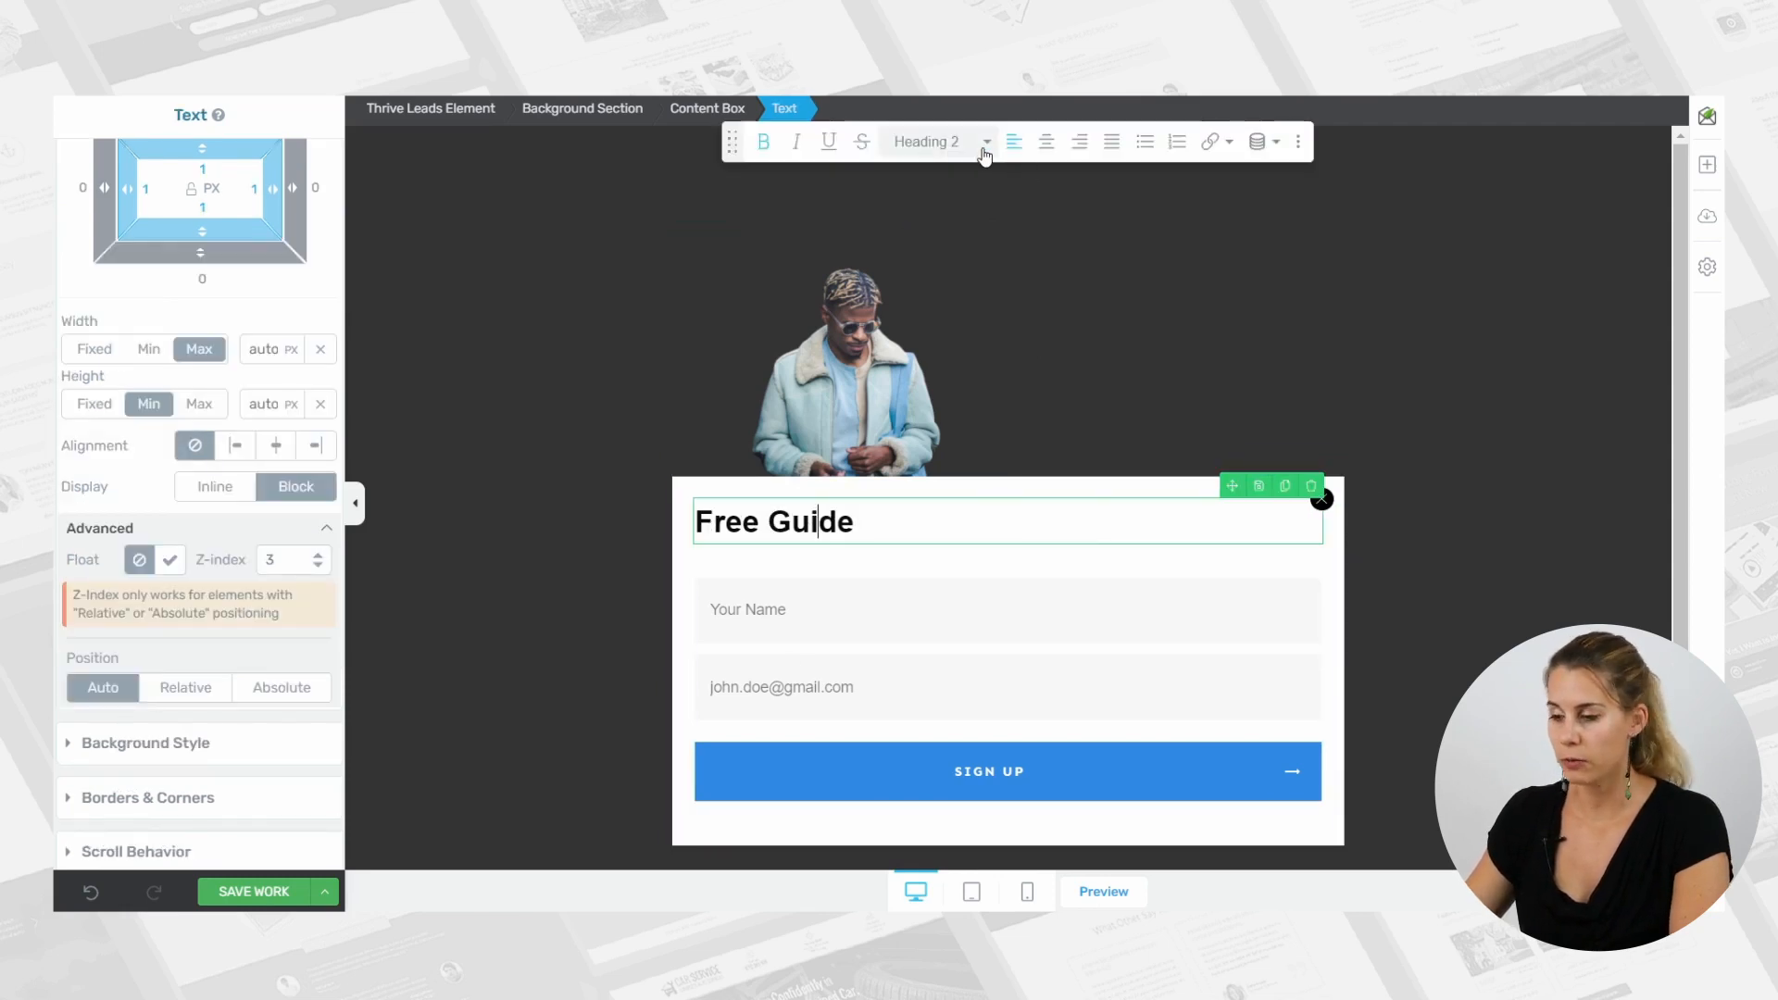
# Format the "Free Guide" text as a centered paragraph in all capitals with 4 px letter spacing.
pyautogui.click(984, 146)
pyautogui.click(994, 233)
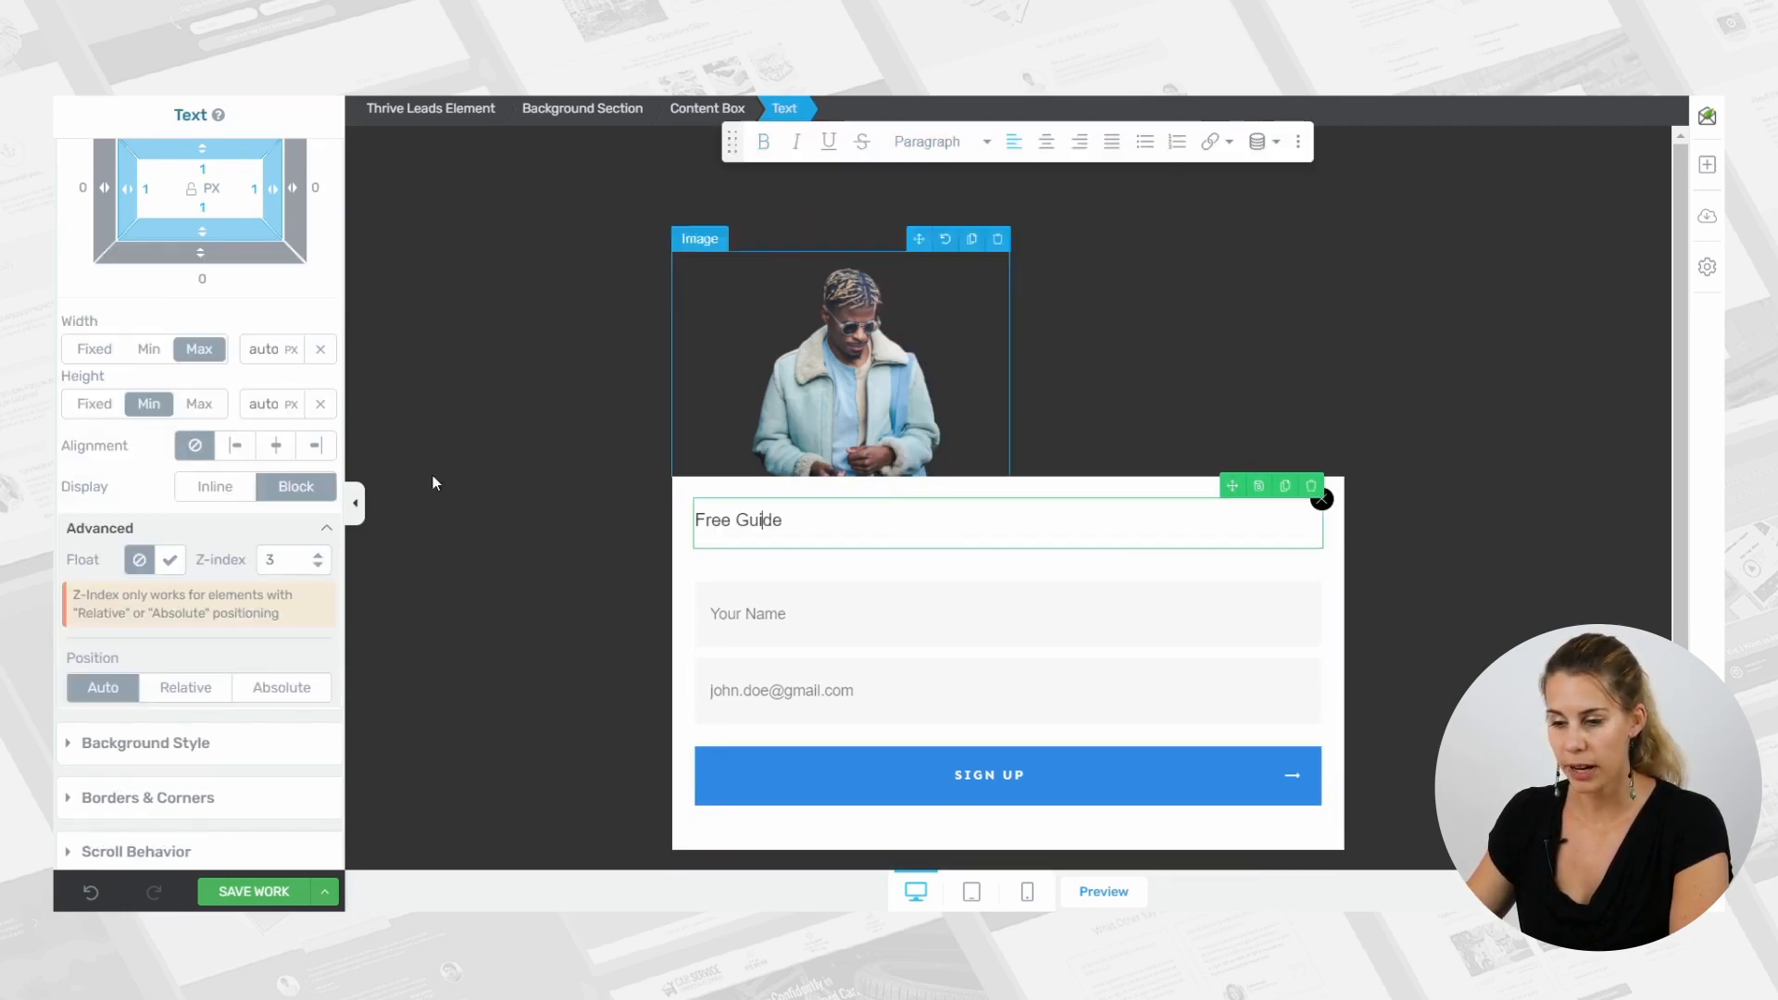
pyautogui.scroll(4, 174, 335)
pyautogui.click(137, 176)
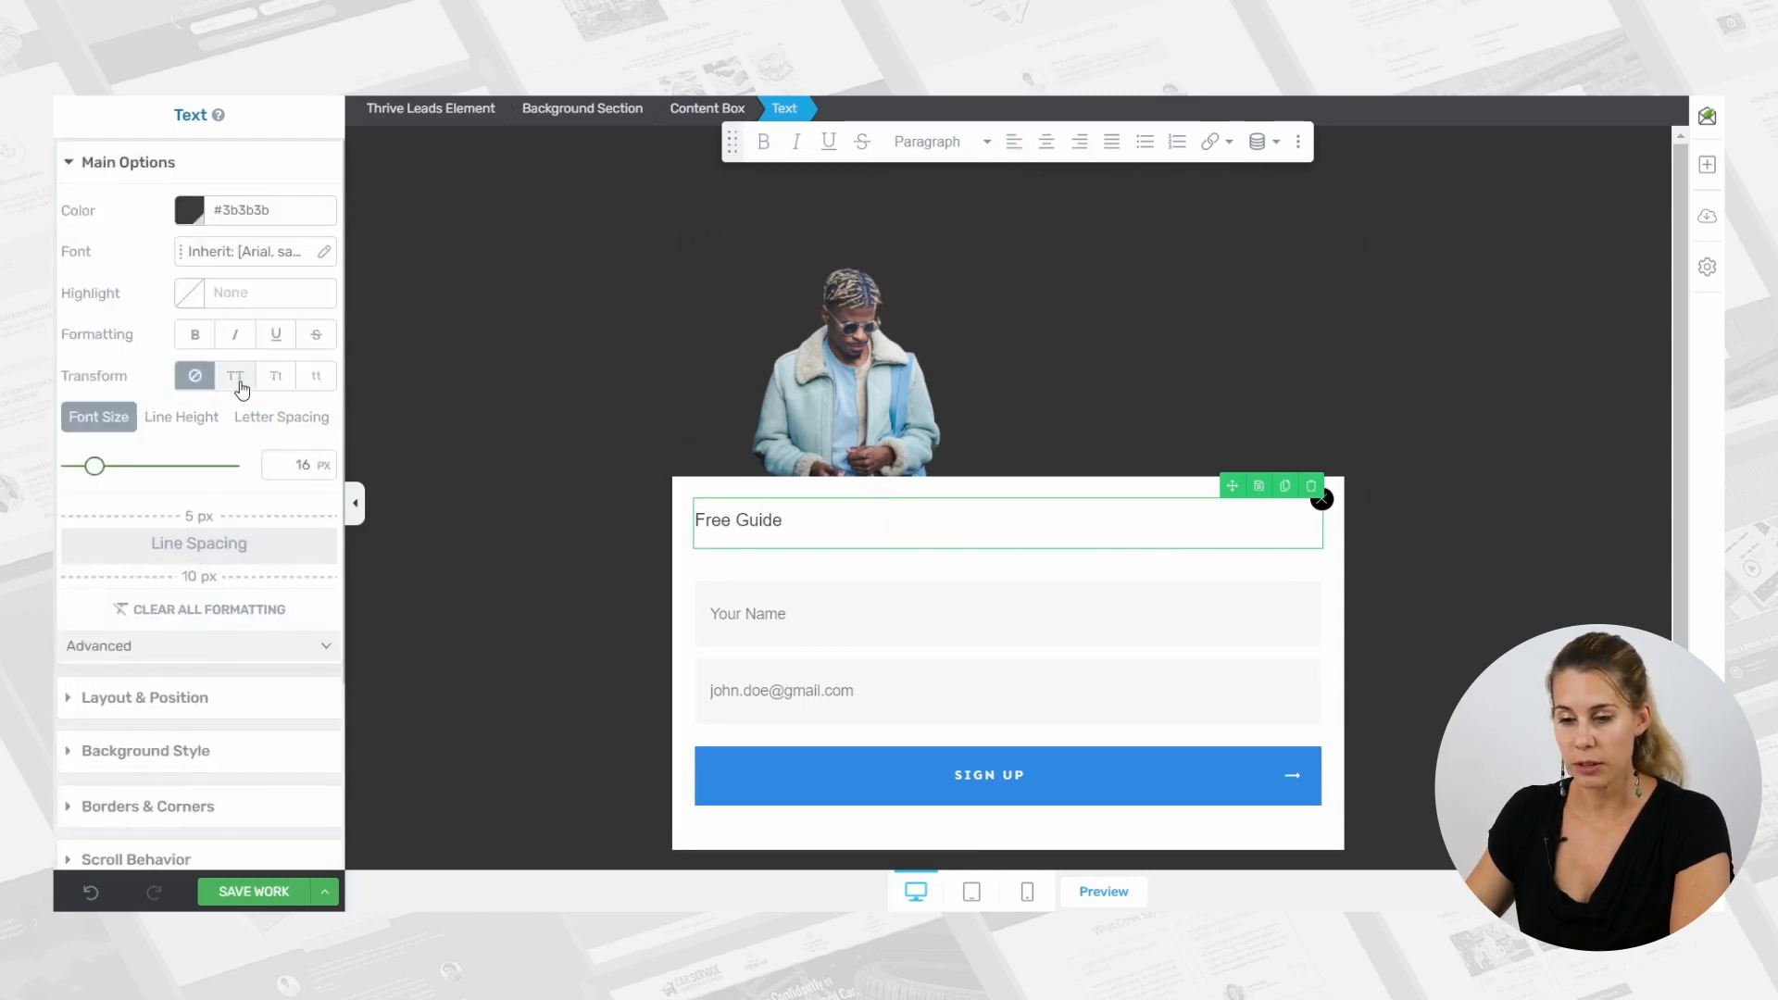
pyautogui.click(237, 377)
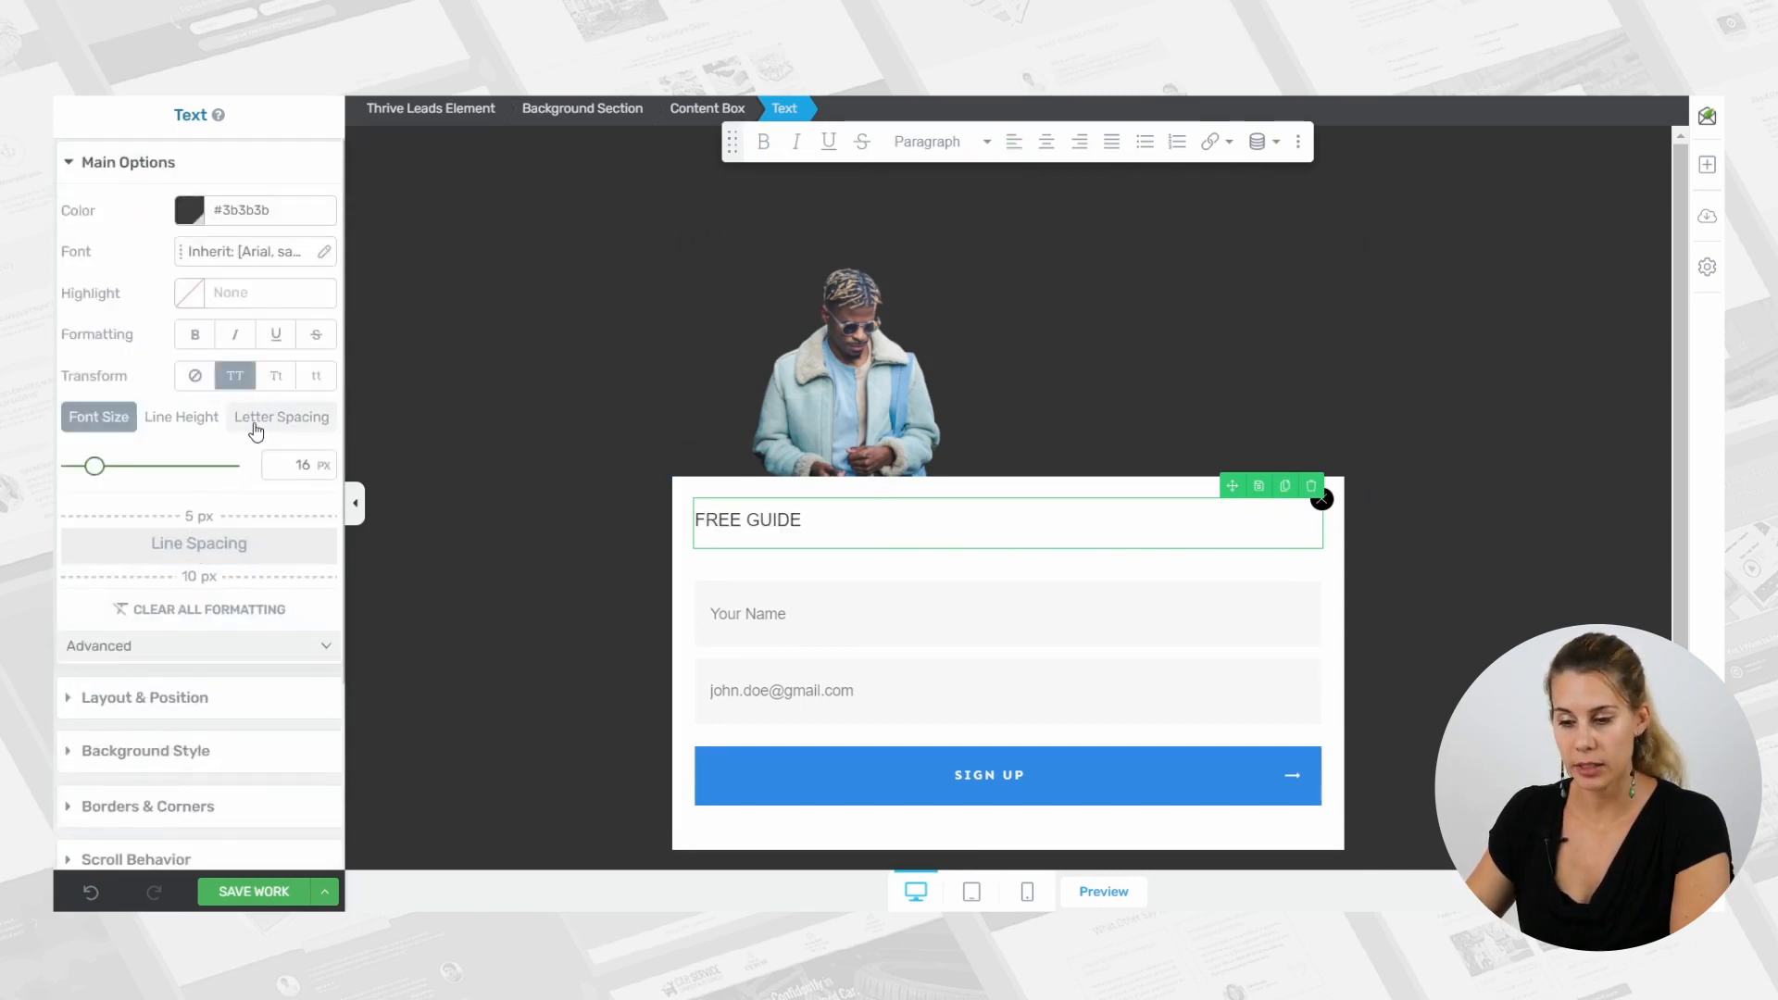
pyautogui.click(280, 418)
pyautogui.moveTo(75, 476); pyautogui.dragTo(79, 476)
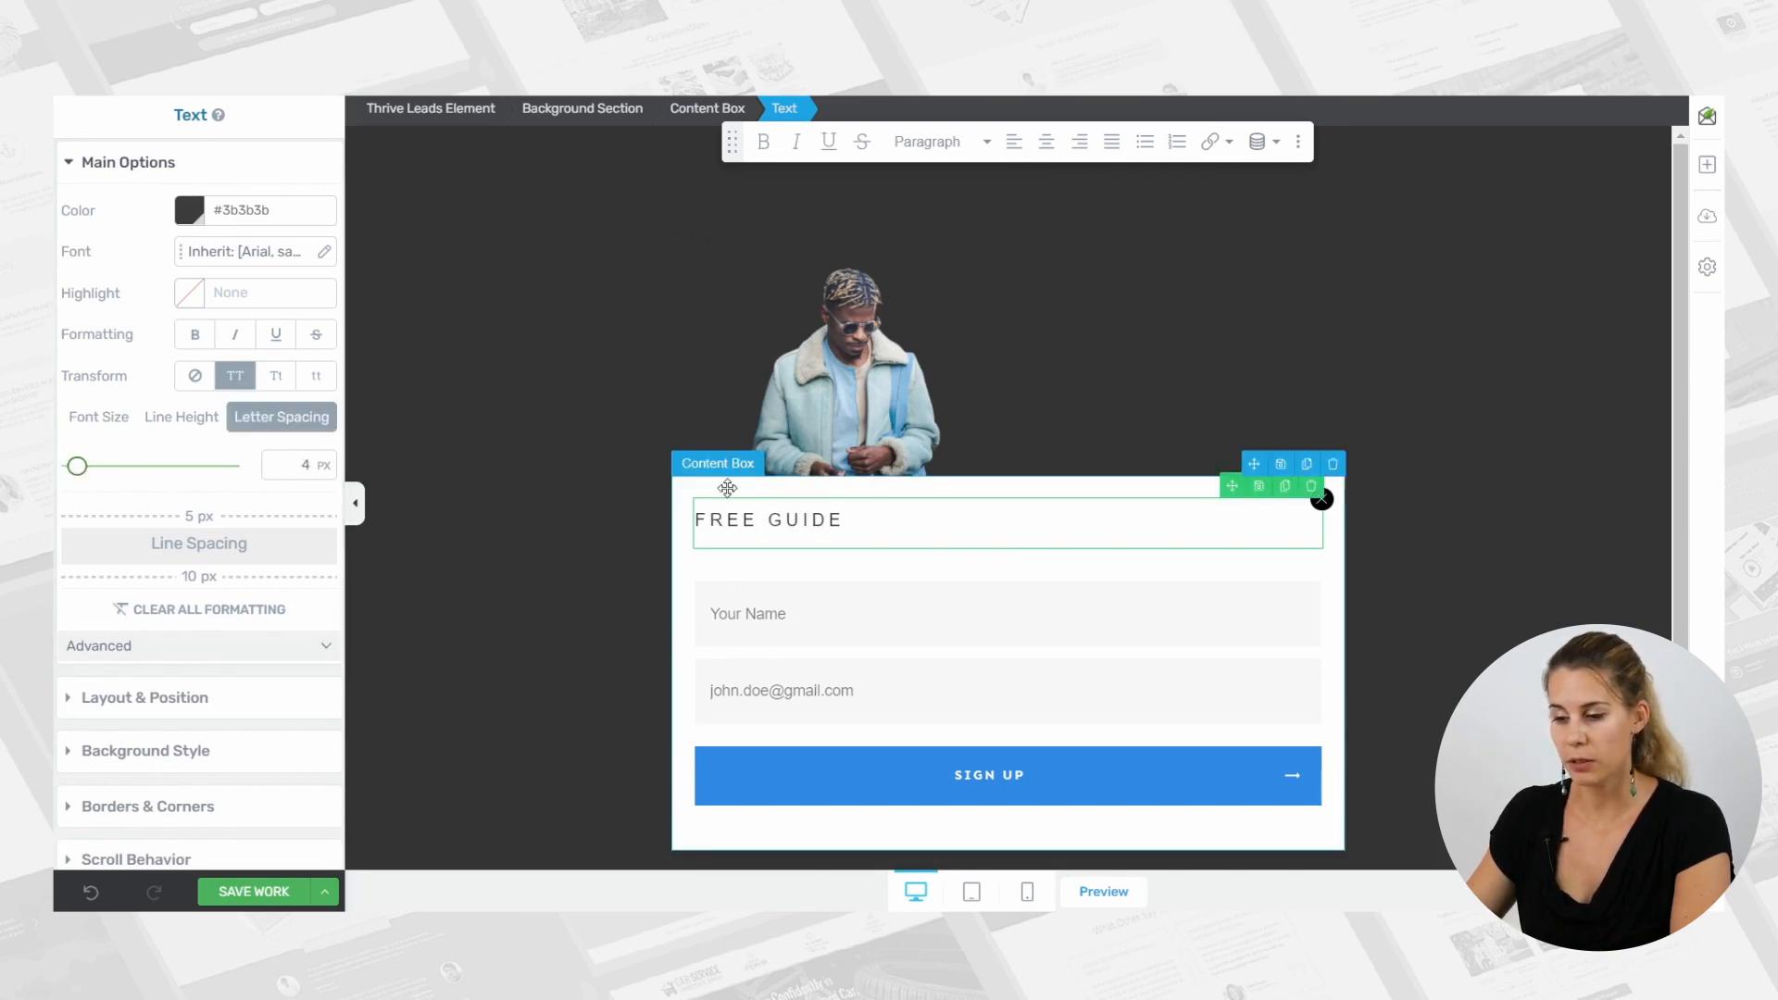
pyautogui.click(1047, 142)
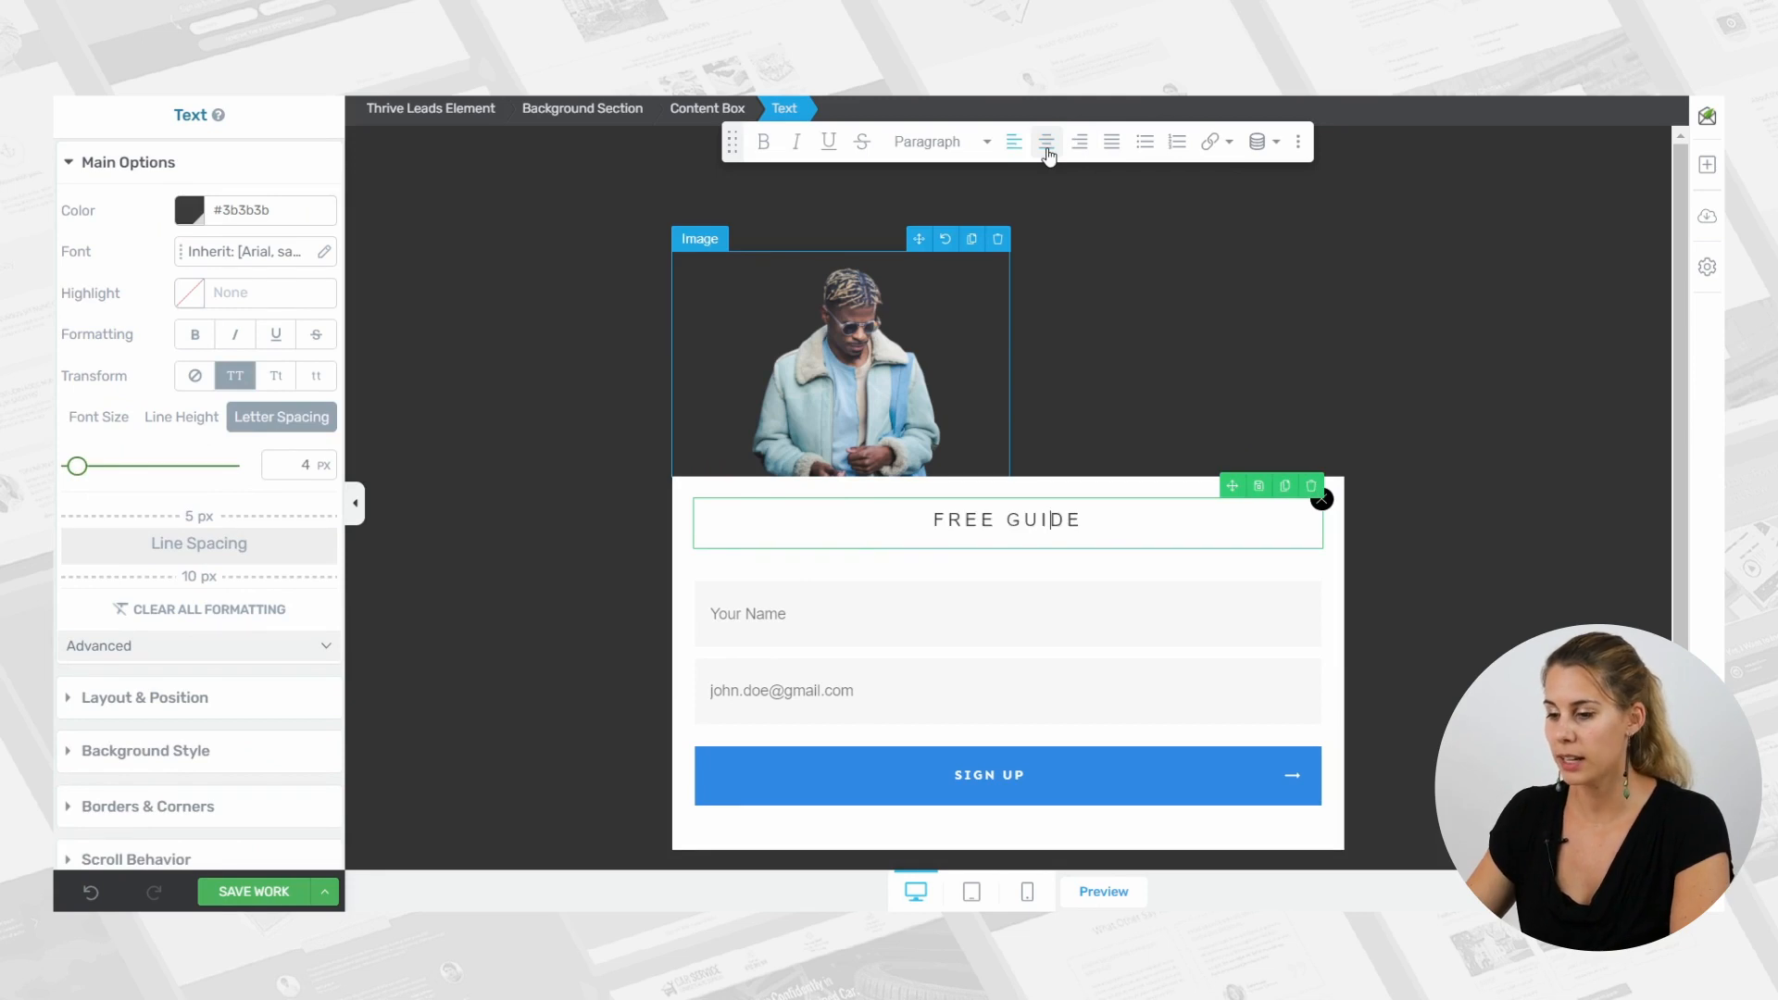
# Add a text element directly below the "Free Guide" line and format it as Heading 2.
pyautogui.click(1708, 165)
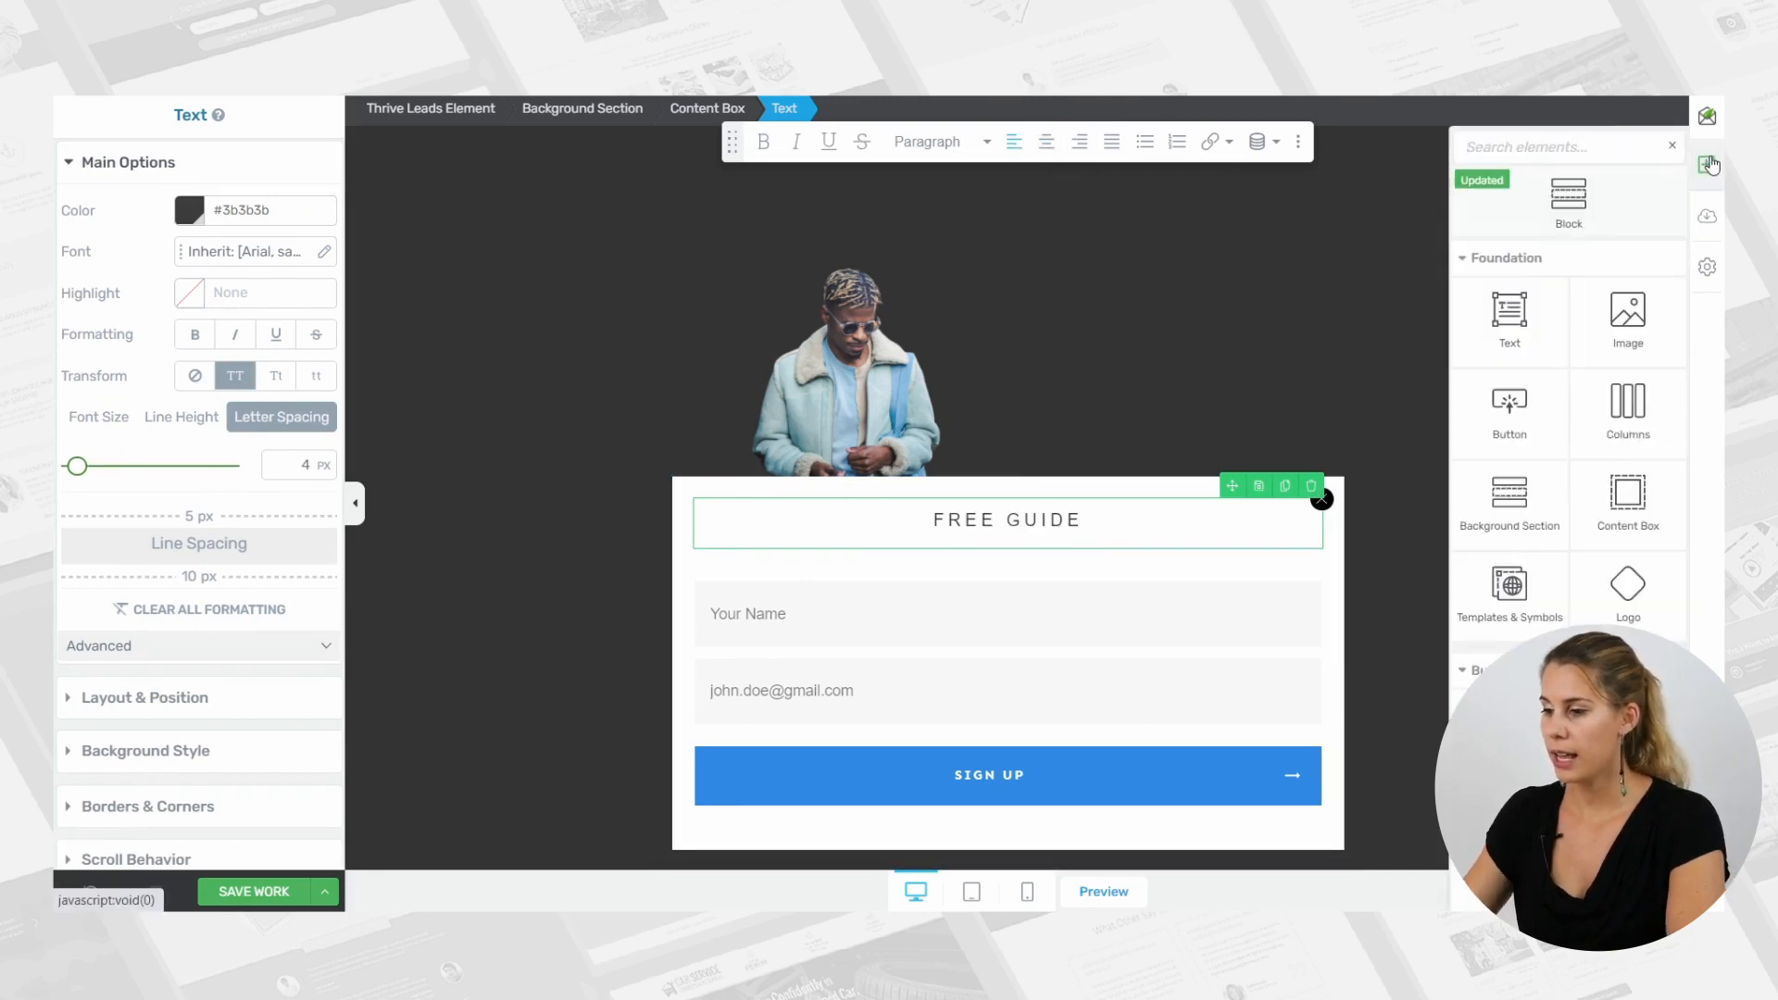
pyautogui.write('te')
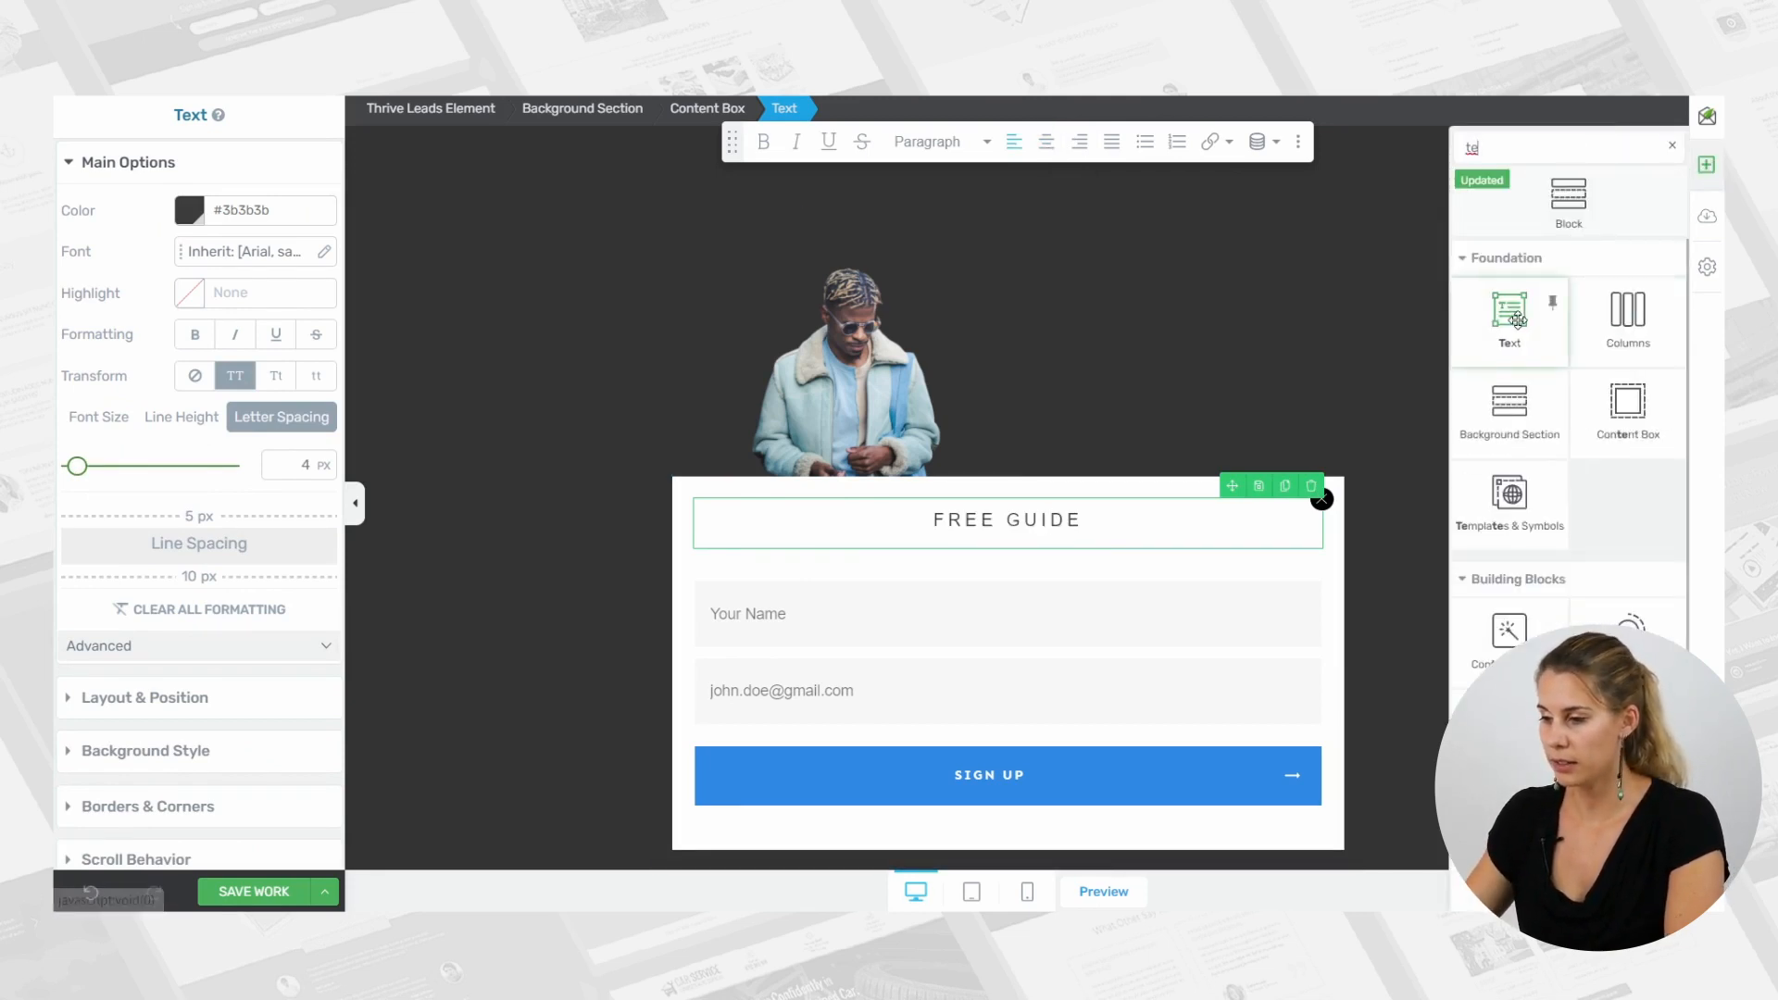
pyautogui.moveTo(1510, 315); pyautogui.dragTo(1080, 537)
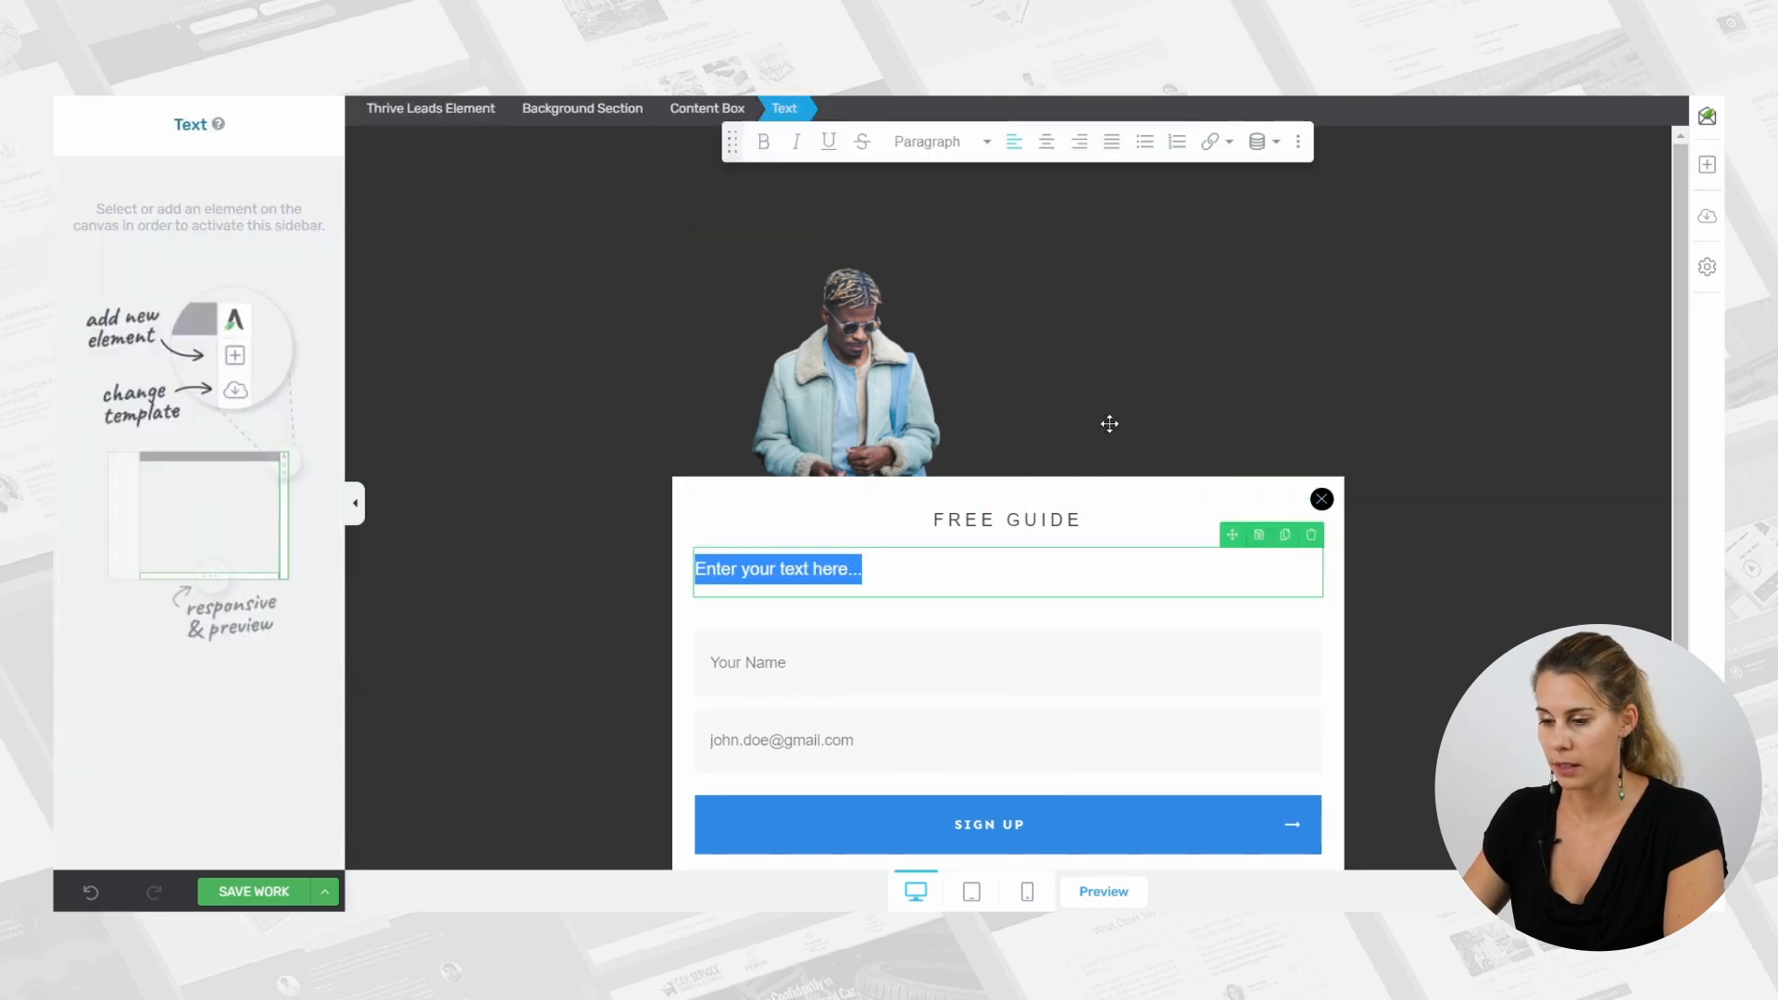
pyautogui.click(927, 141)
pyautogui.click(968, 339)
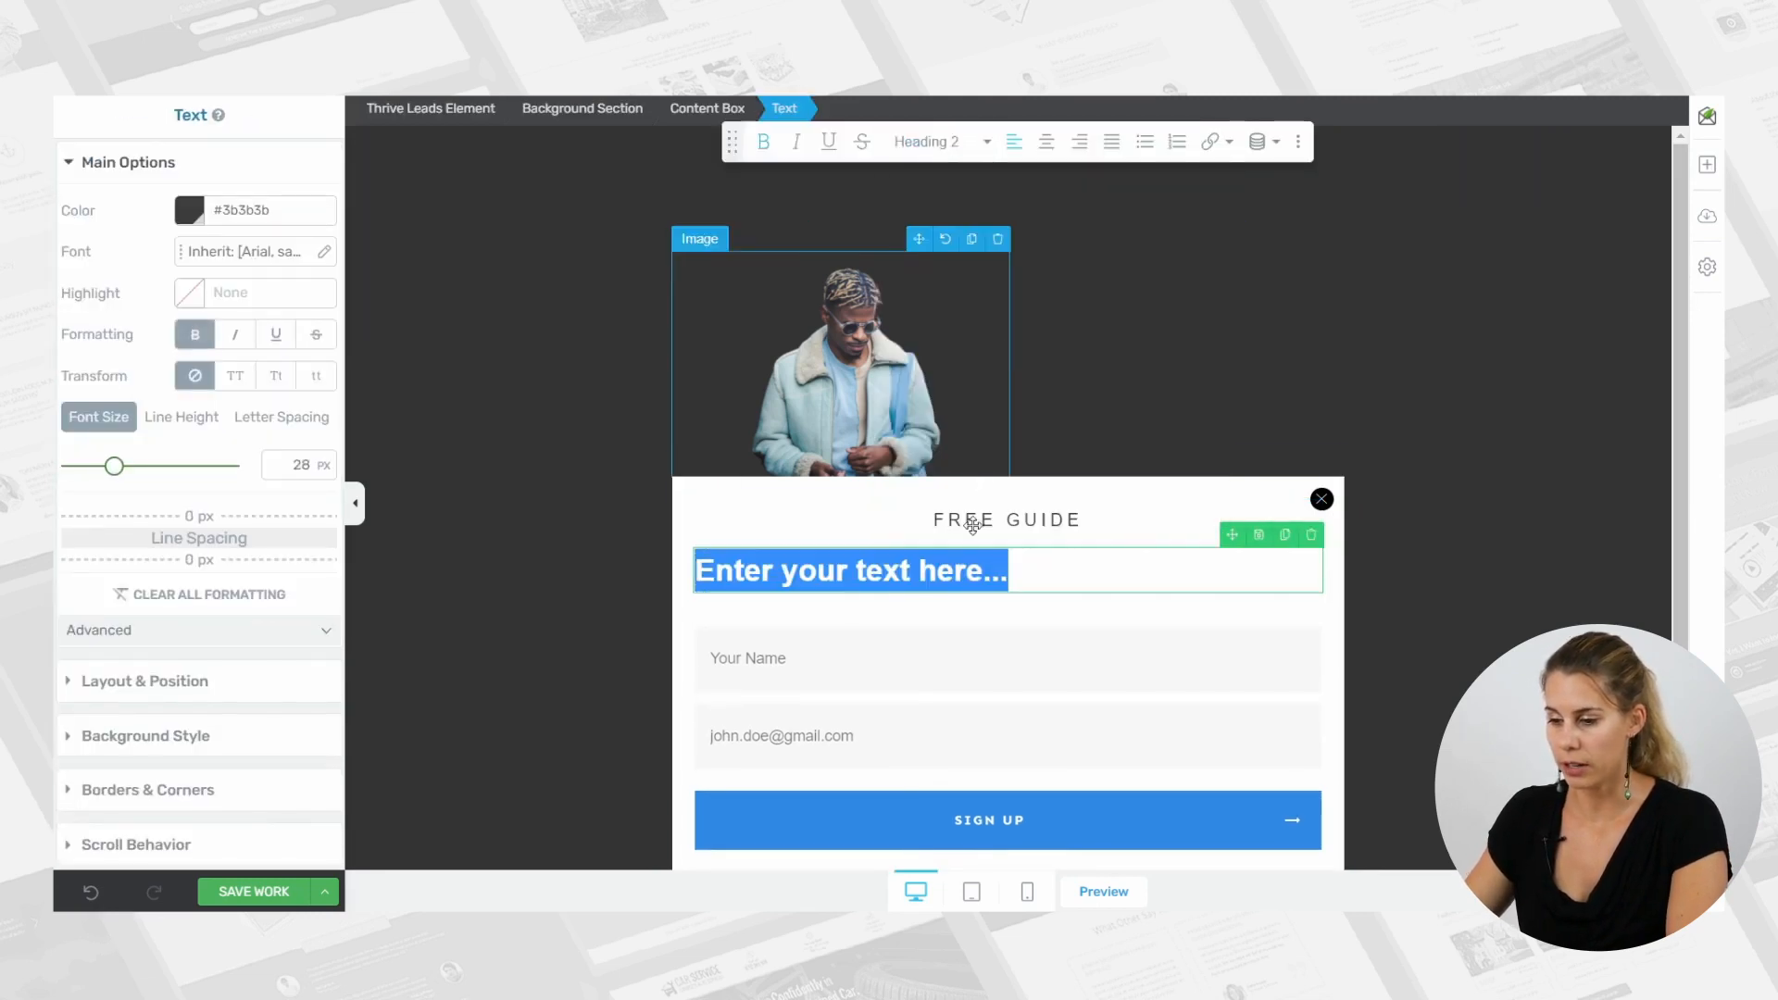
# Replace the new heading's placeholder with "Create a Lookbook That Will Get You High Paid Photoshoots Without Spending a Fortune" and center it.
pyautogui.click(1033, 566)
pyautogui.hotkey('ctrl', 'a')
pyautogui.write('Create a Lookbook That Will Get You High Paid Photoshoots Without Spending a Fortune')
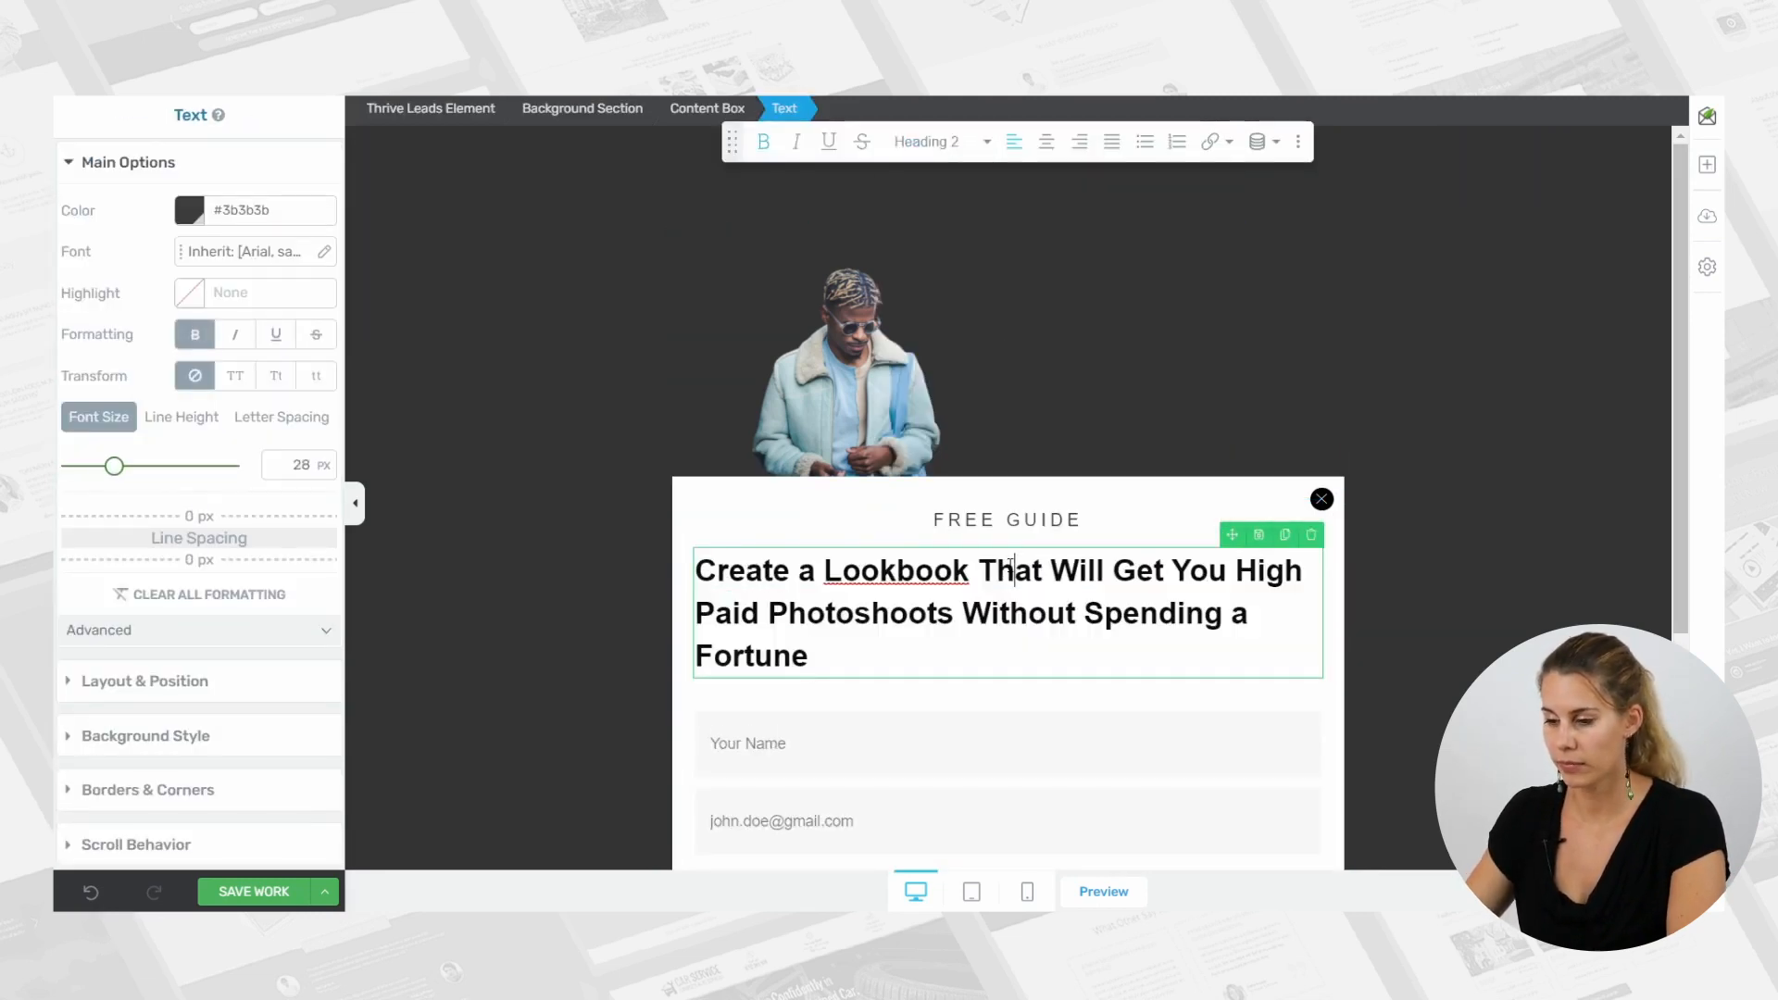
pyautogui.click(1046, 142)
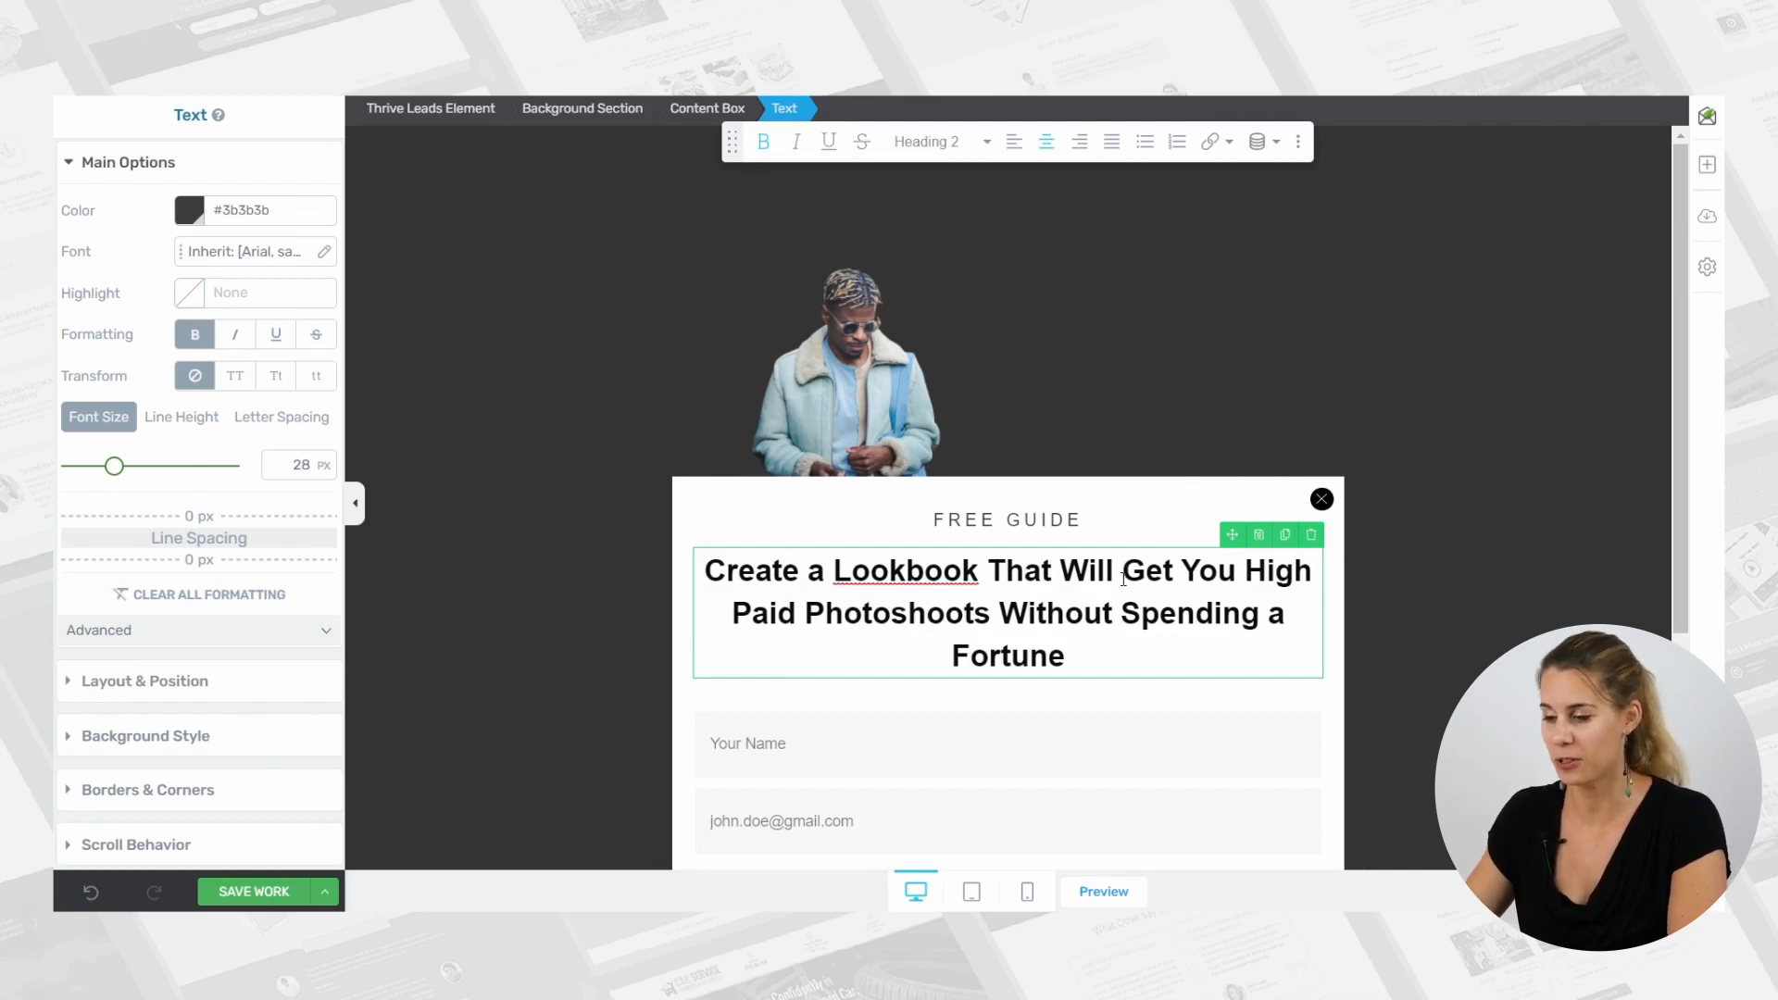
# Color the words "Get You High Paid Photoshoots" in the headline with the saved dark red Totem Pole, #8f0606.
pyautogui.moveTo(1121, 570); pyautogui.dragTo(988, 609)
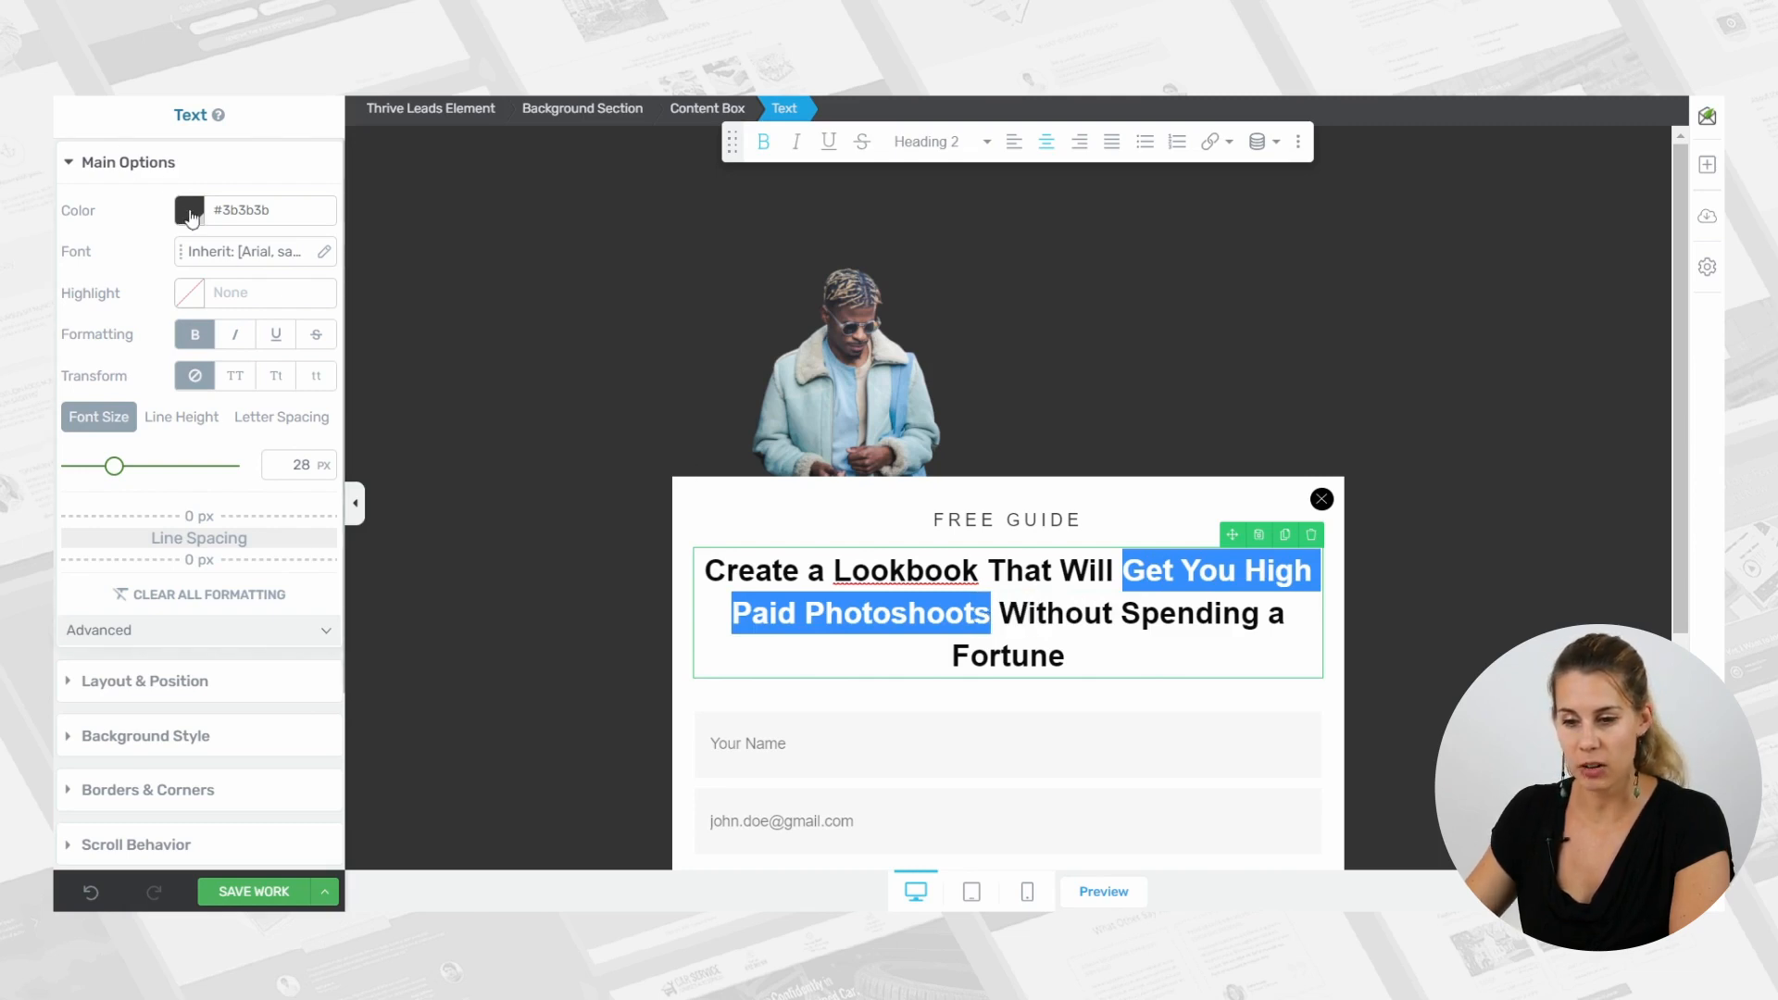
pyautogui.click(192, 214)
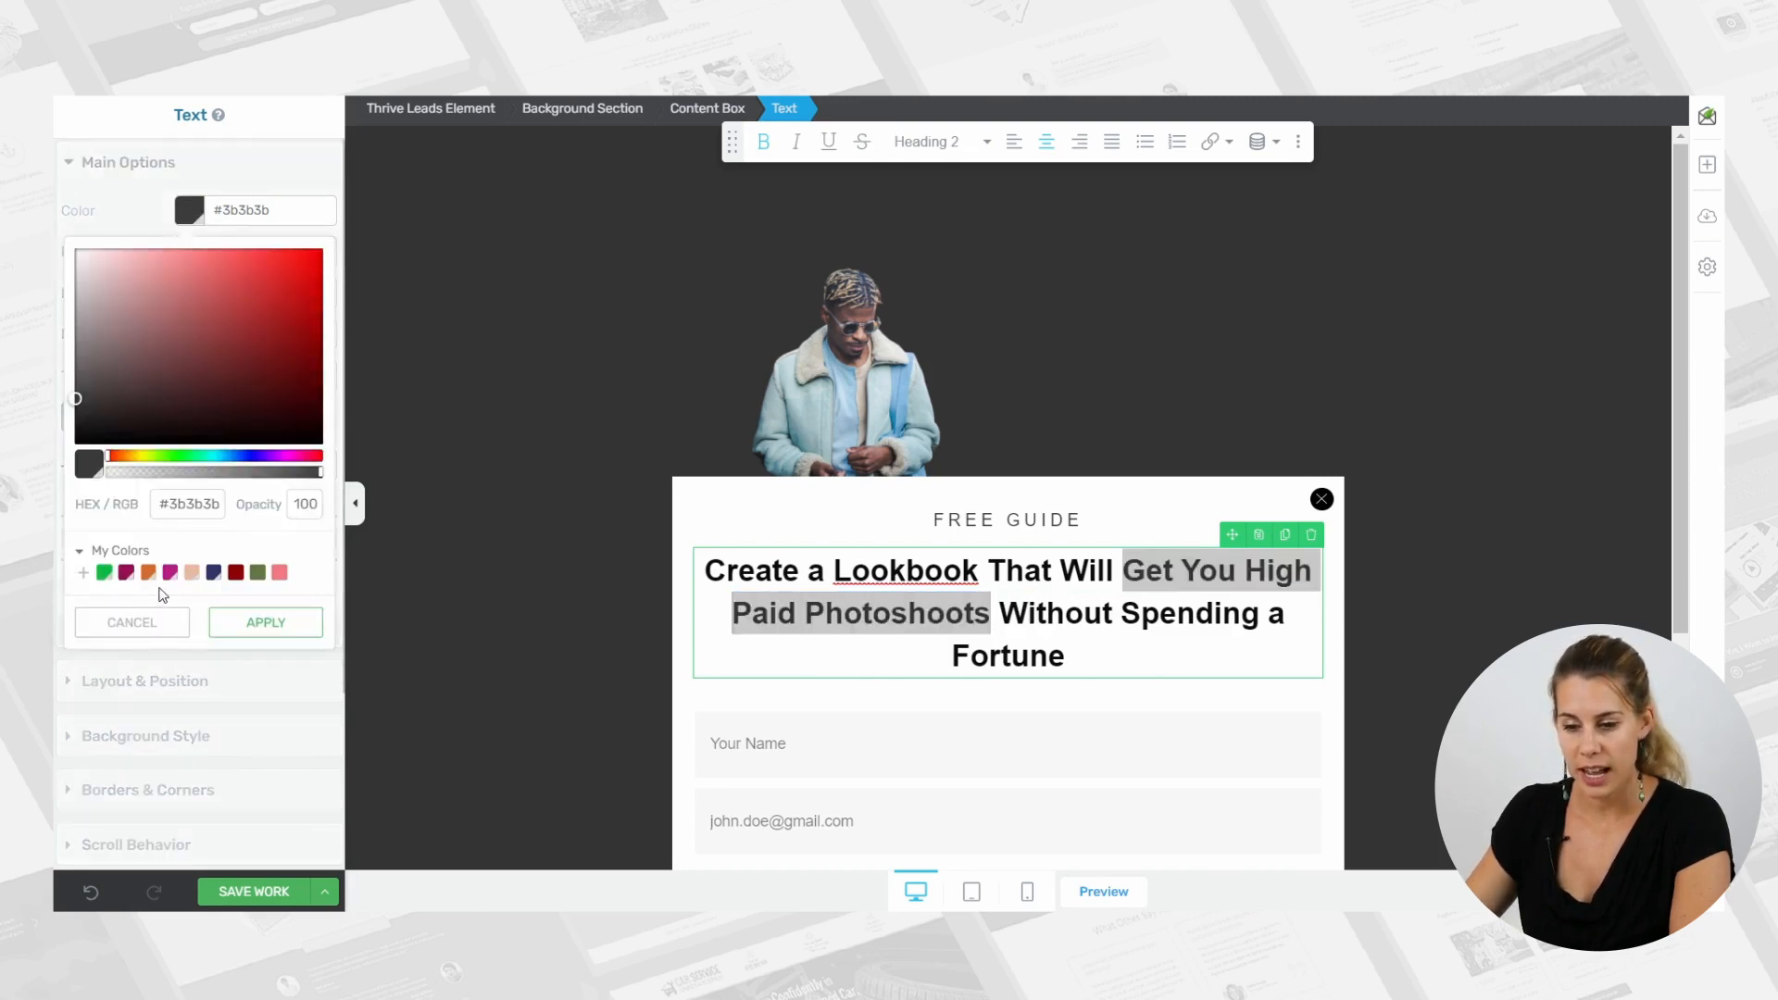
pyautogui.click(235, 573)
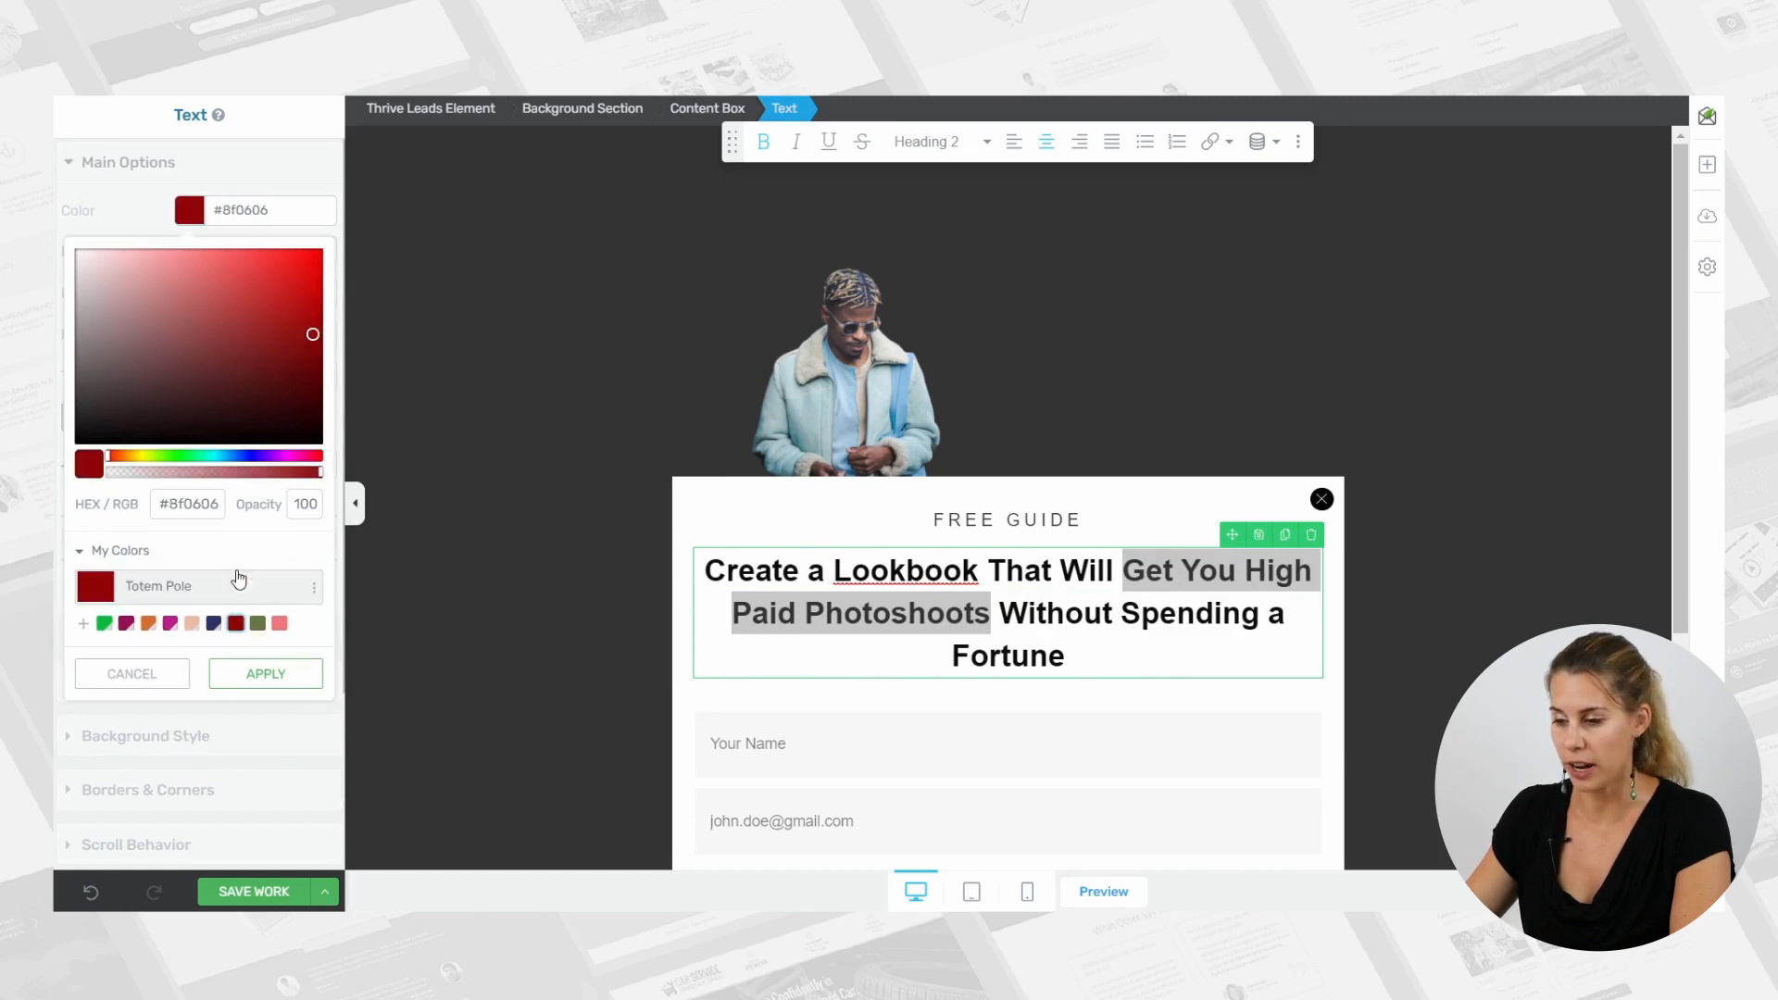
pyautogui.click(259, 675)
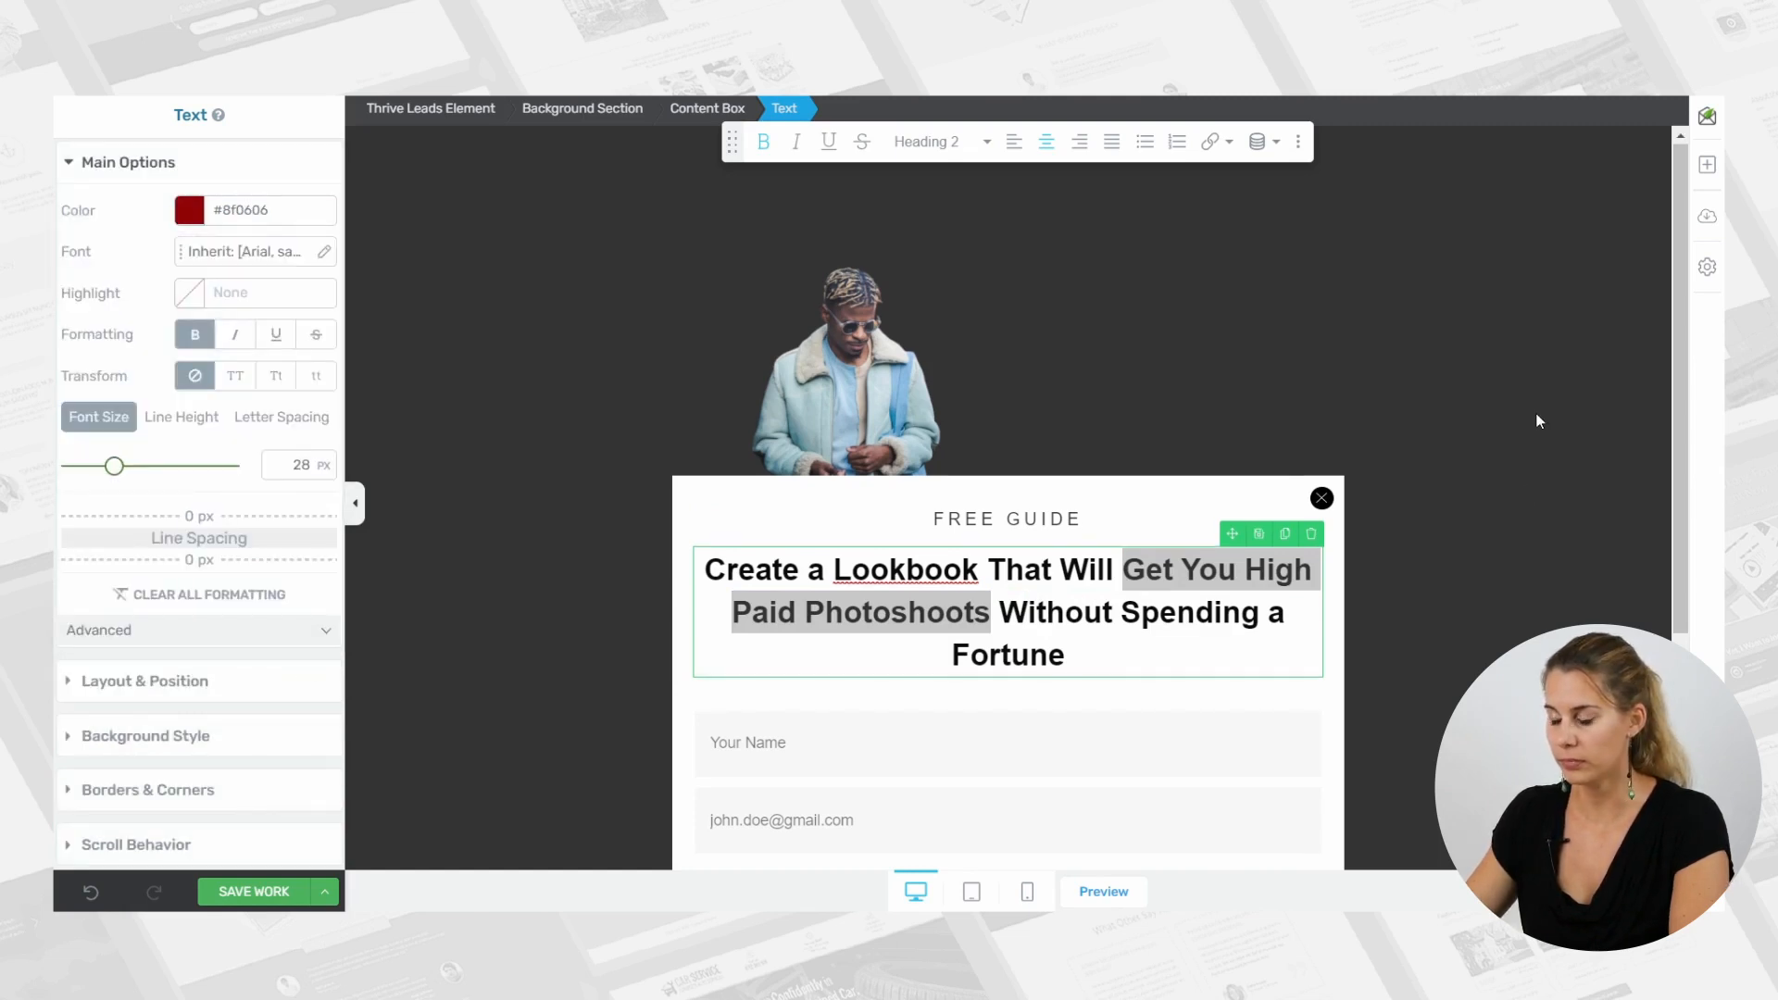
pyautogui.scroll(-3, 1463, 419)
pyautogui.click(1196, 444)
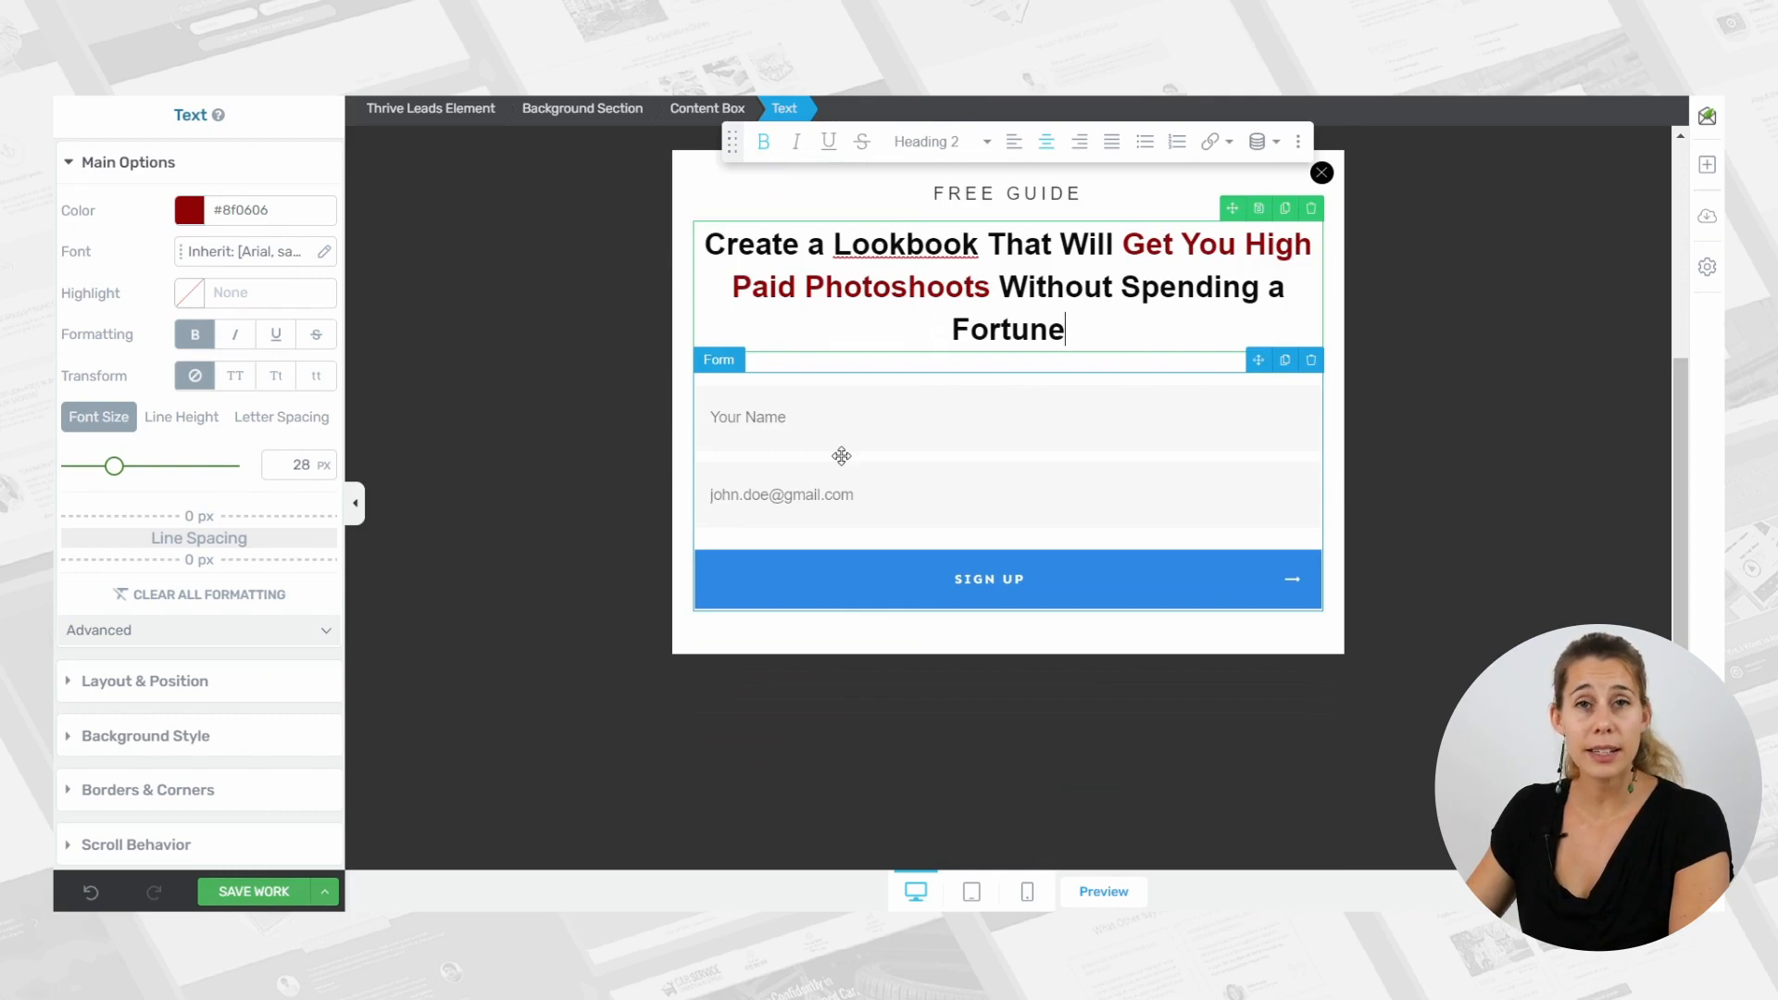
# Change the opt-in form's color to the saved dark red used for the highlighted headline words.
pyautogui.click(841, 455)
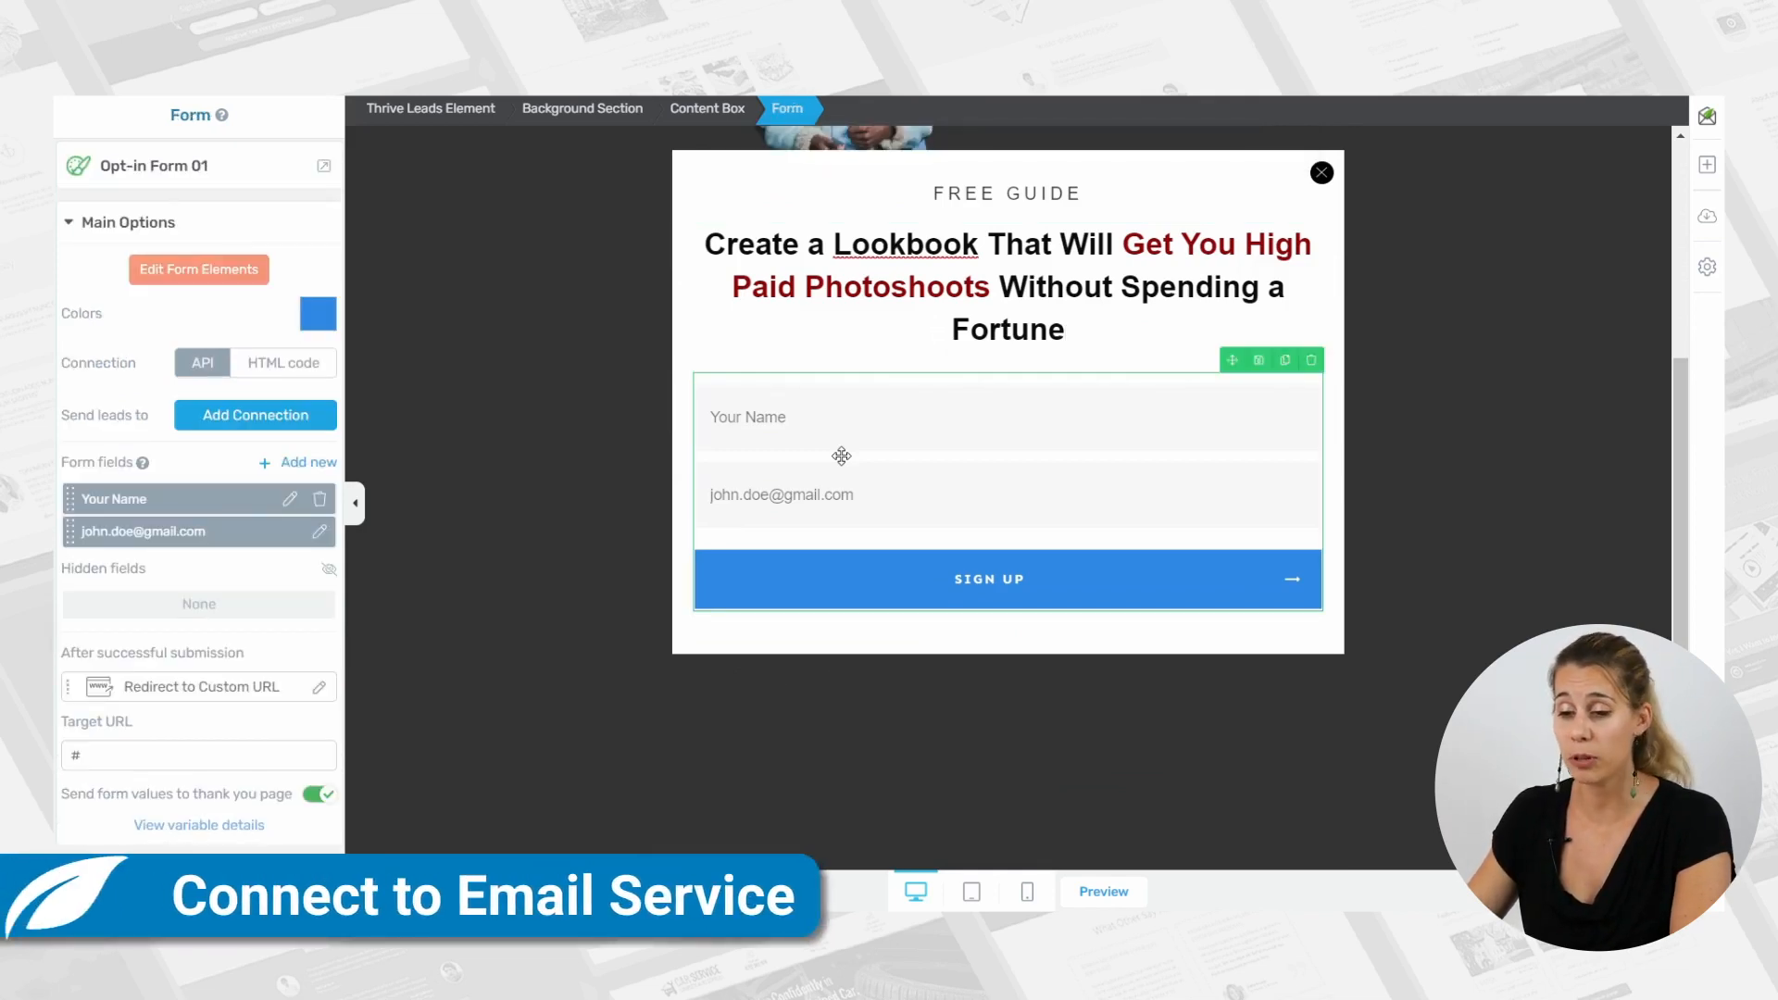
pyautogui.click(319, 313)
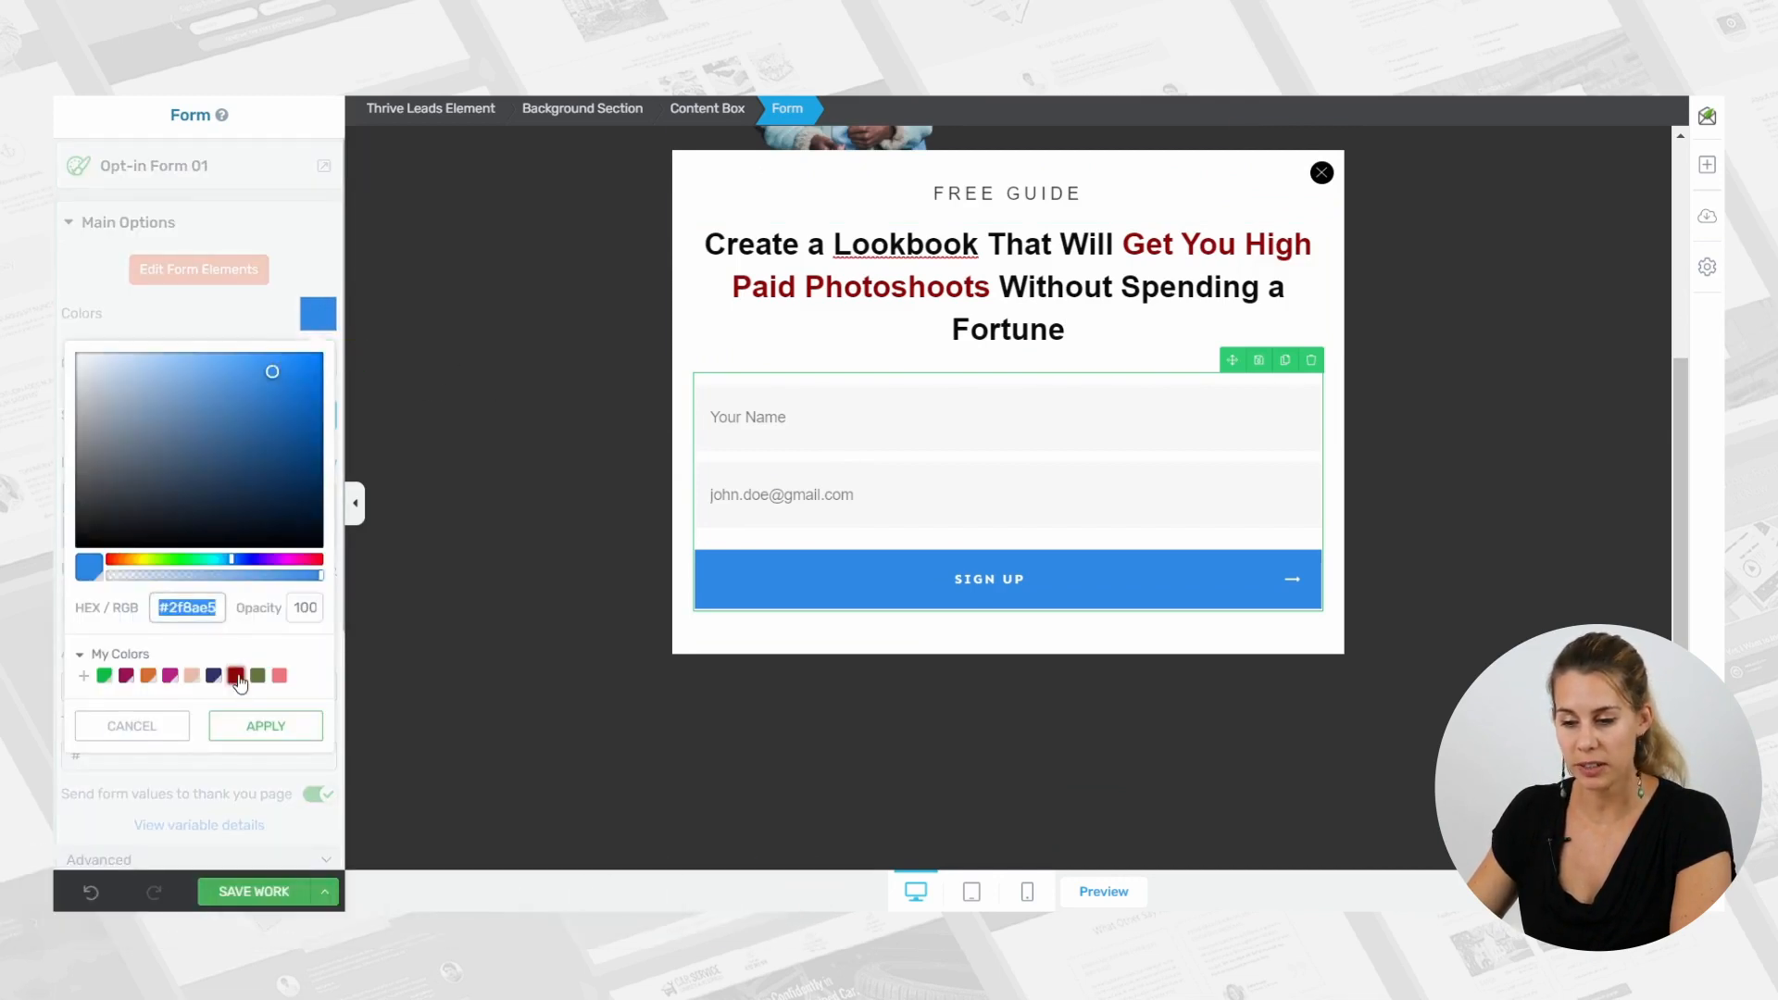
pyautogui.click(236, 727)
pyautogui.click(265, 777)
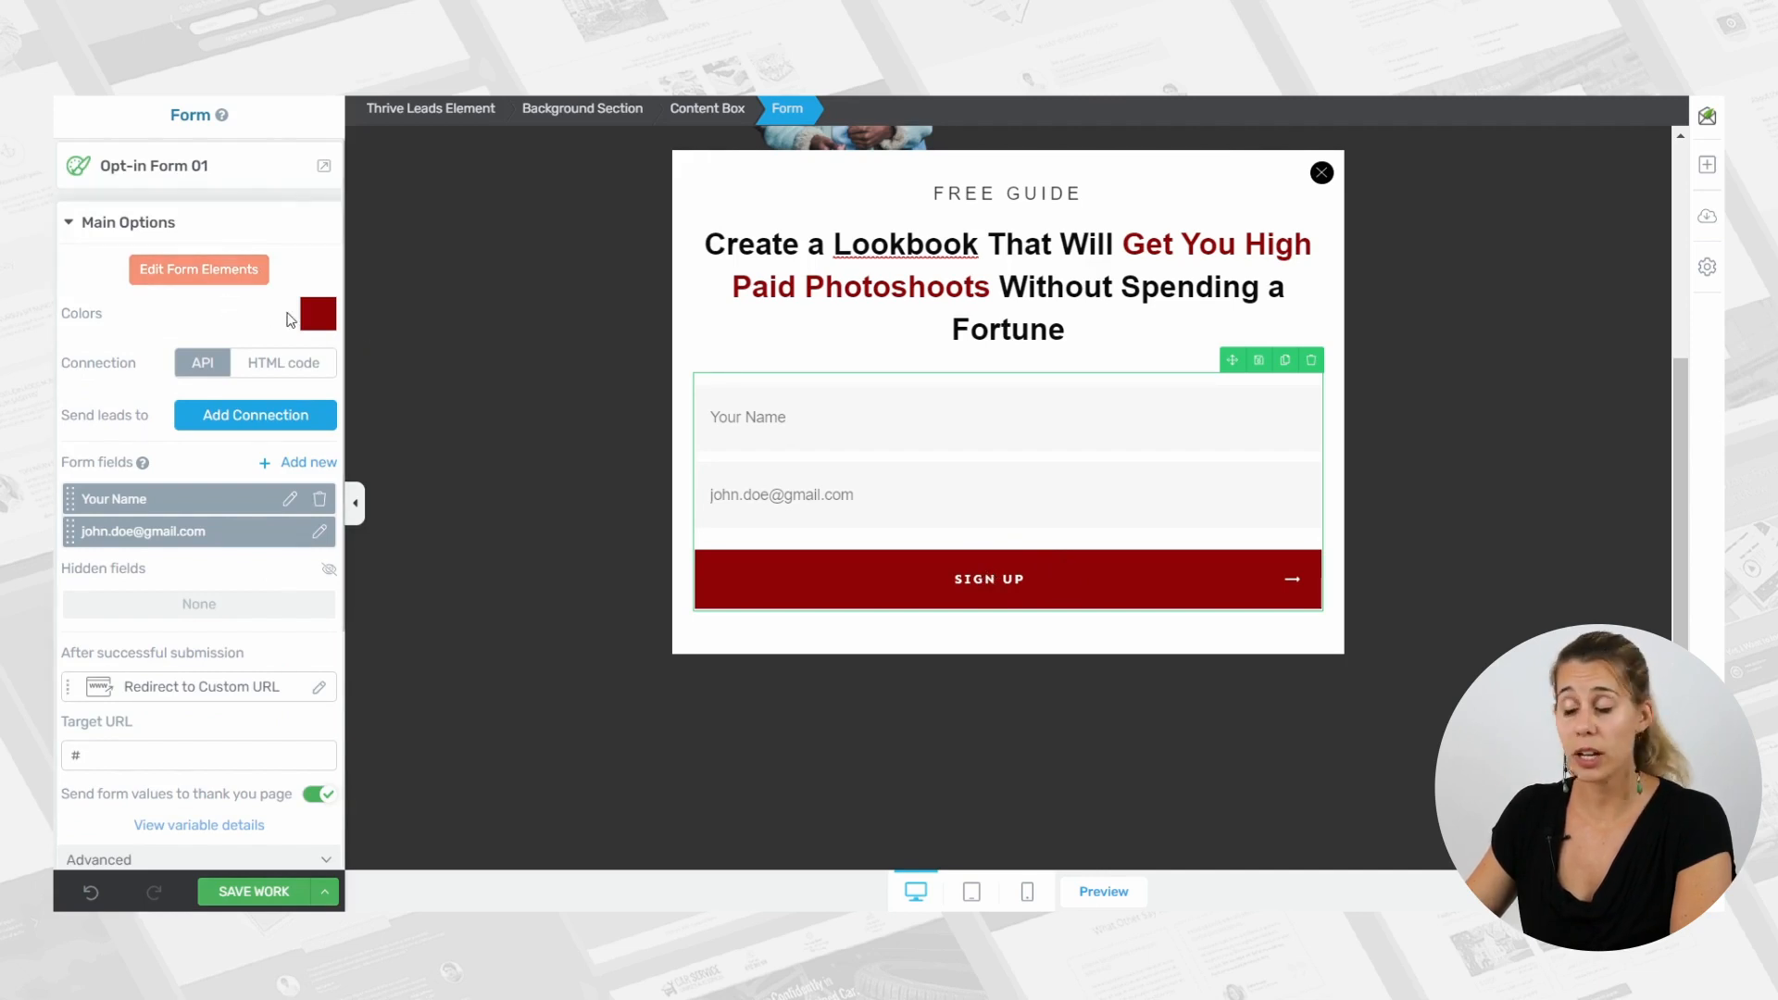
# Edit the form elements and replace the submit button's label with "DOWNLOAD THE FREE GUIDE".
pyautogui.click(186, 279)
pyautogui.click(913, 569)
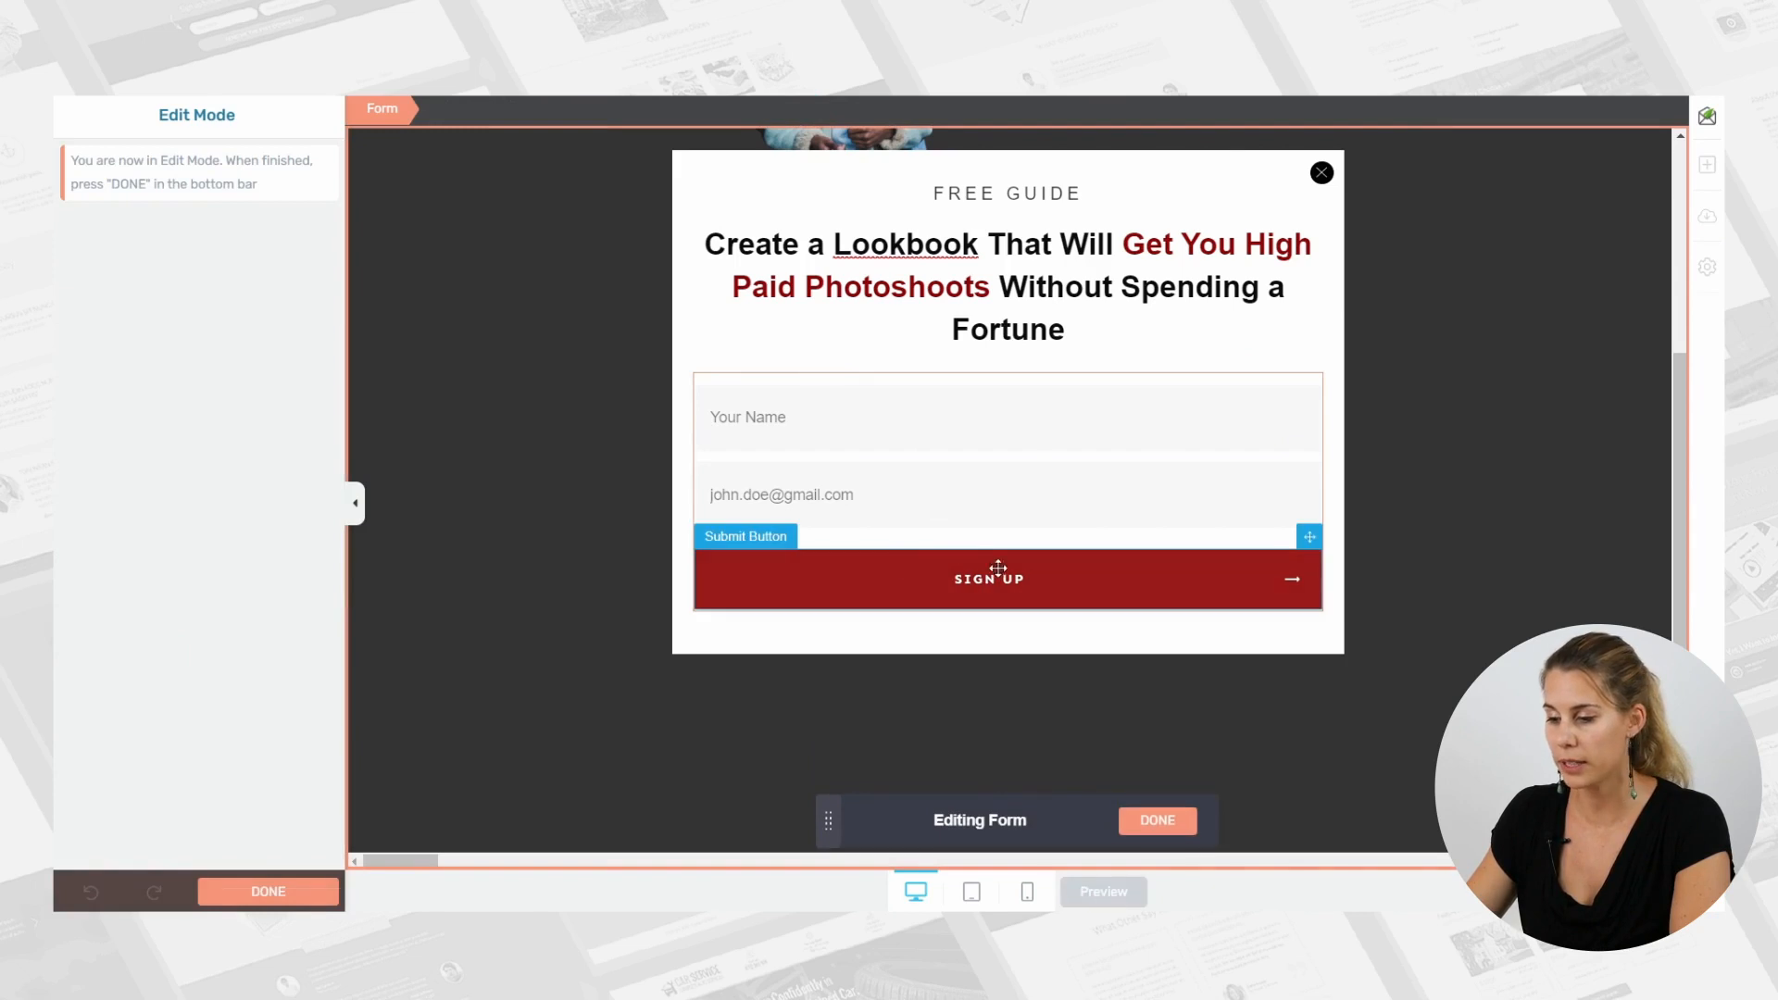
pyautogui.doubleClick(982, 579)
pyautogui.click(1016, 578)
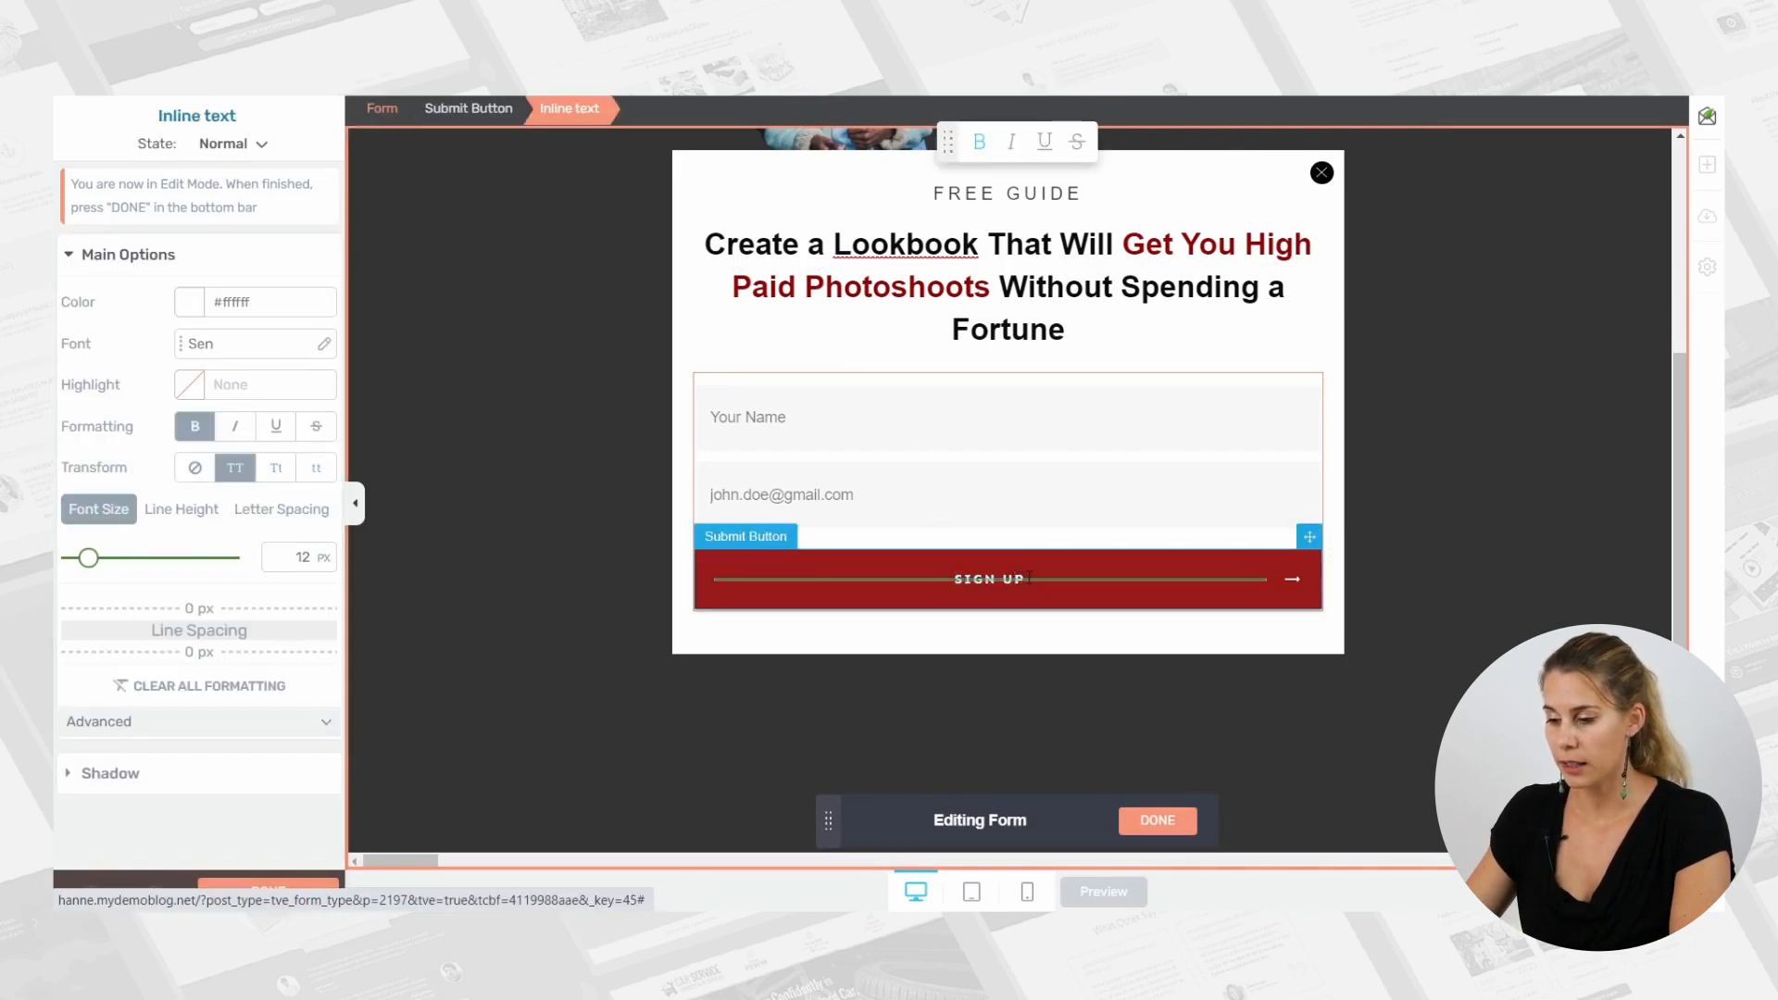
pyautogui.click(1019, 571)
pyautogui.click(1016, 578)
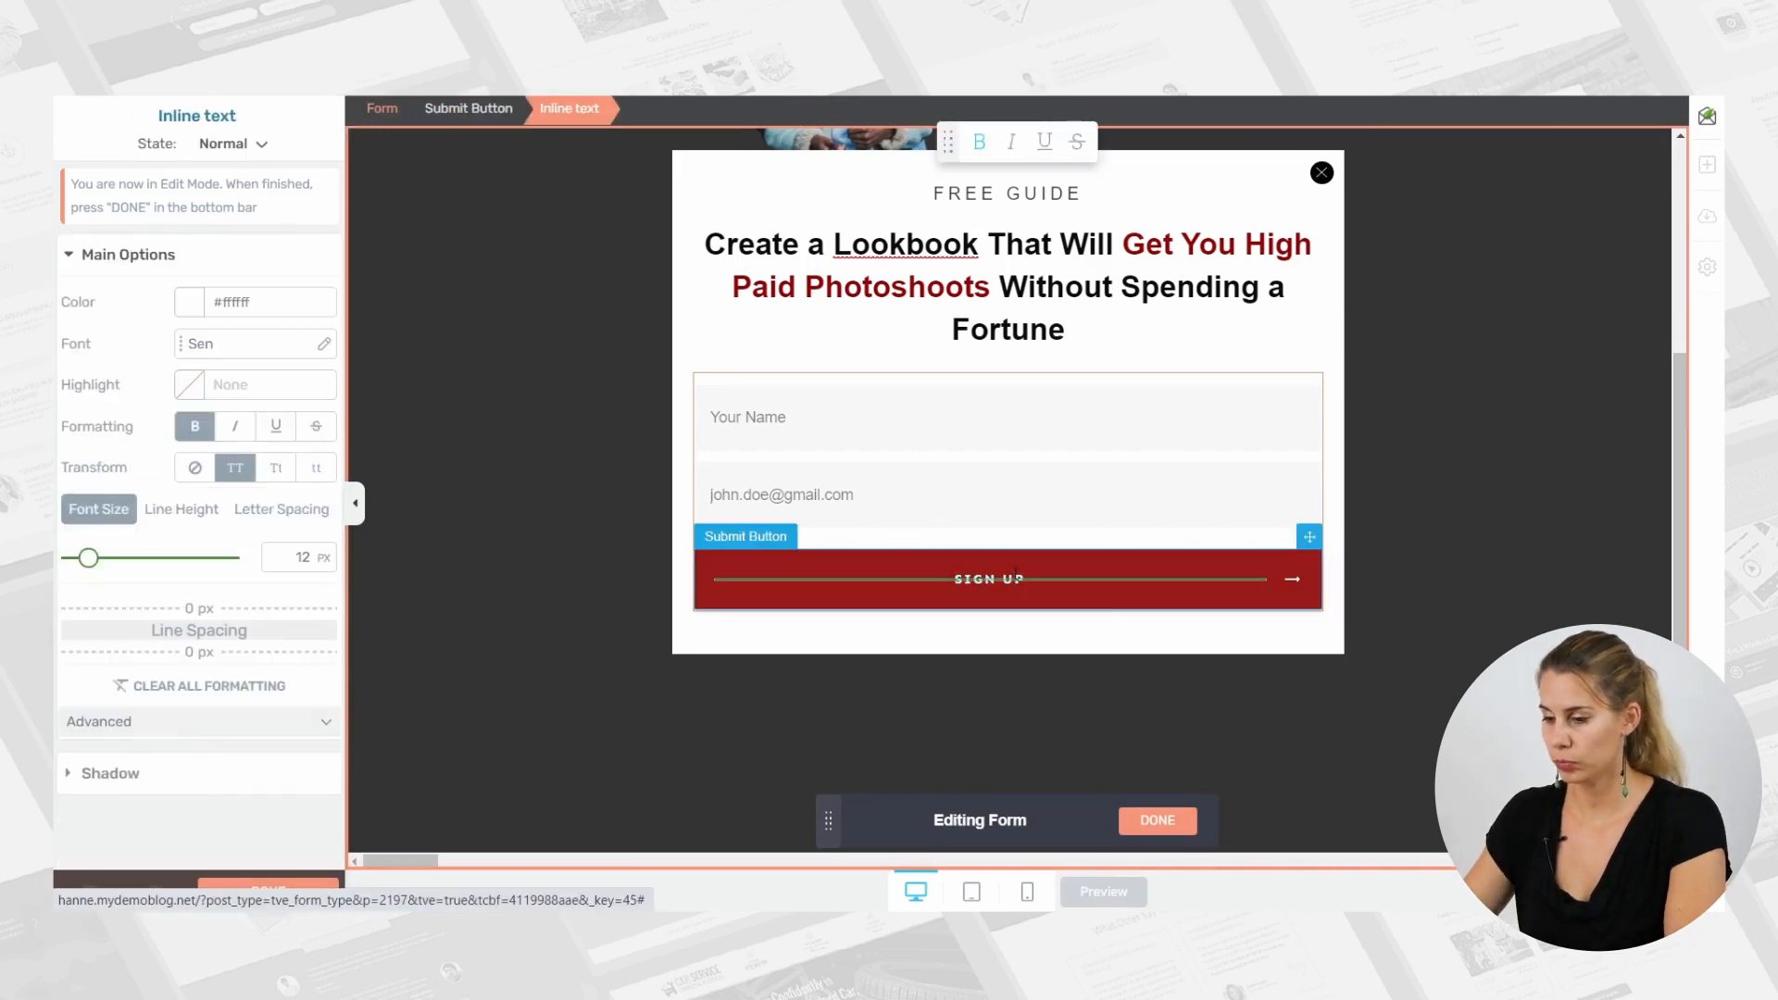
pyautogui.press('BackSpace')
pyautogui.press('BackSpace')
pyautogui.press('BackSpace')
pyautogui.press('BackSpace')
pyautogui.press('BackSpace')
pyautogui.press('BackSpace')
pyautogui.write('DOW')
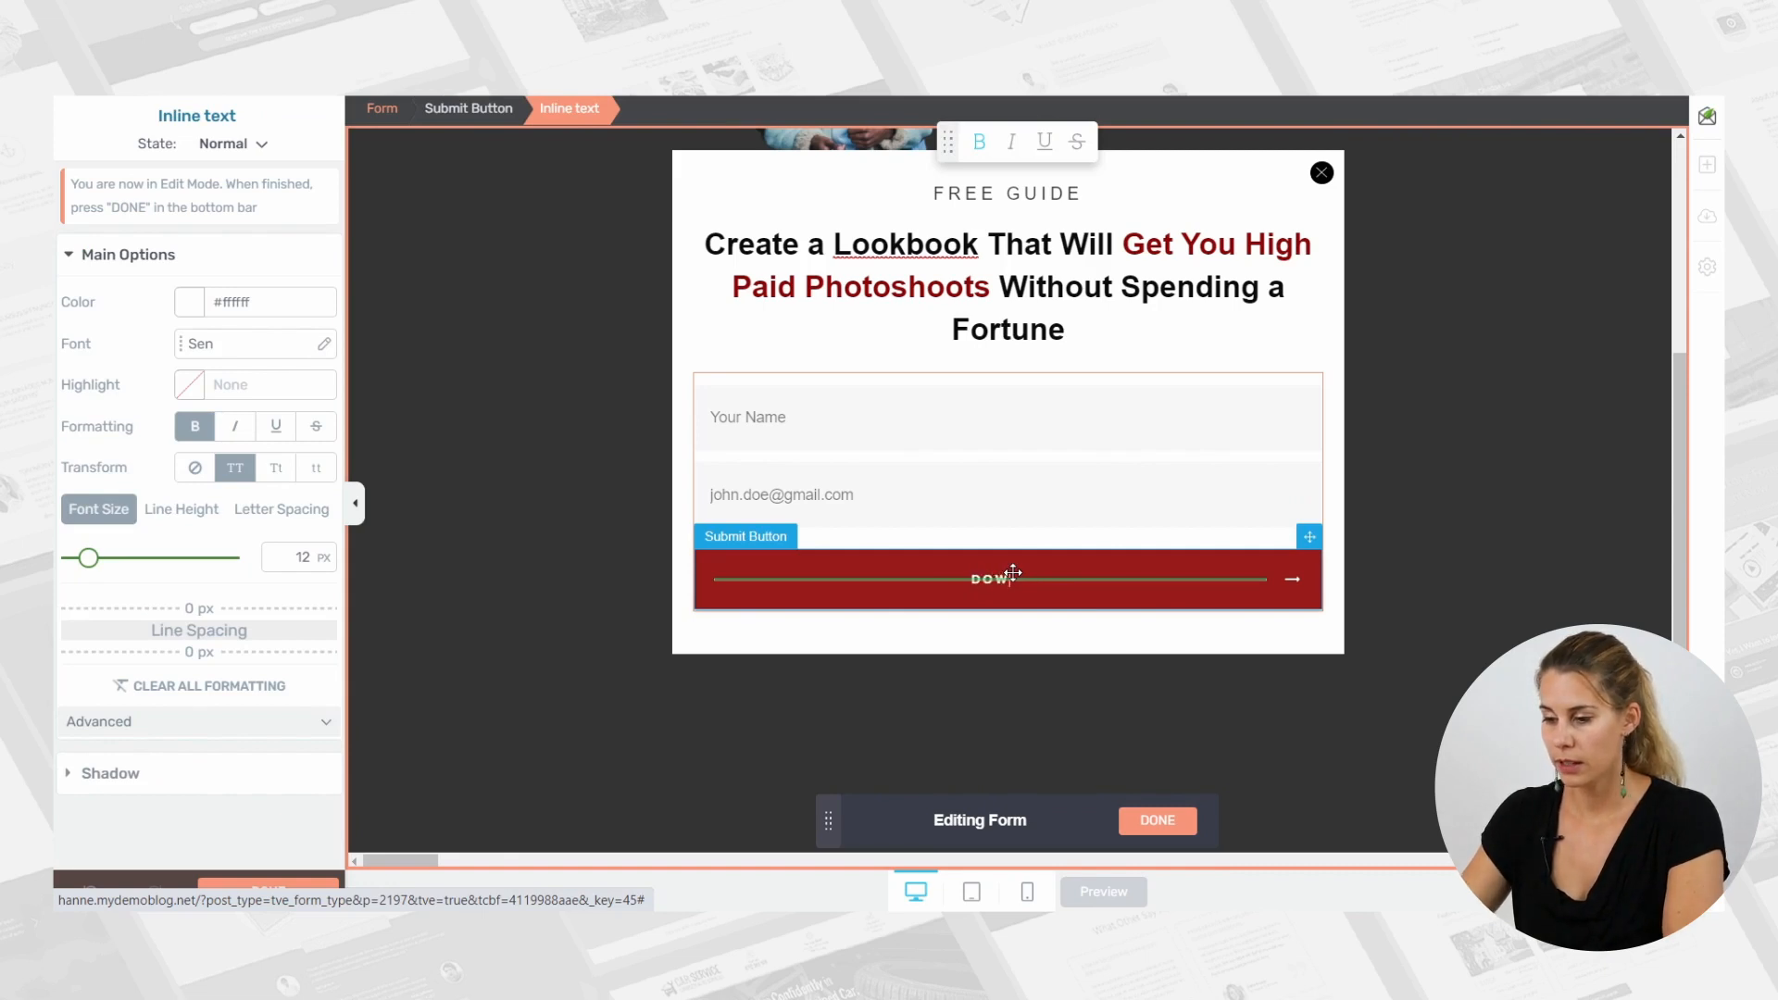
pyautogui.write('NLOAD THE ')
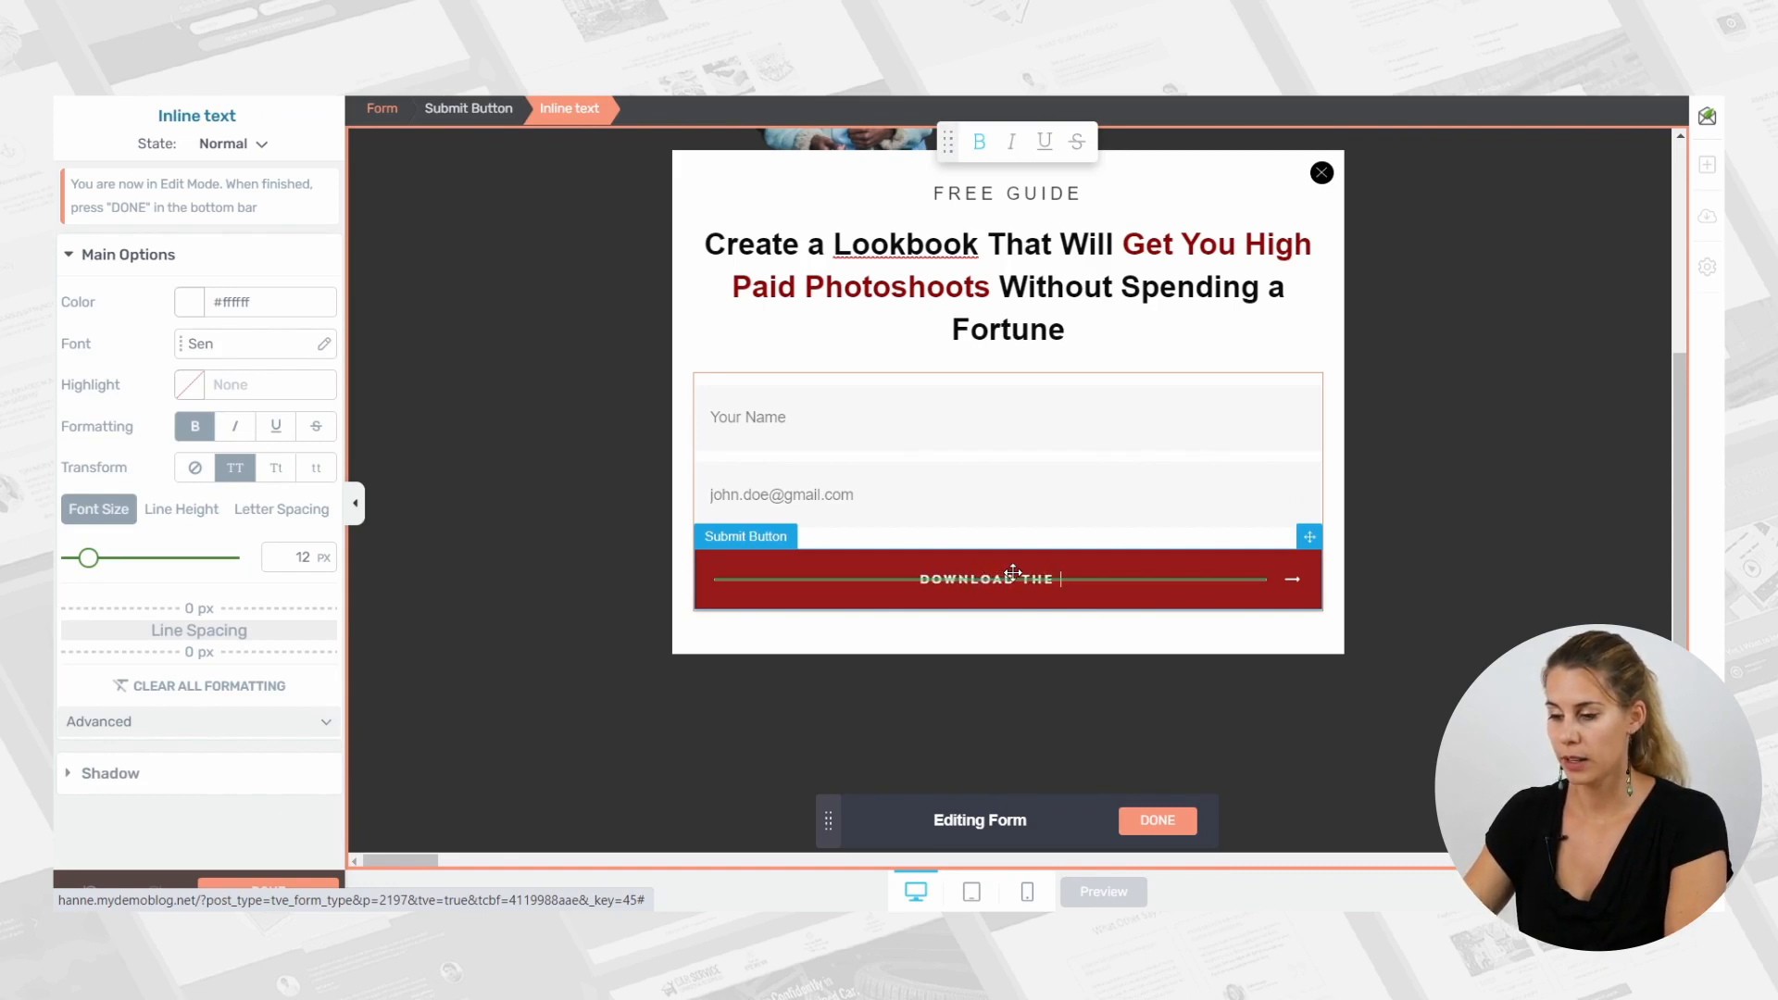
pyautogui.write('FREE GUIDE')
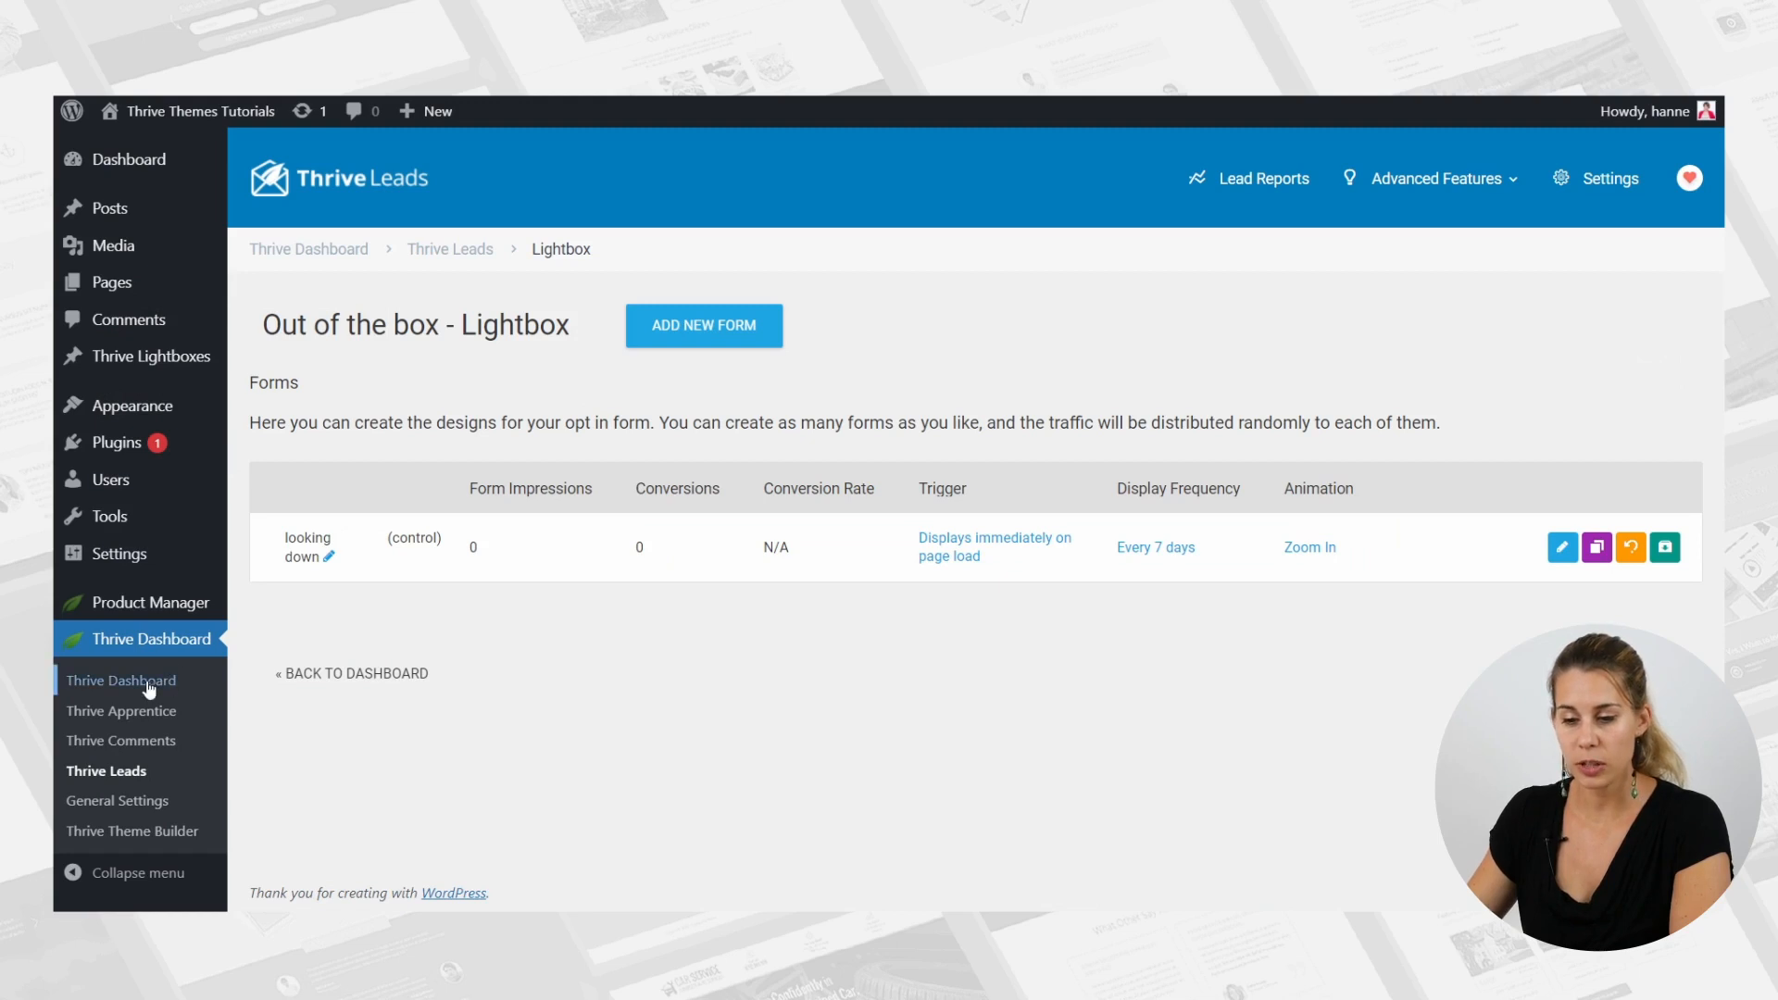
# Switch to the Thrive Dashboard in WordPress and open its API Connections.
pyautogui.click(125, 682)
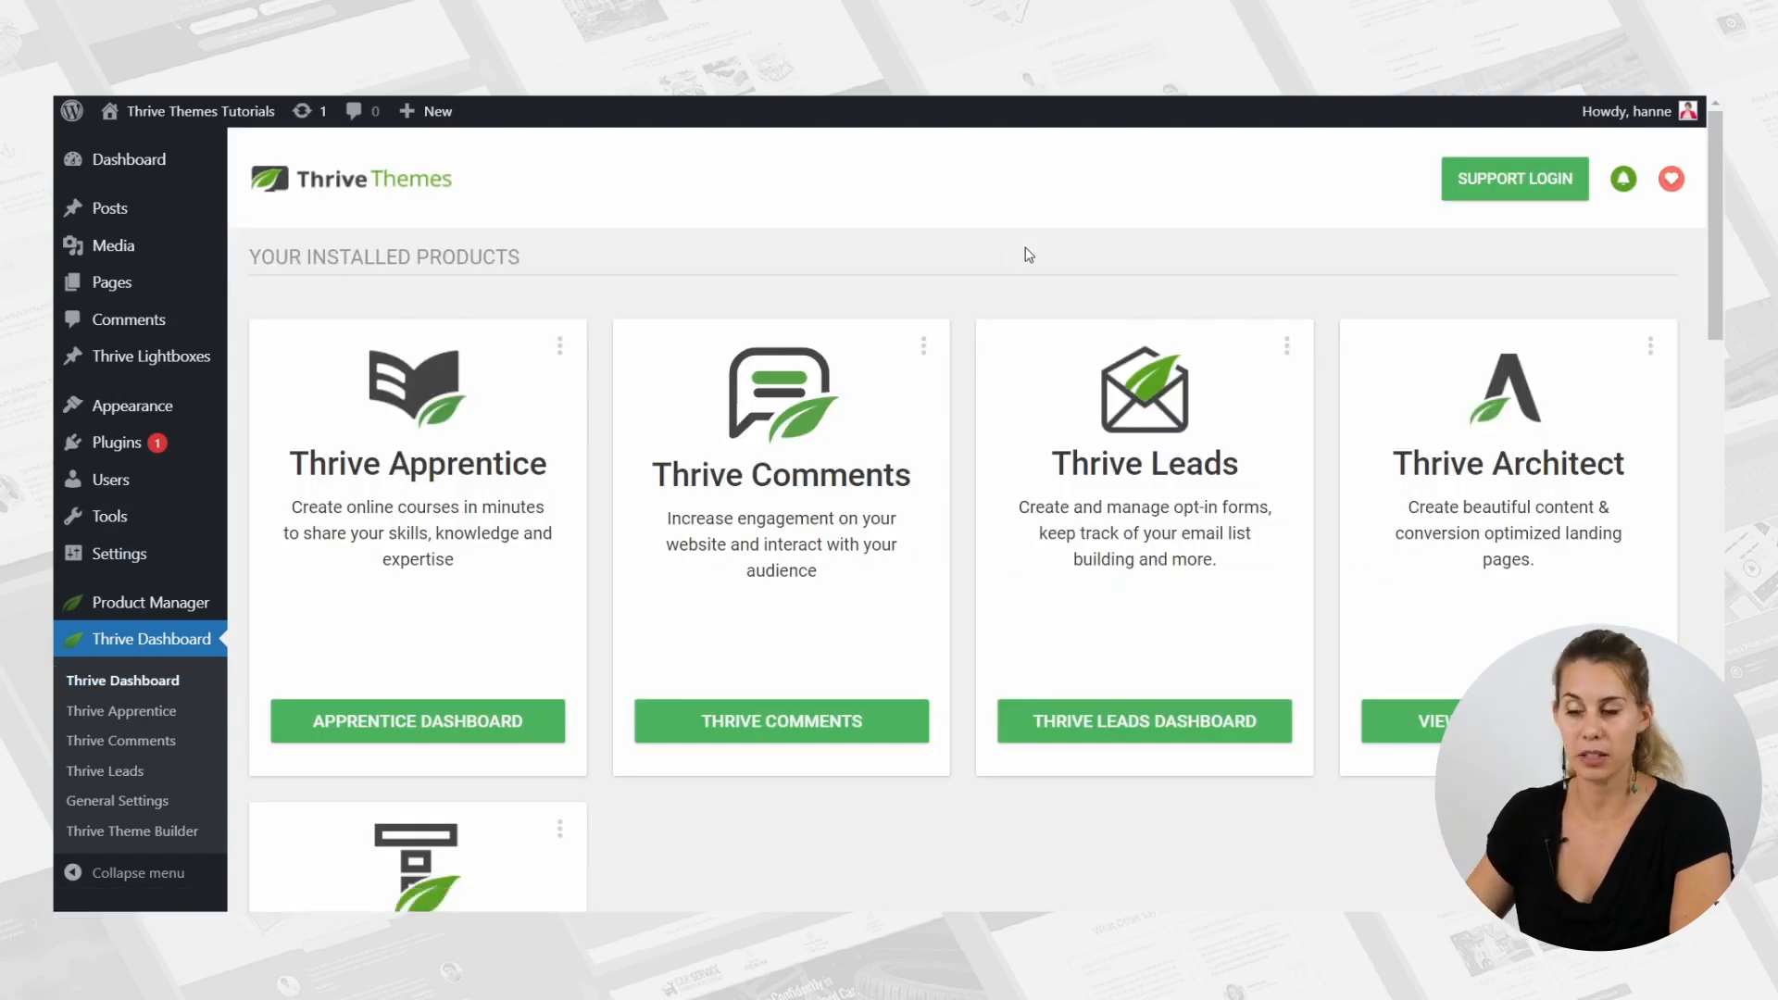
pyautogui.scroll(-5, 1047, 208)
pyautogui.scroll(-6, 1049, 207)
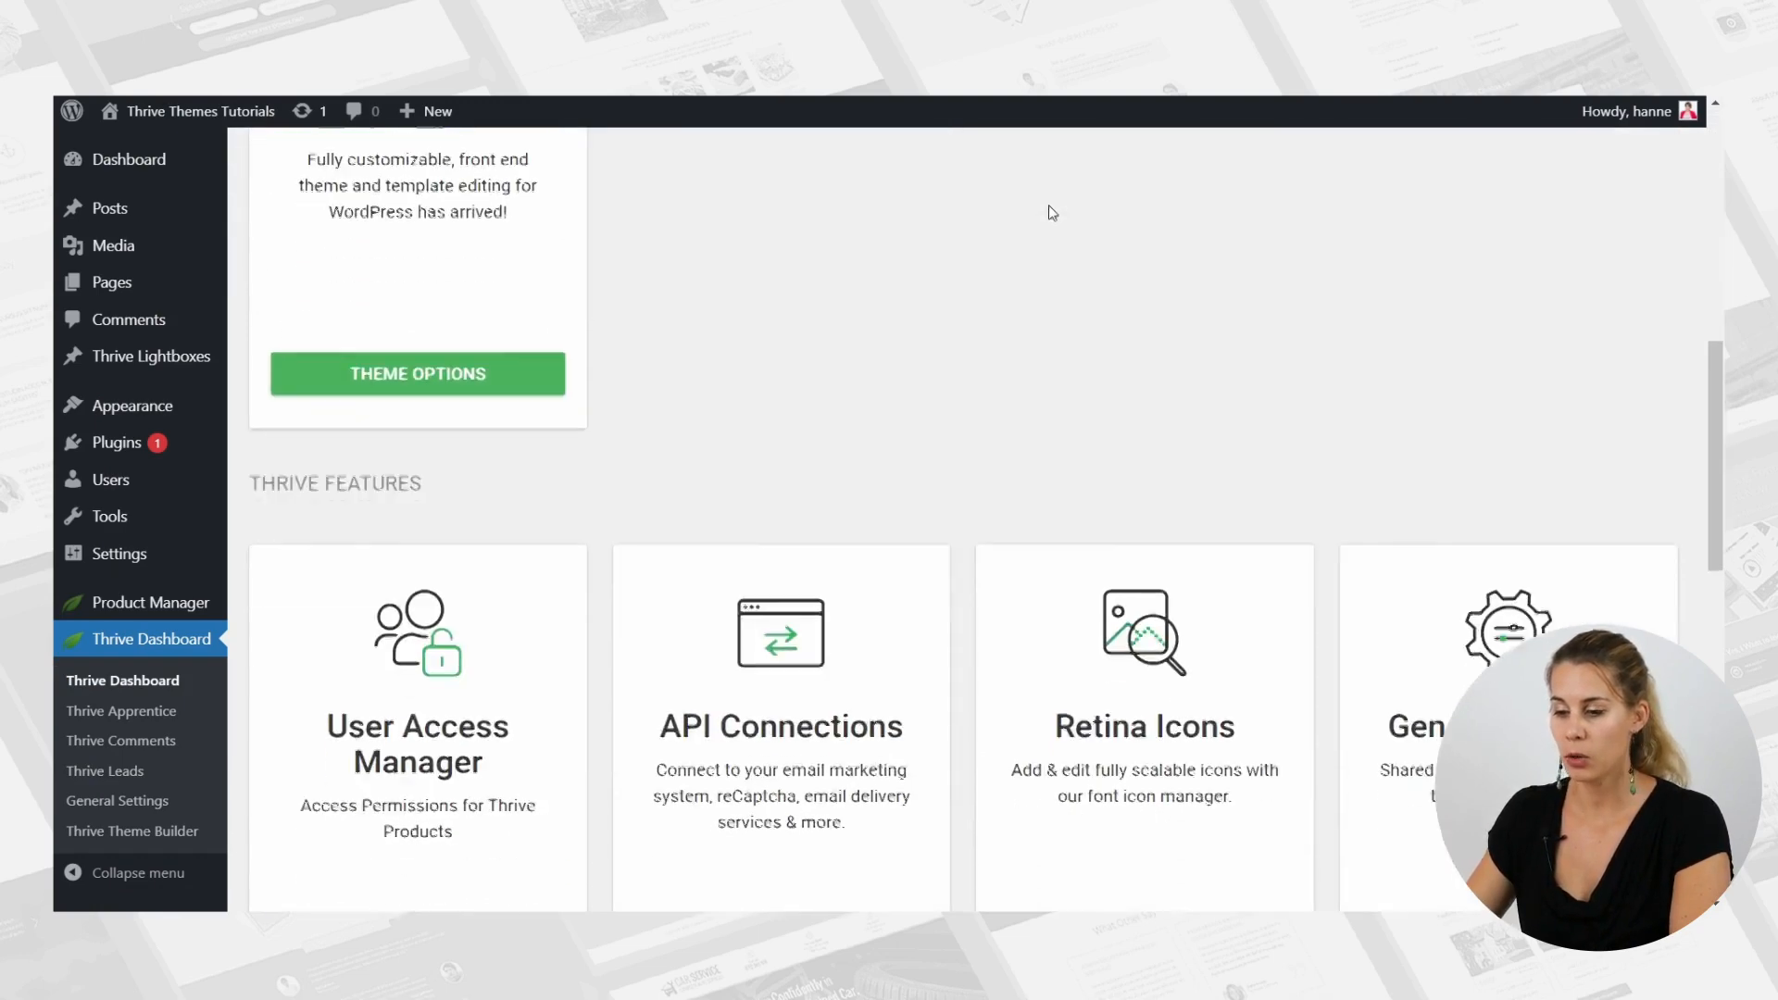
pyautogui.click(793, 691)
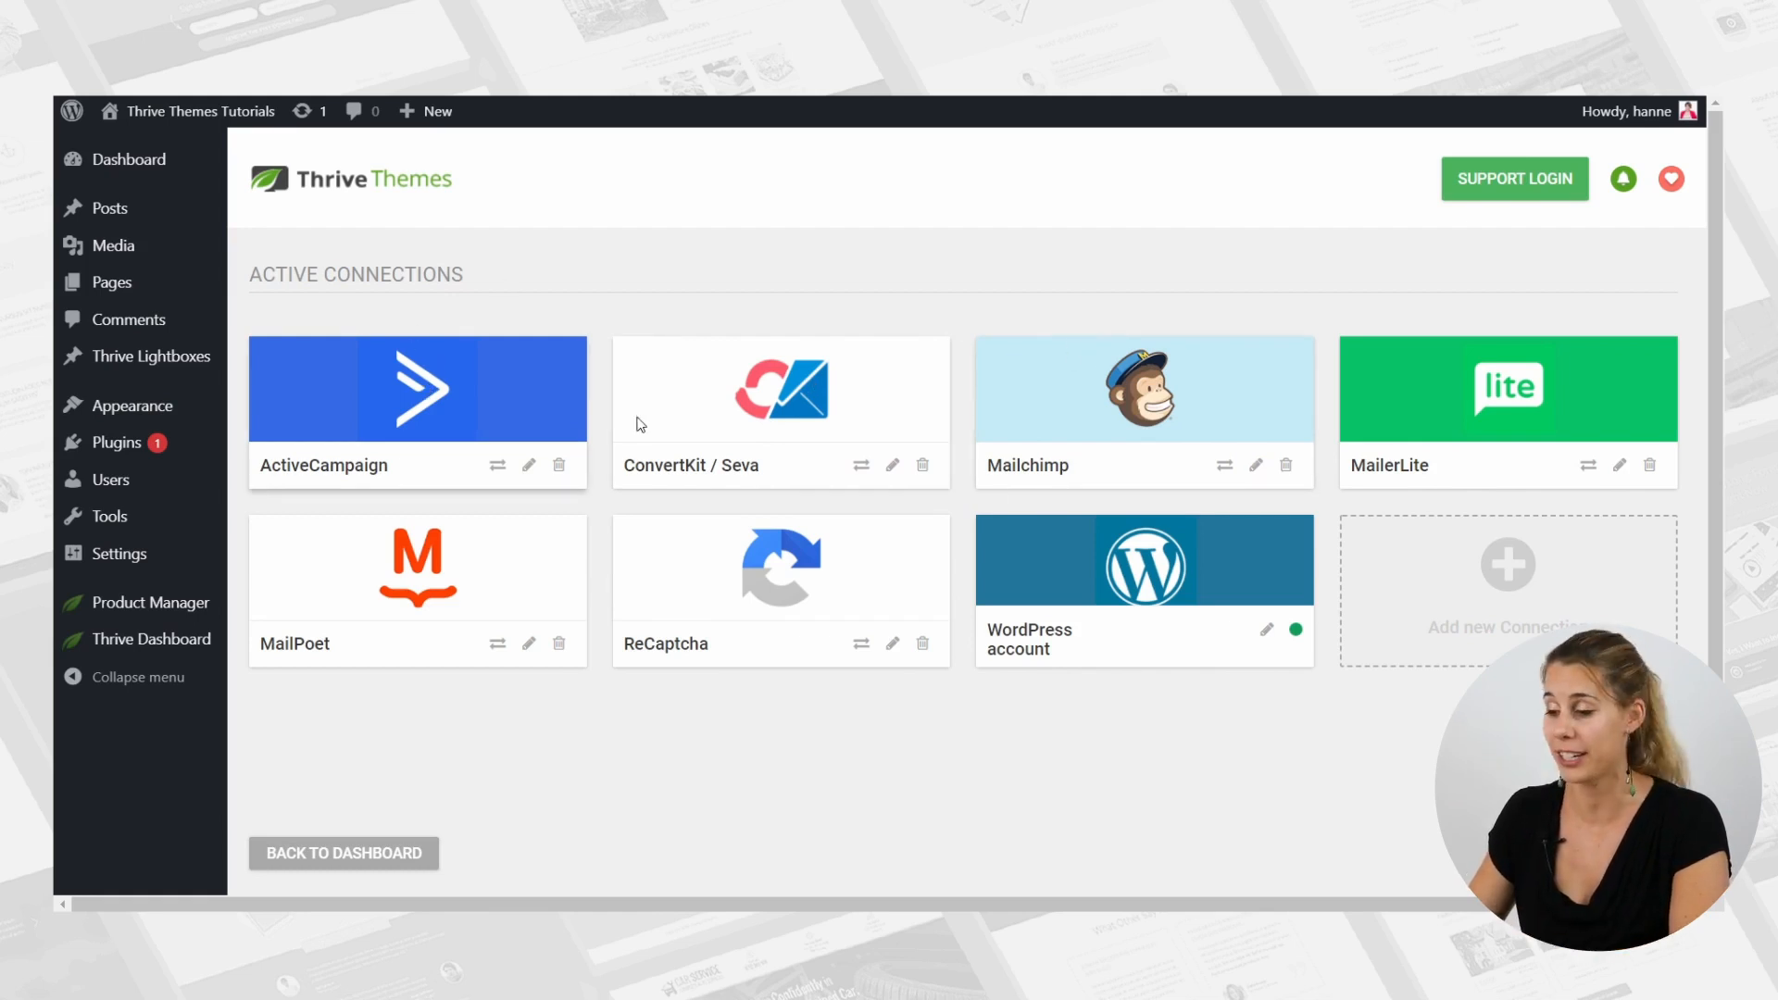
# Start adding a new API connection and look through the list of email marketing apps that can be integrated.
pyautogui.click(1542, 574)
pyautogui.click(1541, 576)
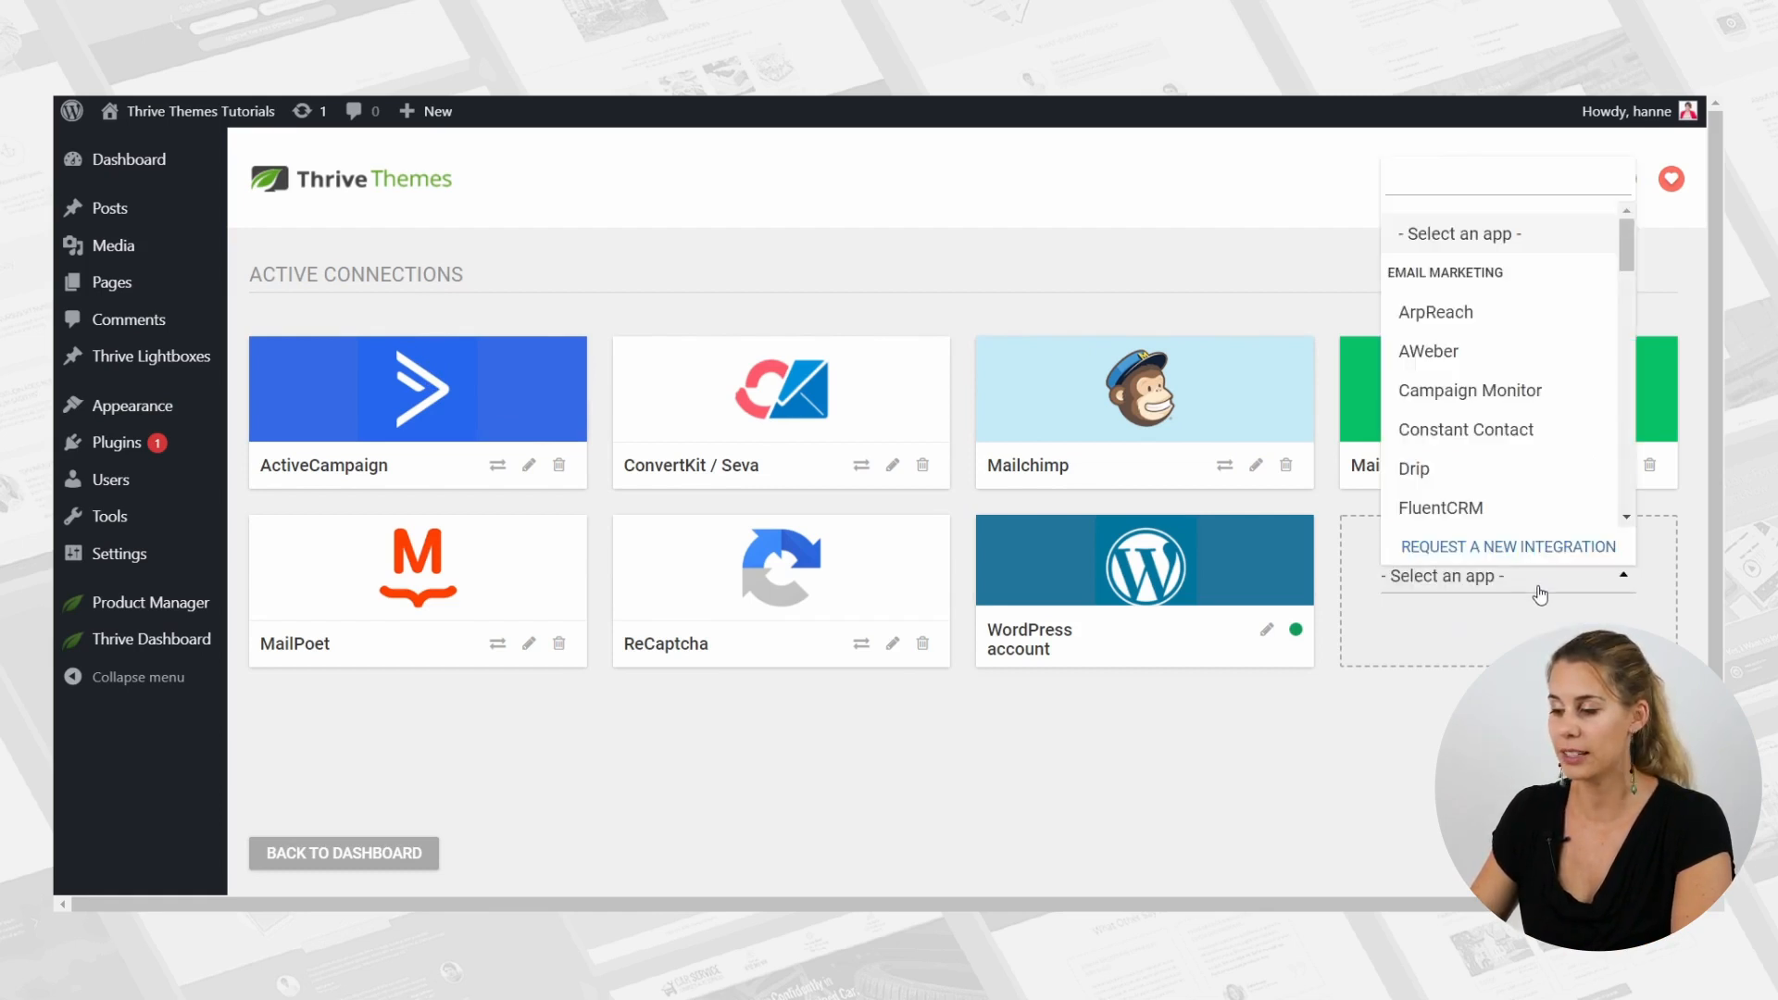
pyautogui.scroll(-2, 1553, 353)
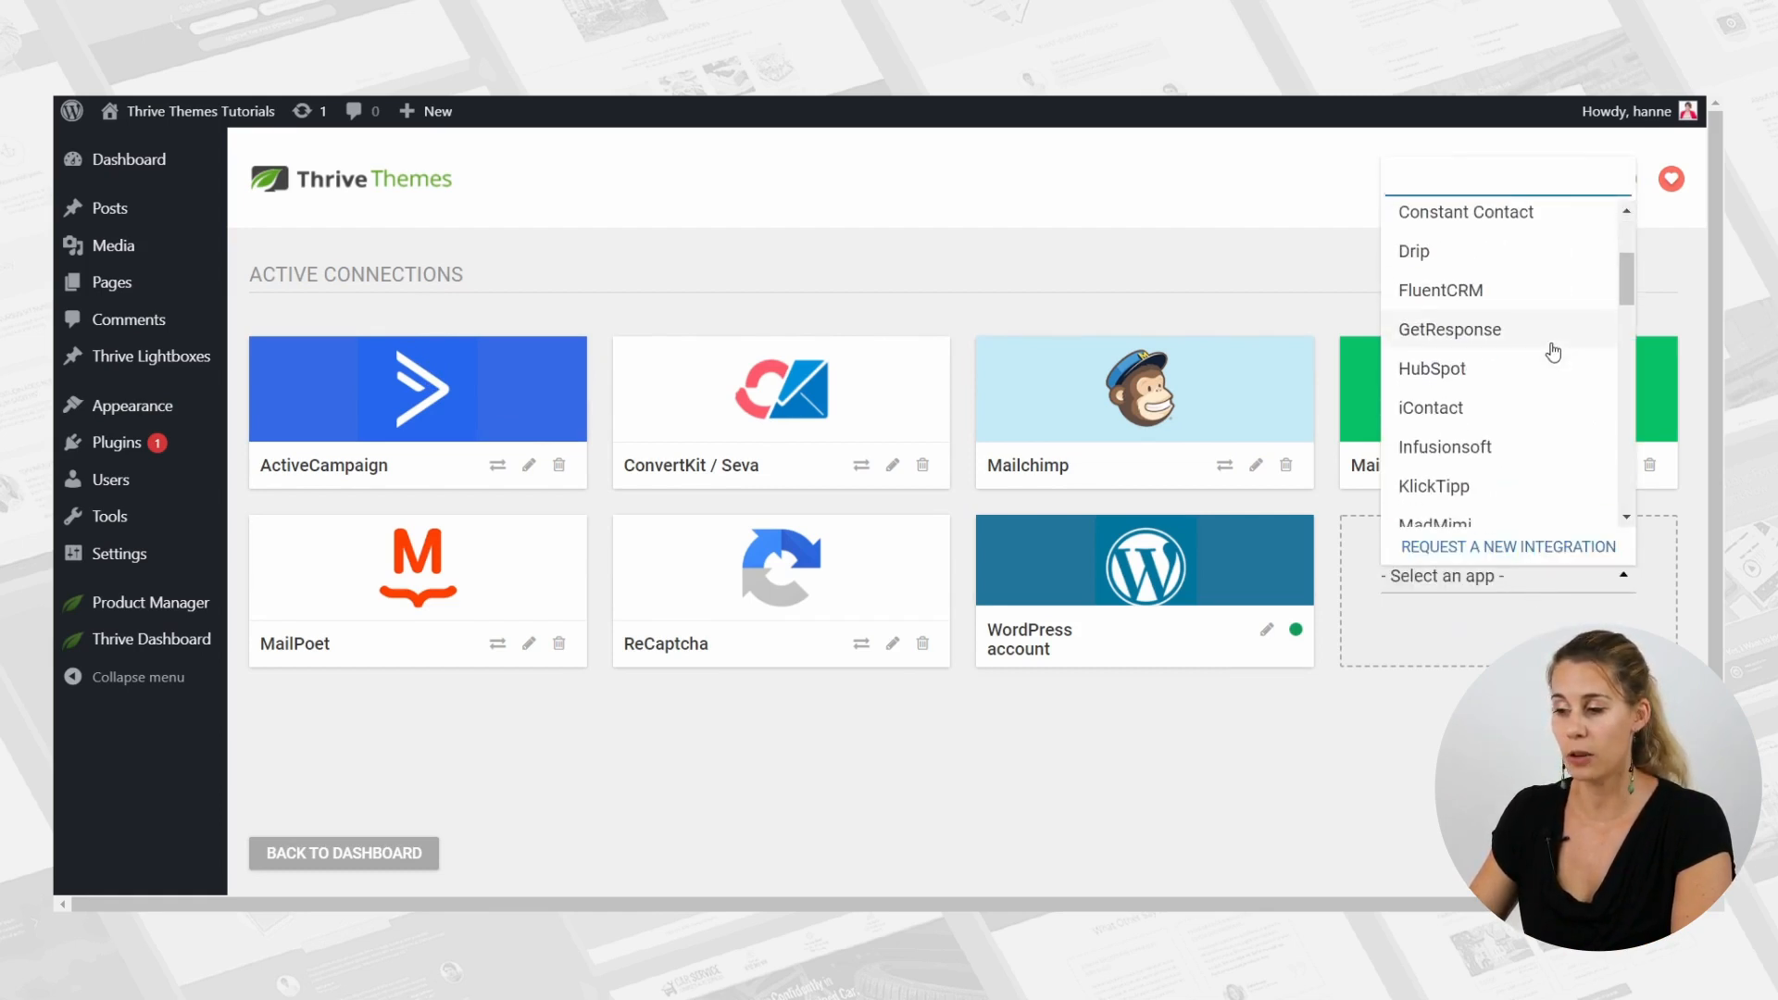
pyautogui.scroll(-2, 1554, 353)
pyautogui.scroll(4, 1554, 353)
pyautogui.scroll(-5, 1553, 353)
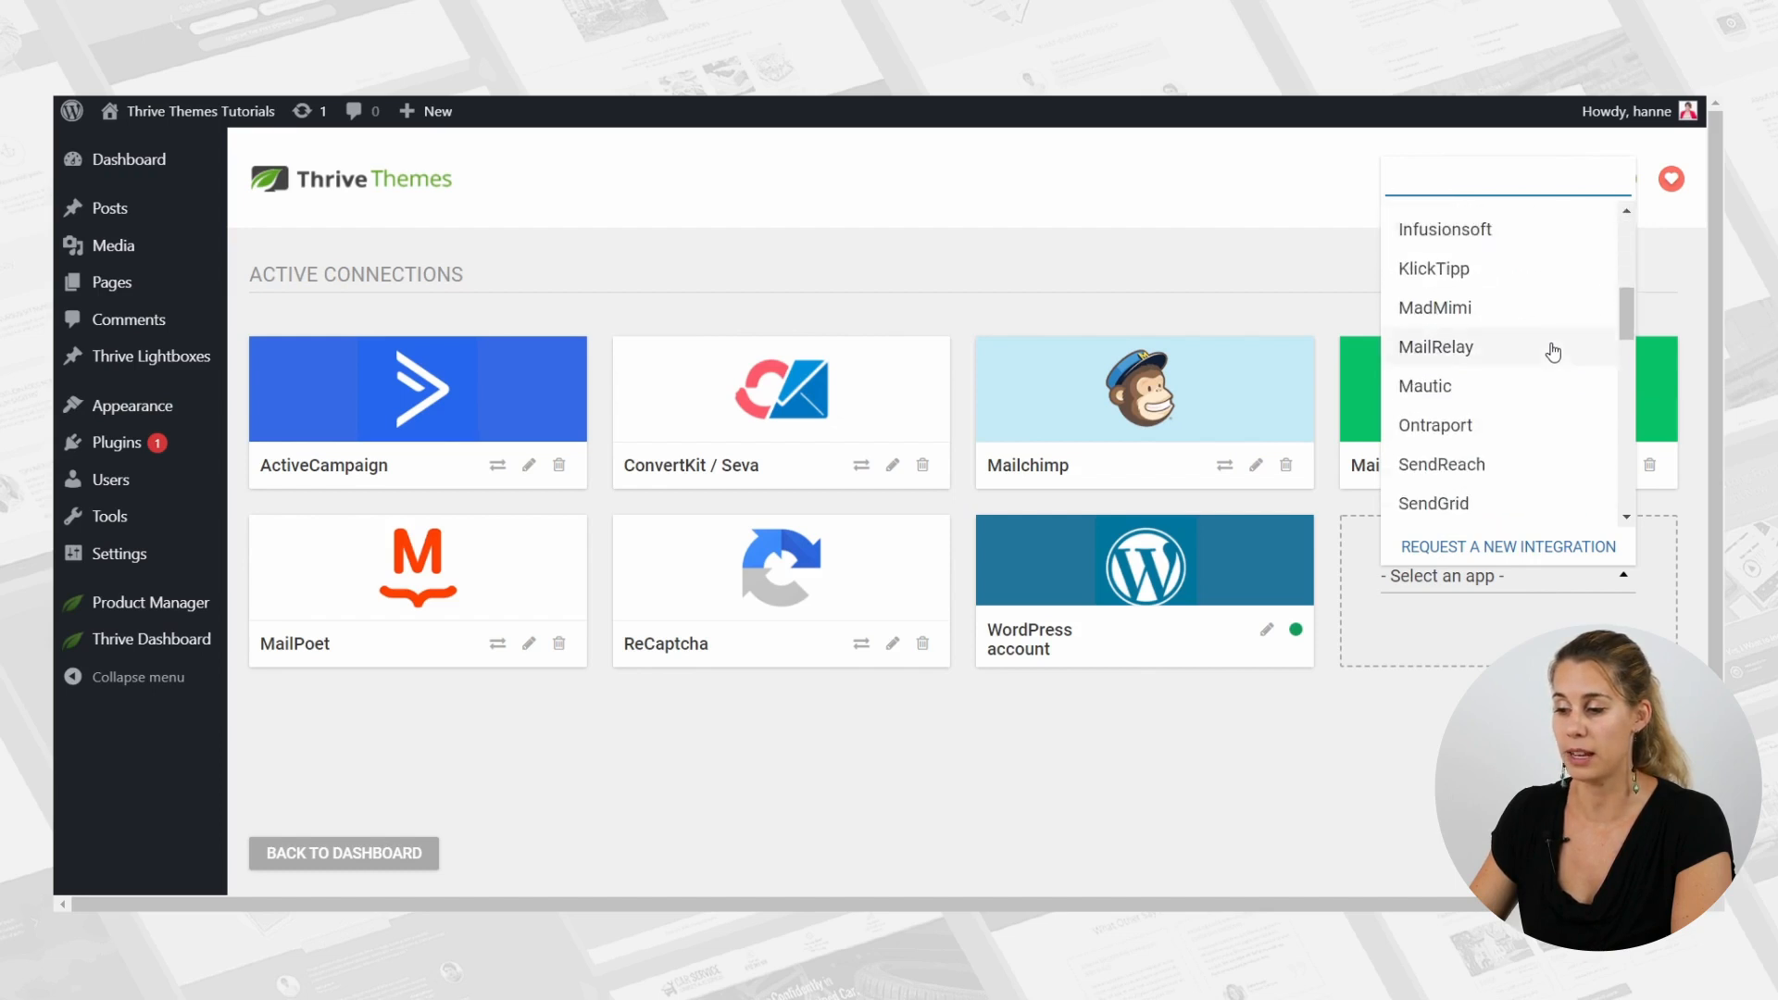
pyautogui.scroll(-3, 1554, 353)
pyautogui.click(1406, 702)
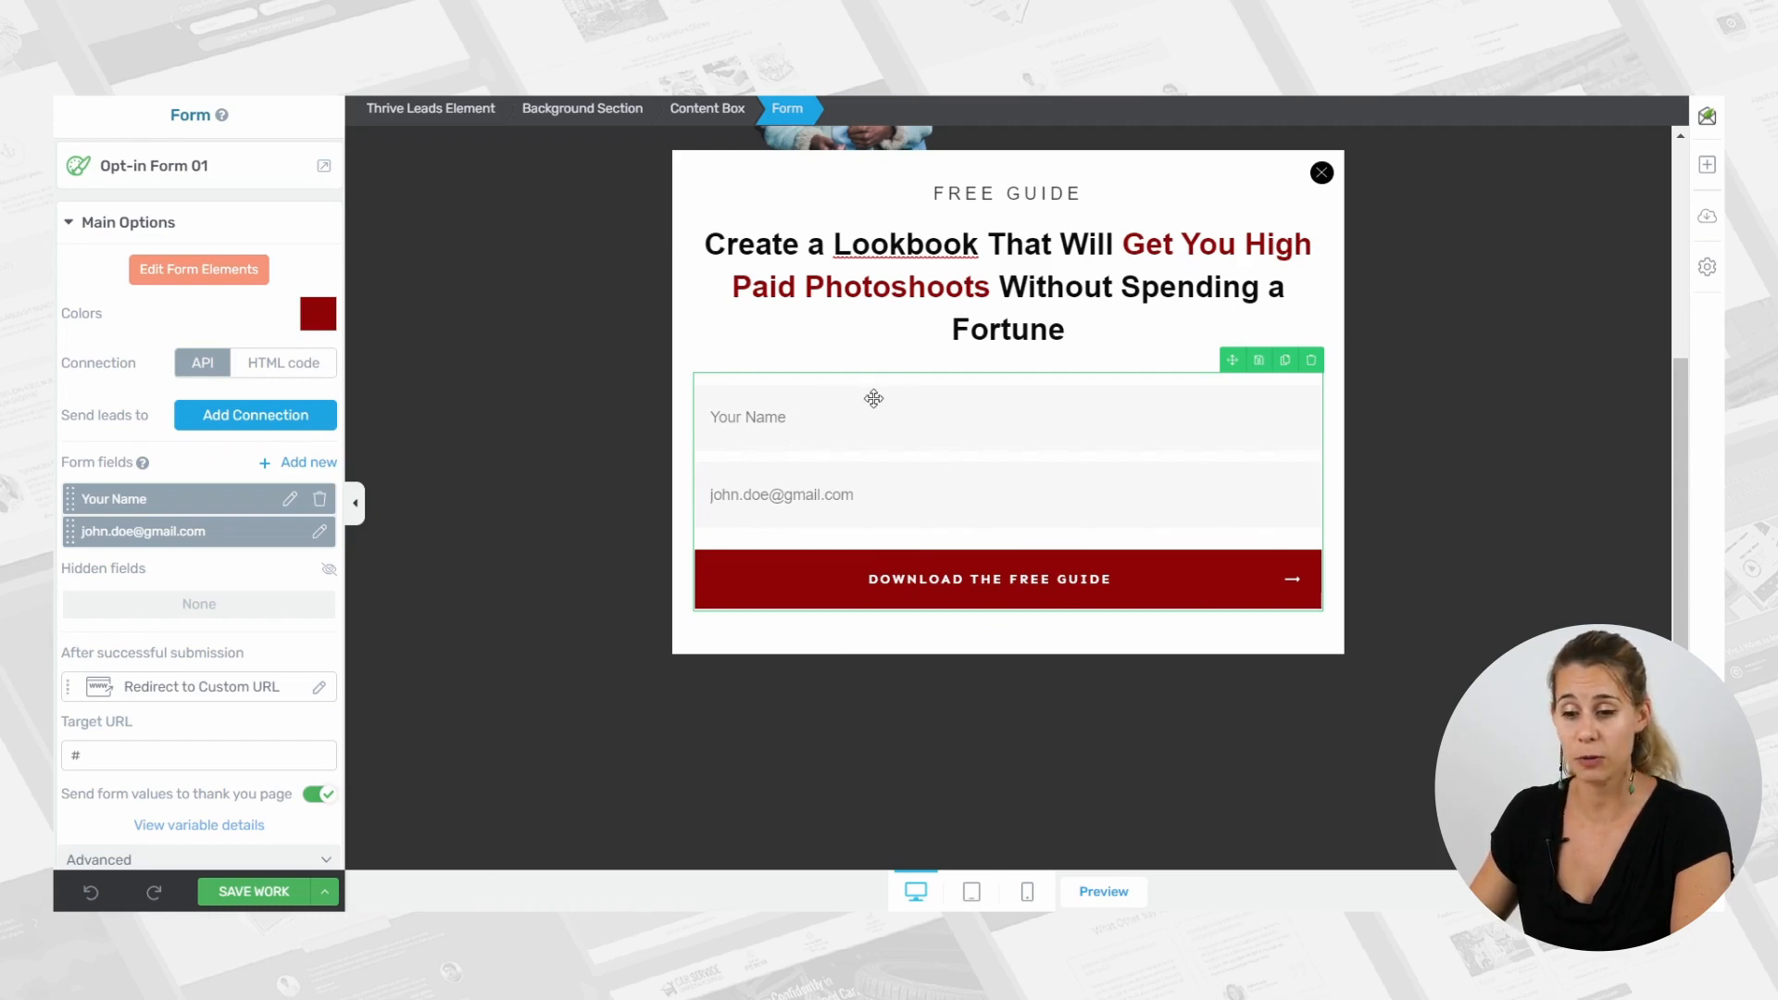
# Connect the opt-in form to ActiveCampaign through the API with the "im impact" mailing list, and save the work.
pyautogui.click(242, 417)
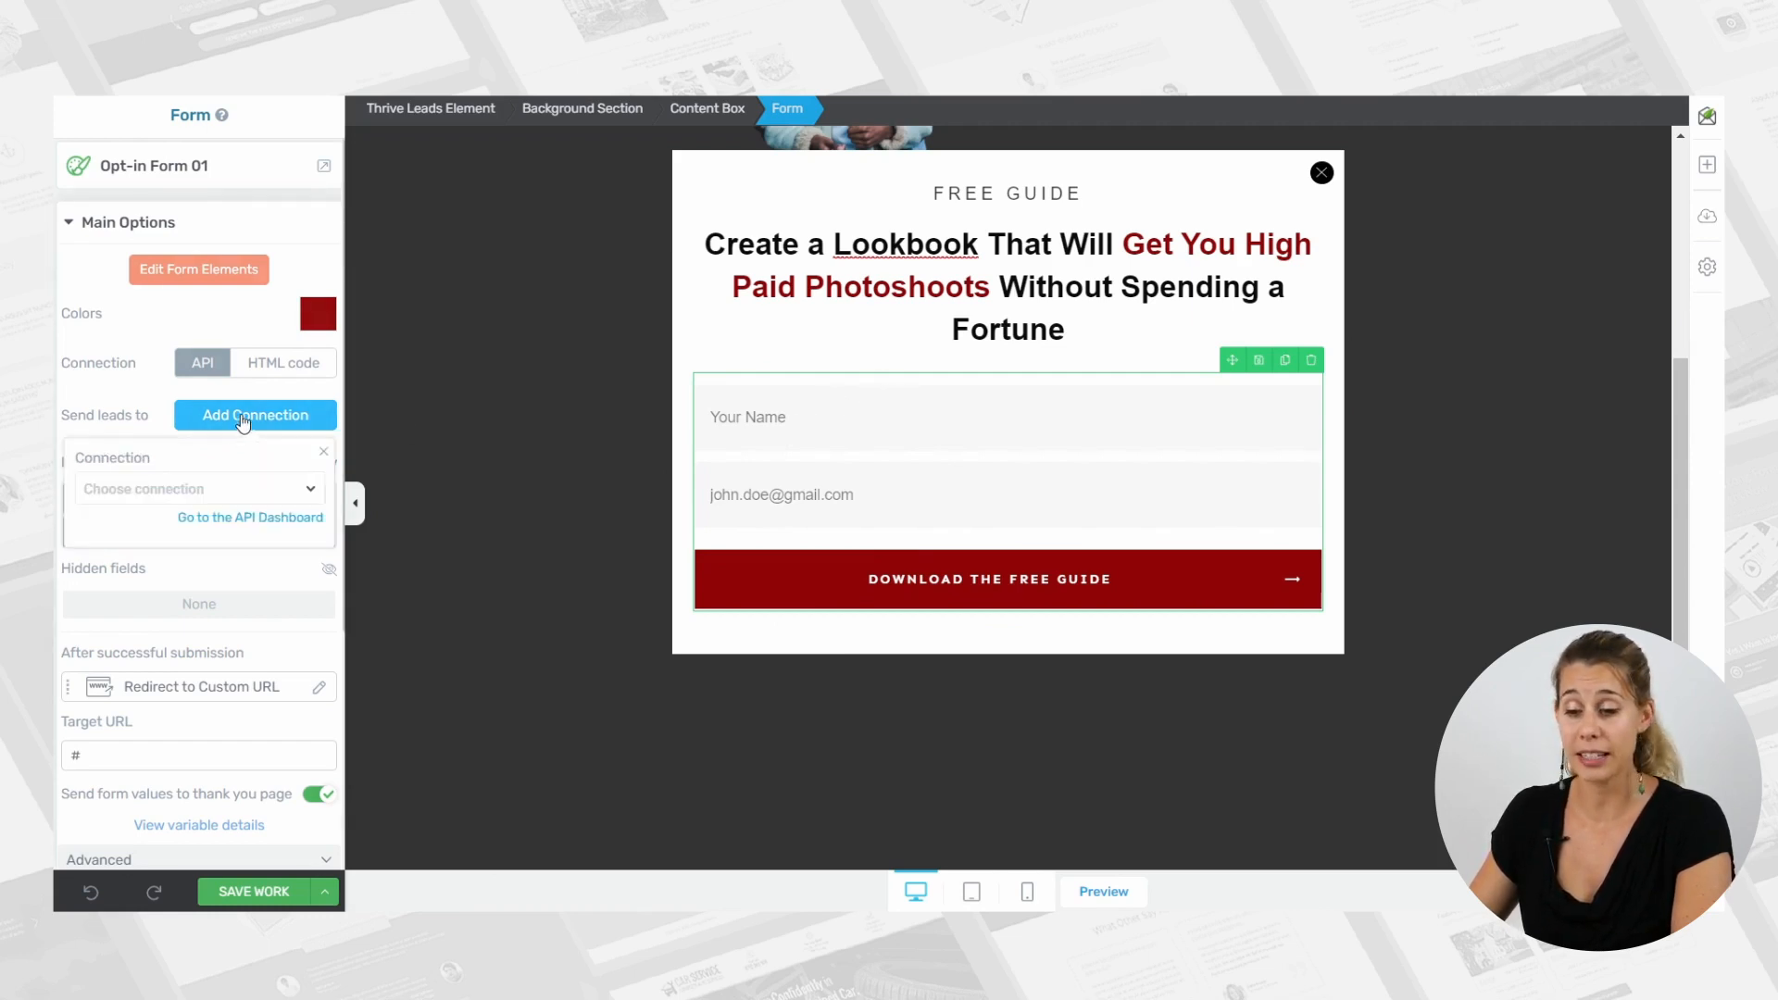
pyautogui.click(220, 489)
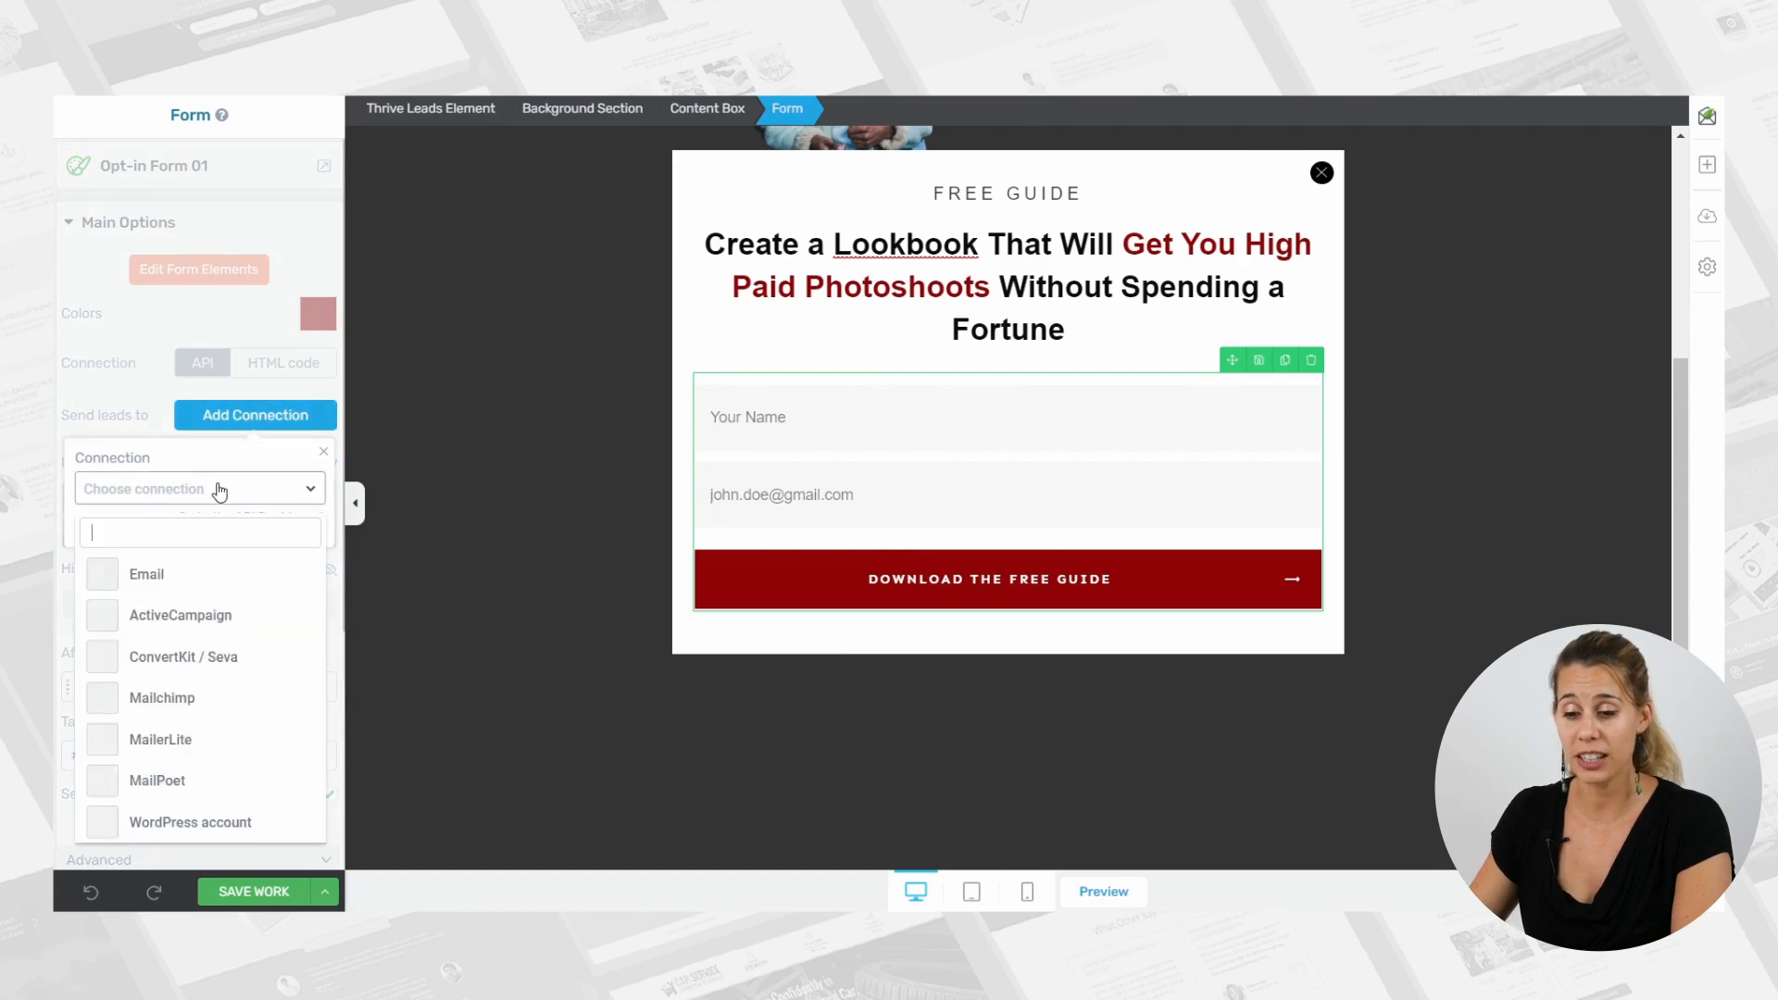
pyautogui.click(190, 617)
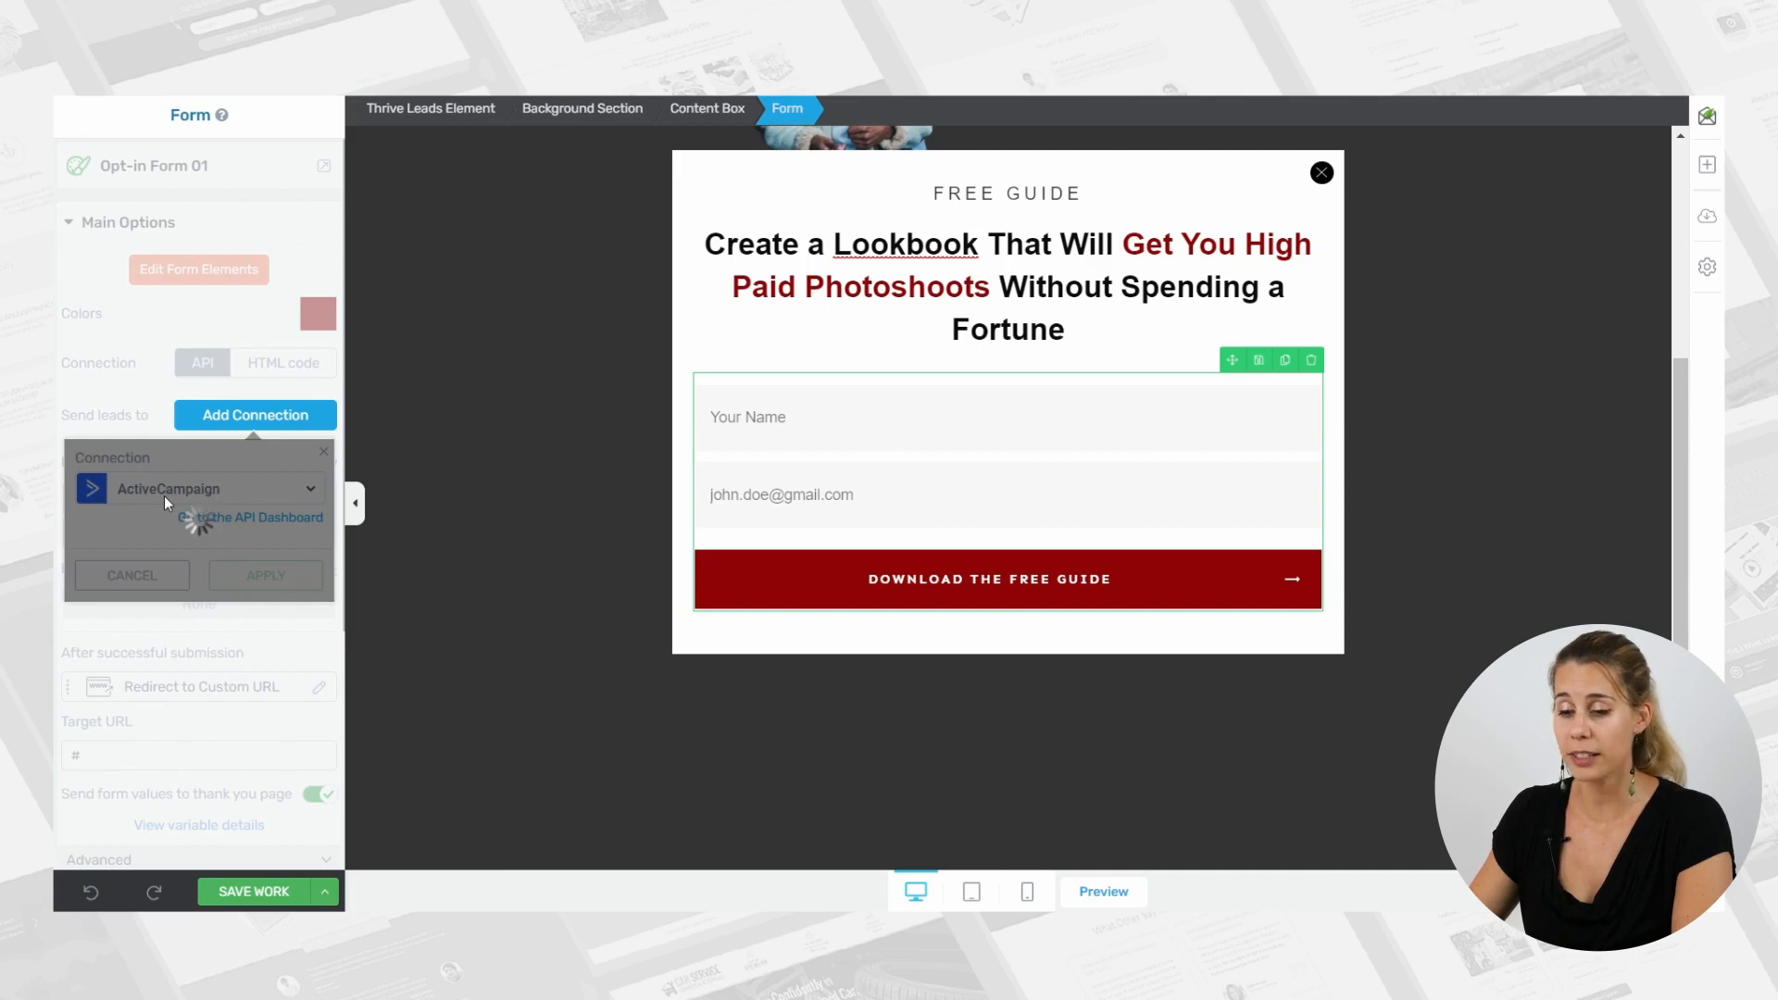
pyautogui.scroll(-4, 164, 500)
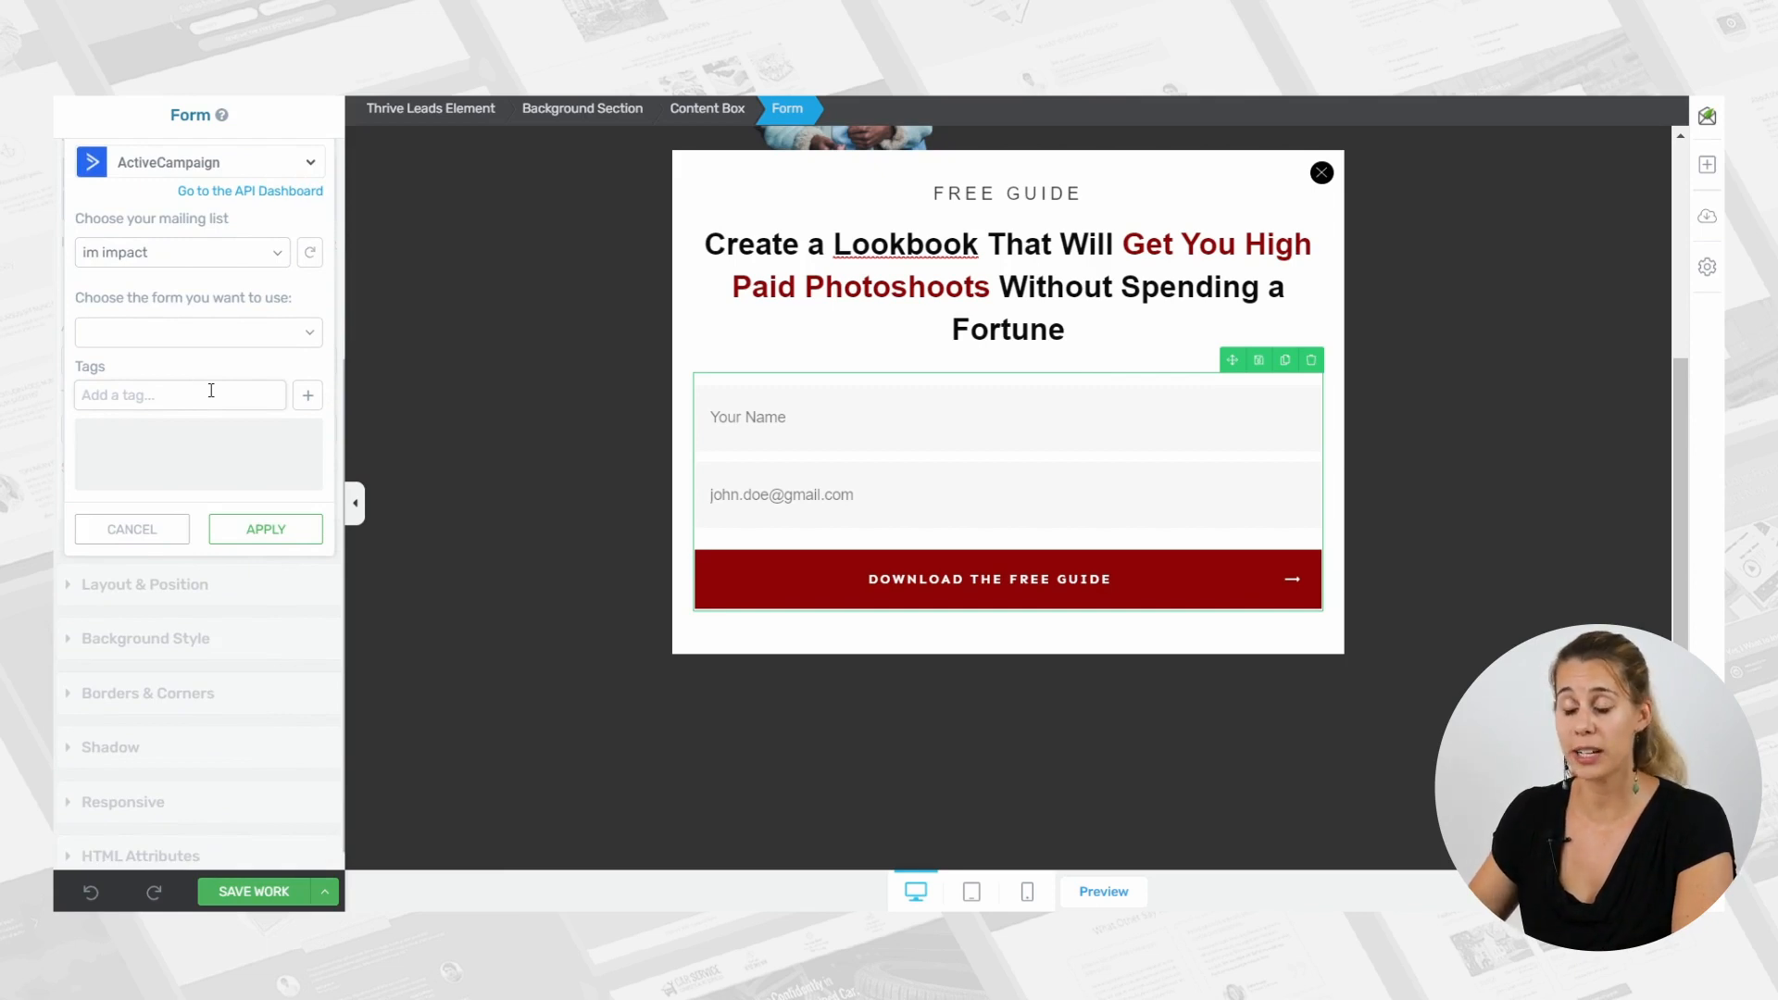
pyautogui.click(288, 541)
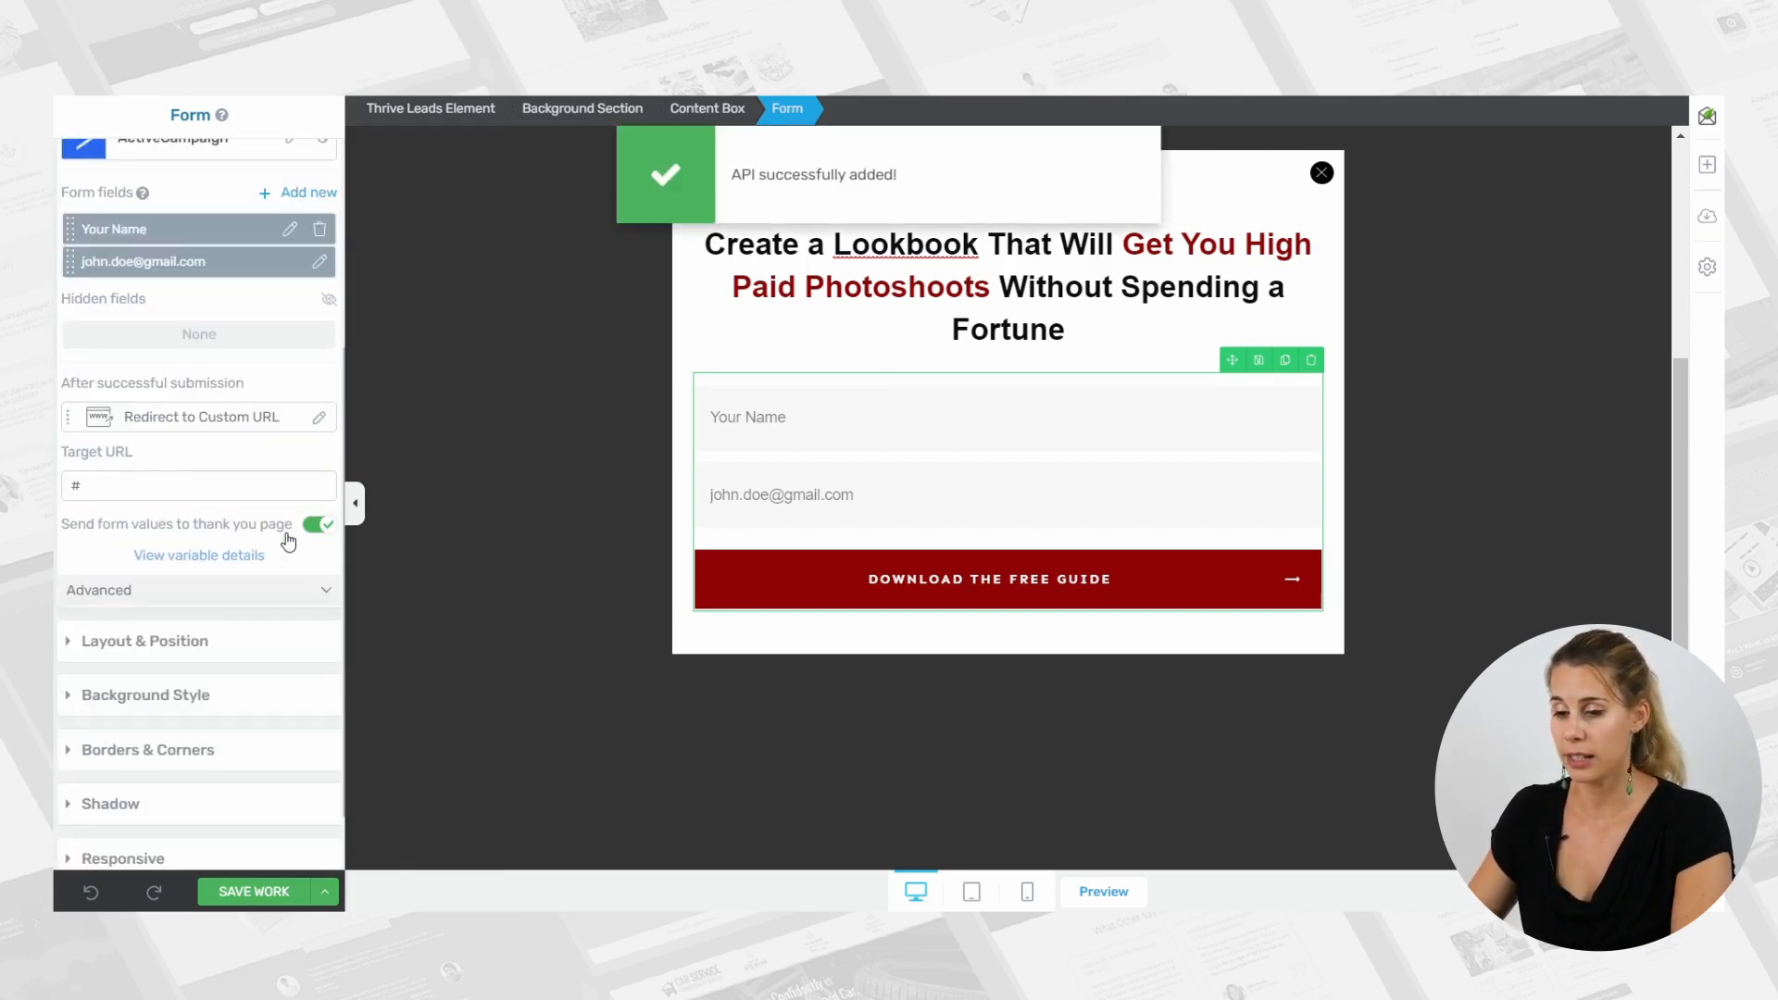
pyautogui.click(250, 893)
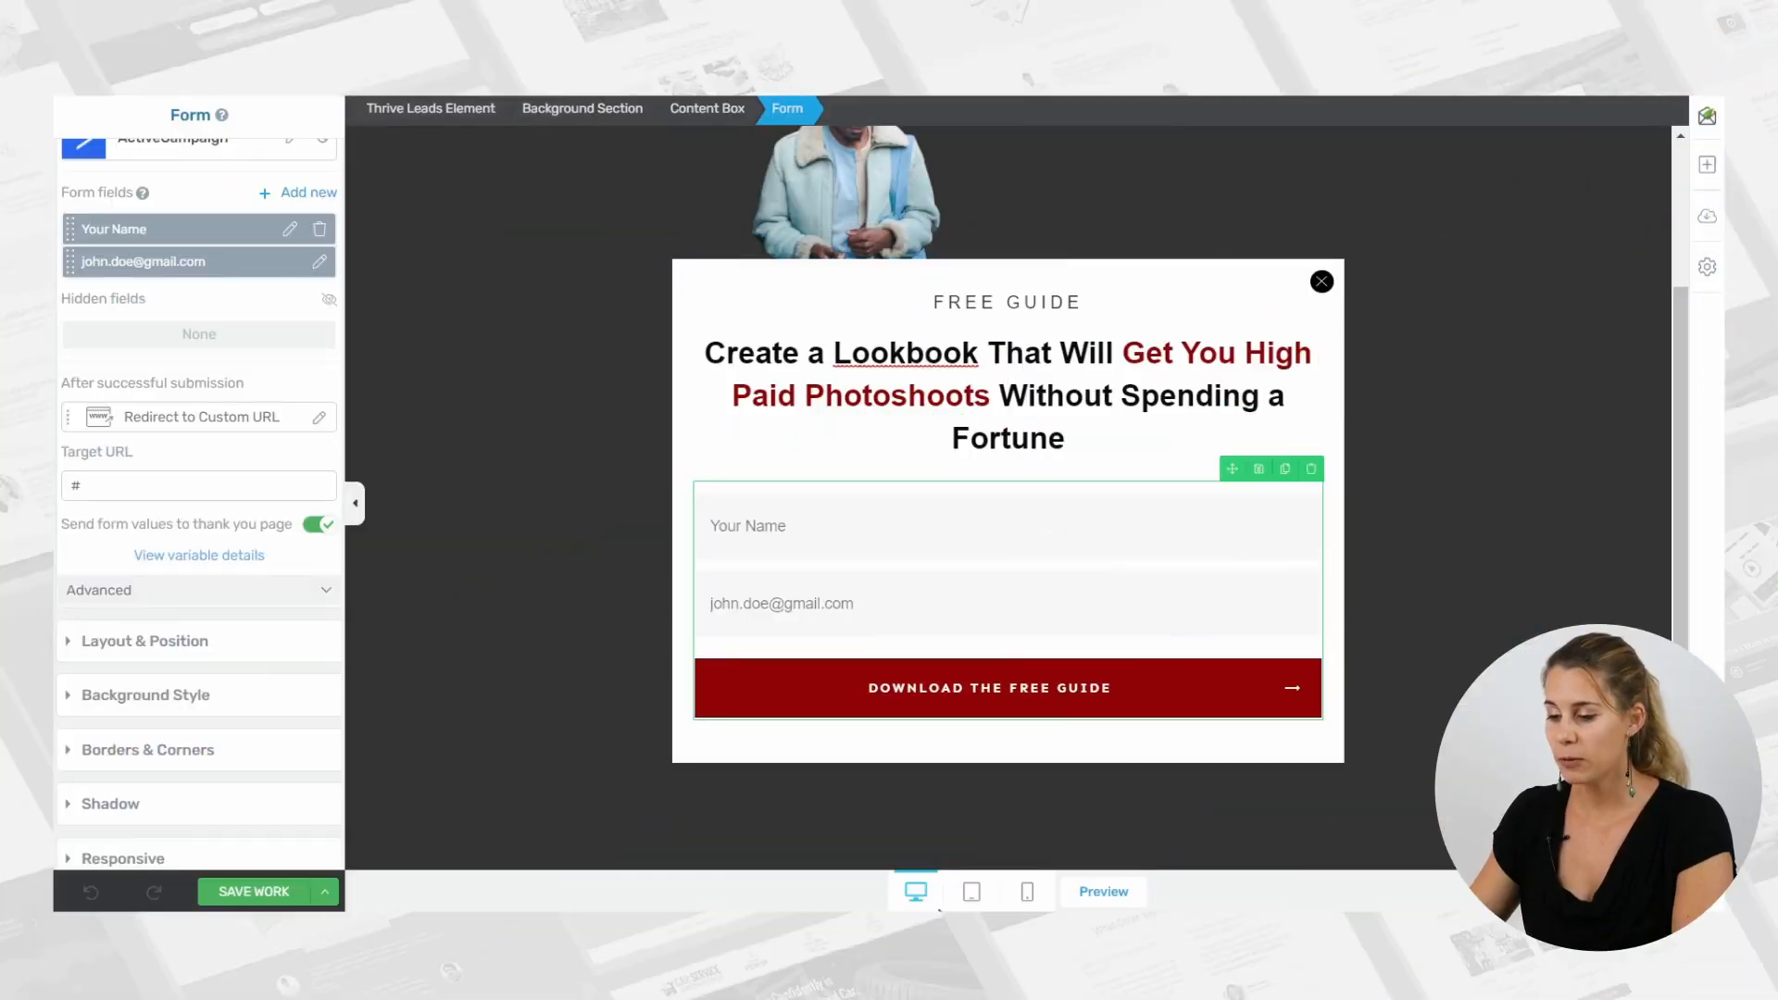
# Switch to the mobile view and shrink the man's image above the white box to 172 px.
pyautogui.click(1029, 893)
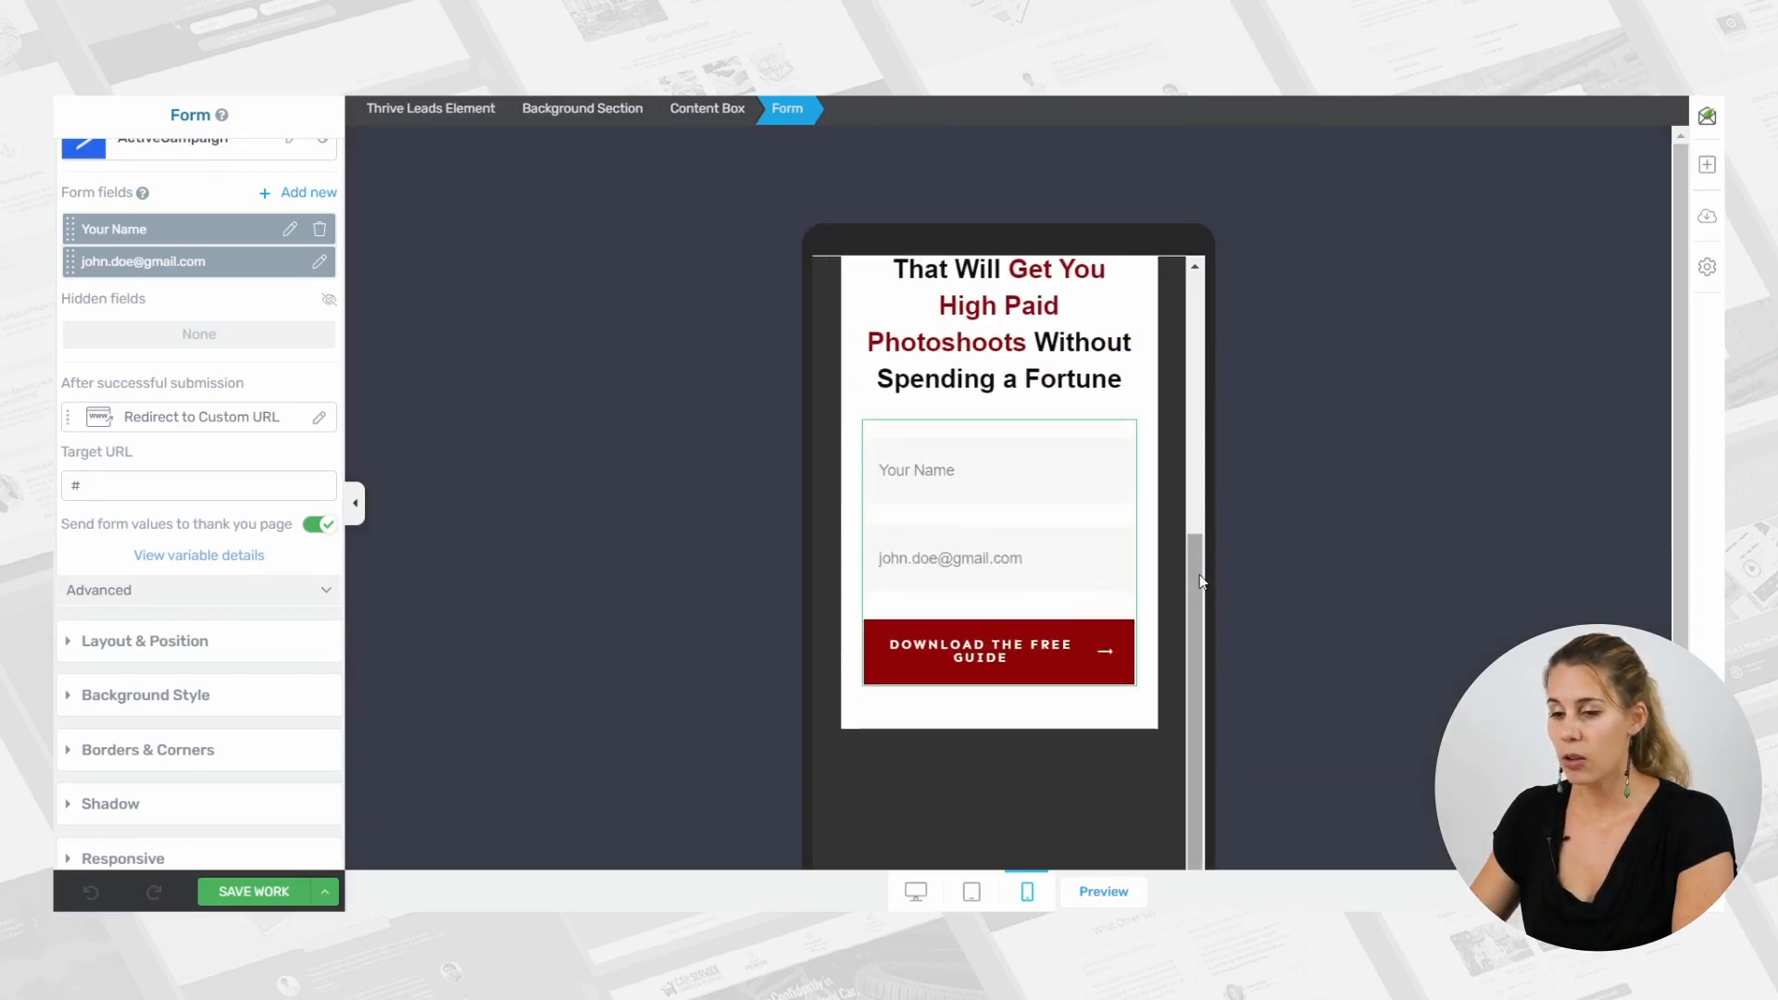
pyautogui.moveTo(1199, 580); pyautogui.dragTo(1217, 329)
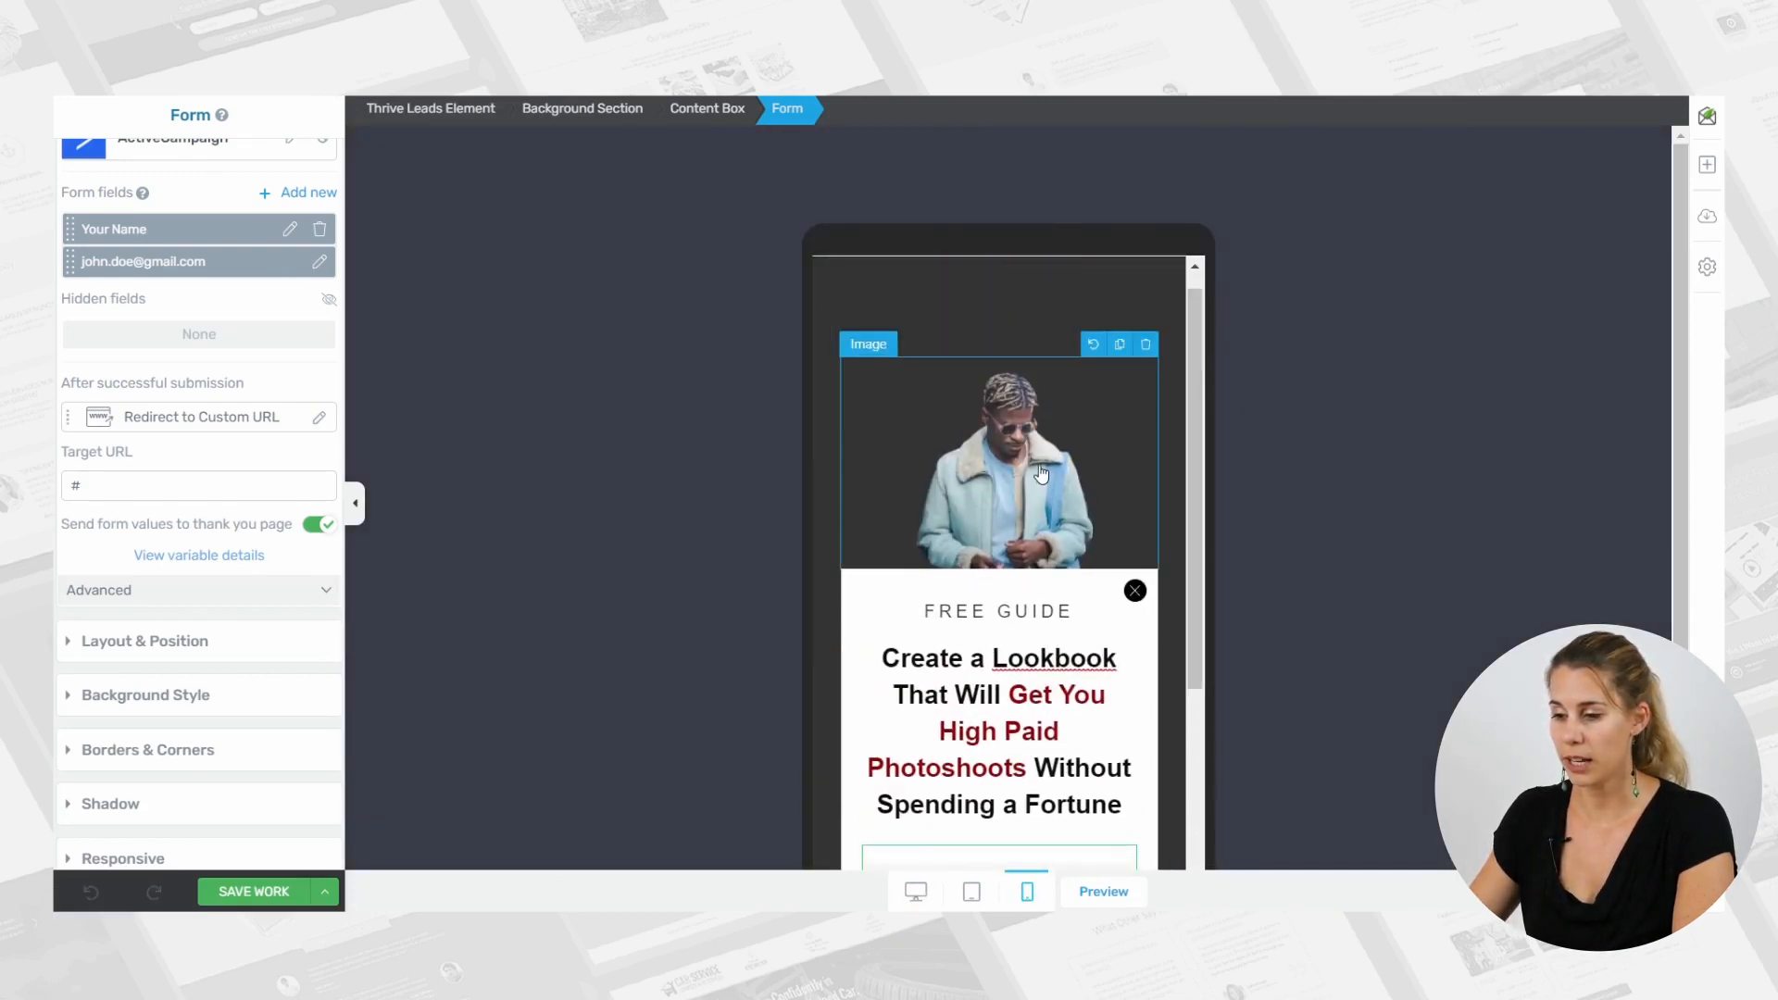
pyautogui.click(1001, 459)
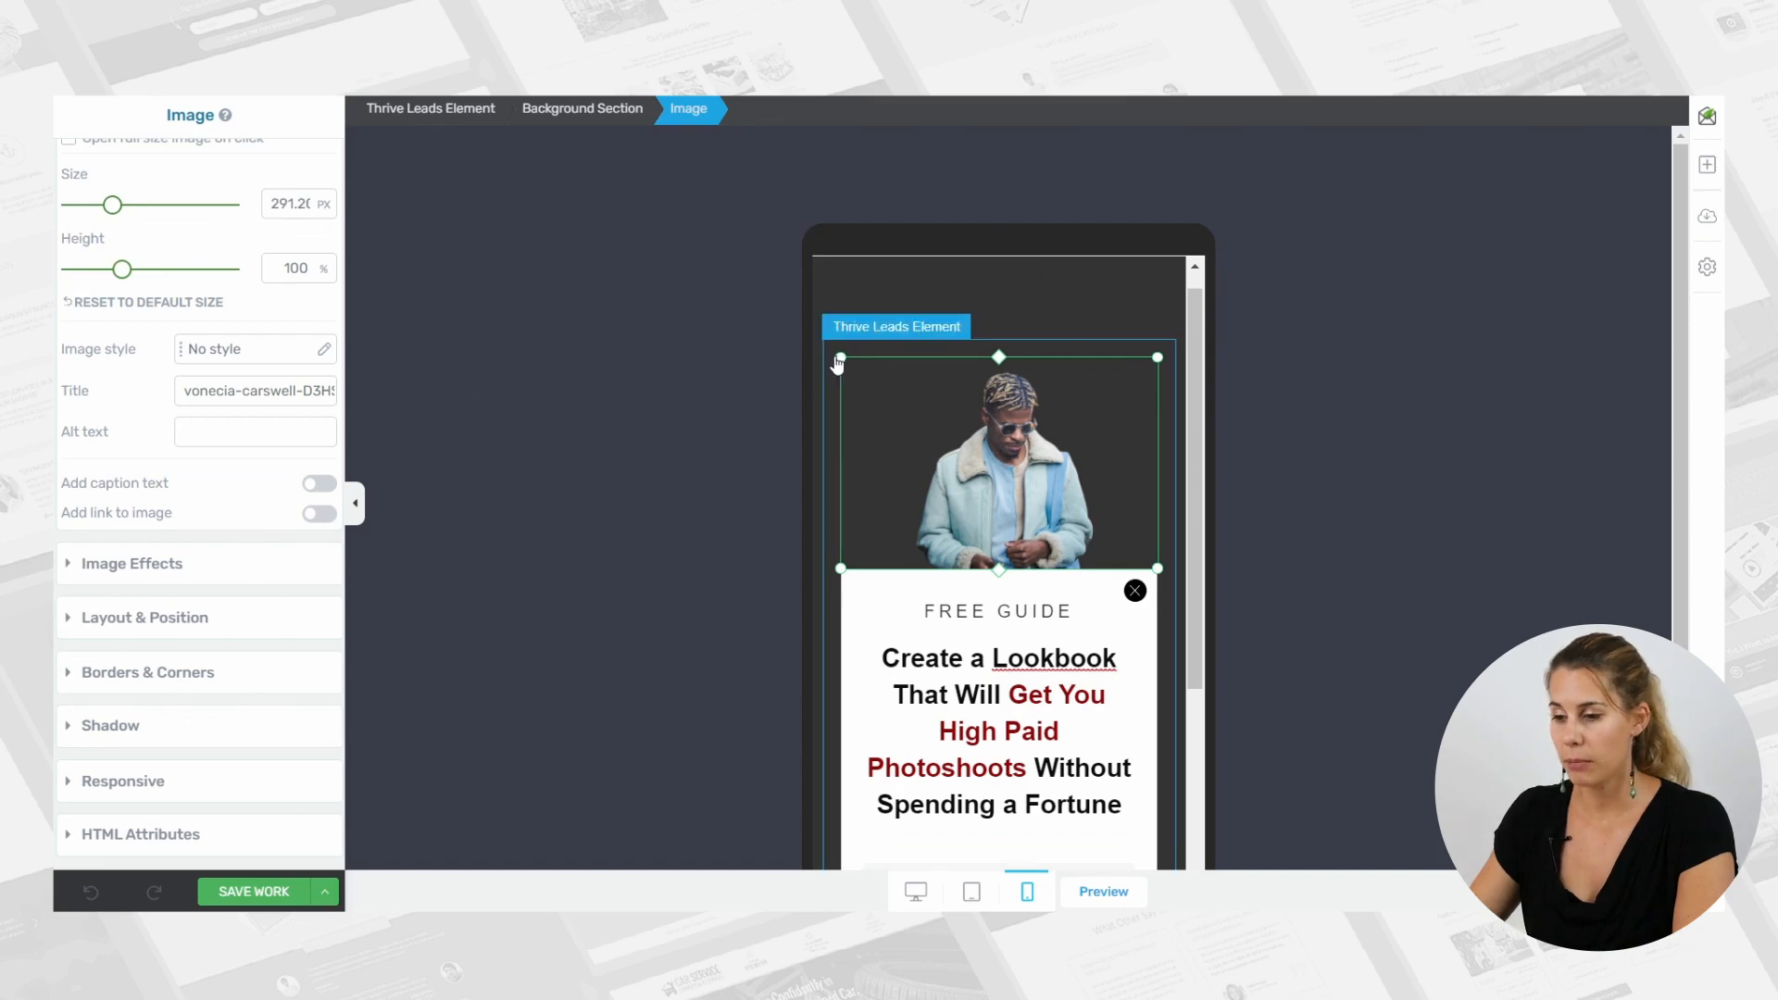
pyautogui.moveTo(837, 364); pyautogui.dragTo(936, 466)
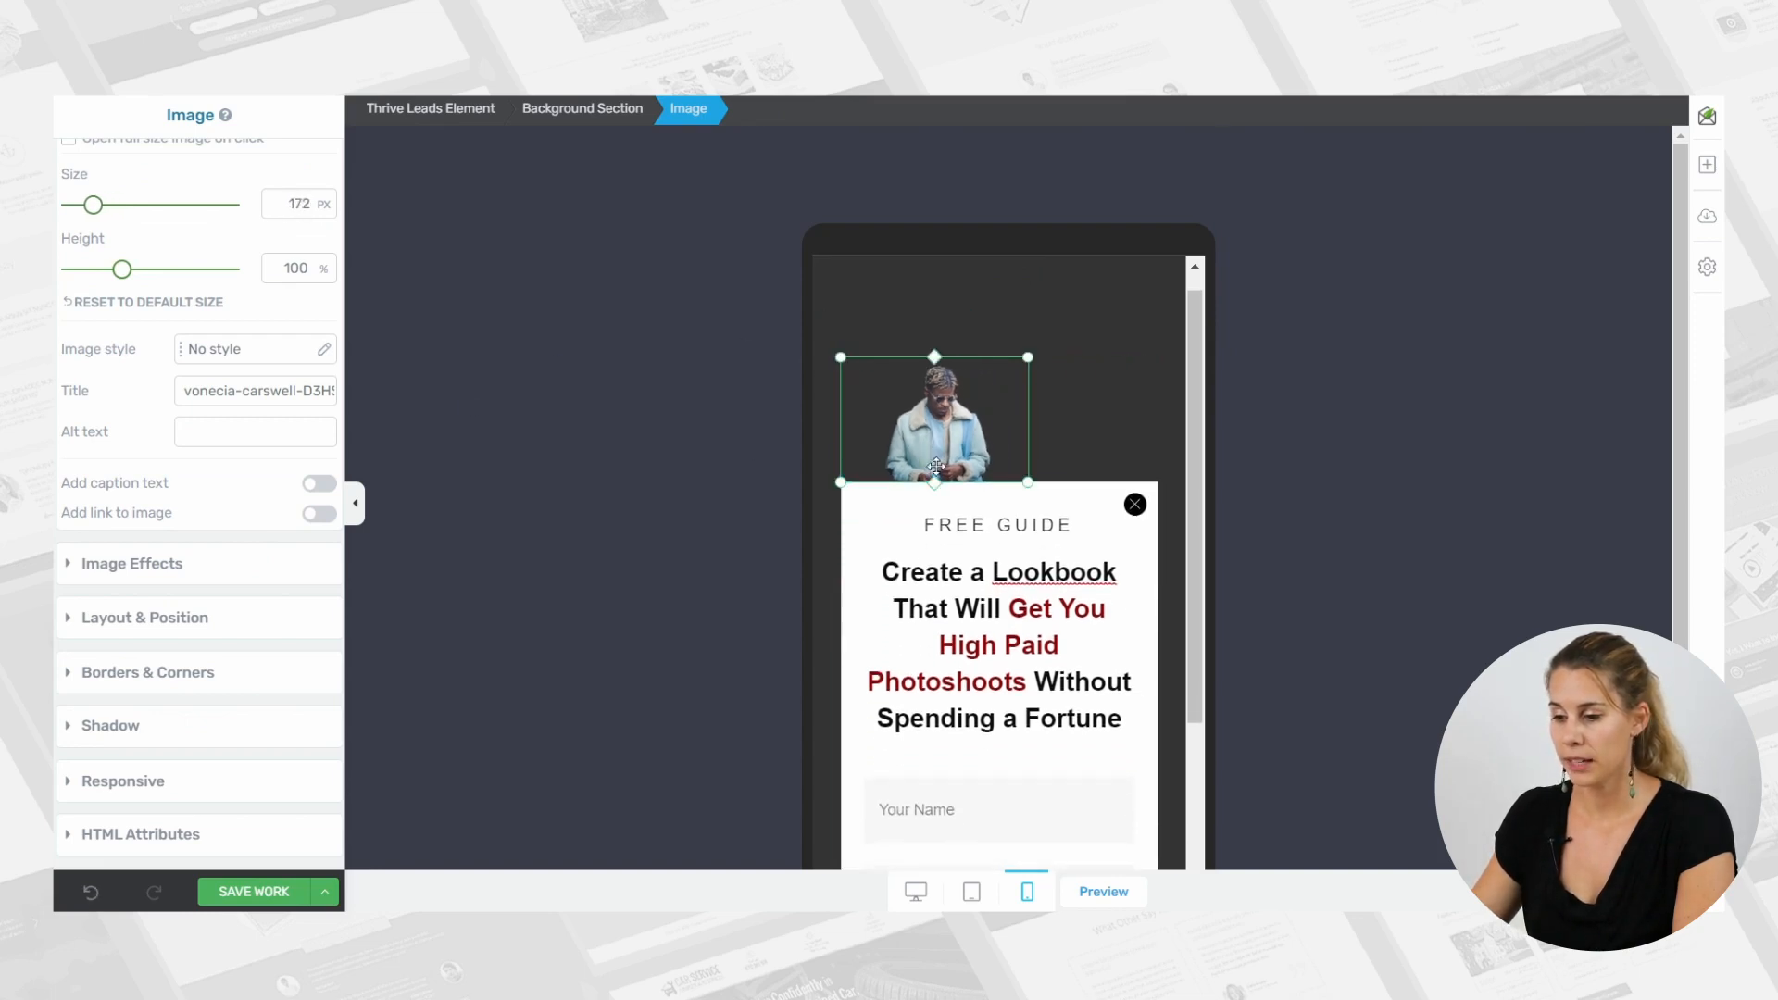
# Reduce the headline's font size to 19 px for mobile and save the form.
pyautogui.click(948, 608)
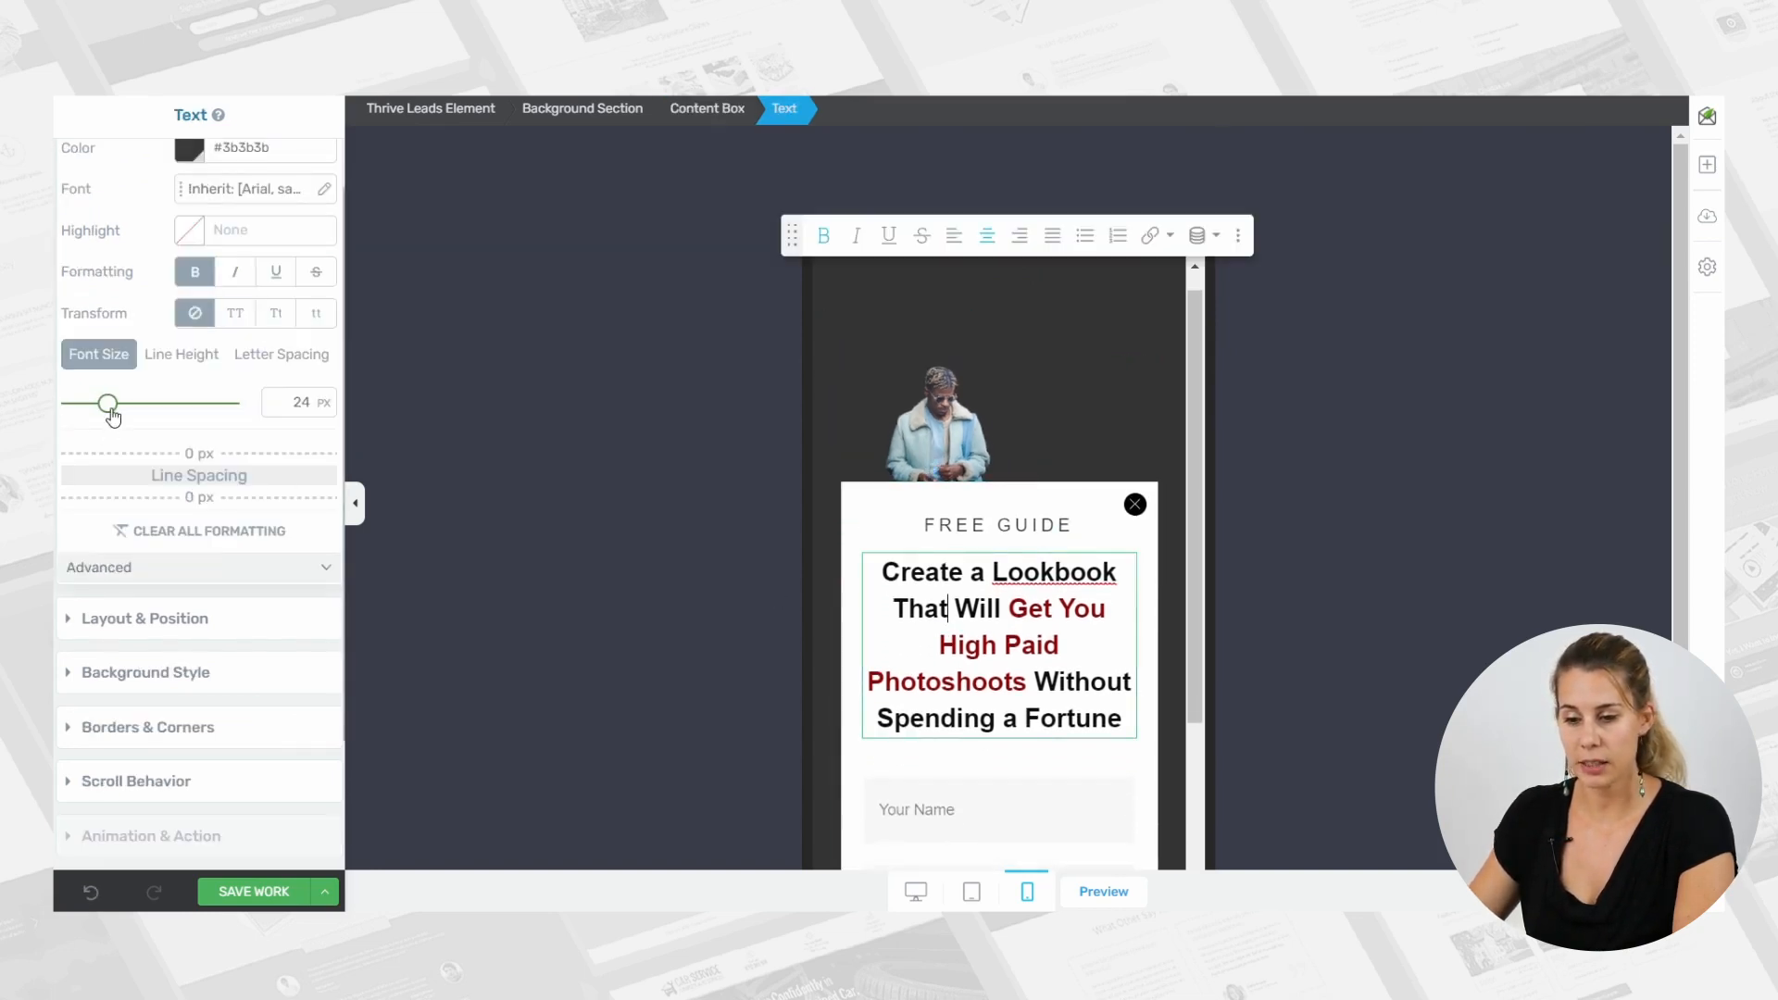
pyautogui.moveTo(111, 411); pyautogui.dragTo(100, 412)
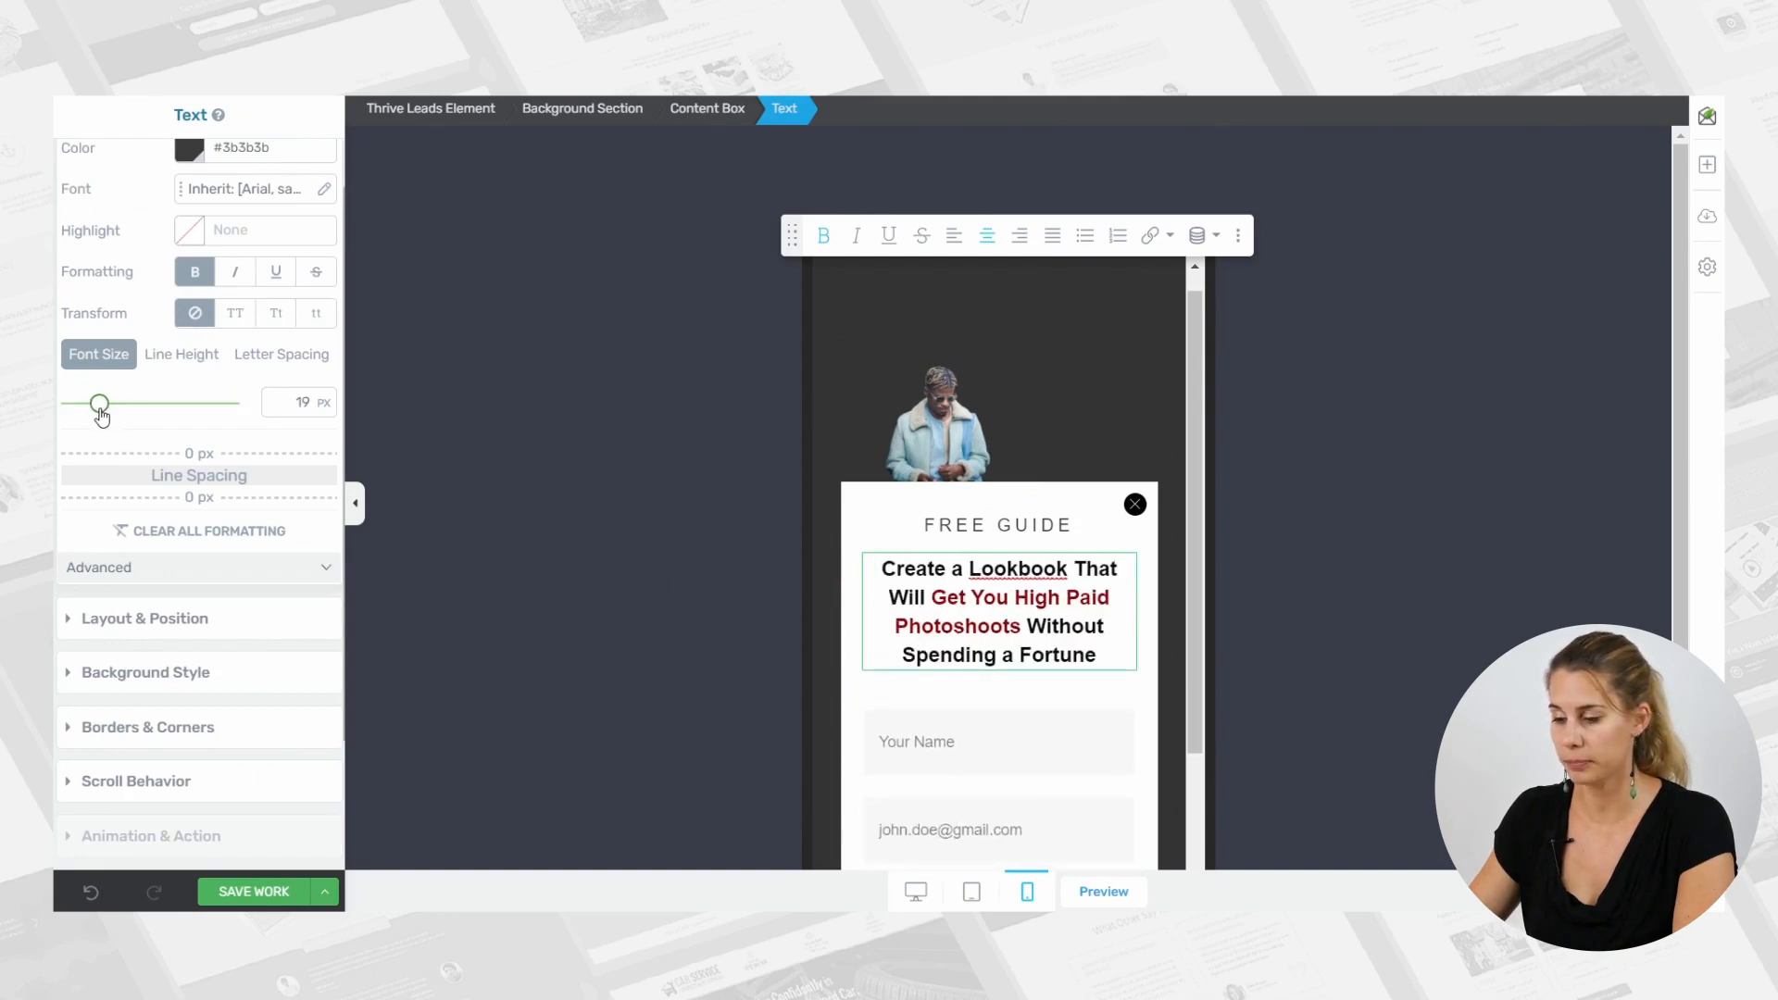
pyautogui.scroll(-2, 948, 472)
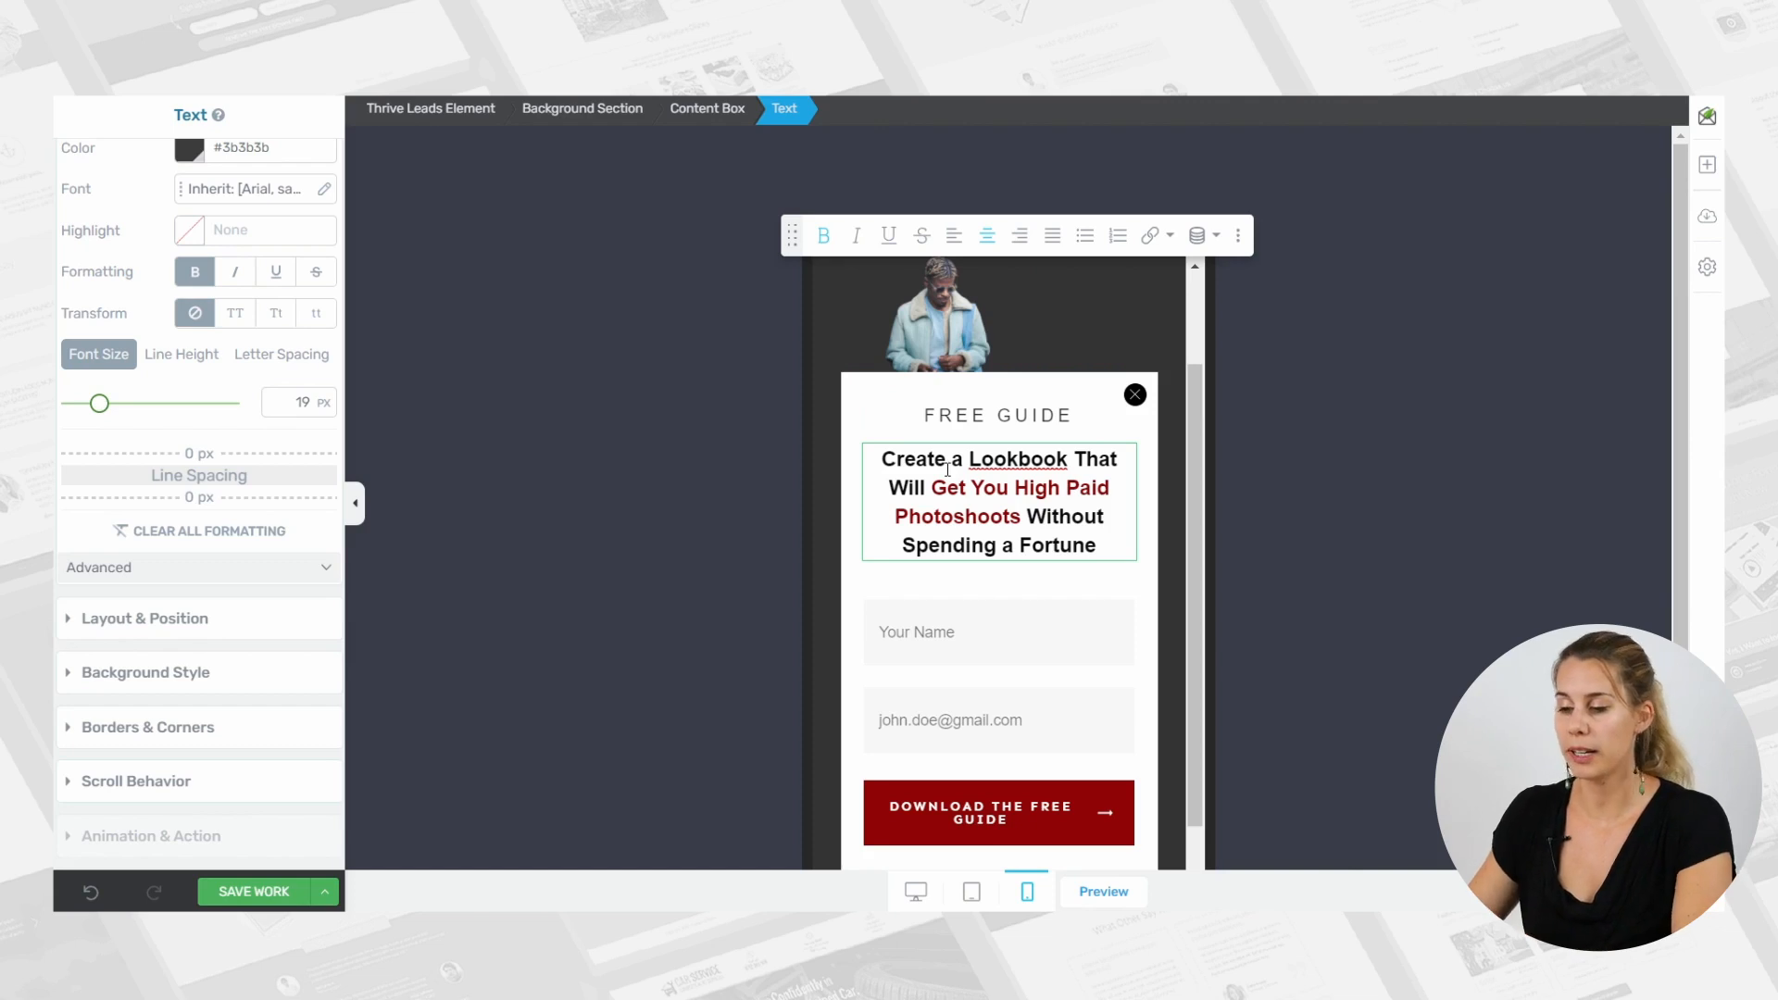
pyautogui.click(254, 891)
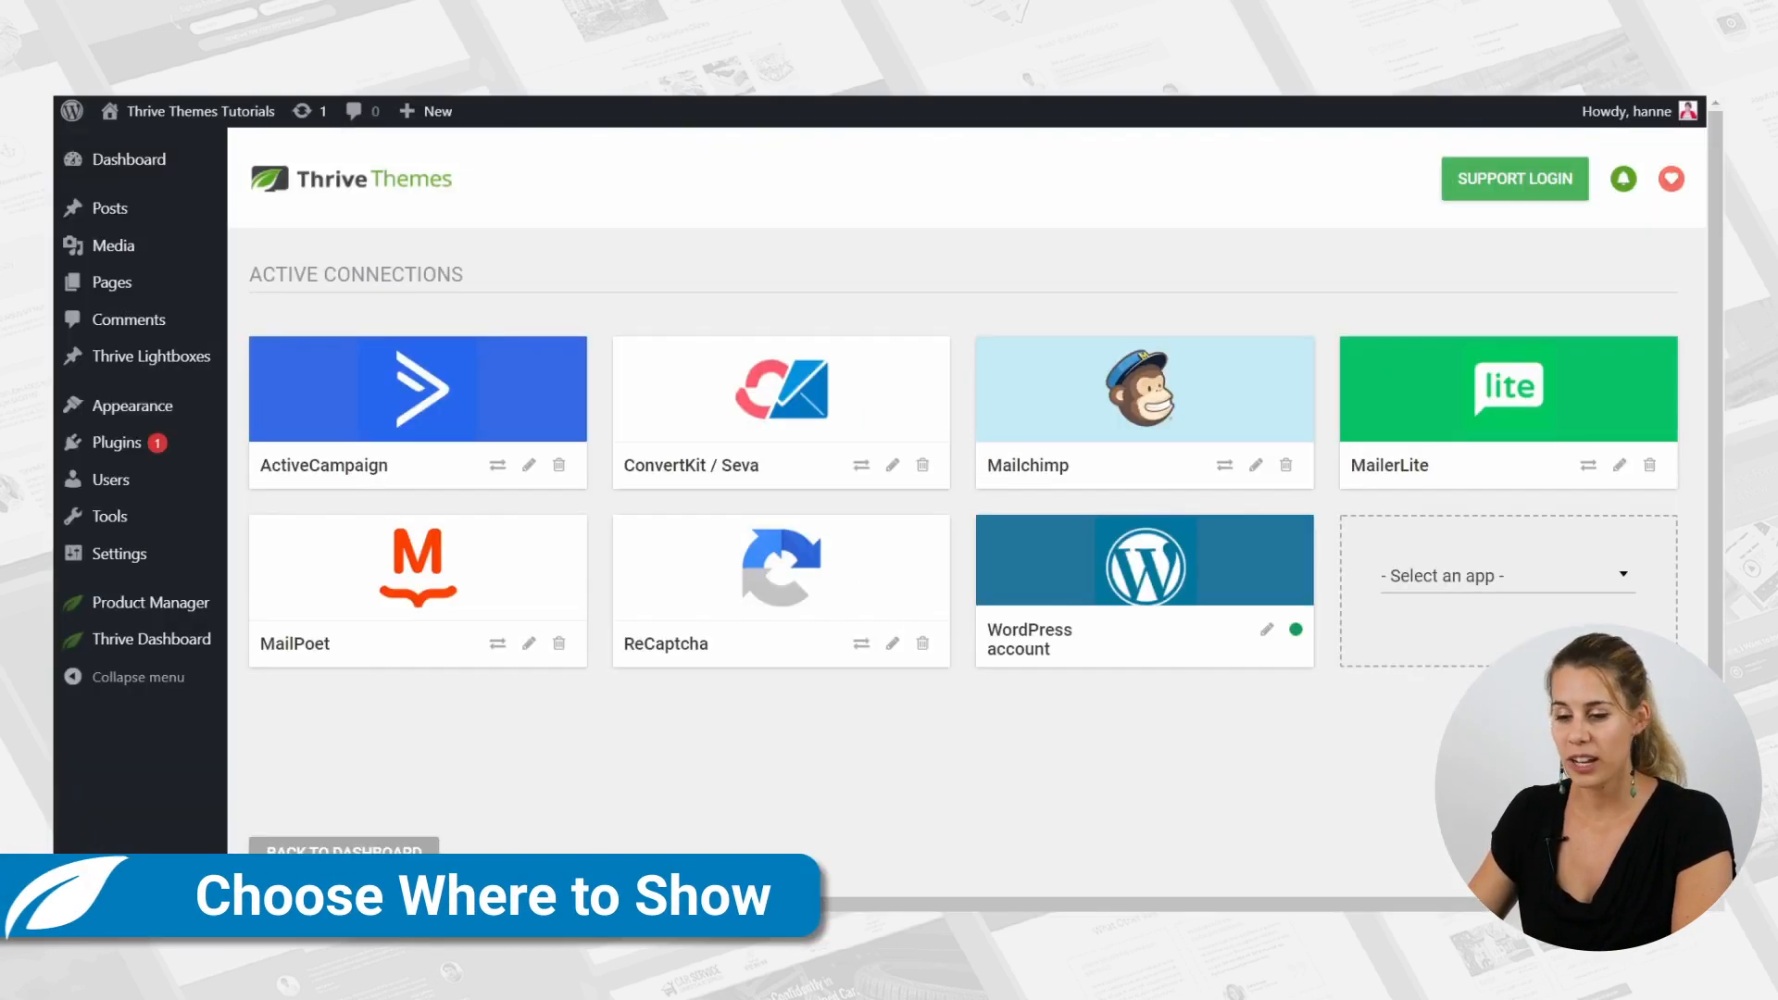
# Switch to the WordPress admin and open the lead groups in Thrive Leads.
pyautogui.moveTo(185, 639)
pyautogui.click(347, 736)
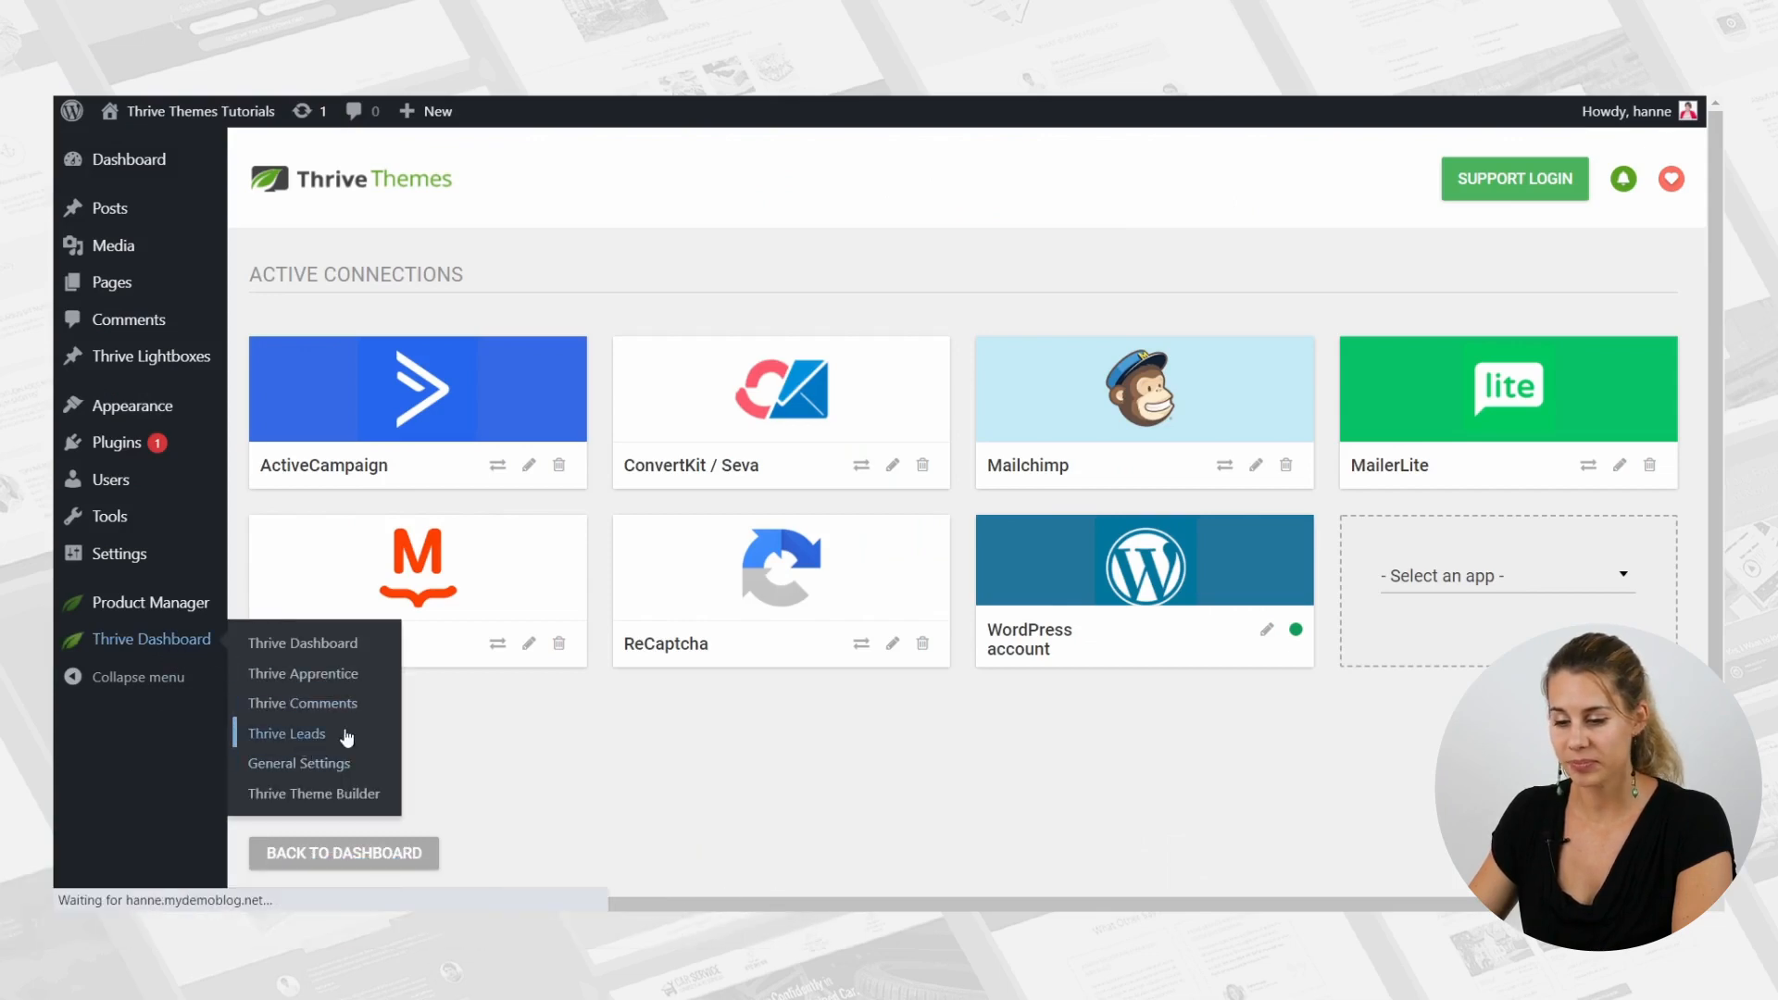
pyautogui.scroll(-3, 1183, 349)
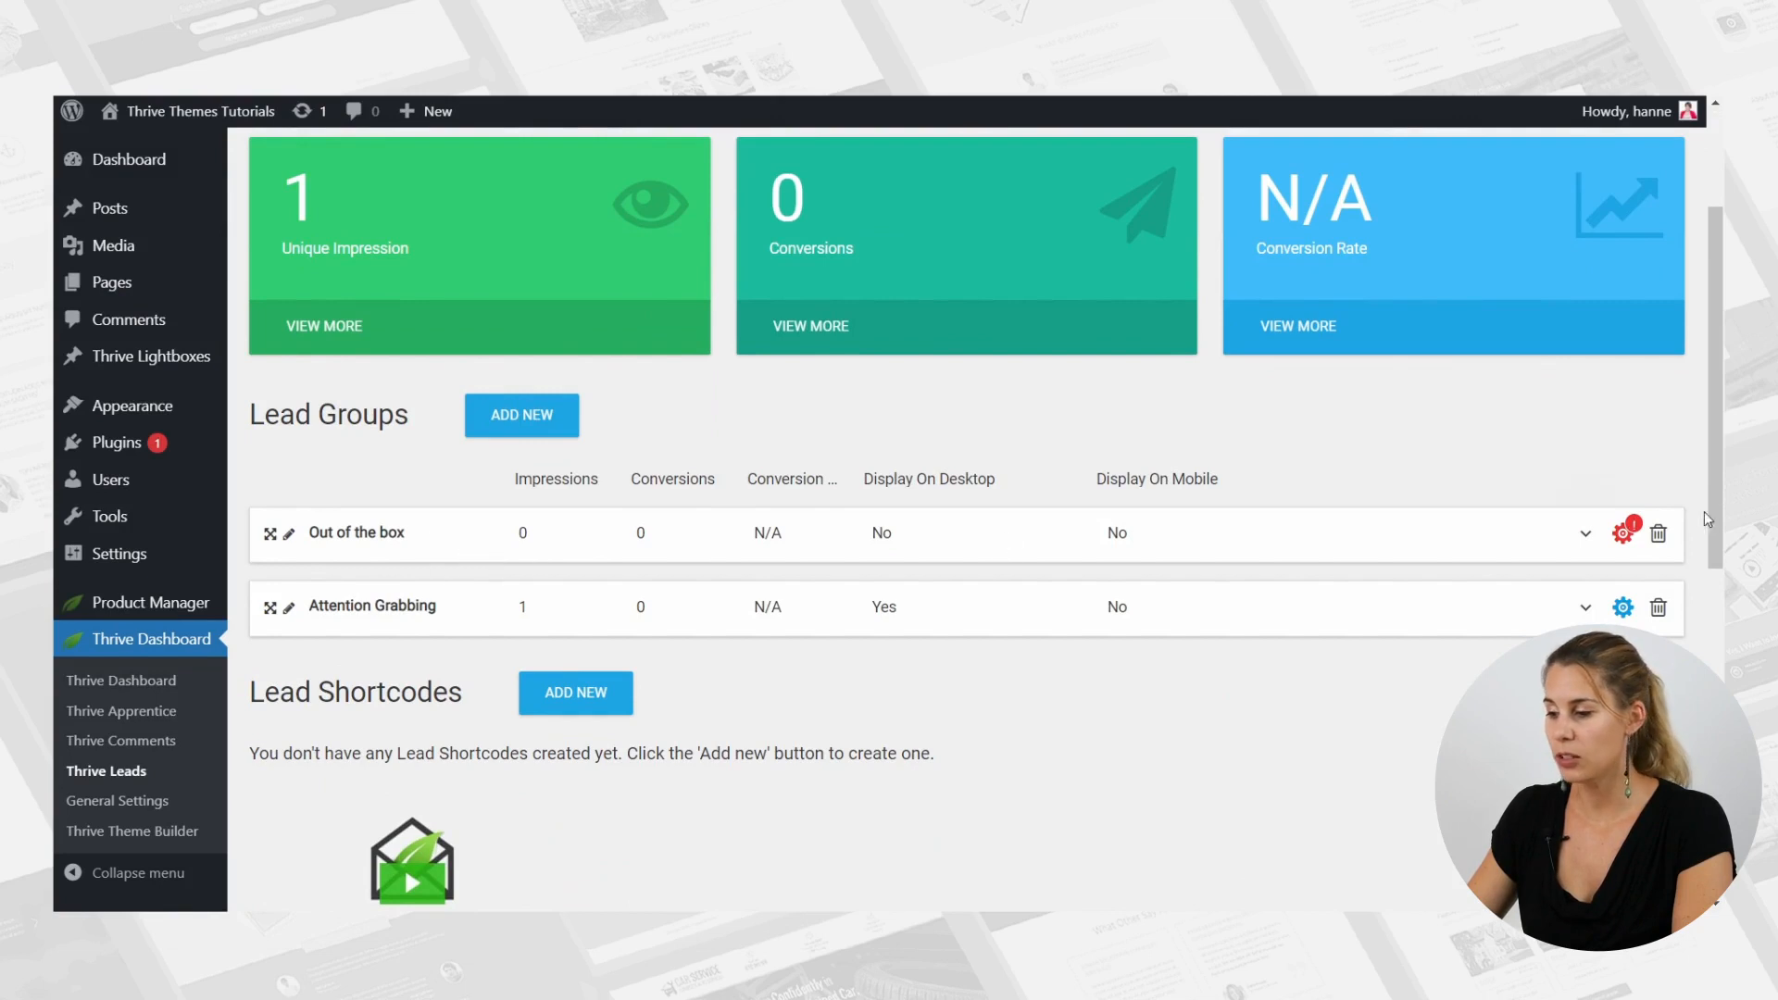
# Set the "Out of the box" lead group to display on posts in the Modeling category and save its display settings.
pyautogui.click(1632, 539)
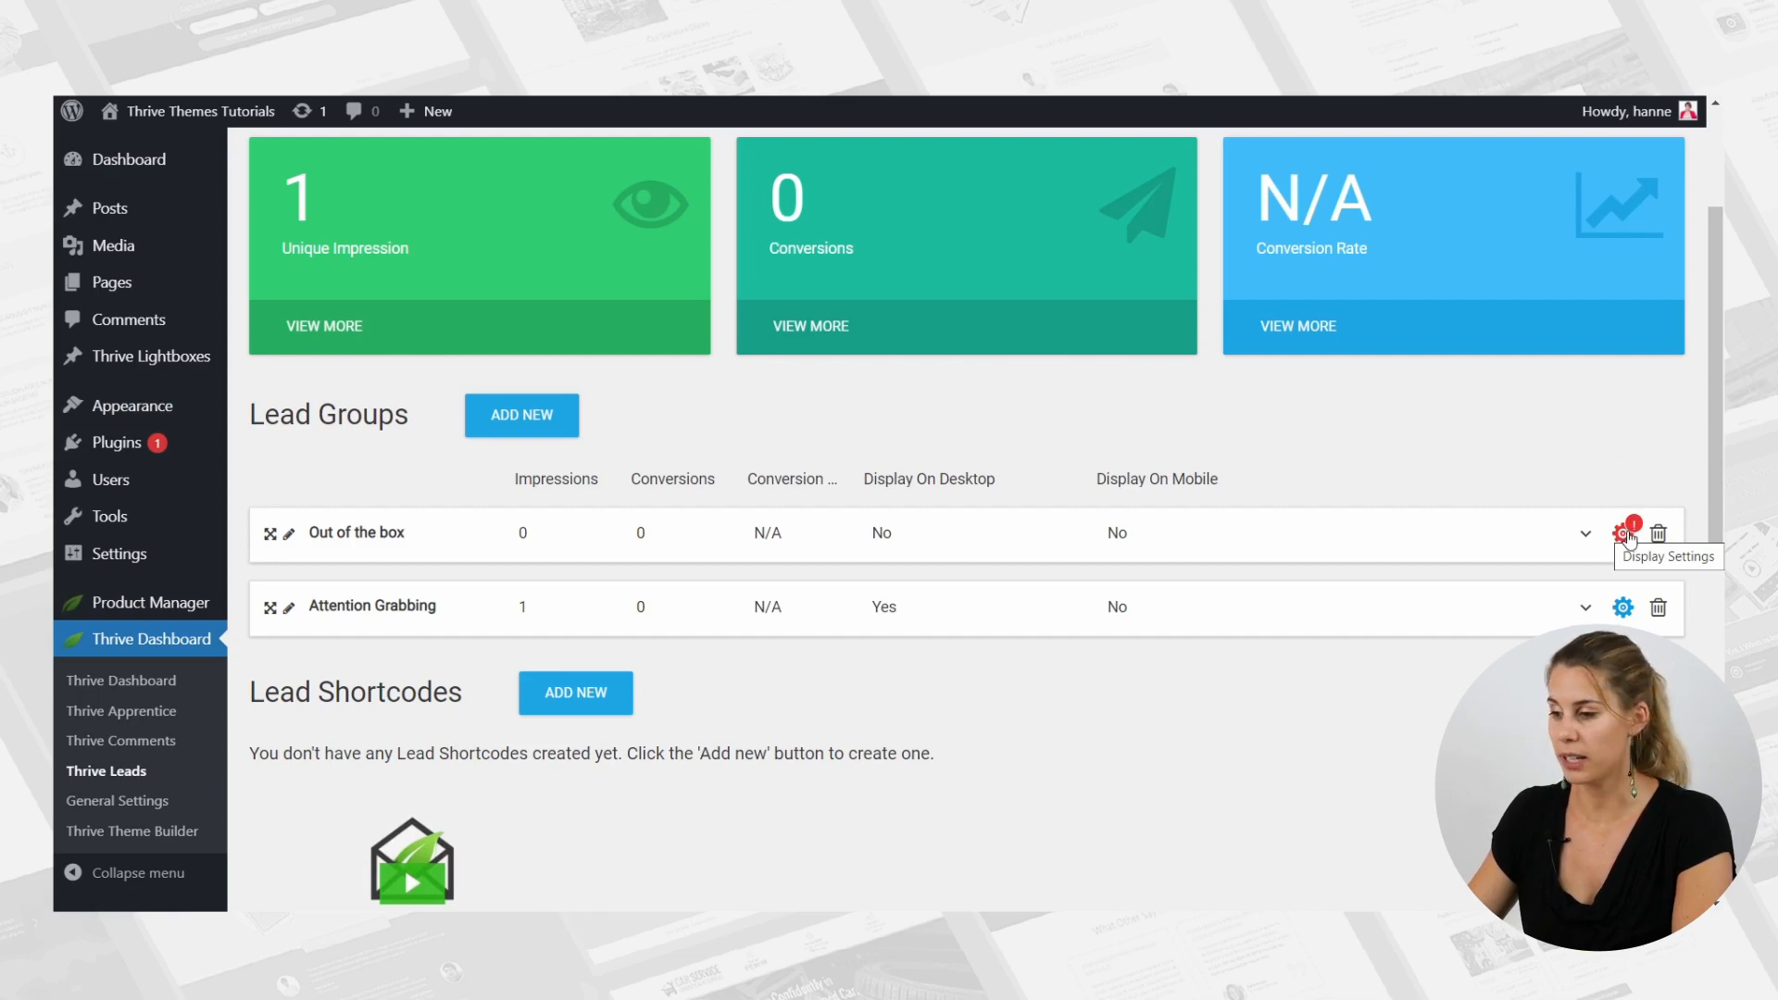
pyautogui.click(1629, 537)
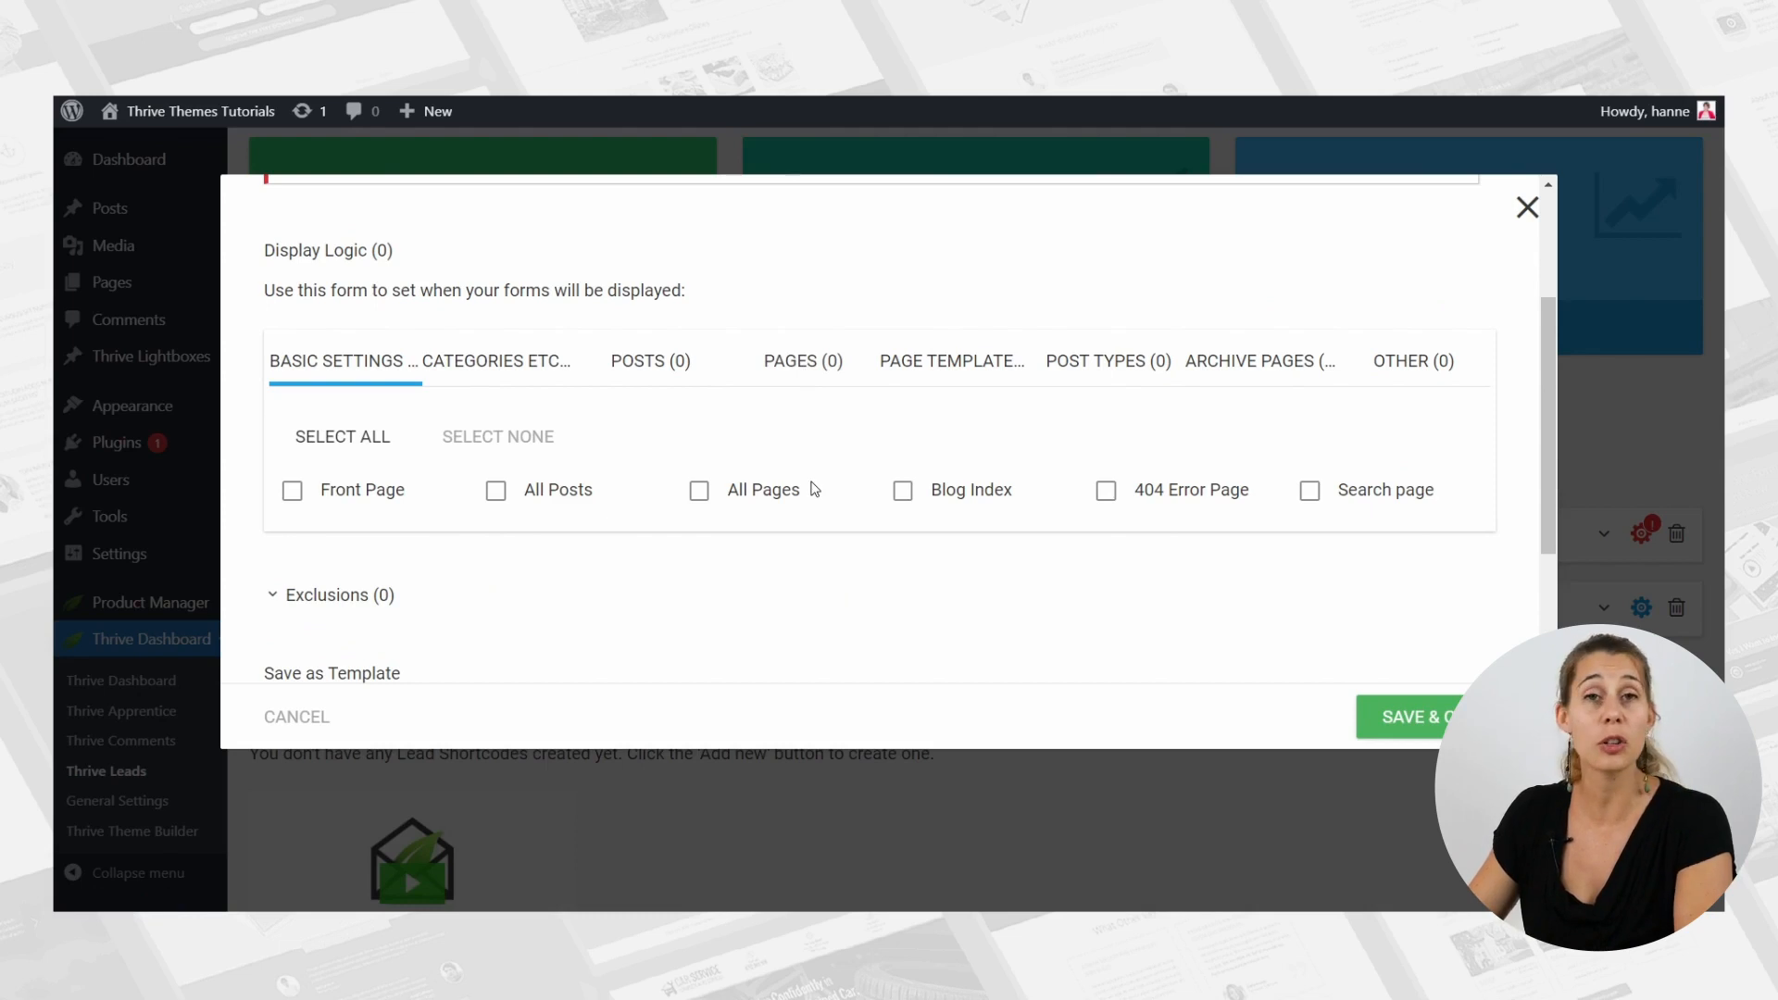
pyautogui.click(472, 363)
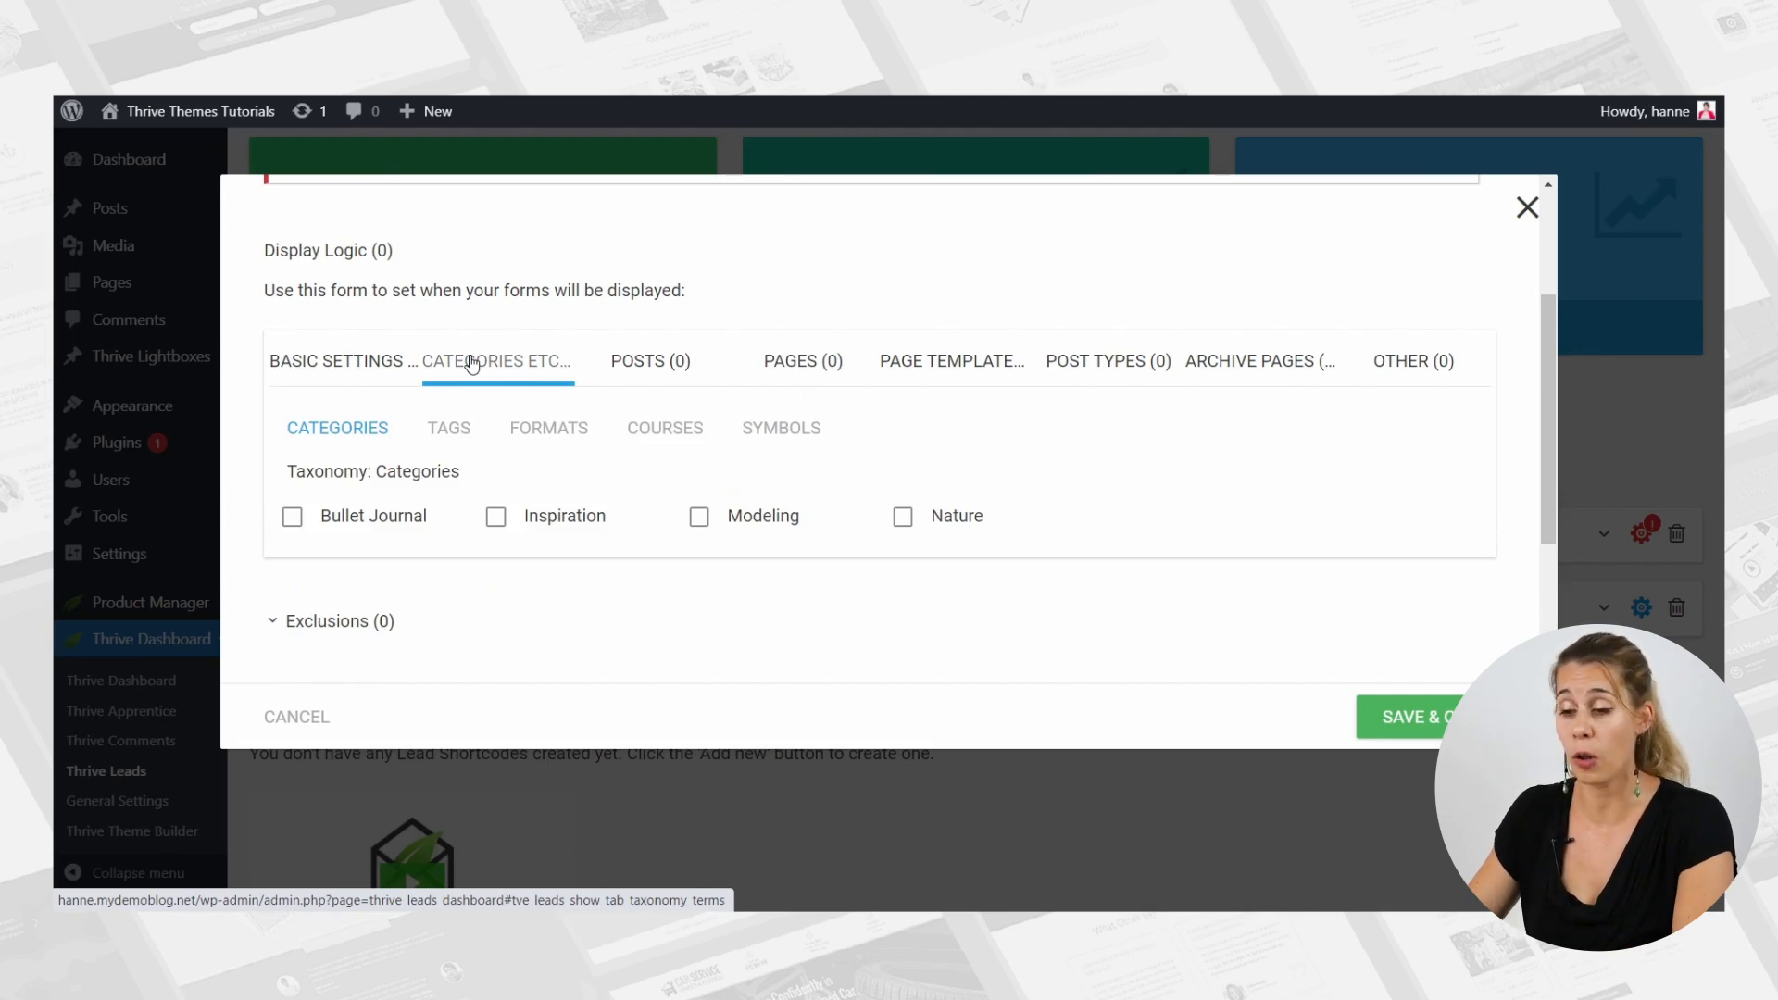
pyautogui.click(765, 519)
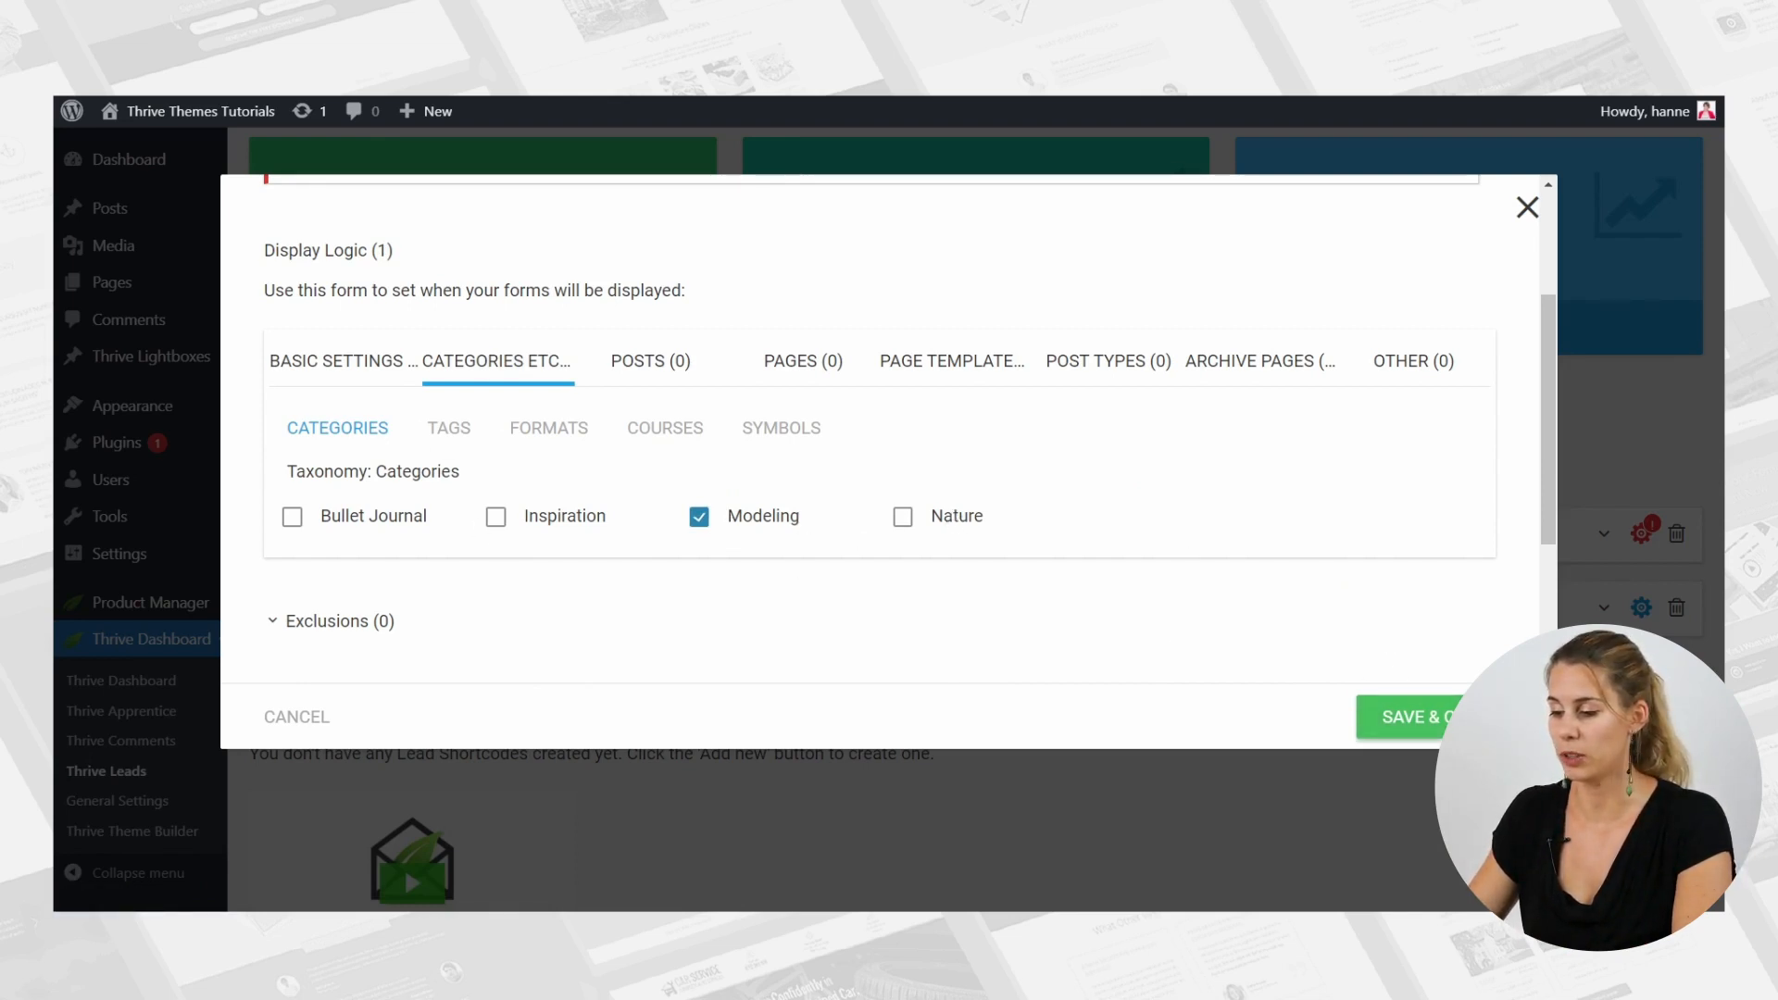
pyautogui.click(1408, 717)
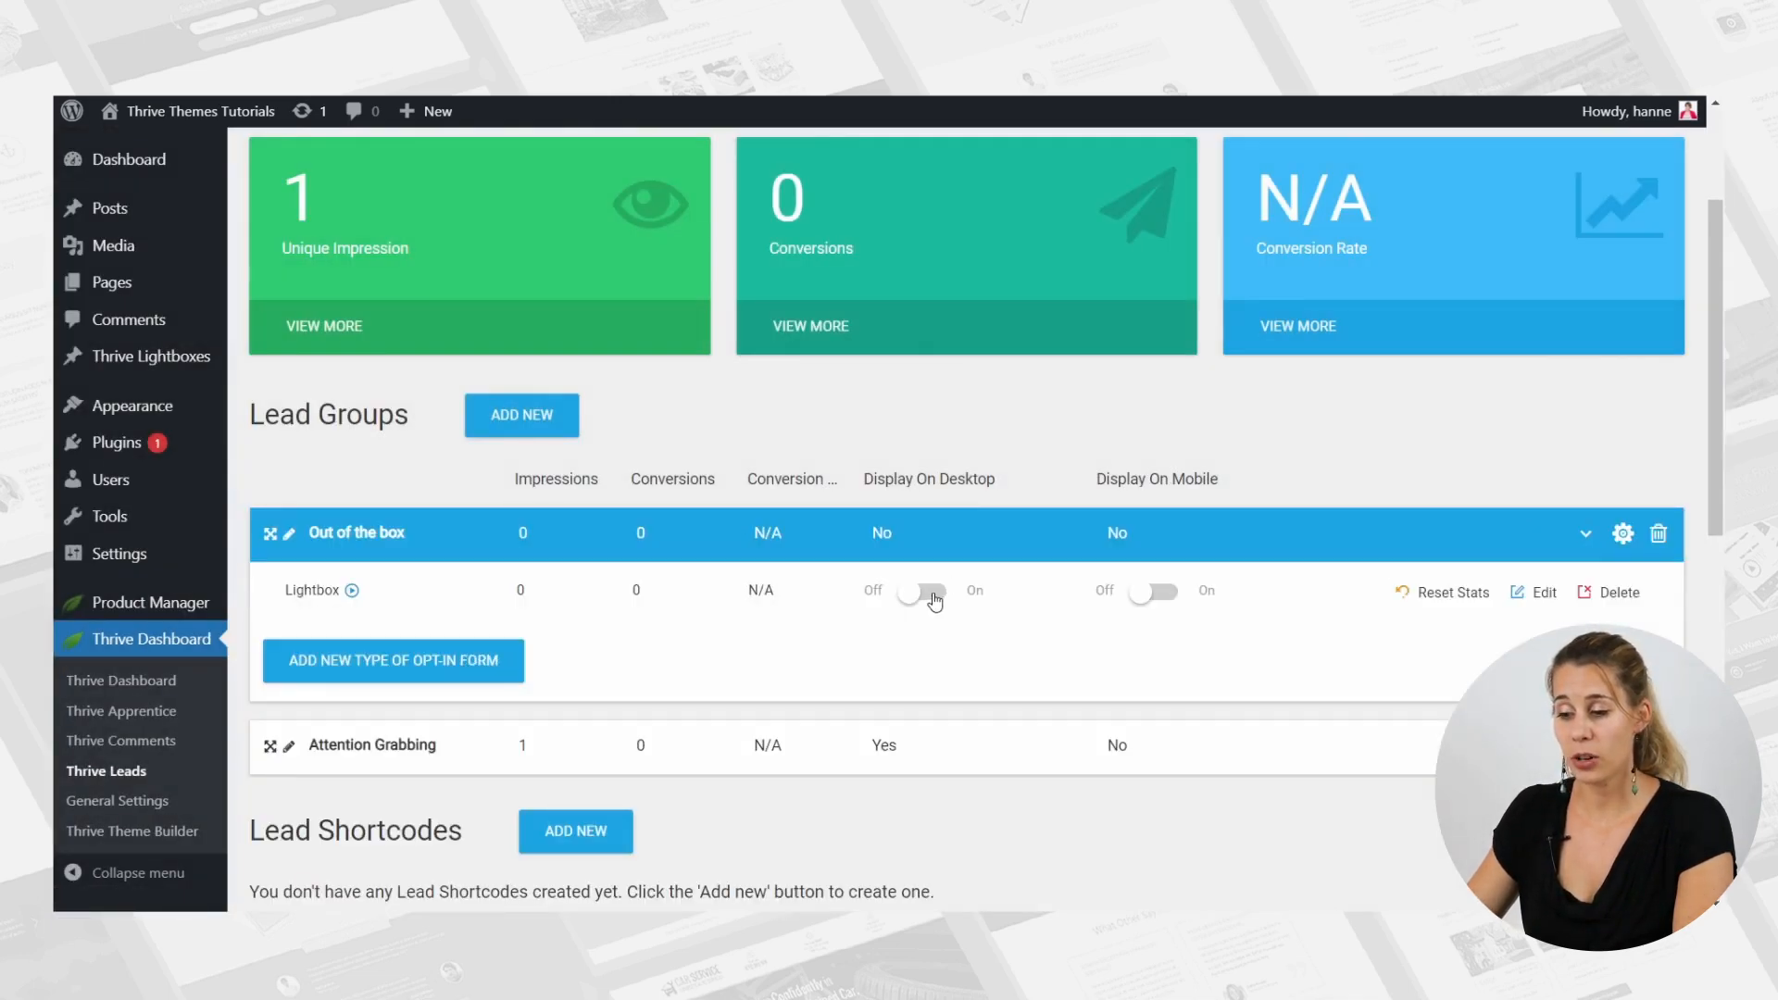
# Turn on desktop display for the "Out of the box" lightbox, and switch its mobile display on and back off.
pyautogui.click(934, 593)
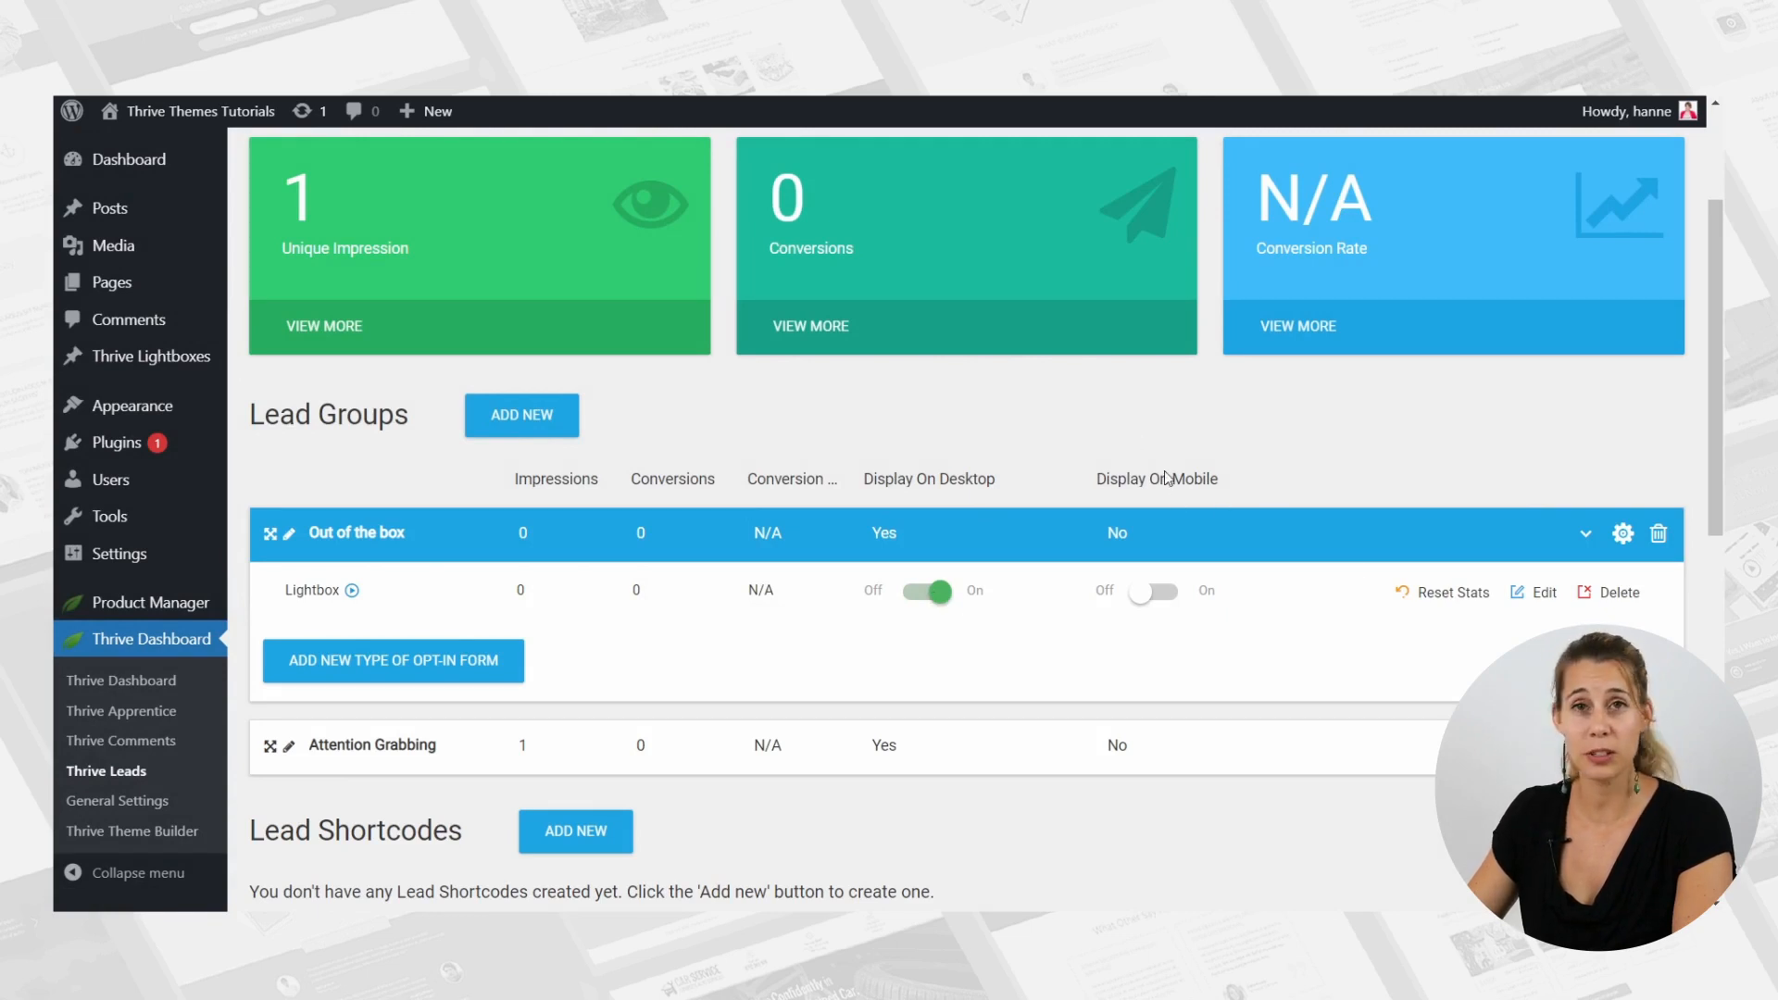
pyautogui.click(1156, 593)
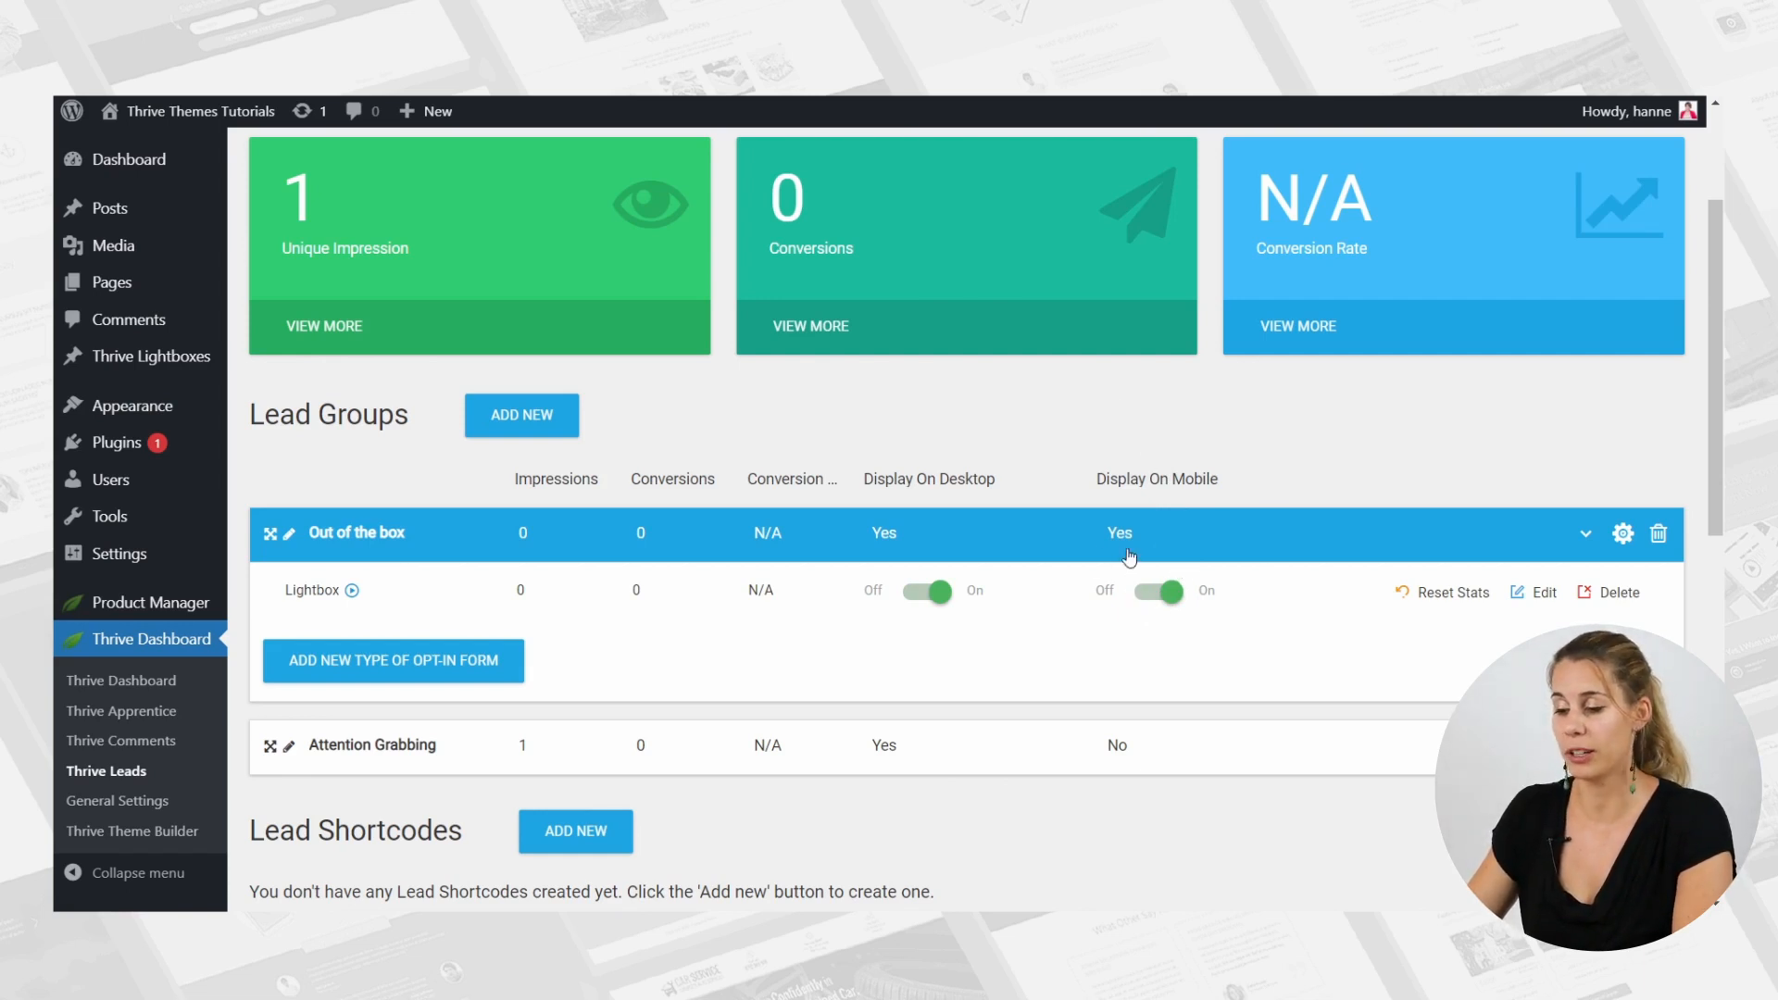
pyautogui.click(1147, 598)
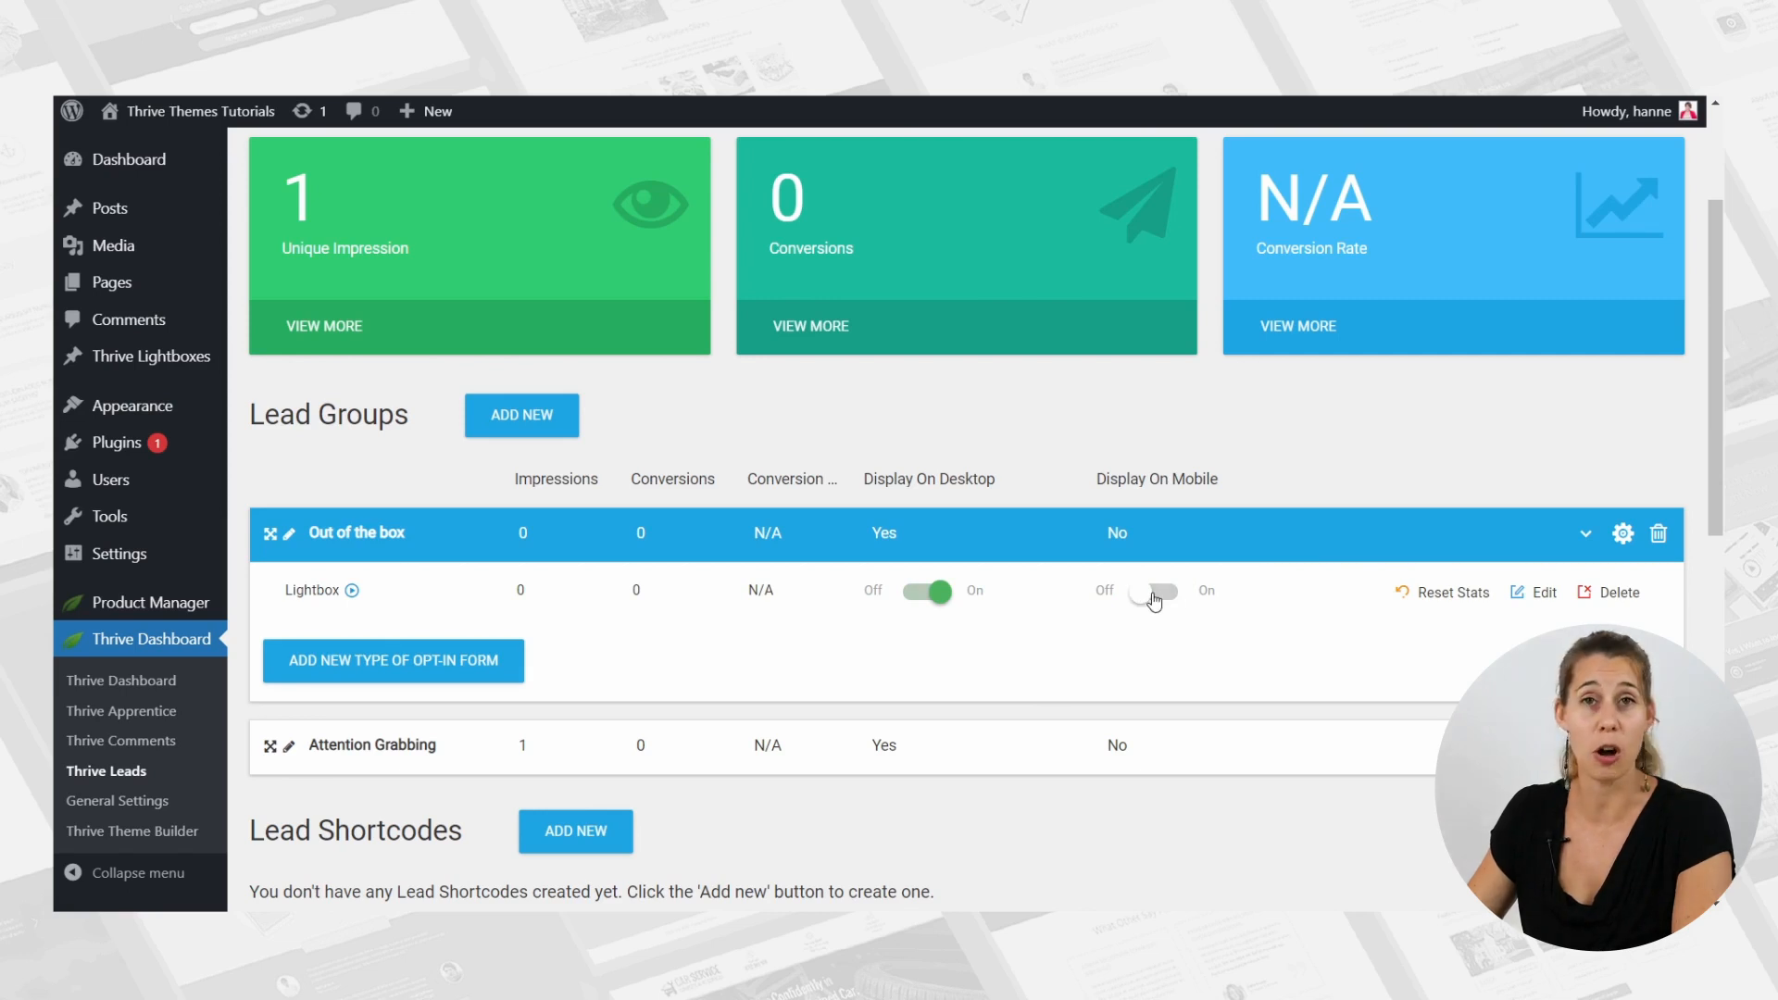